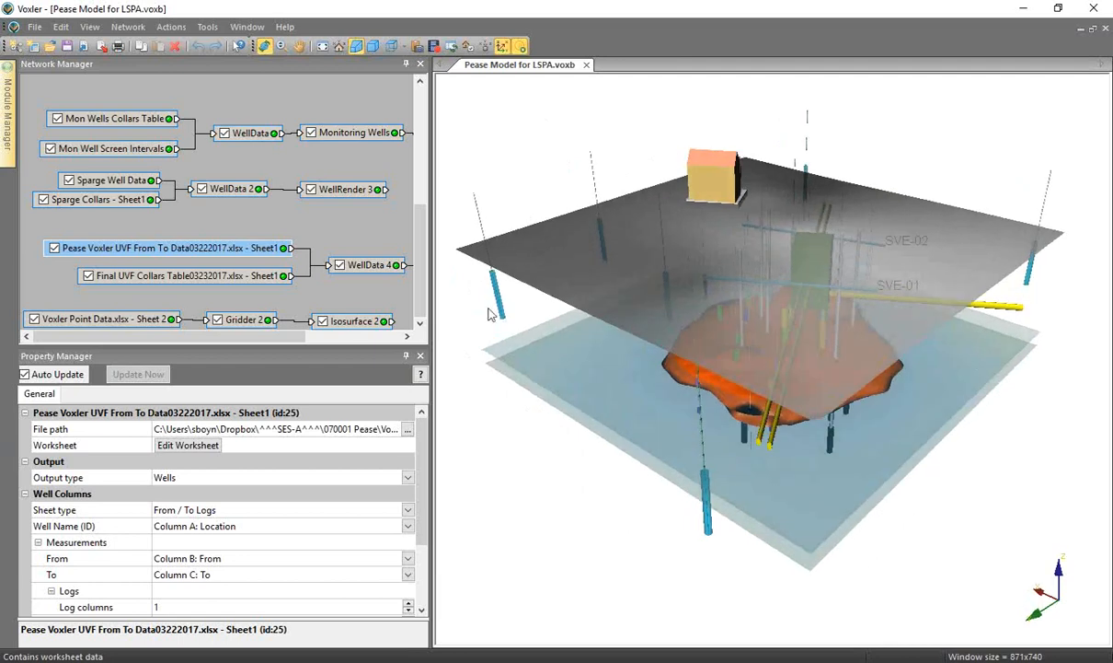
Hide the ground surface.grd layer and orbit the model to a near-side view of the subsurface
drag(416, 254, 416, 126)
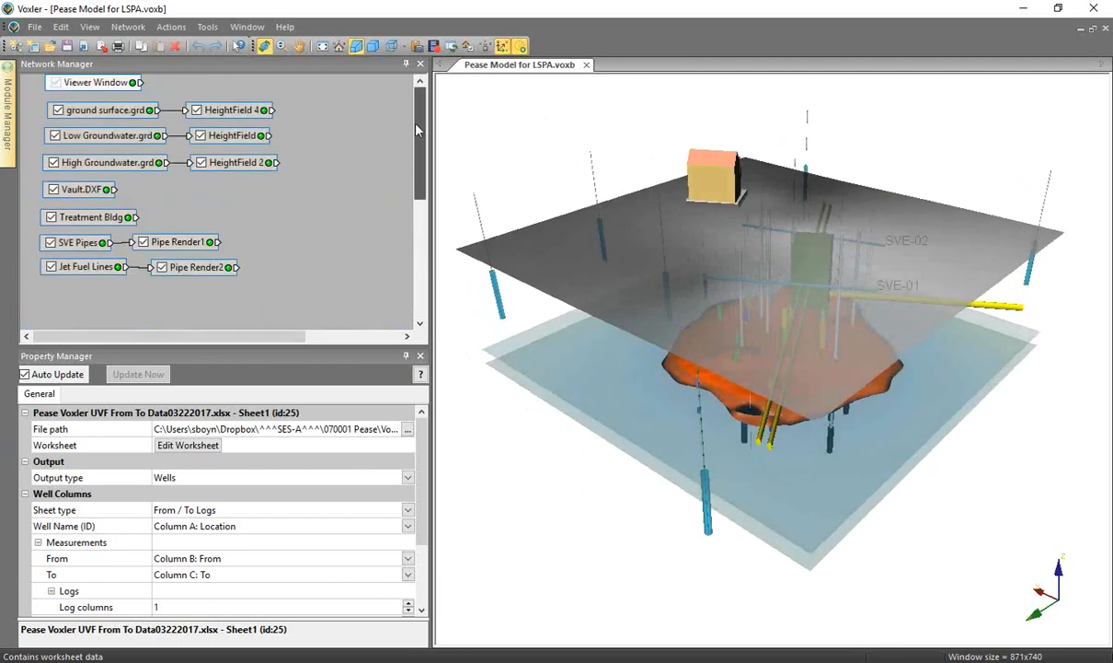
click(58, 110)
click(58, 110)
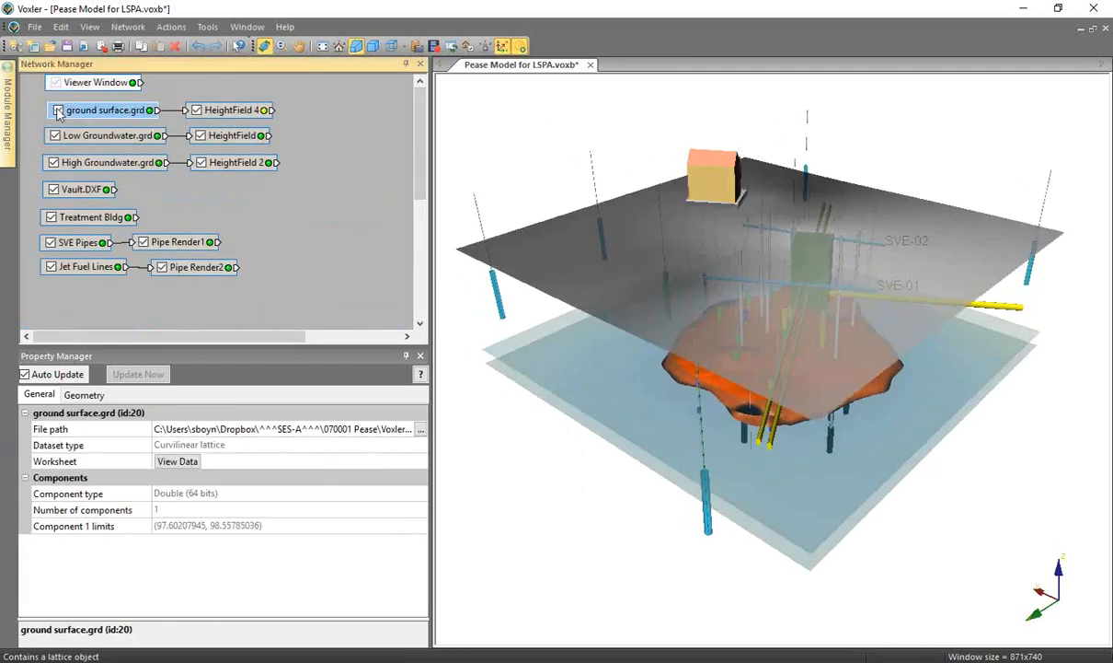
click(58, 111)
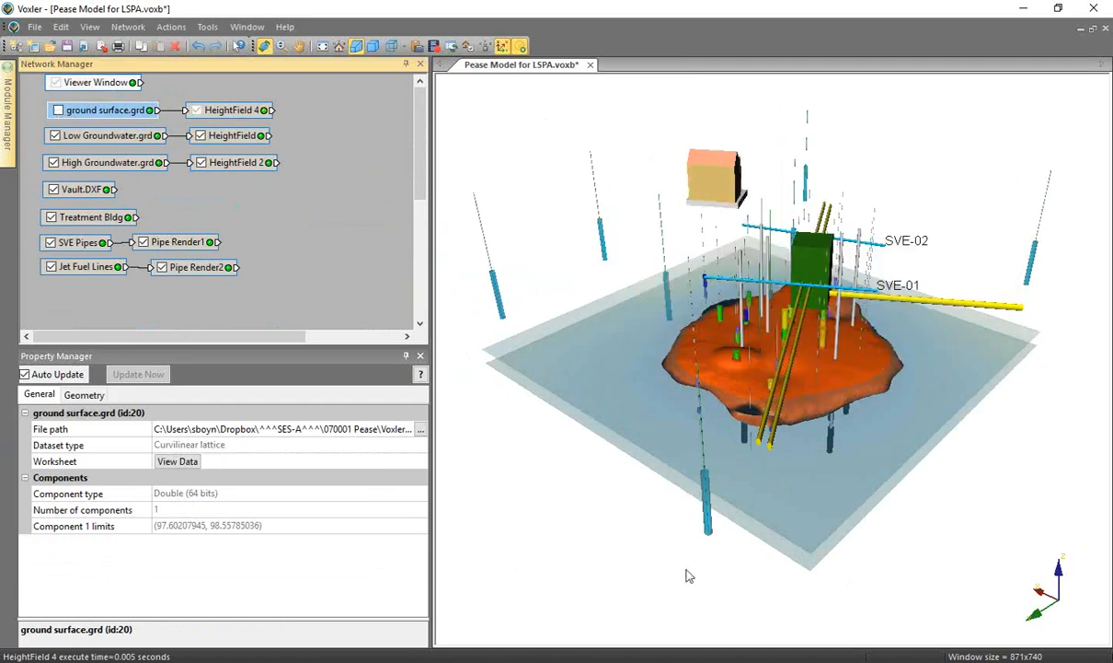
drag(731, 520, 574, 403)
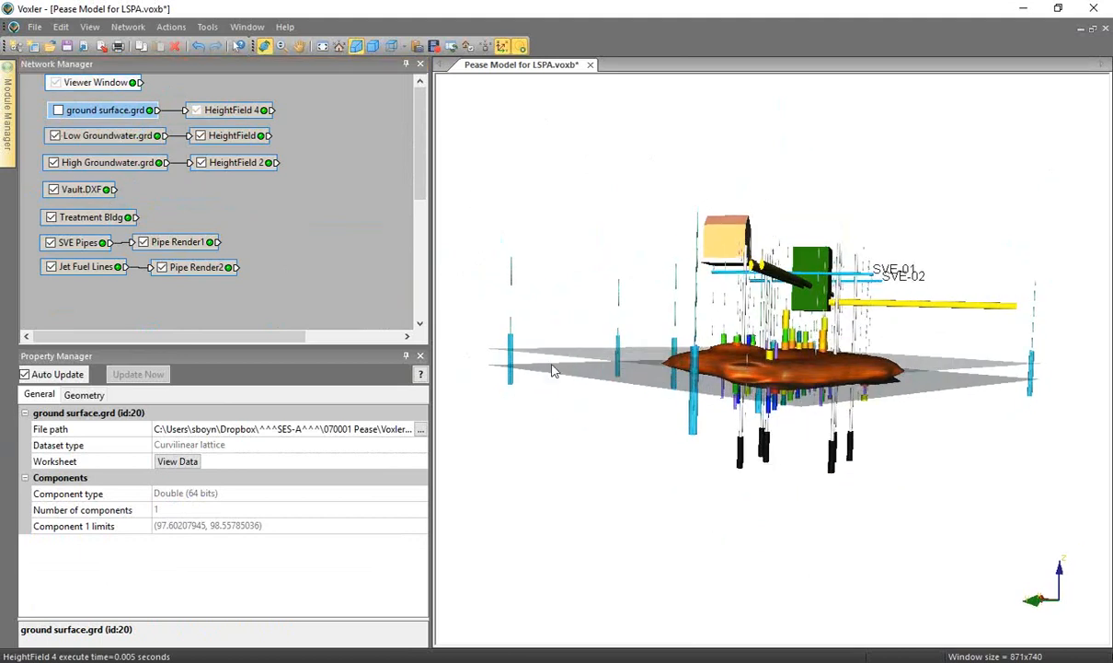
Turn off the Low Groundwater.grd and High Groundwater.grd surfaces and inspect the plume without them
click(55, 135)
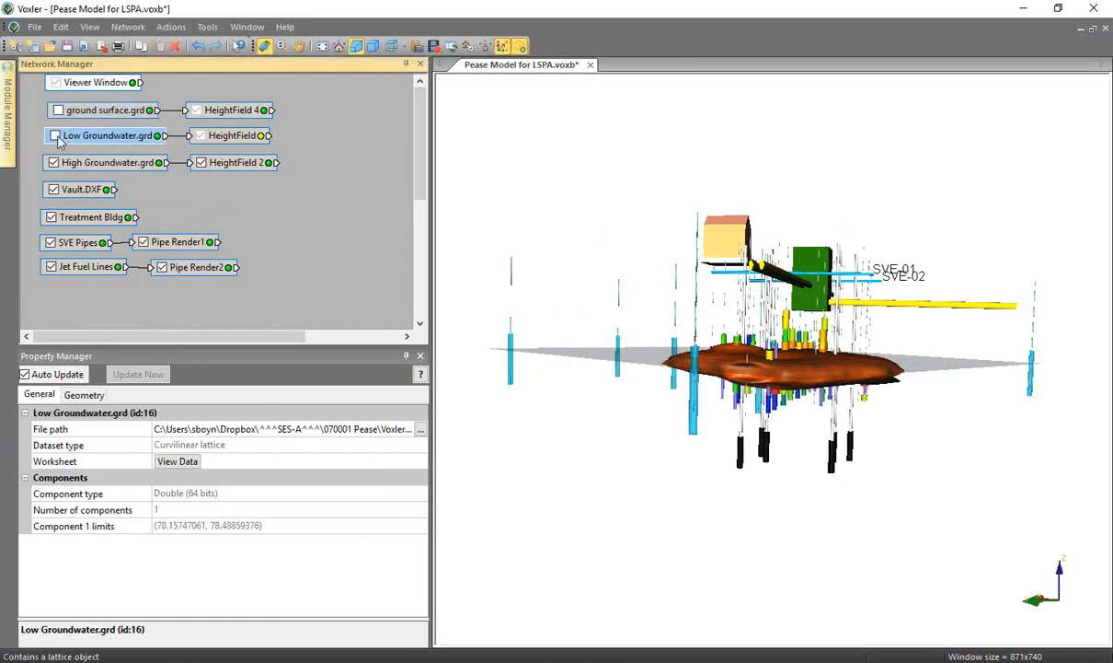
click(53, 163)
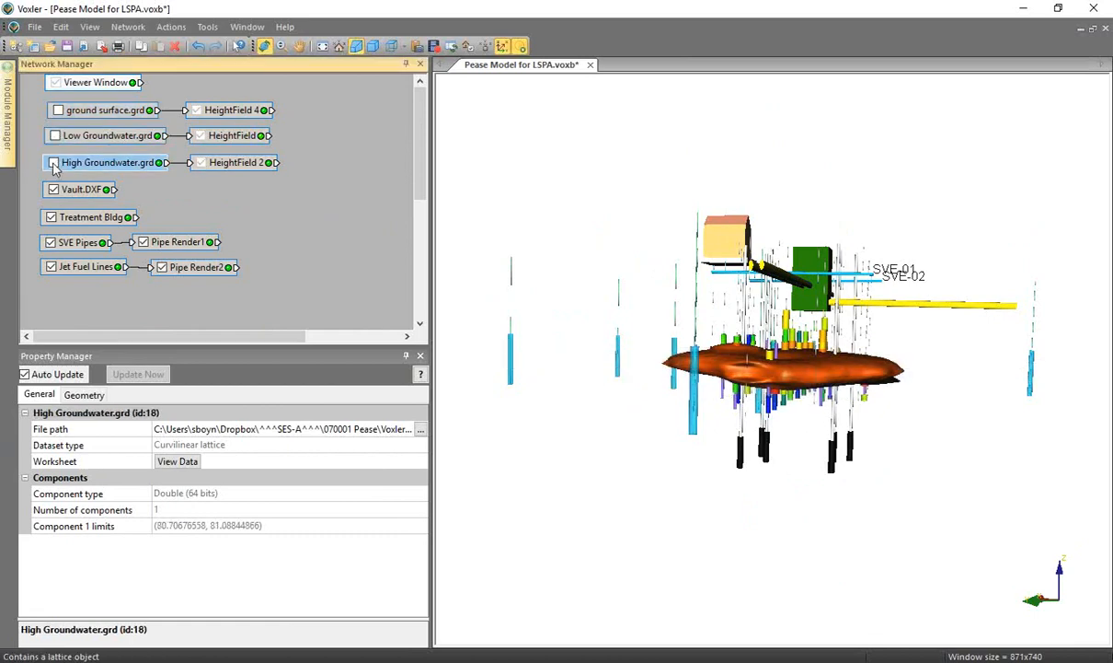
click(54, 163)
click(53, 162)
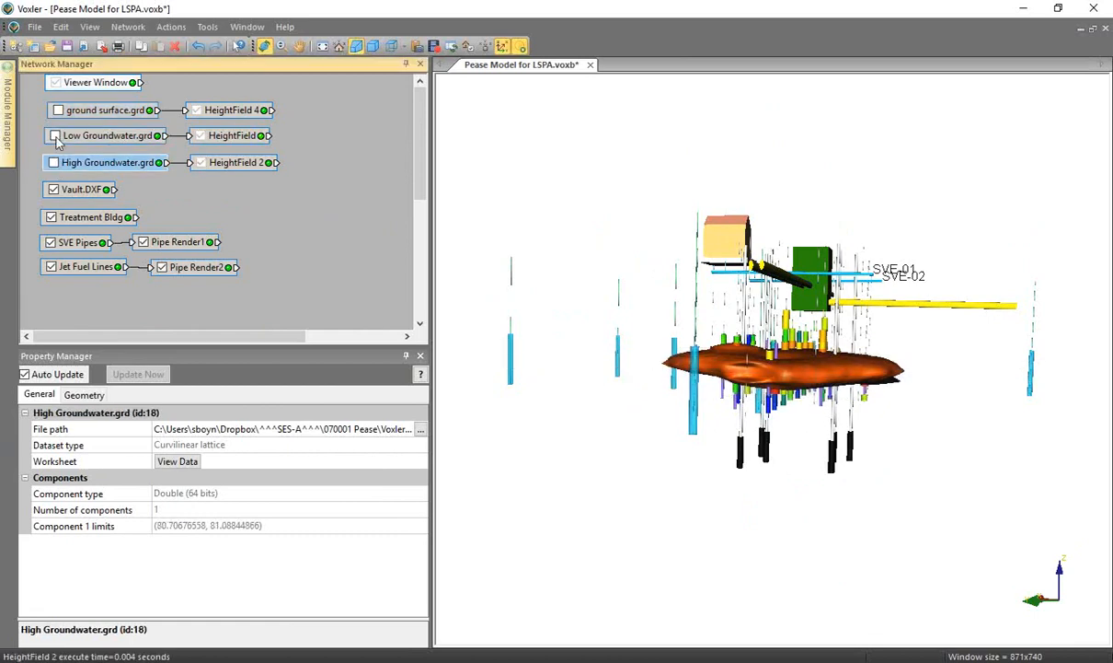
click(55, 135)
click(55, 135)
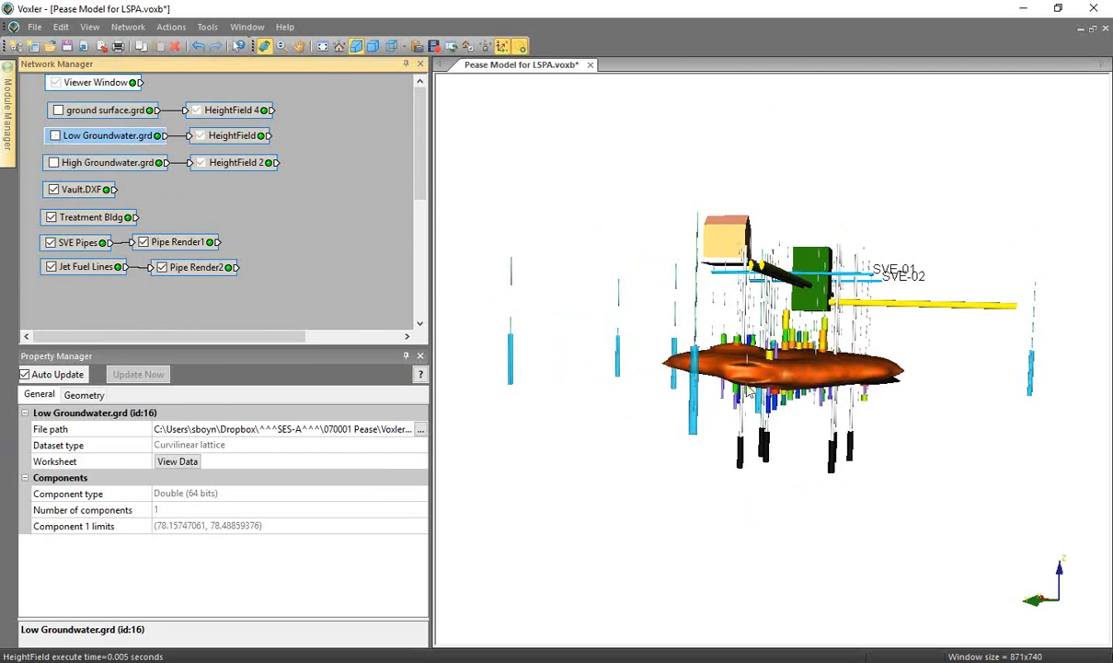
drag(801, 350, 849, 303)
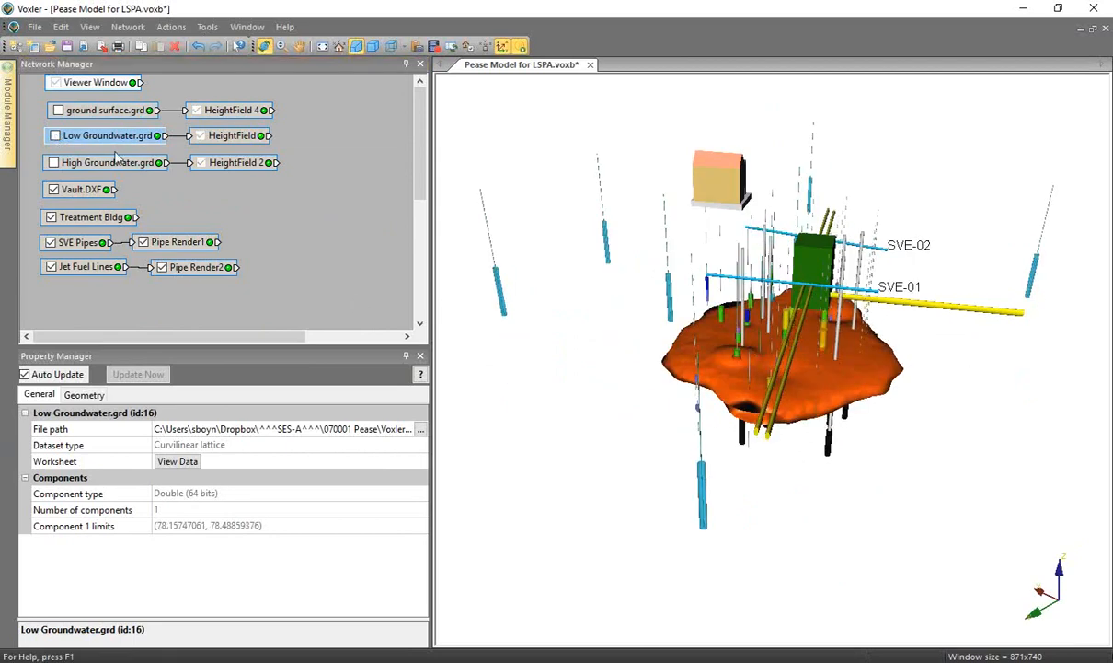
Show the High Groundwater.grd and Low Groundwater.grd surfaces again and examine the plume between them up close
click(54, 162)
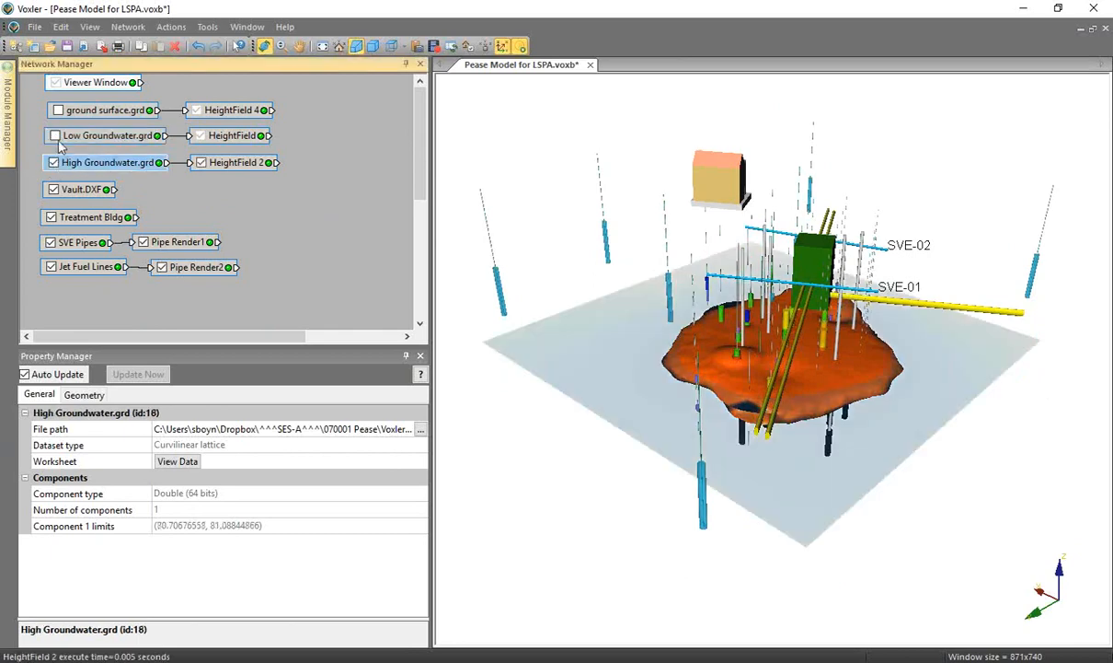
click(55, 135)
drag(734, 351, 789, 485)
scroll(799, 476, up, 5)
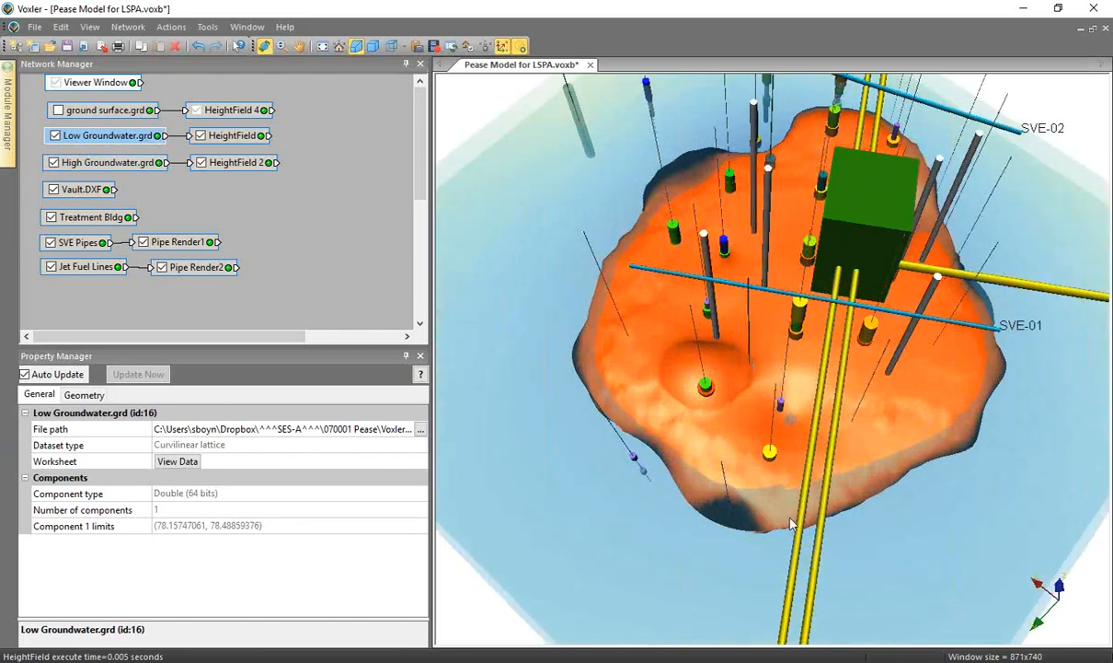
drag(868, 568, 791, 529)
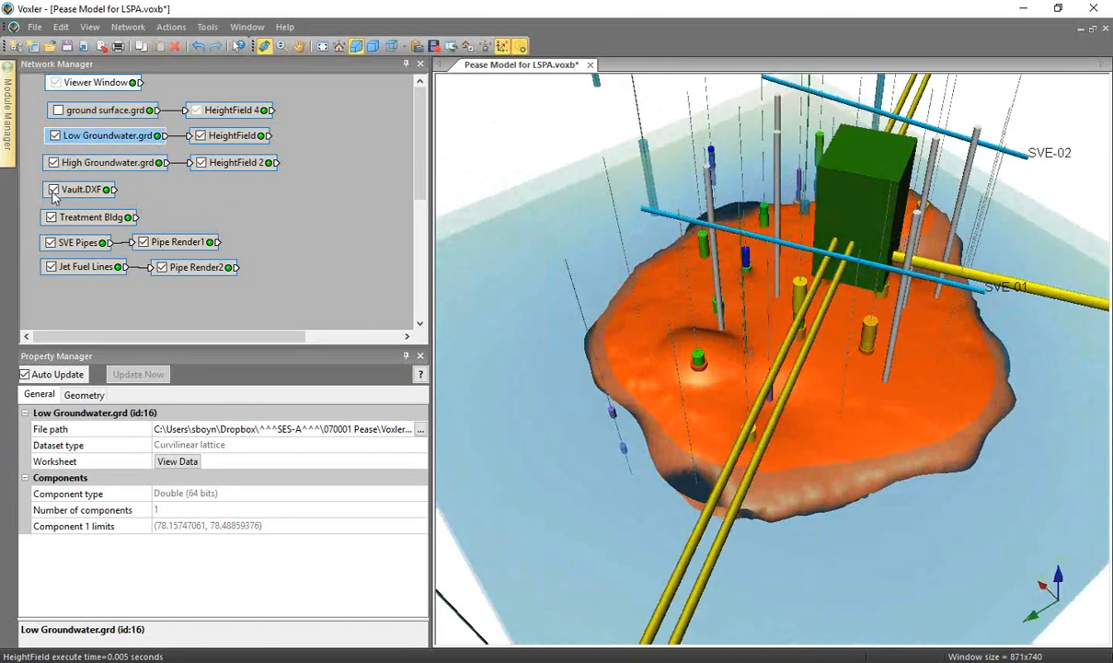
Select the Vault.DXF module, switch Jet Fuel Lines off and back on, and examine the fuel lines around the vault
click(83, 190)
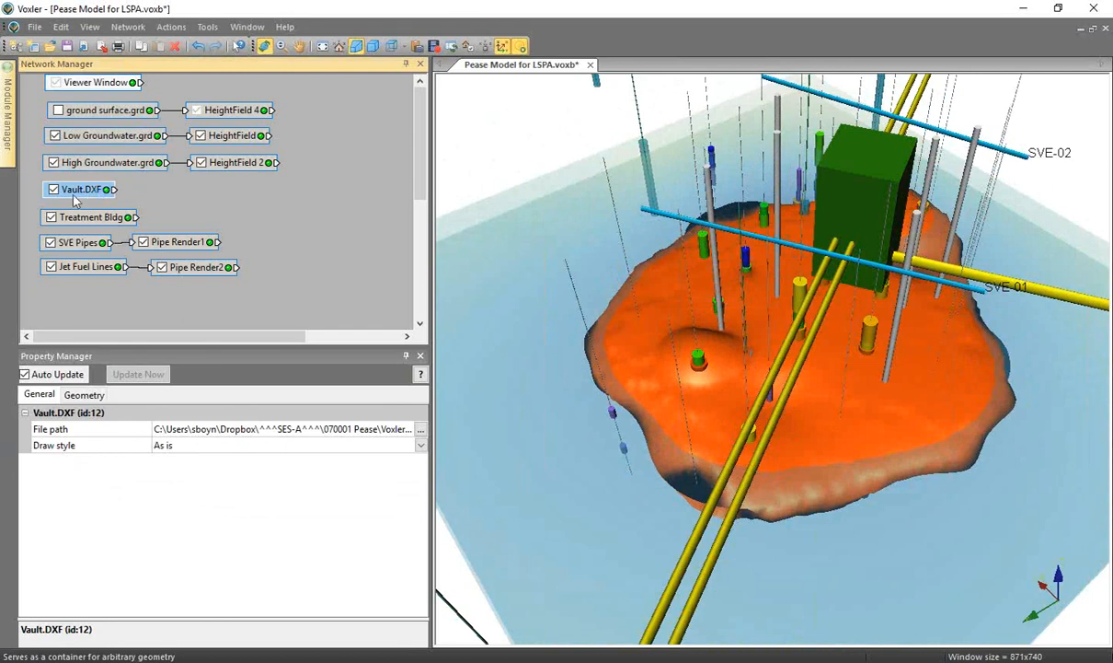
click(51, 267)
click(51, 266)
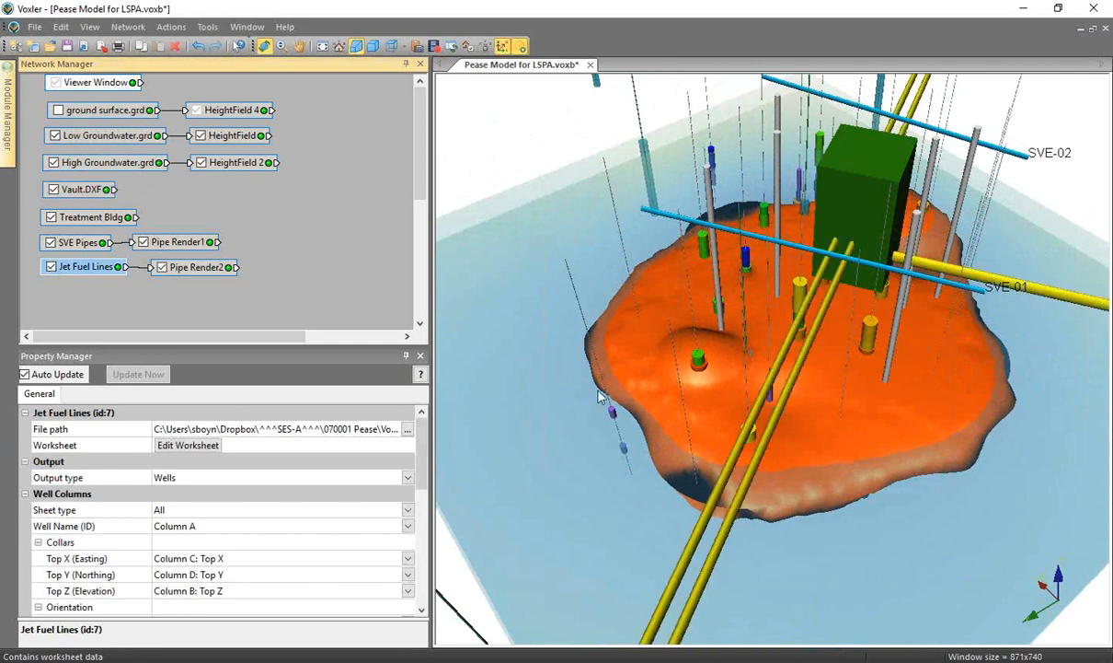
scroll(626, 366, down, 3)
drag(646, 455, 744, 454)
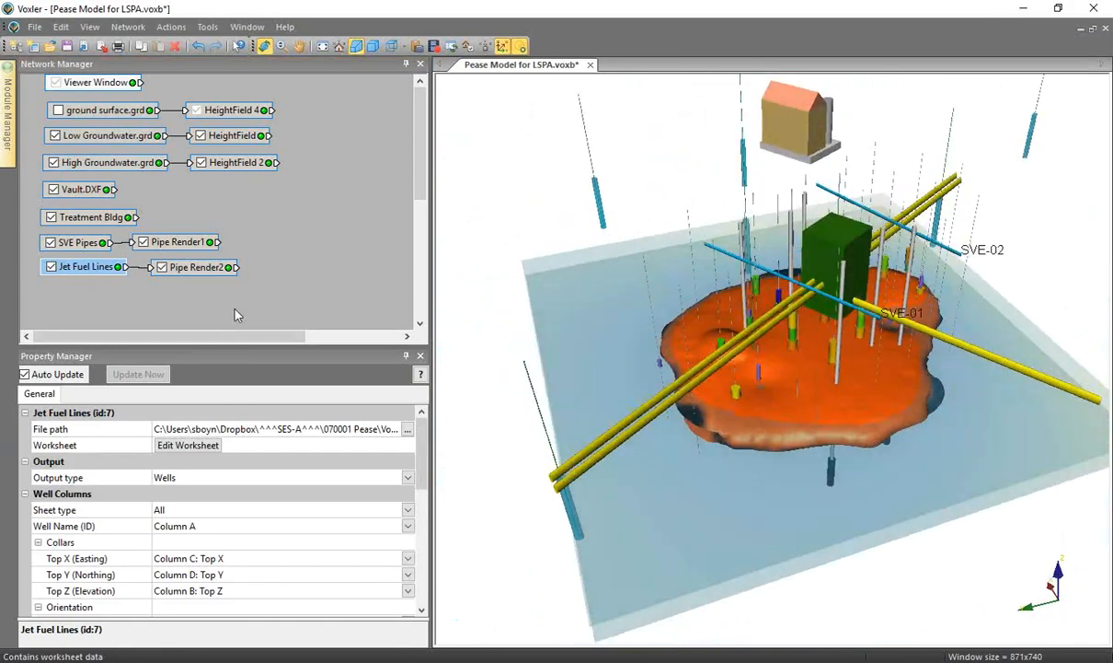
Switch SVE Pipes and Treatment Bldg off and back on to identify each in the model
click(51, 243)
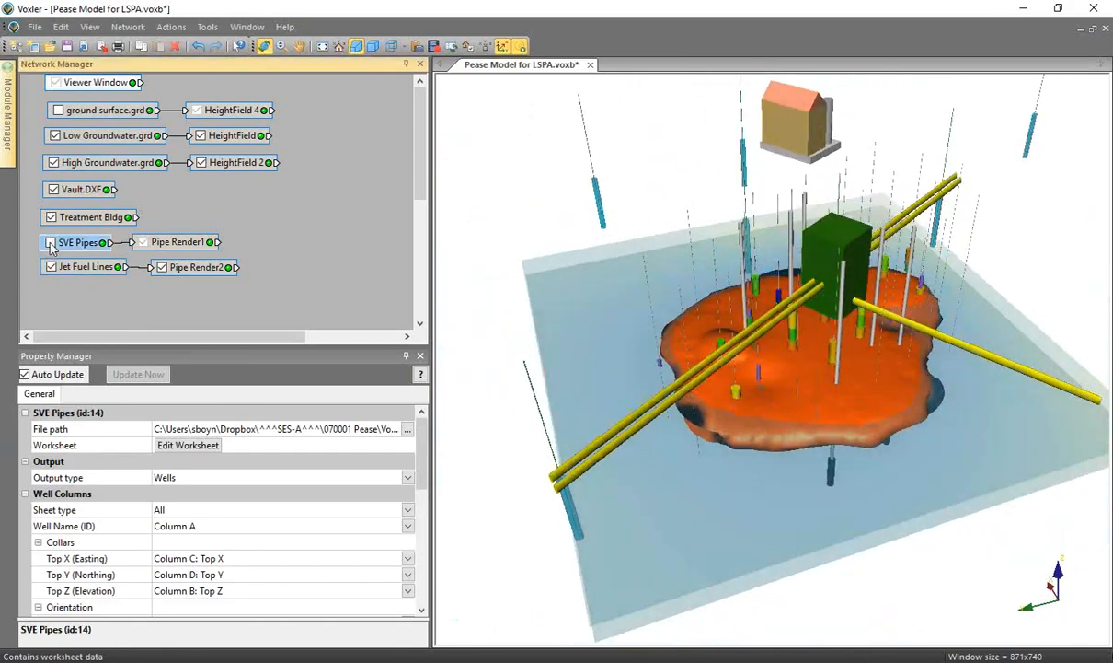
click(51, 243)
click(50, 243)
click(51, 243)
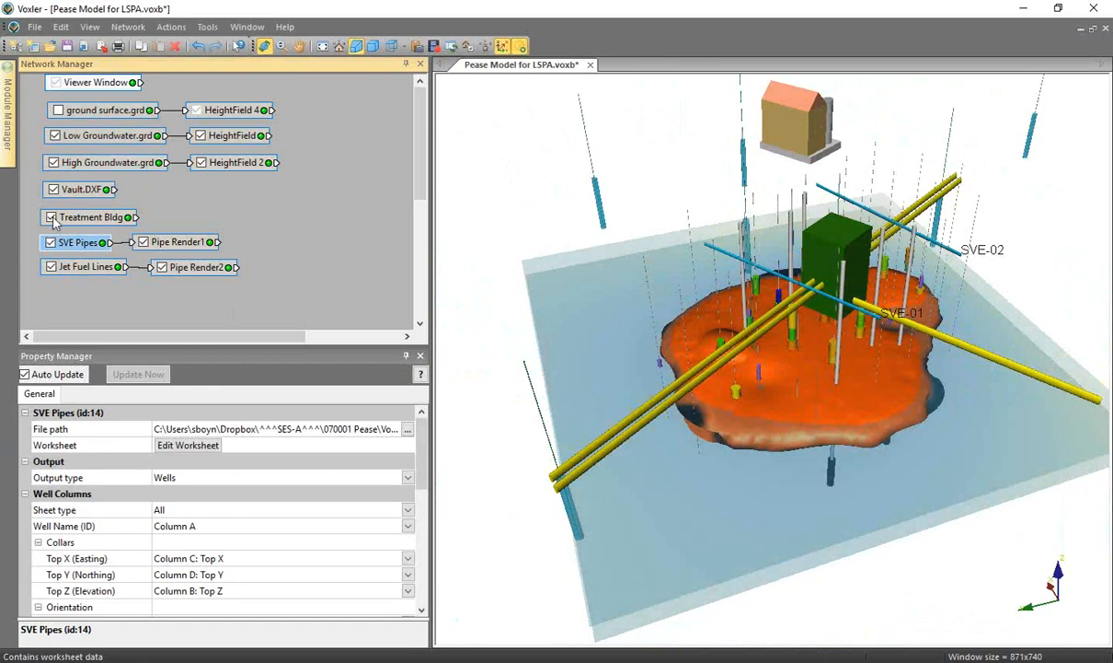
click(52, 217)
click(51, 217)
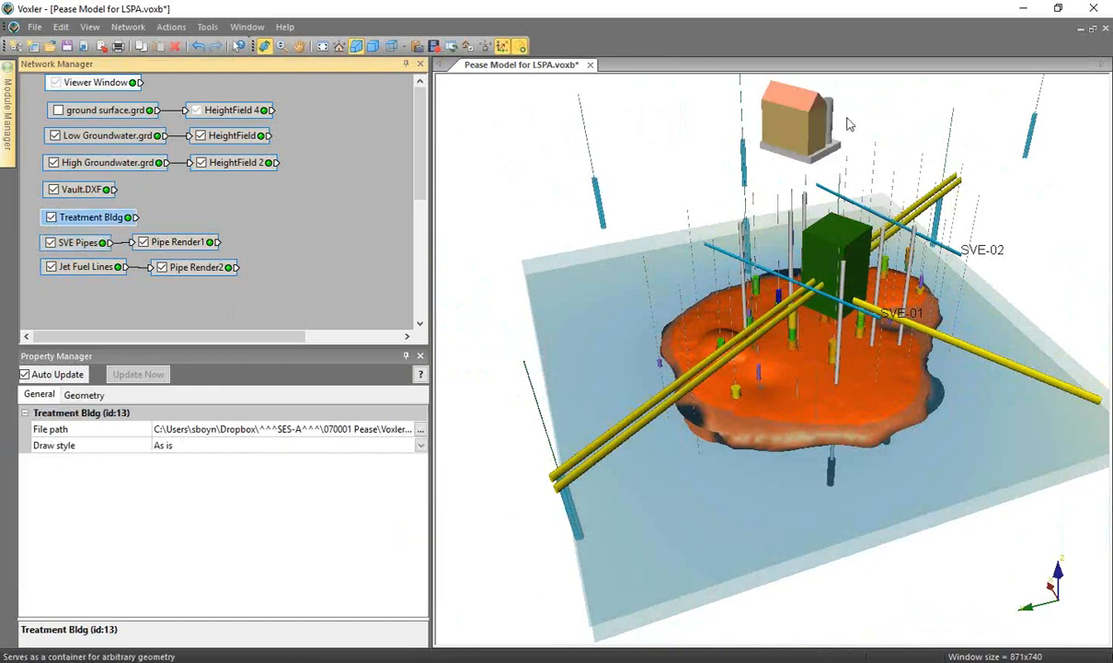
Hide the monitoring wells by disabling Mon Wells Collars Table, after viewing their placement around the plume
drag(420, 186, 426, 293)
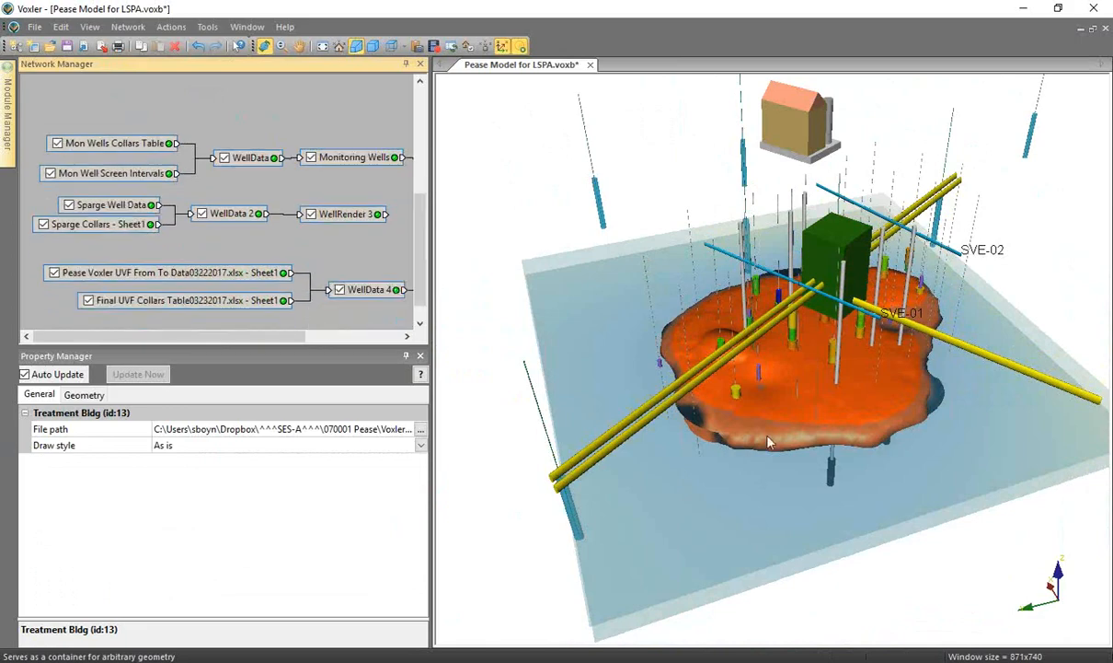
drag(724, 411, 760, 475)
scroll(760, 474, down, 5)
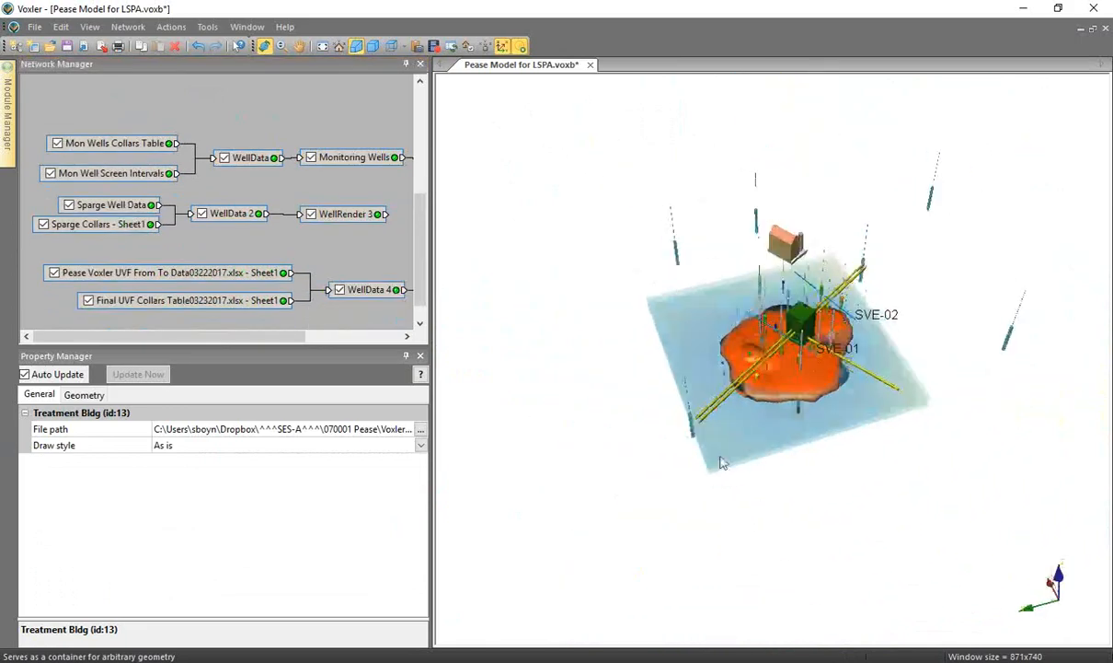
drag(623, 418, 790, 353)
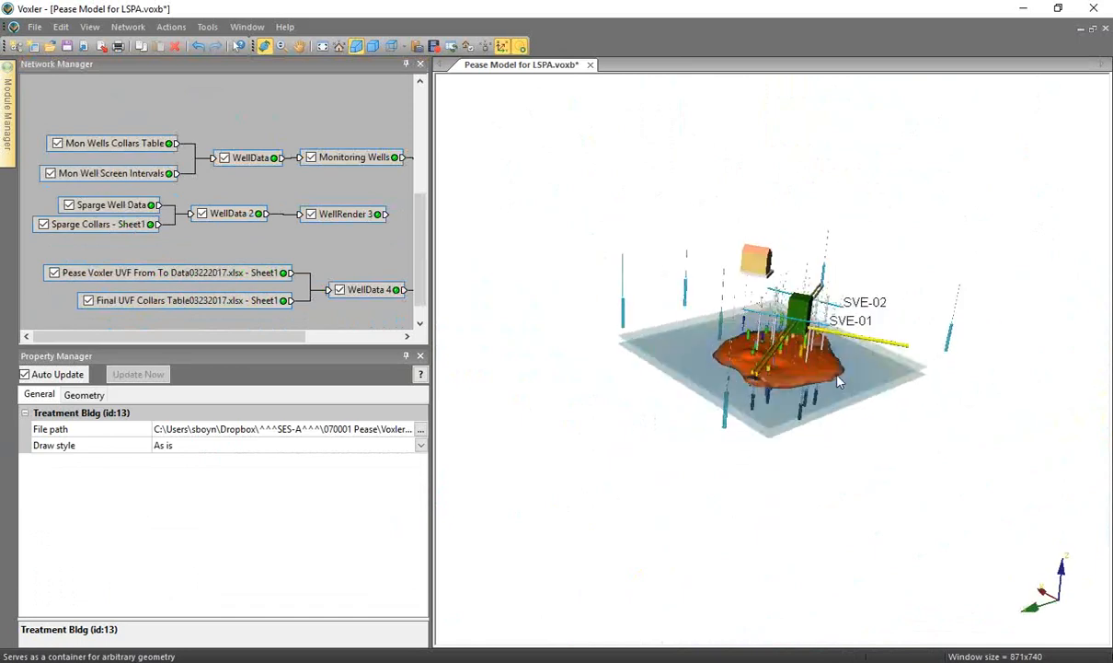
click(57, 144)
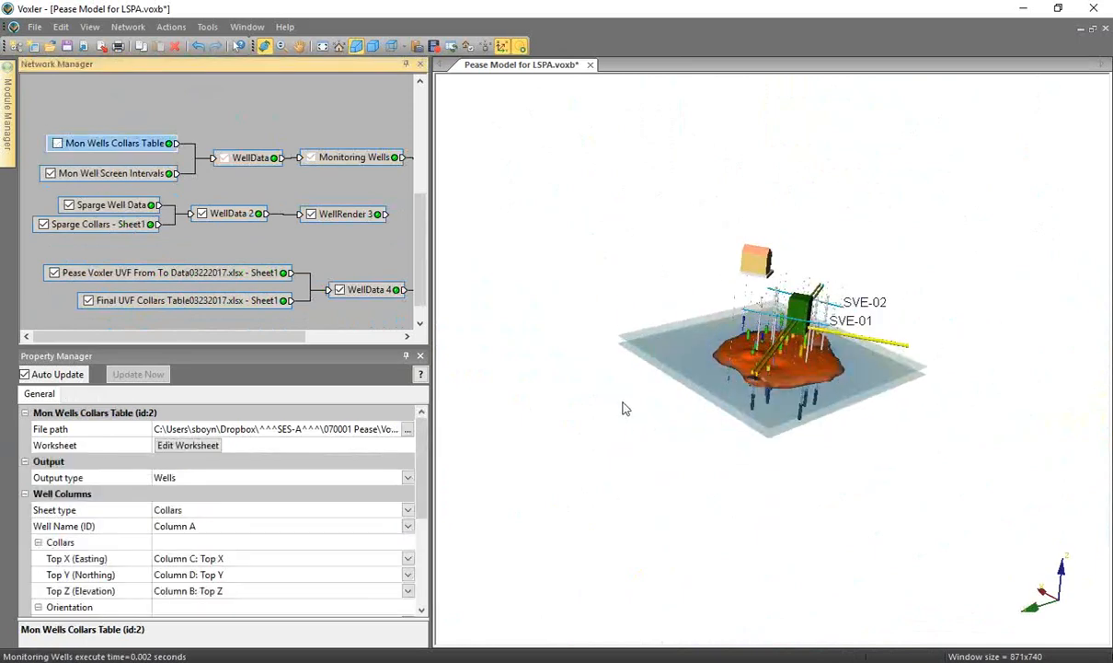
scroll(773, 462, up, 5)
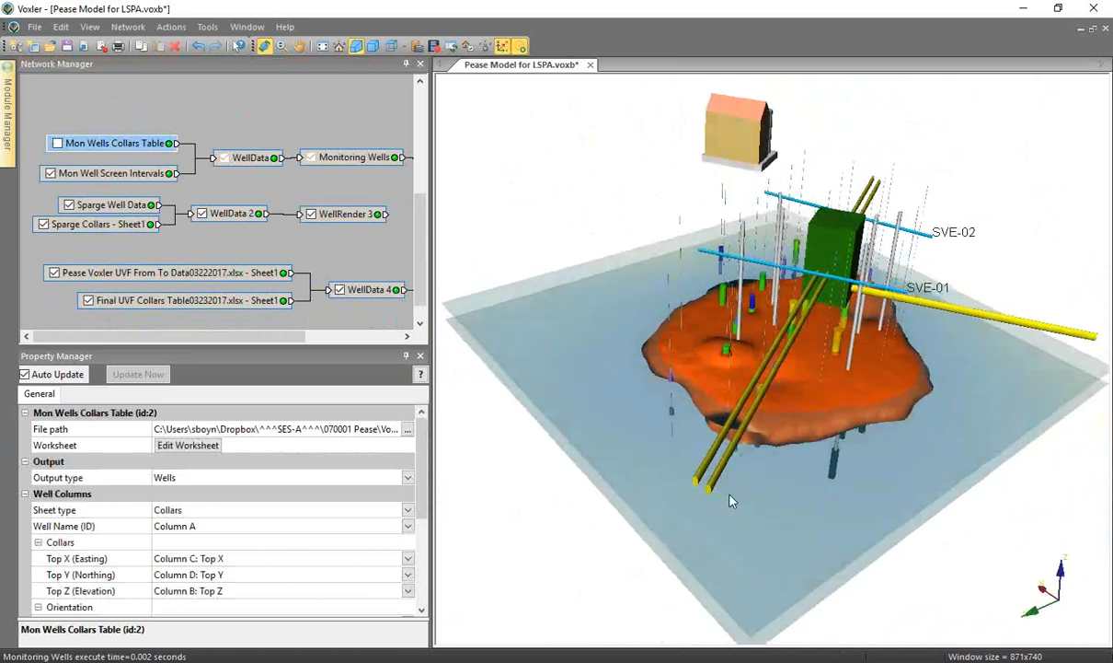
Hide the sparge wells by disabling Sparge Well Data and view the remaining borings from the side
click(69, 205)
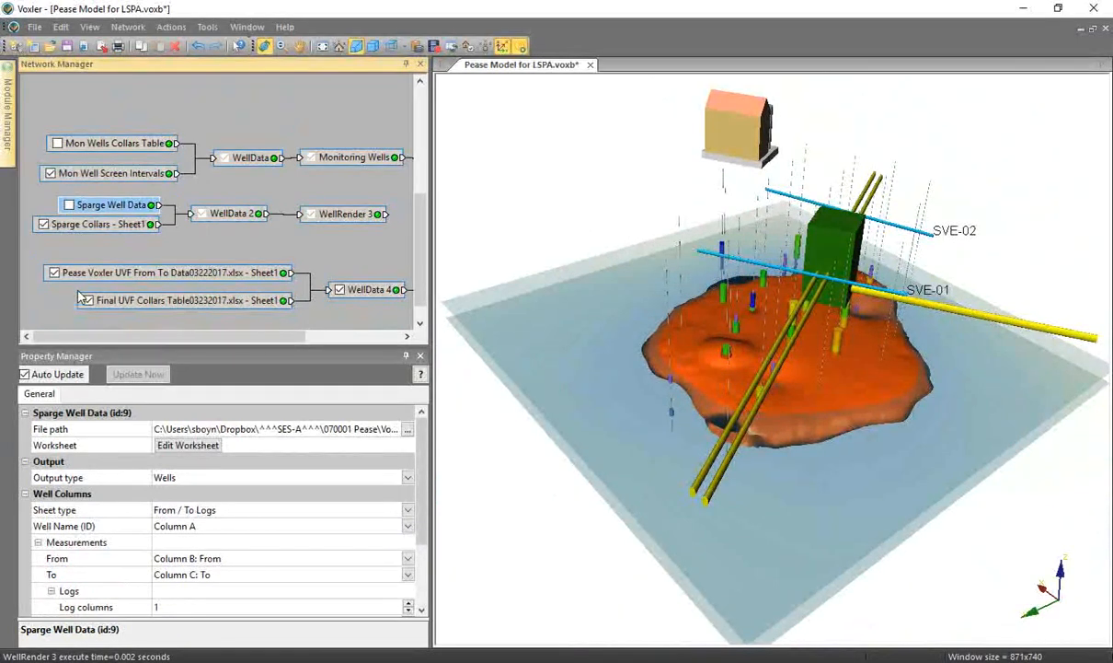
scroll(112, 271, down, 1)
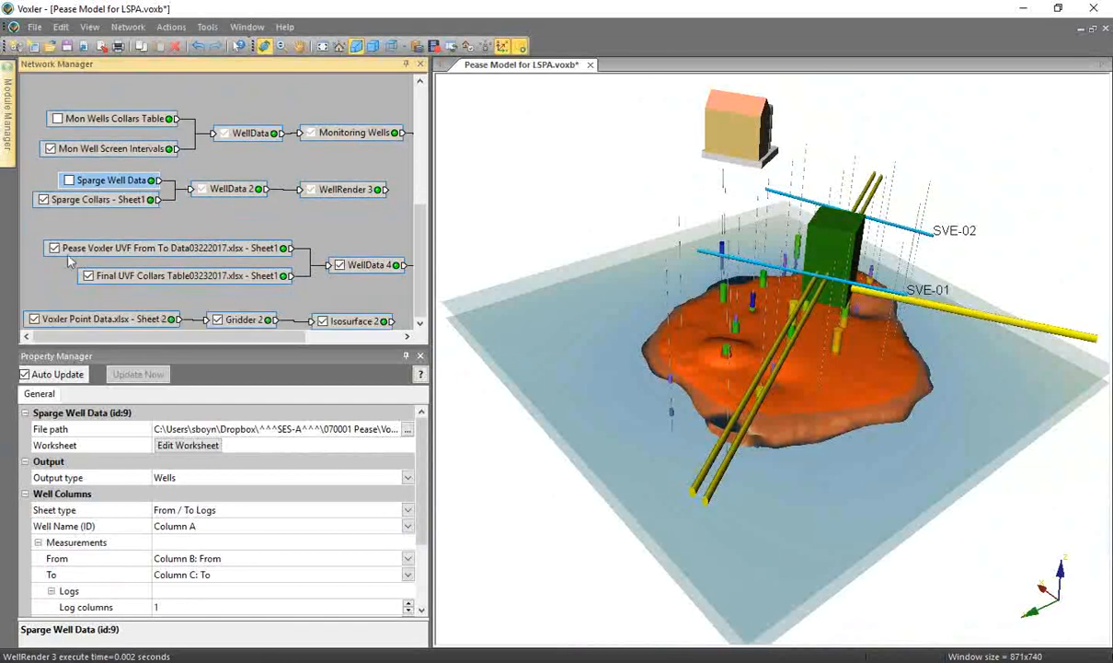
drag(810, 439, 760, 360)
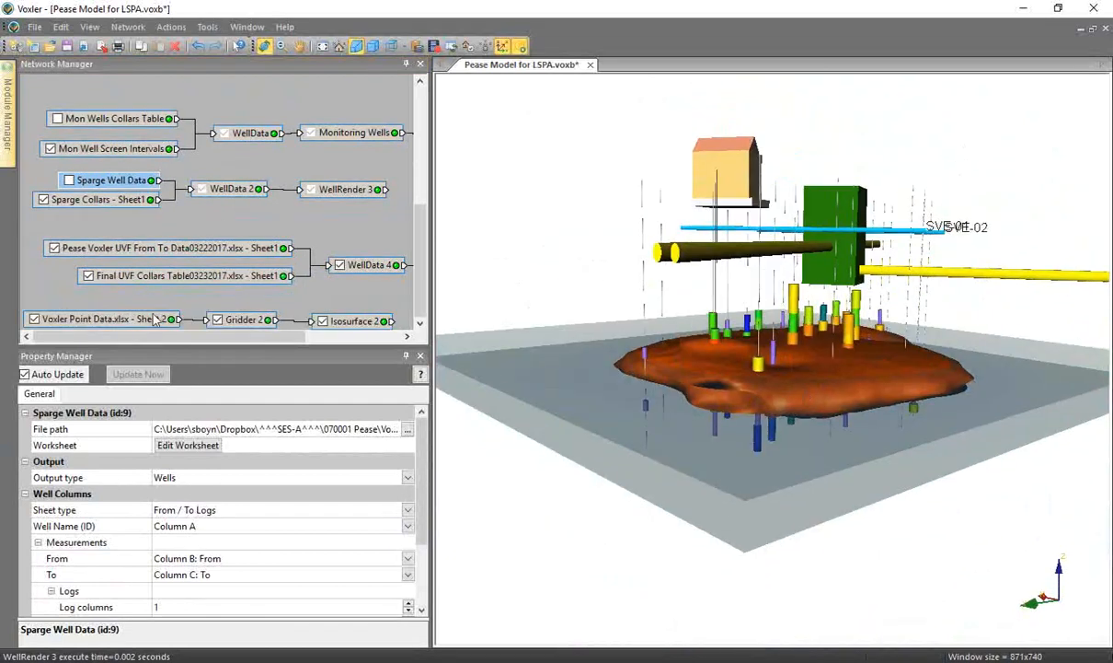
Switch the Pease Voxler UVF From To data and the Voxler Point Data off and back on to identify what each displays
click(54, 249)
click(54, 249)
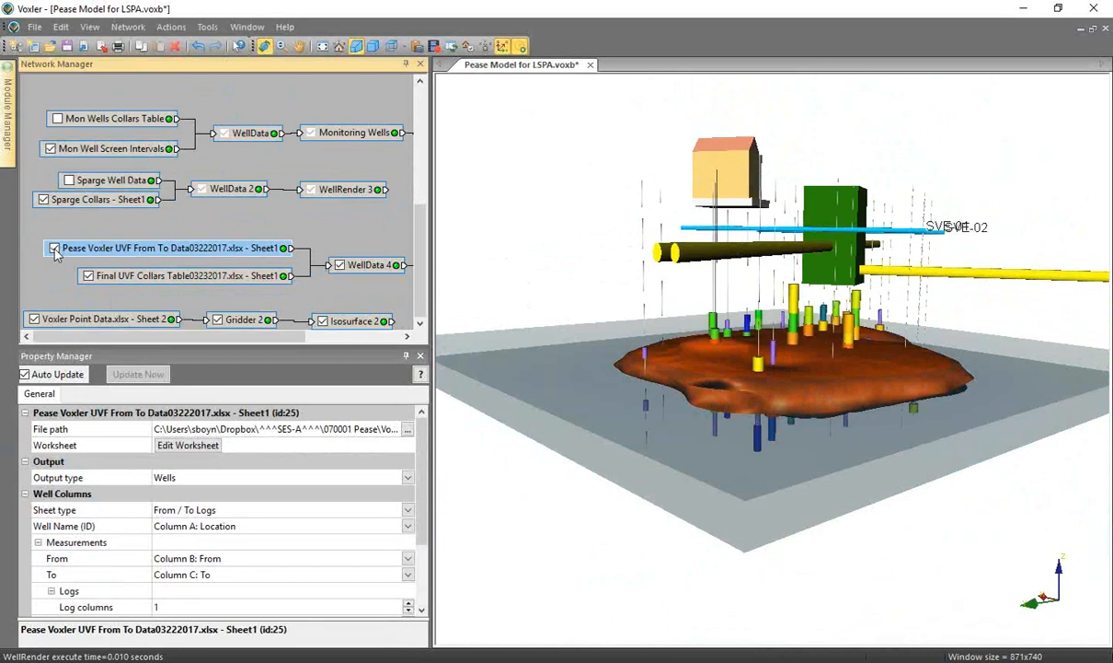
click(54, 249)
click(54, 249)
drag(820, 430, 889, 423)
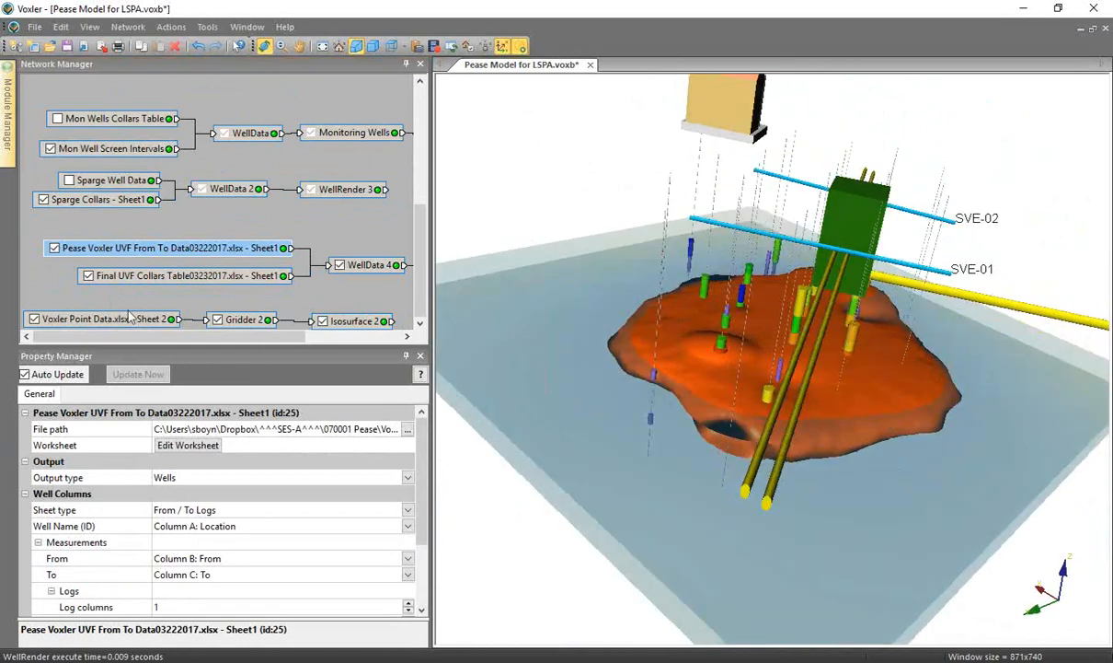
click(34, 319)
click(34, 319)
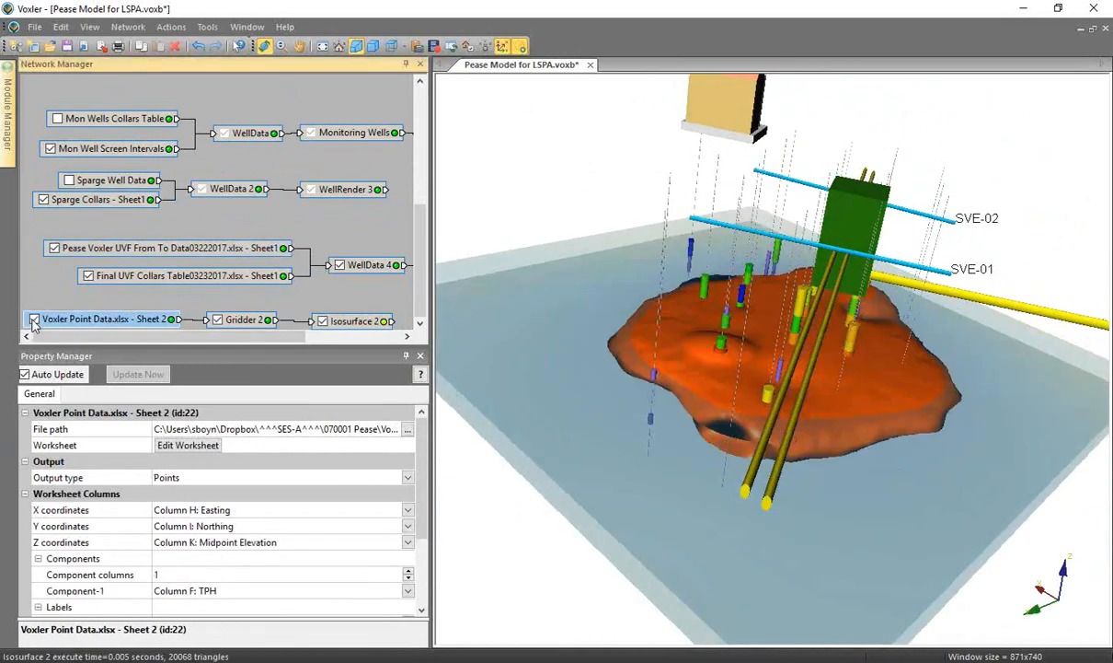
Raise the isovalue of Isosurface 2 to about 4958 to shrink the plume to its higher concentrations
click(348, 322)
drag(890, 424, 693, 414)
scroll(885, 476, up, 3)
scroll(693, 414, down, 5)
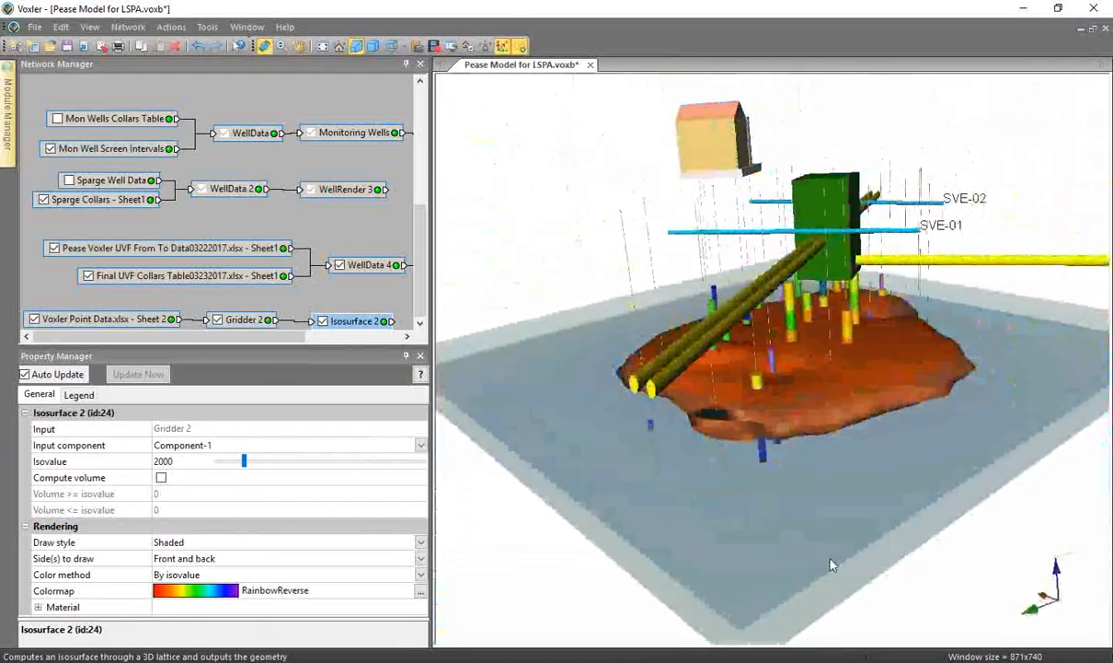
click(164, 461)
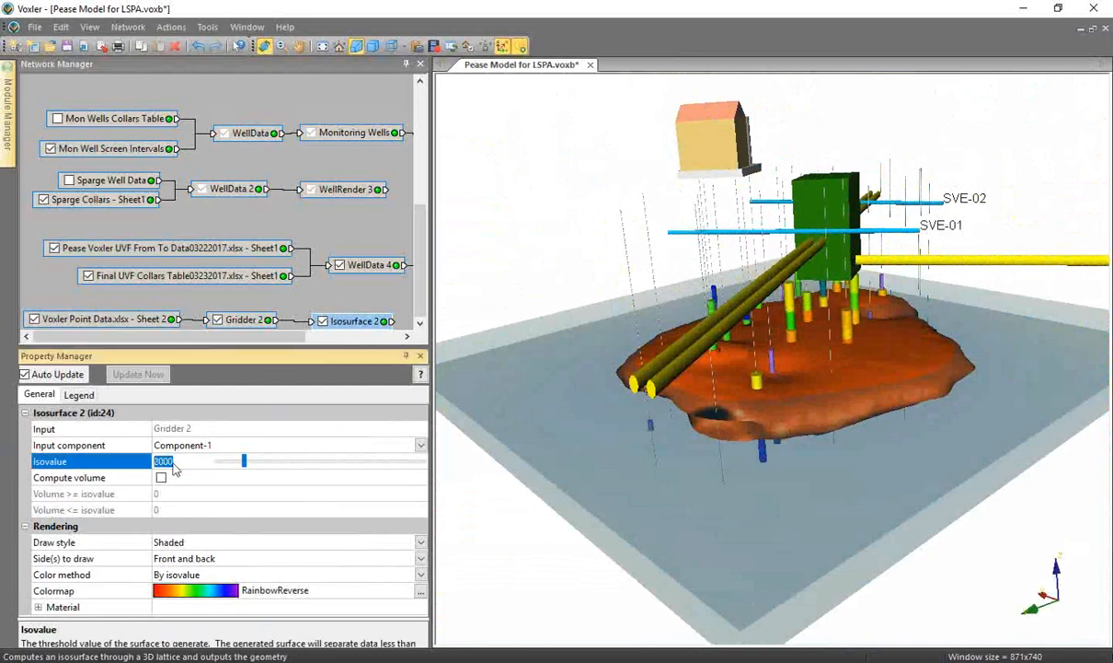
text(6000)
drag(243, 462, 283, 462)
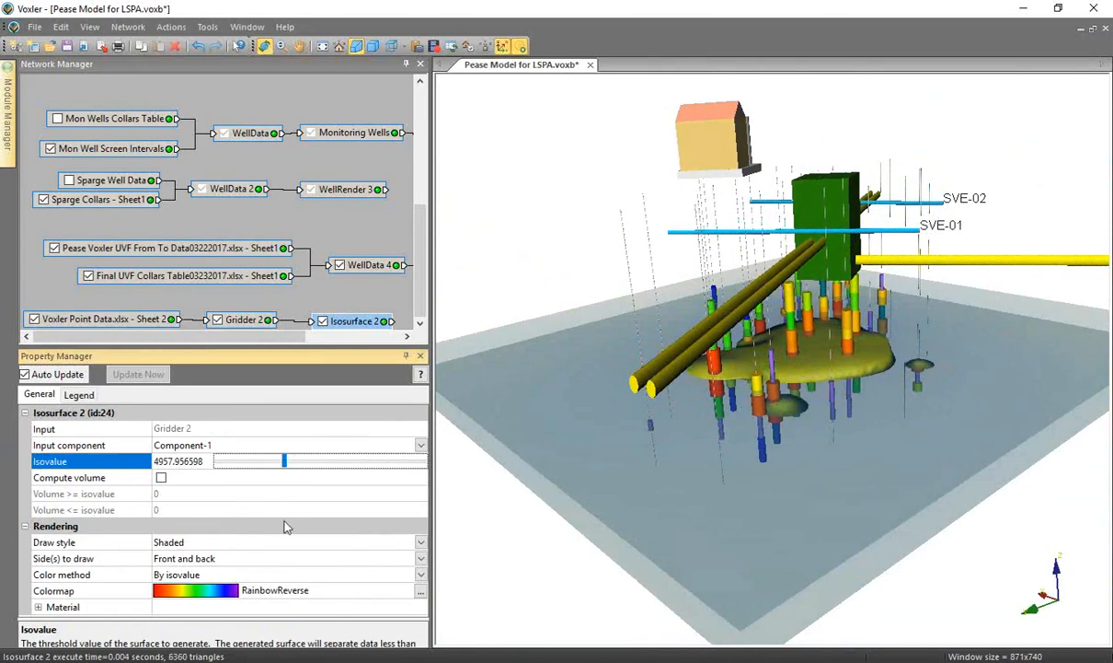
click(309, 590)
click(591, 444)
drag(621, 389, 666, 382)
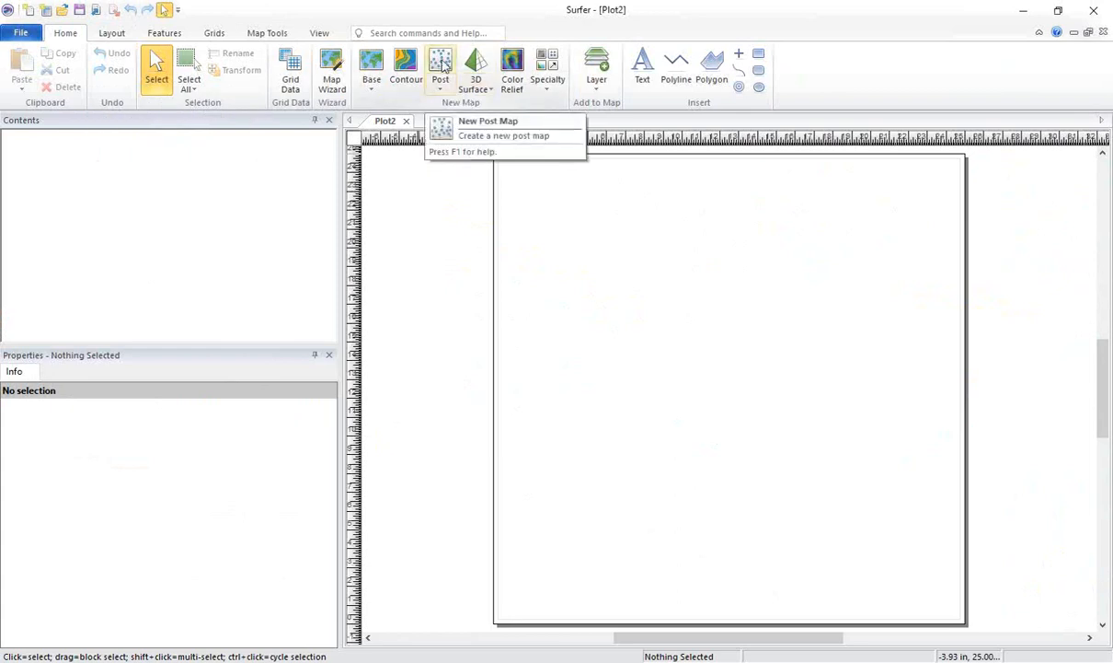
Create a new post map from ground surface.dat in the Surfaces folder
click(443, 65)
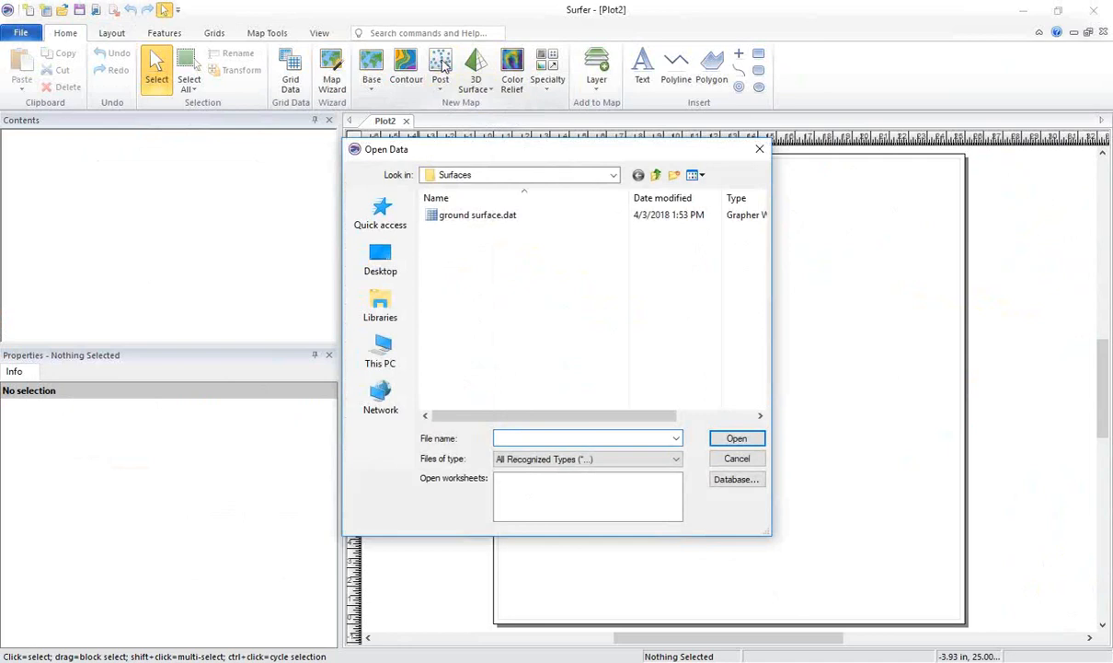
click(497, 219)
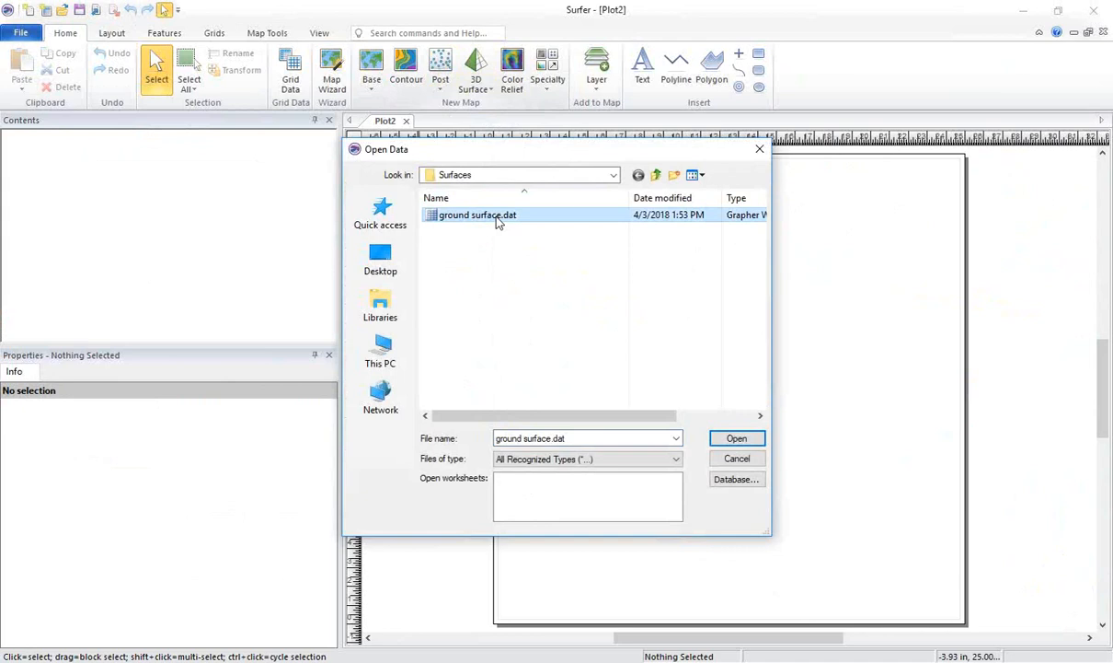
click(737, 439)
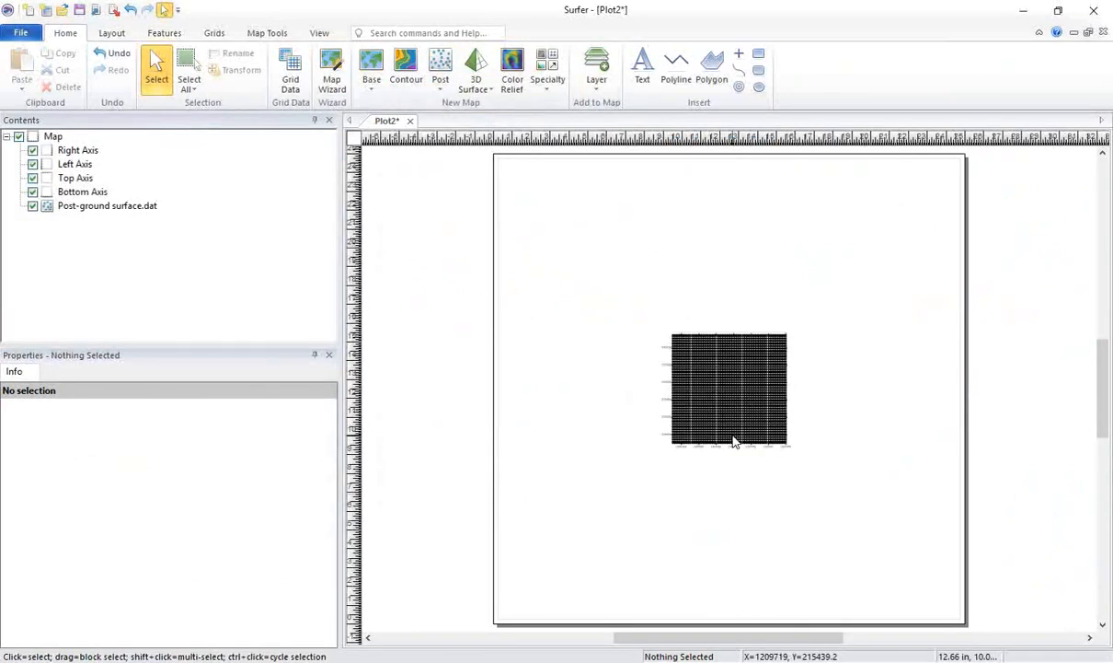
scroll(733, 442, up, 5)
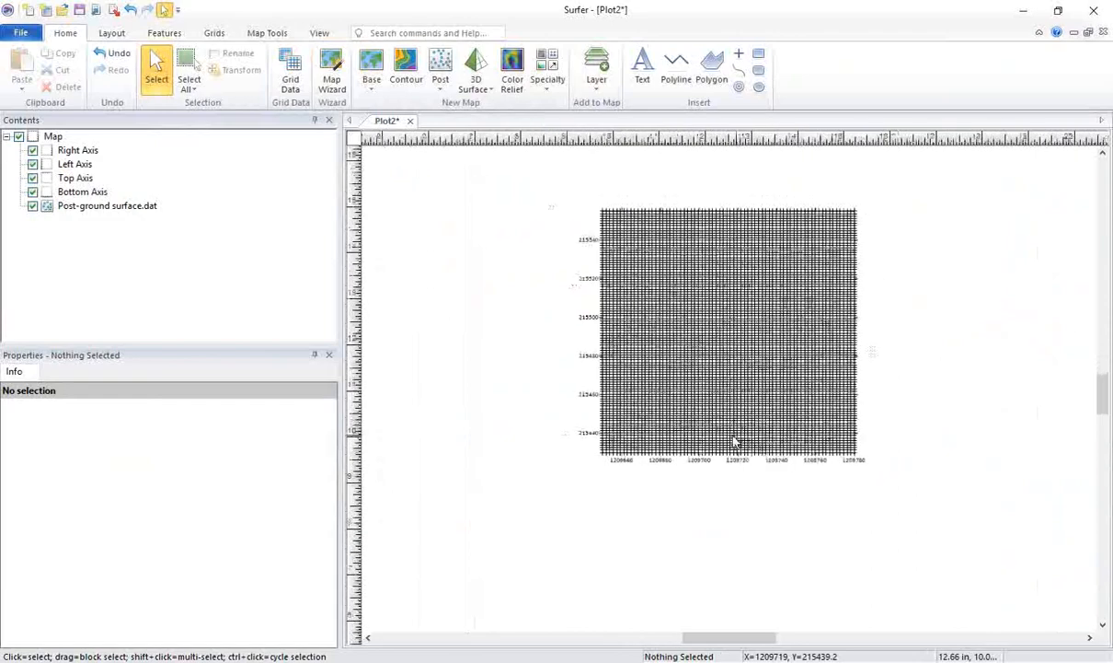
scroll(768, 419, up, 2)
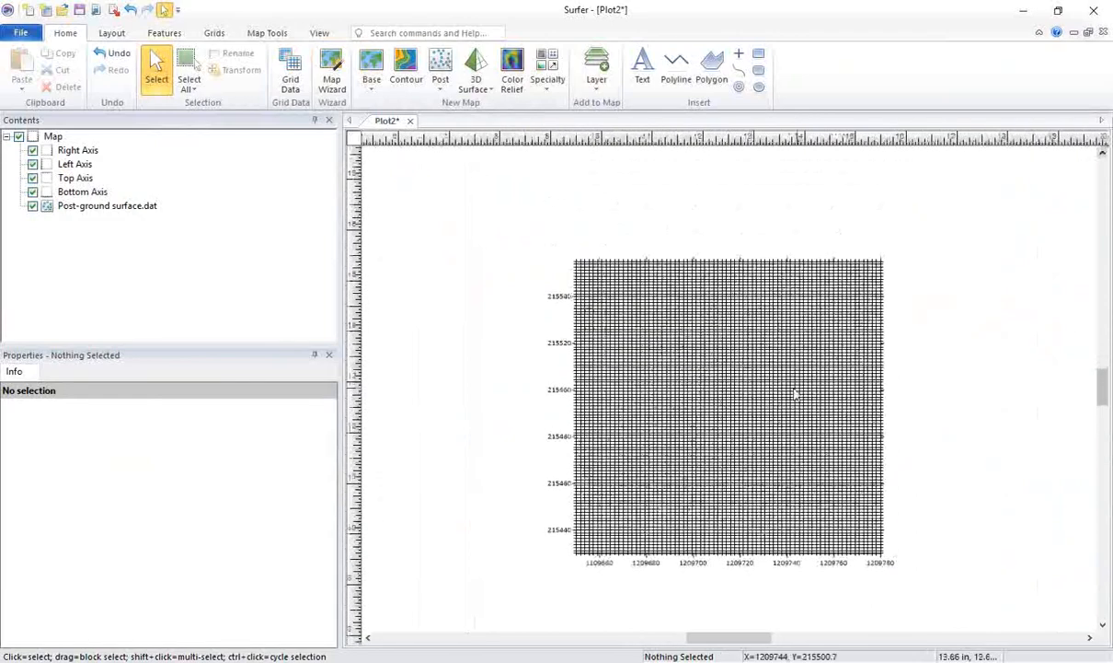
drag(1104, 383, 1103, 387)
Change the symbol of the ground surface post layer to the solid filled circle, Symbol 12
click(78, 191)
click(83, 205)
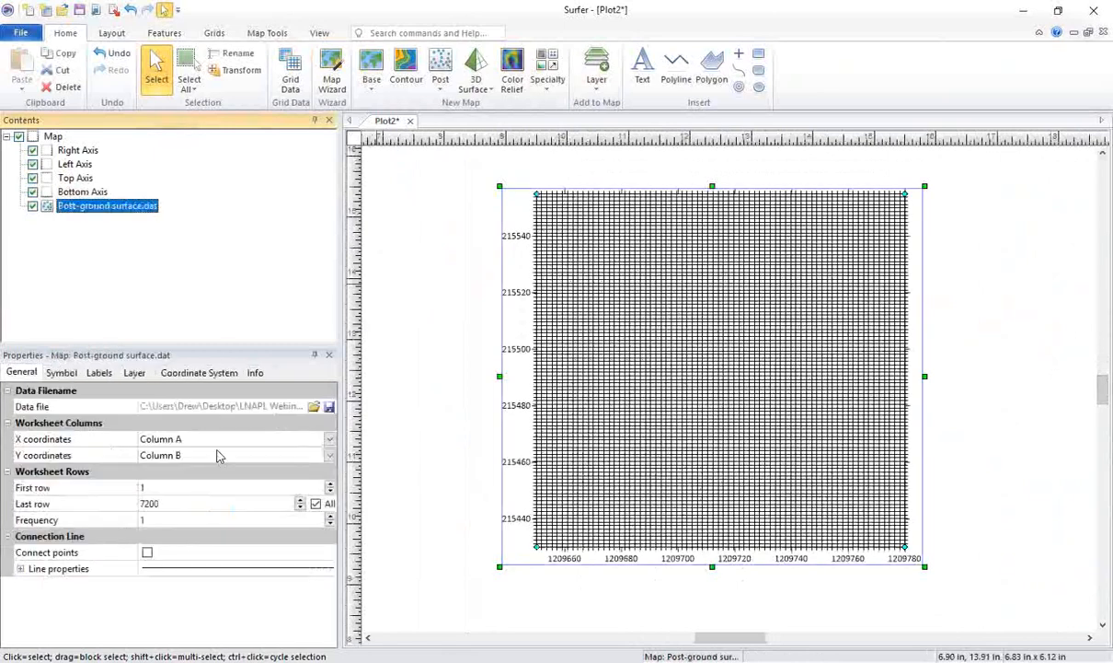
click(62, 372)
click(147, 422)
click(150, 439)
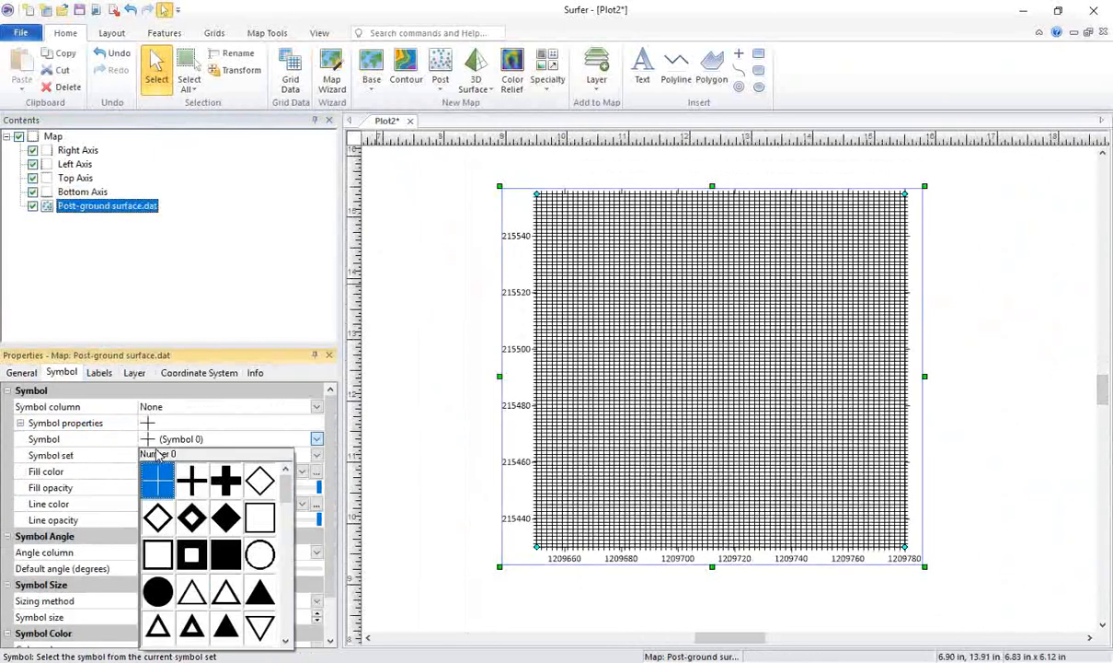
click(155, 587)
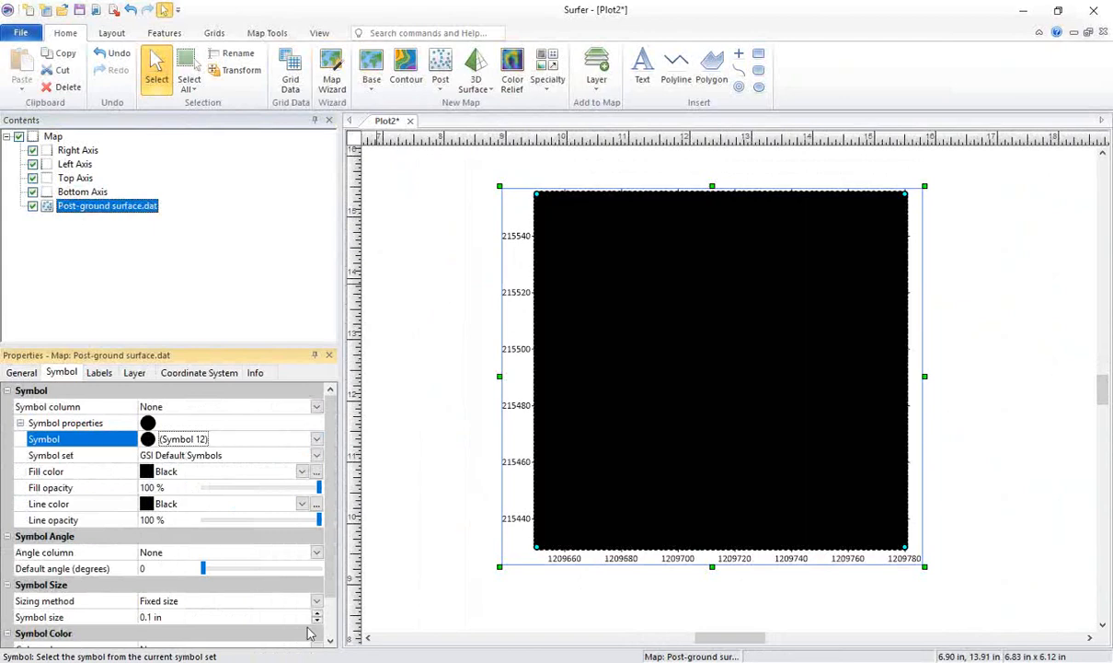
Reduce the post layer's symbol size to 0.02 in and inspect the spacing of the data points
click(316, 622)
click(315, 622)
click(315, 622)
click(317, 622)
click(316, 623)
click(318, 622)
click(317, 622)
click(318, 622)
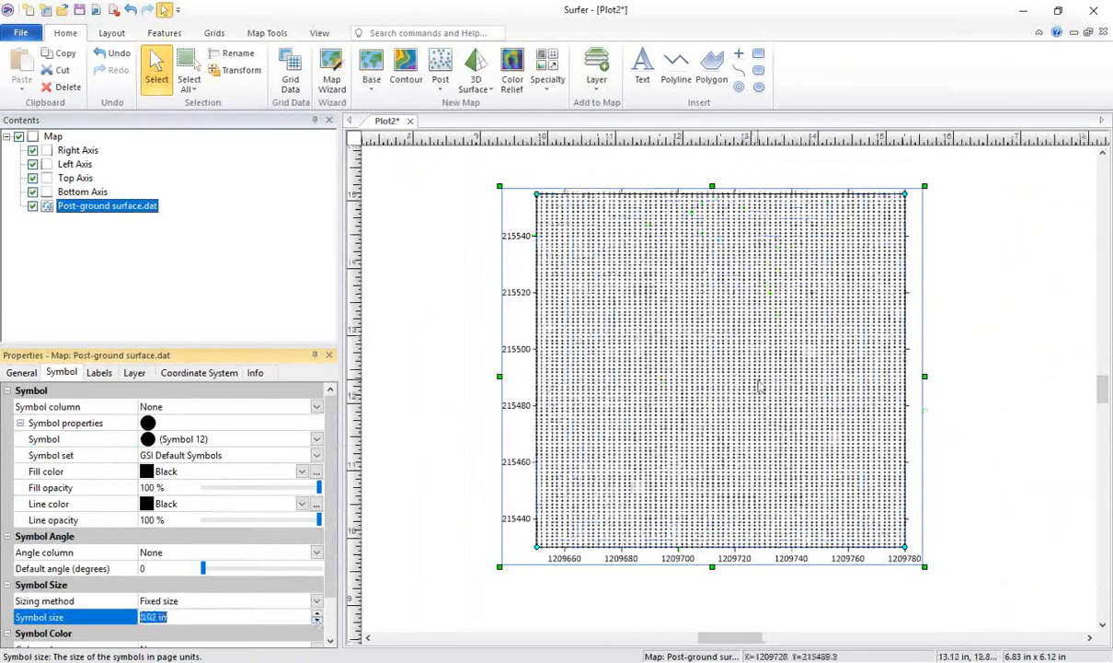
scroll(755, 390, up, 1)
scroll(755, 390, up, 1)
scroll(754, 387, up, 1)
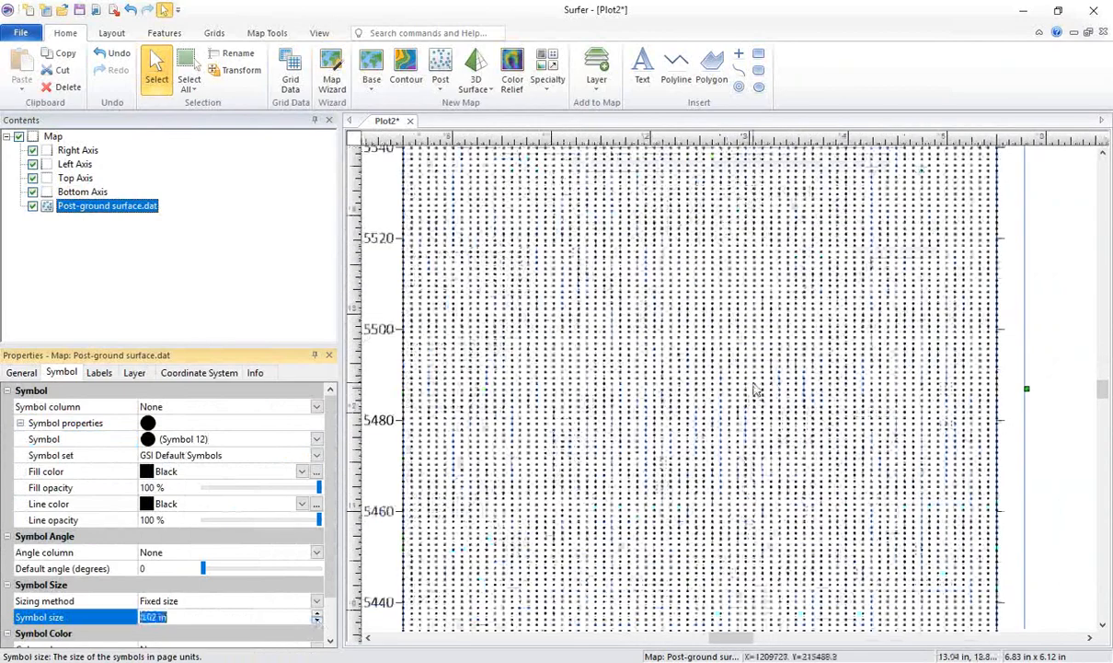
scroll(753, 385, down, 2)
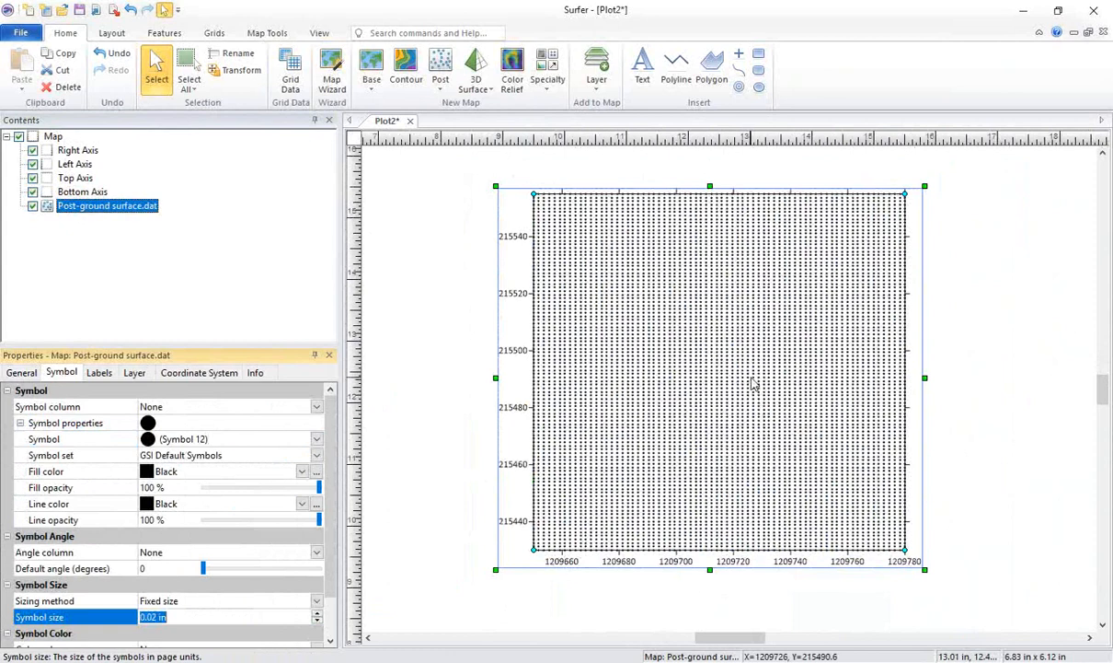
Load ground surface.dat as the source data for a new grid
click(214, 33)
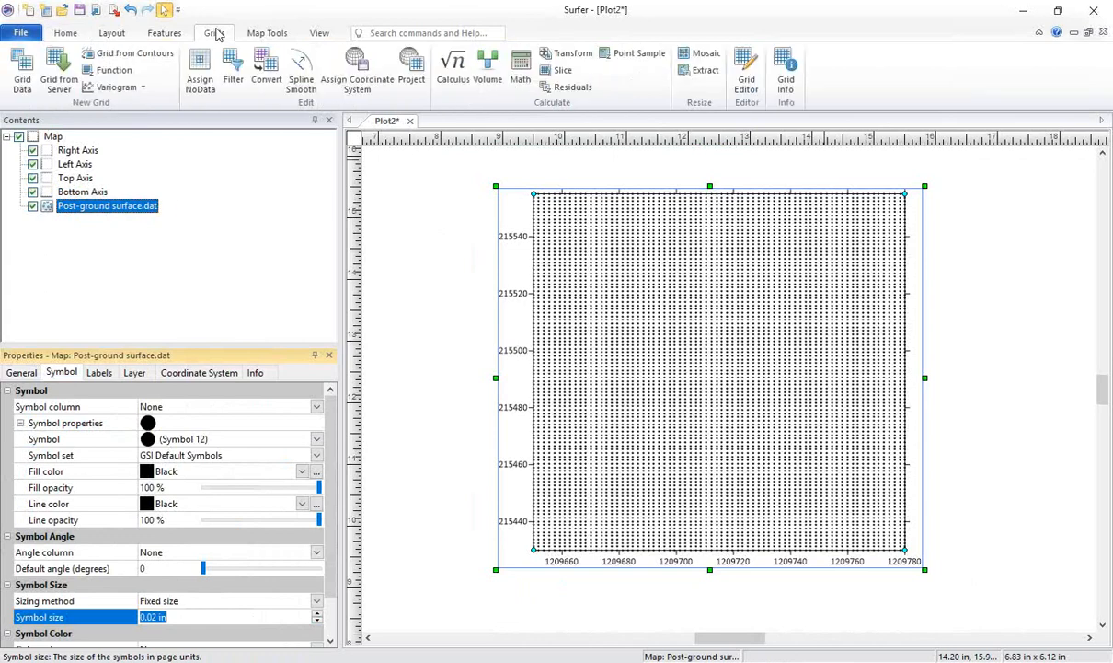
click(20, 72)
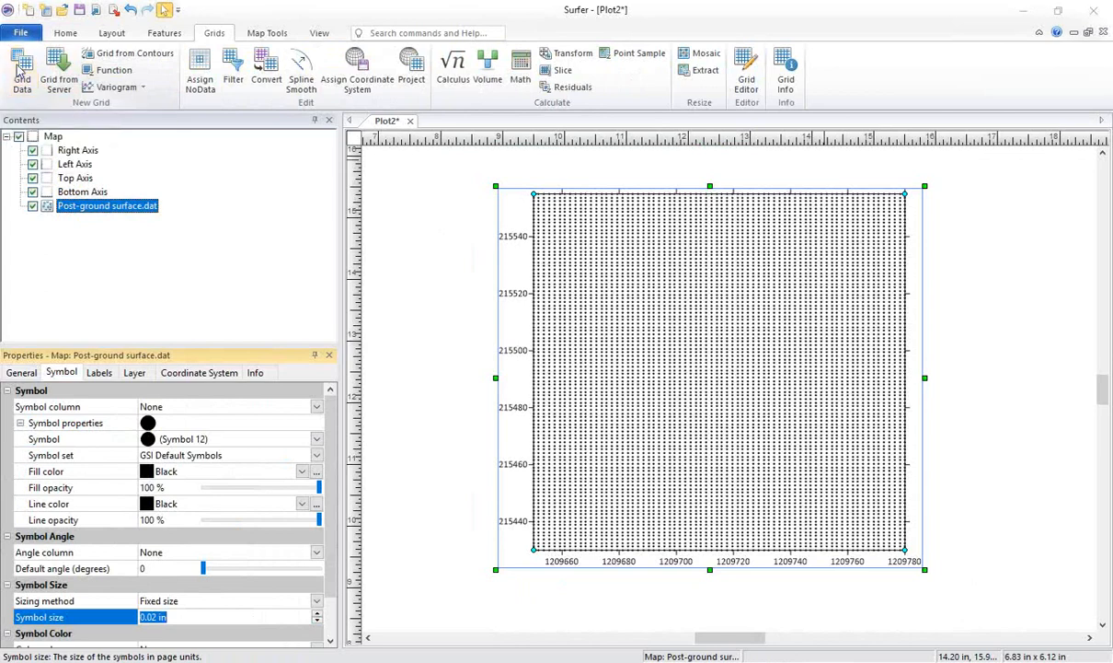
click(515, 216)
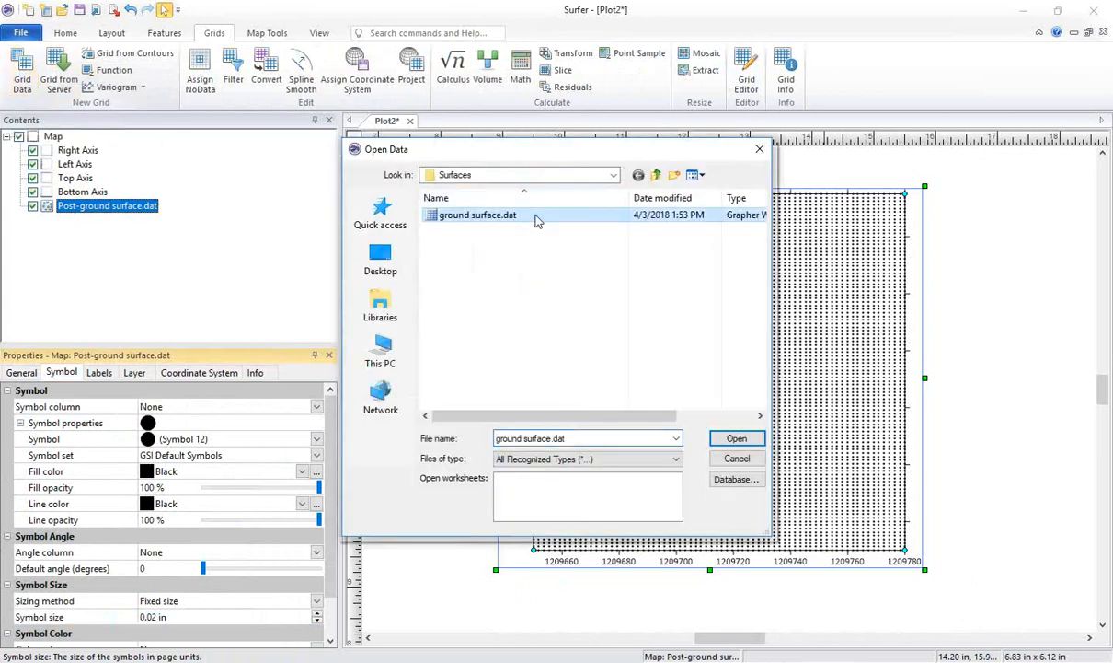
click(739, 438)
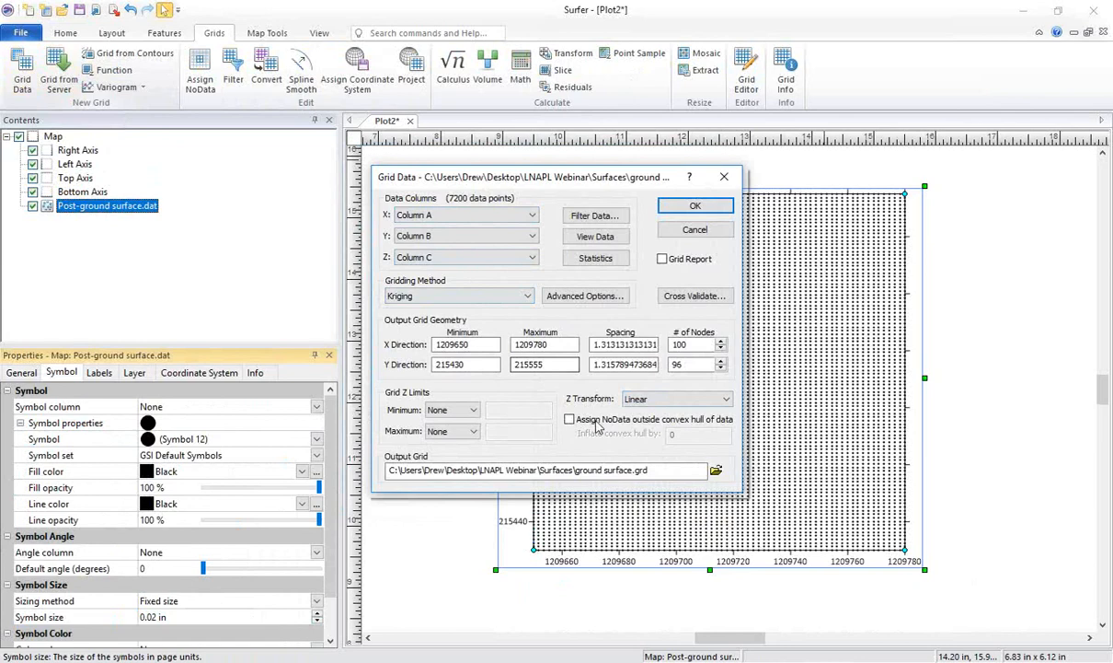
Grid the data by Kriging to ground surface.grd, with a spacing of 0.5 in X and .05 in Y
double_click(607, 344)
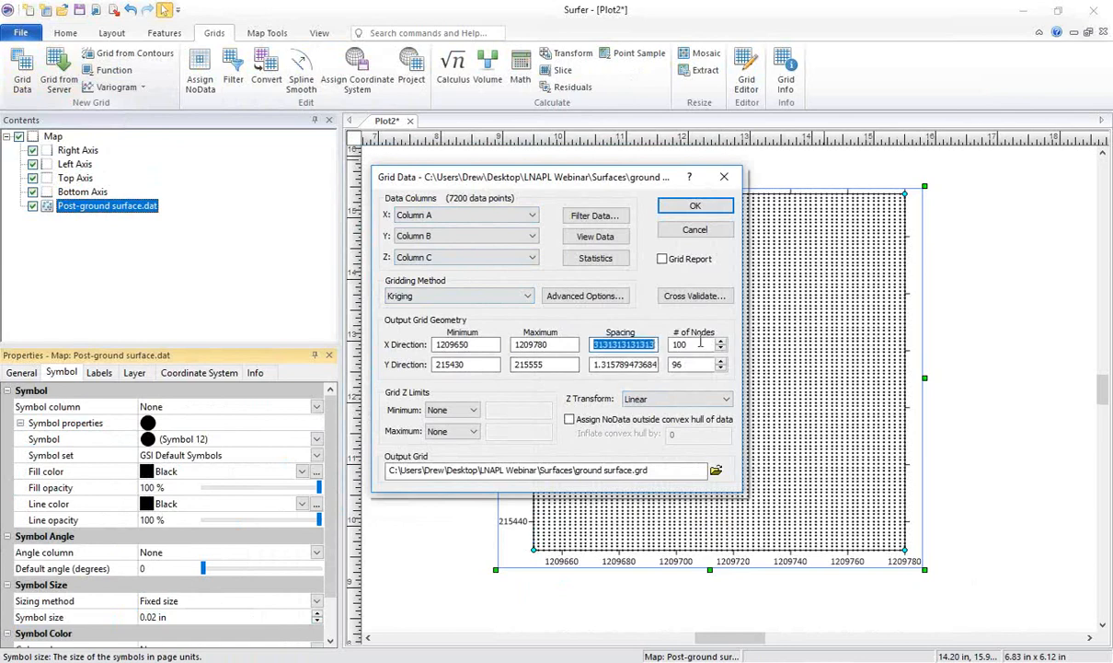
text(0.5)
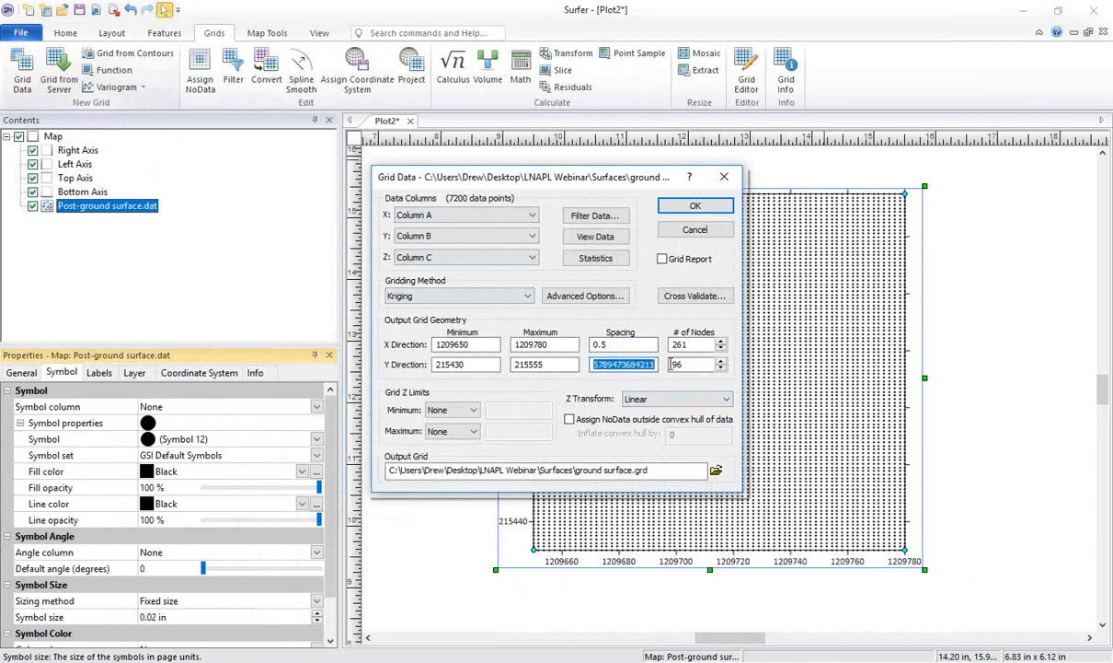
double_click(612, 365)
text(.05)
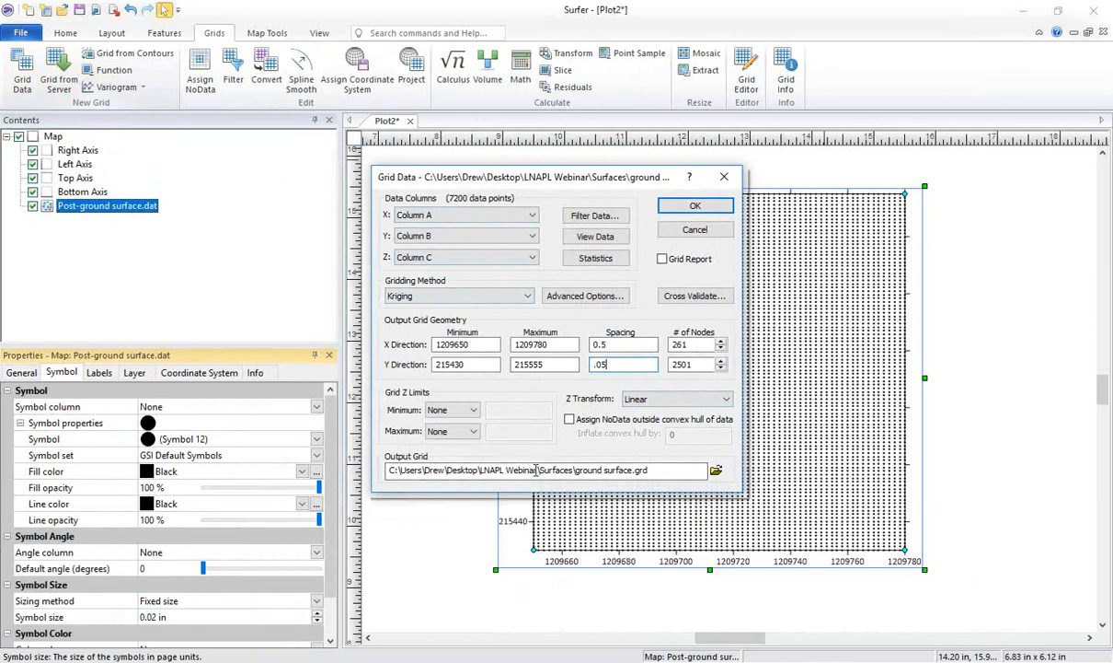
click(707, 207)
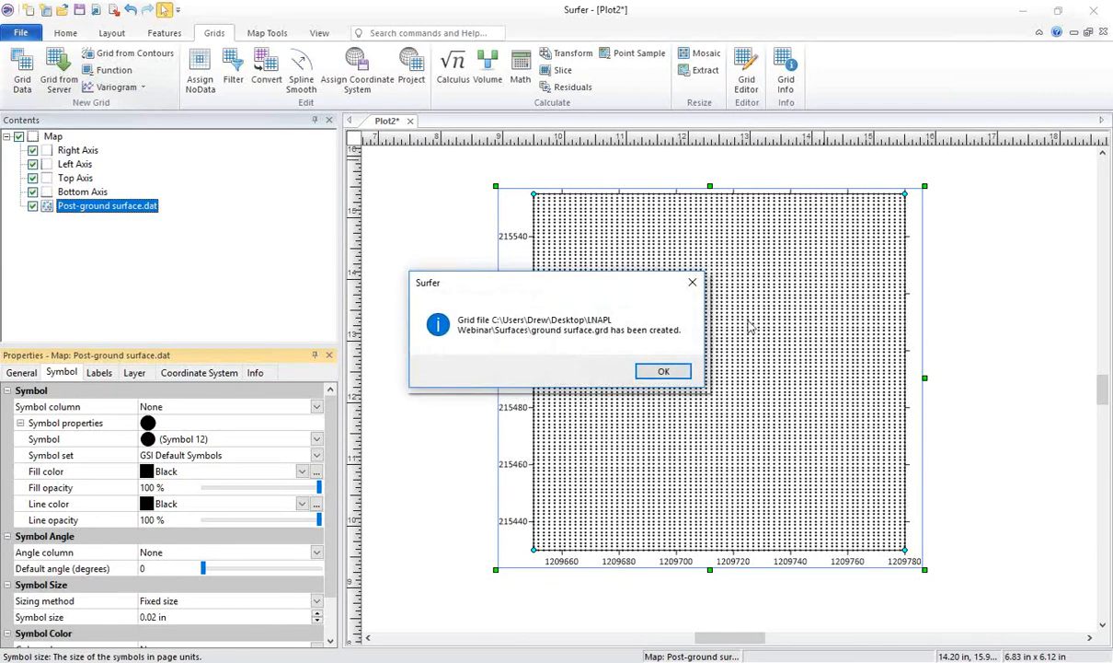
click(664, 372)
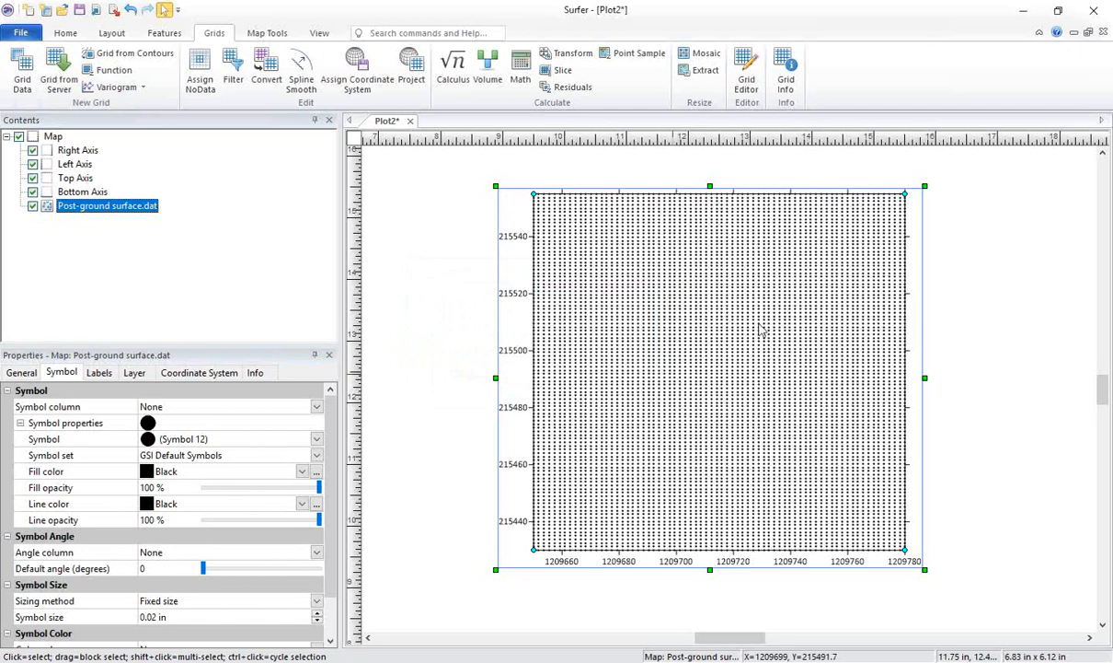
Add a contour layer made from ground surface.grd to the existing post map
click(66, 35)
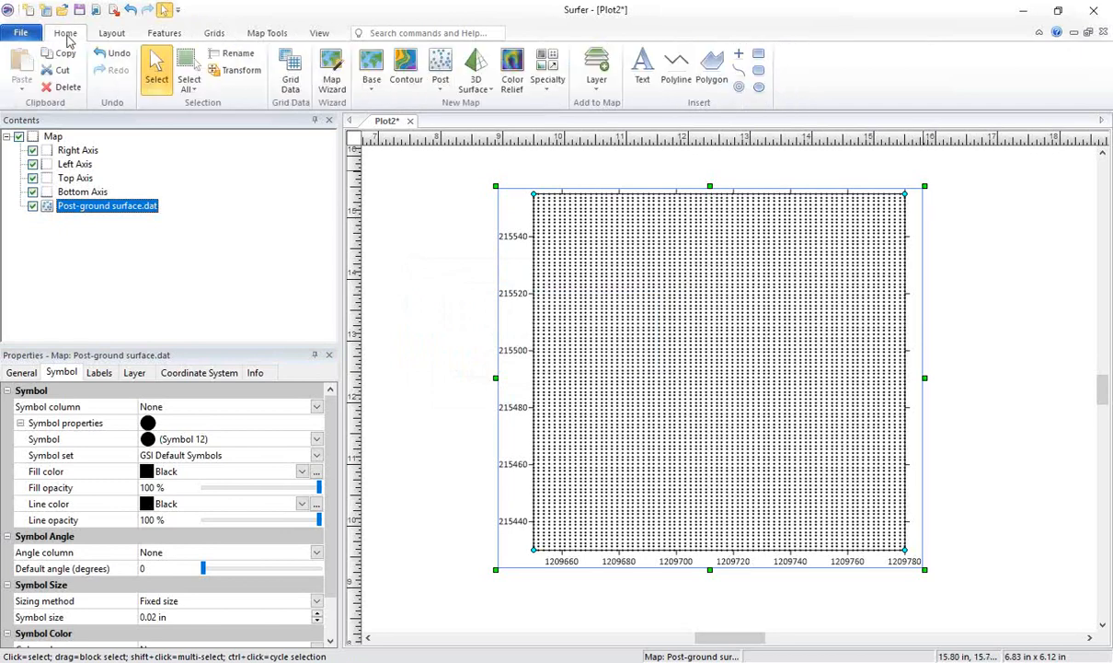
click(598, 87)
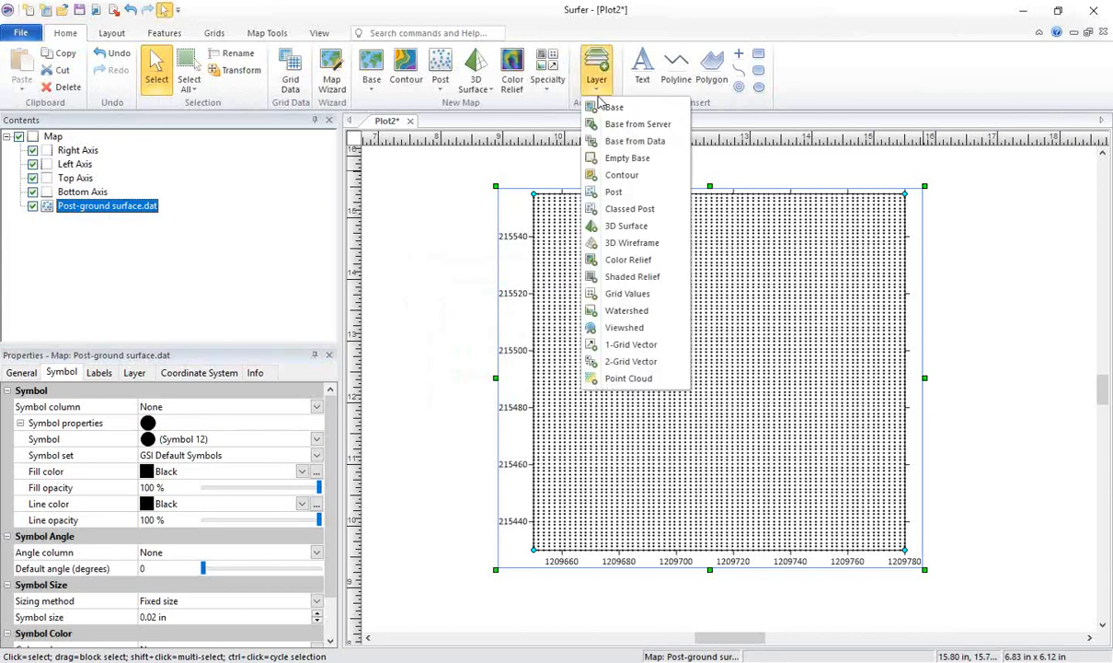
click(618, 175)
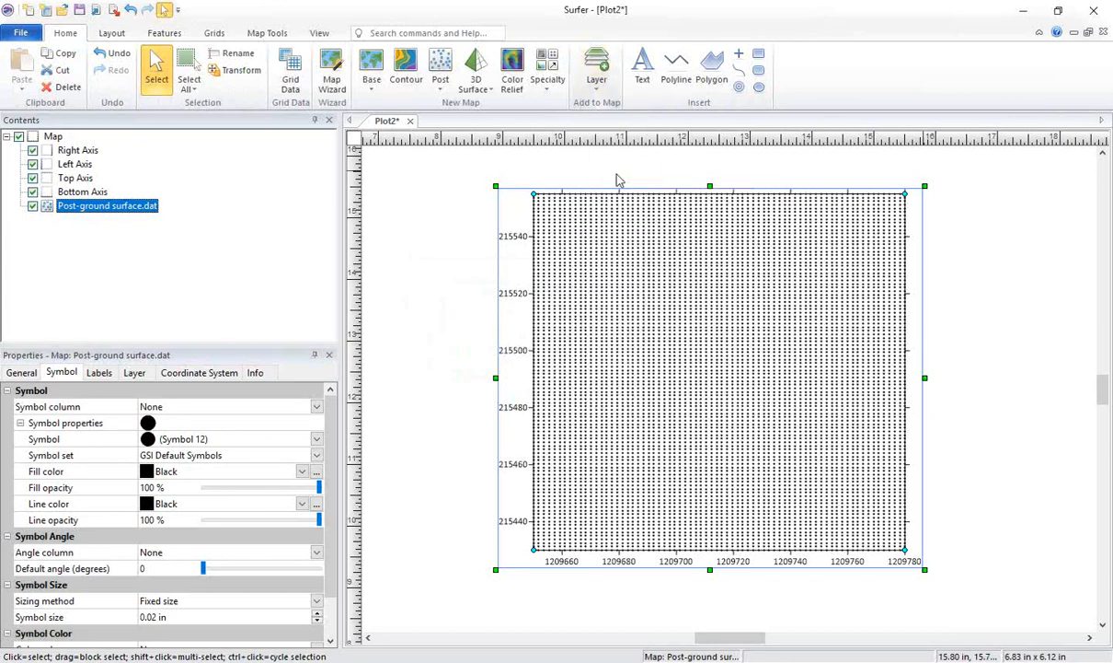
click(502, 215)
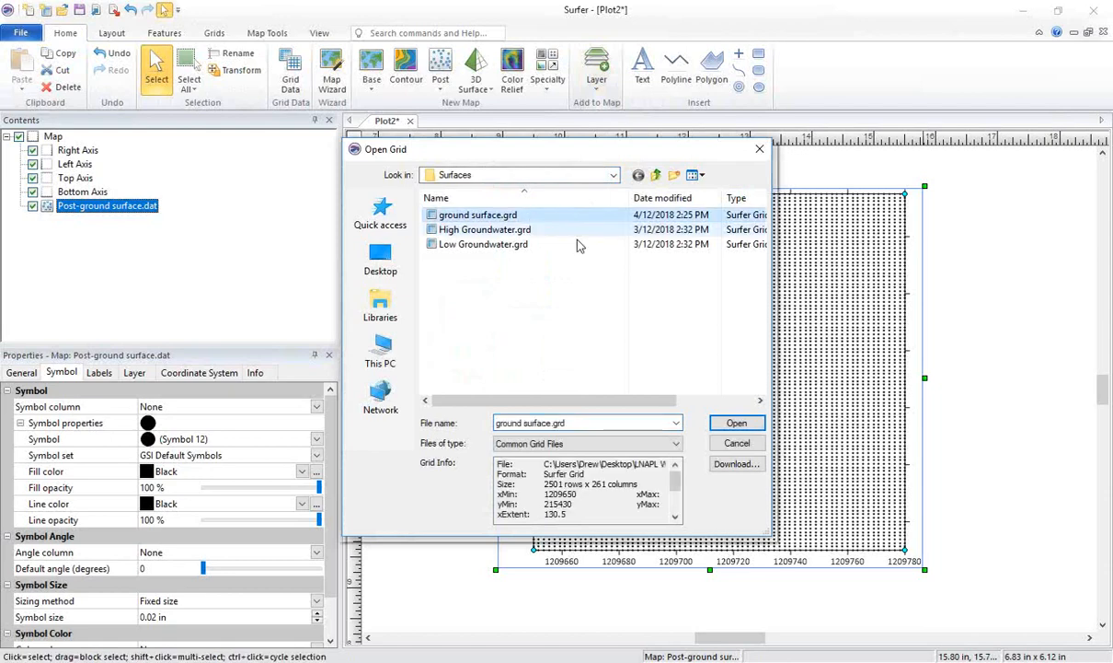
click(737, 422)
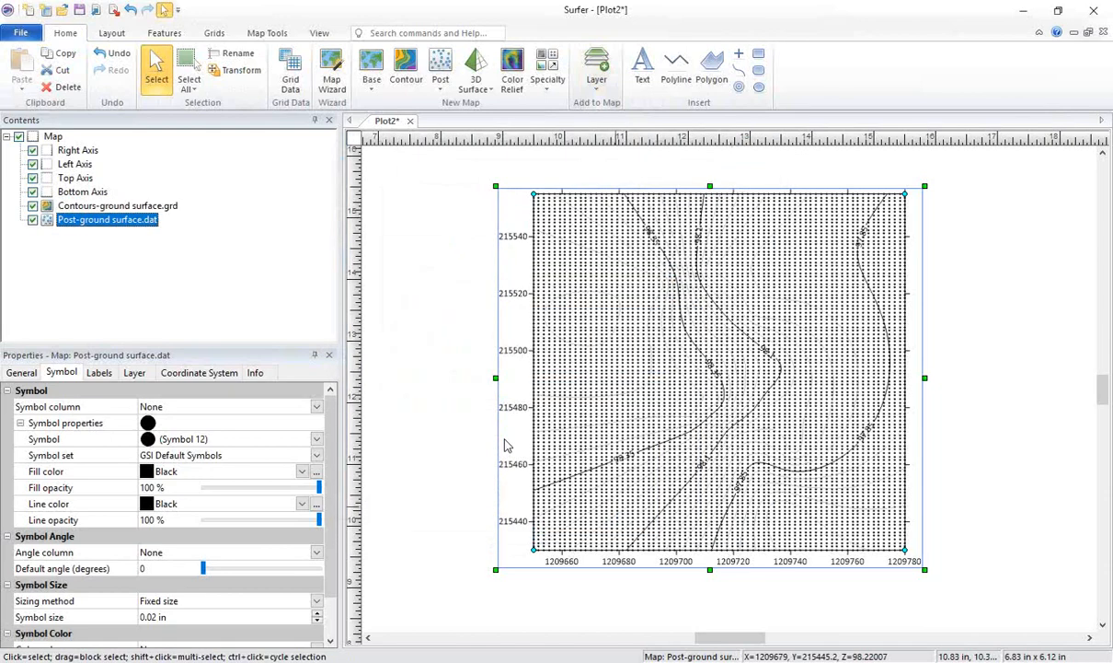
Hide the Post-ground surface.dat layer to view the contour lines alone
click(32, 221)
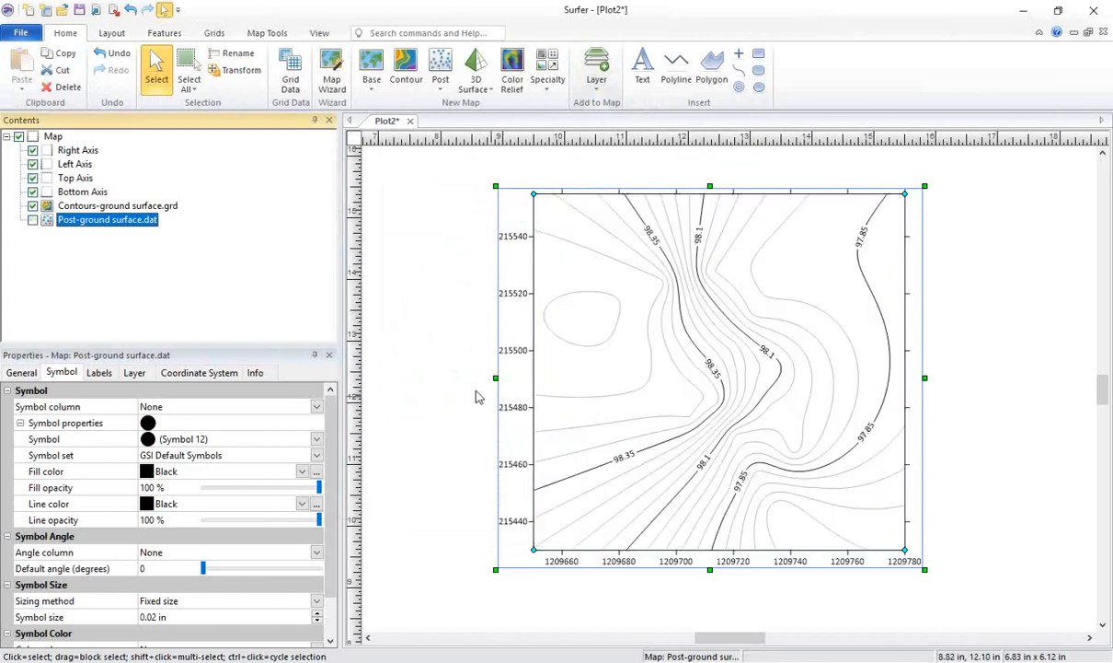
scroll(772, 468, up, 1)
scroll(763, 417, up, 1)
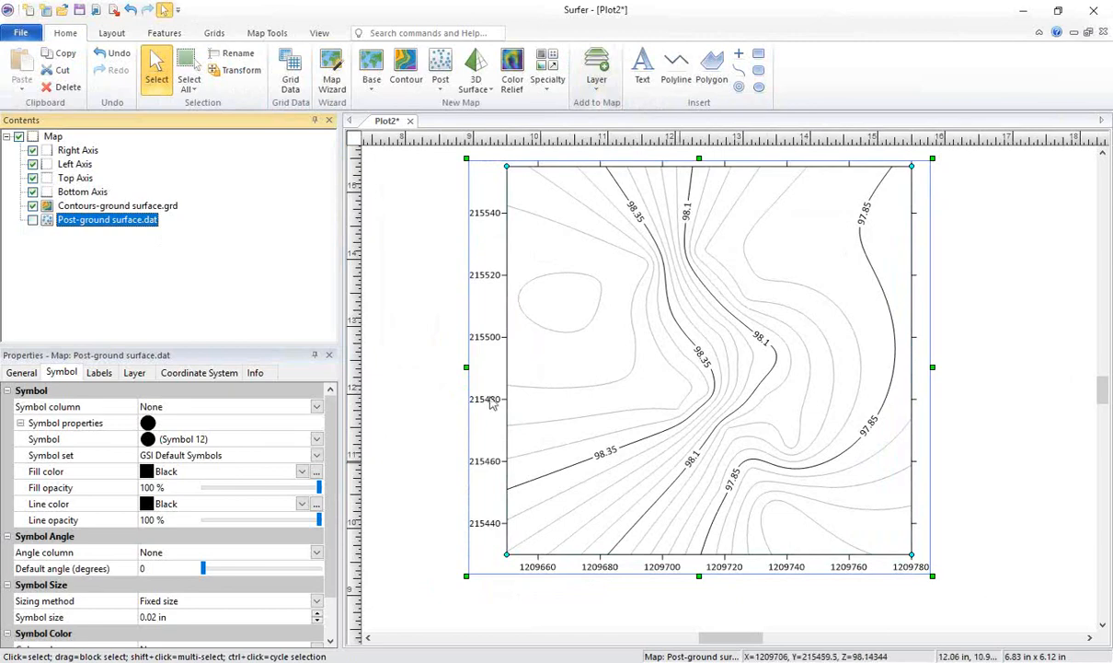
Set the map's target coordinate system to State Plane 1983 - New Hampshire (Feet)
click(51, 136)
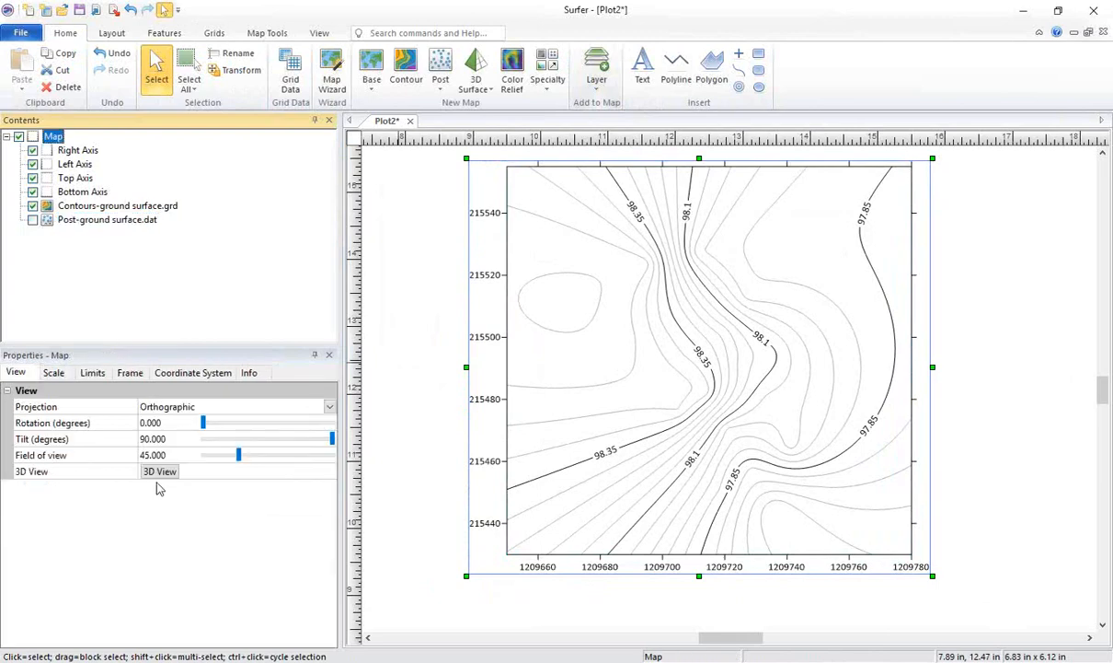
click(198, 372)
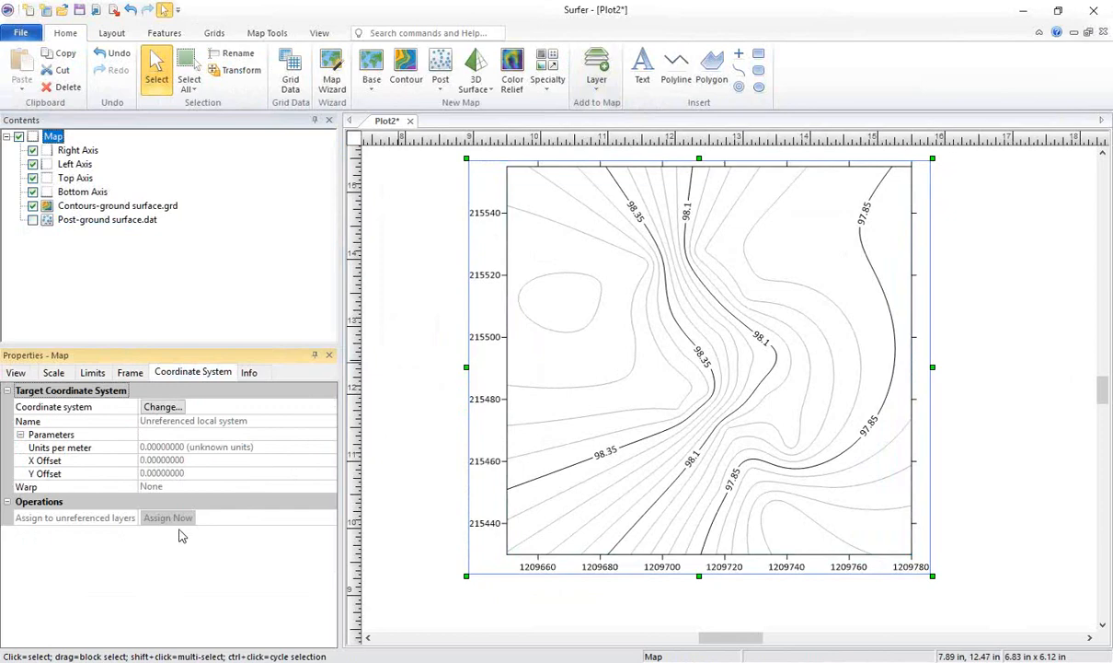
click(171, 408)
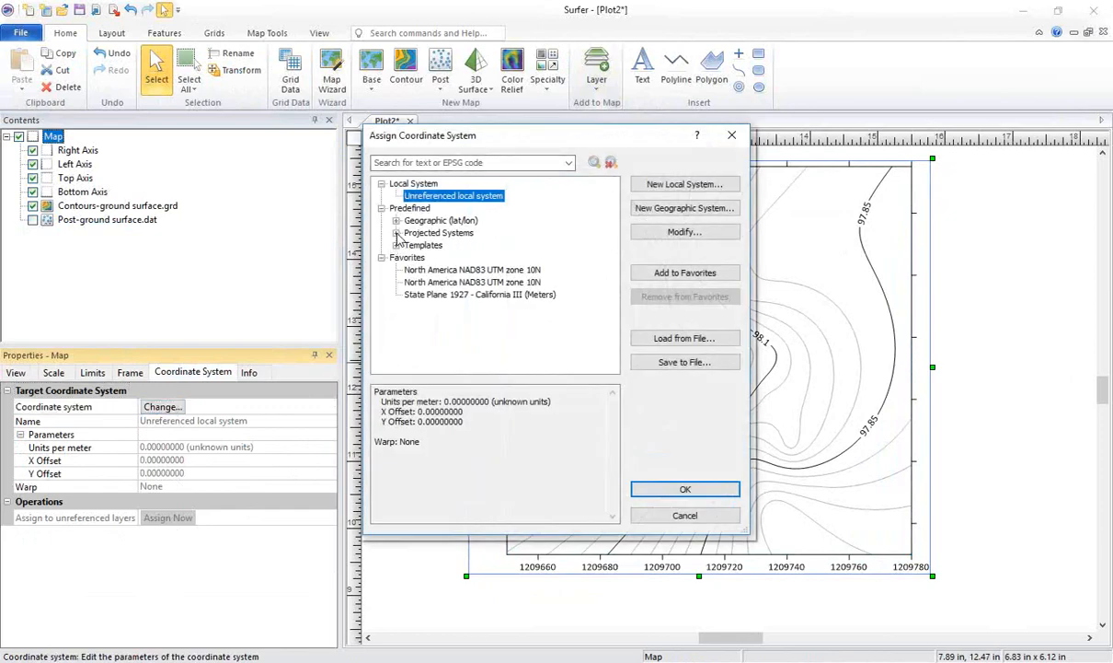
click(395, 233)
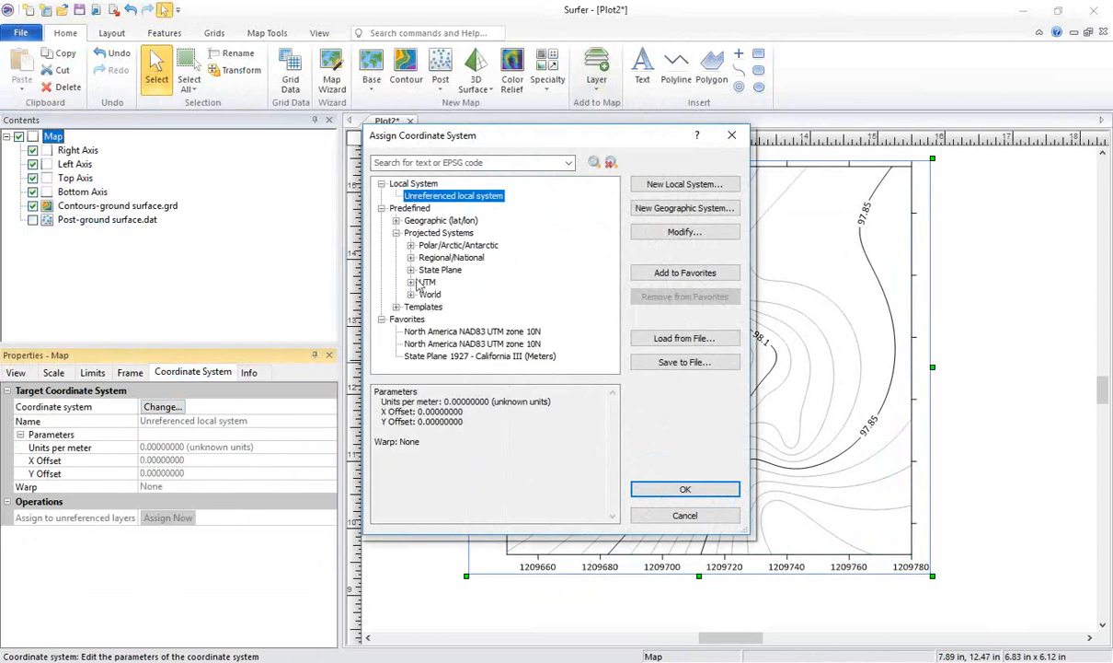
click(410, 270)
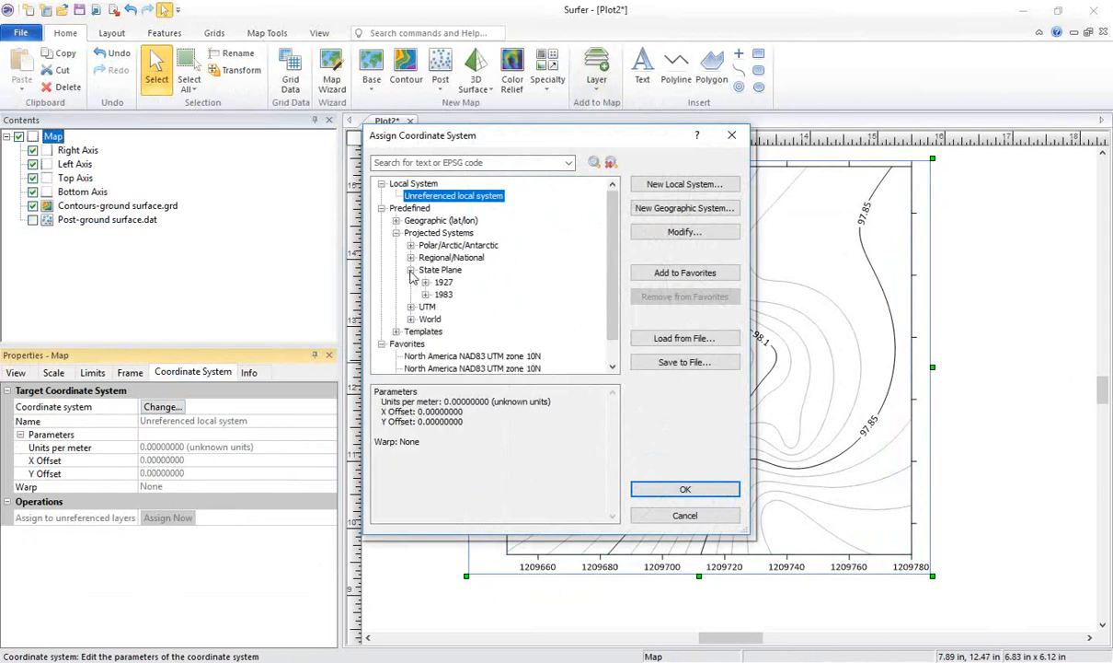
click(426, 294)
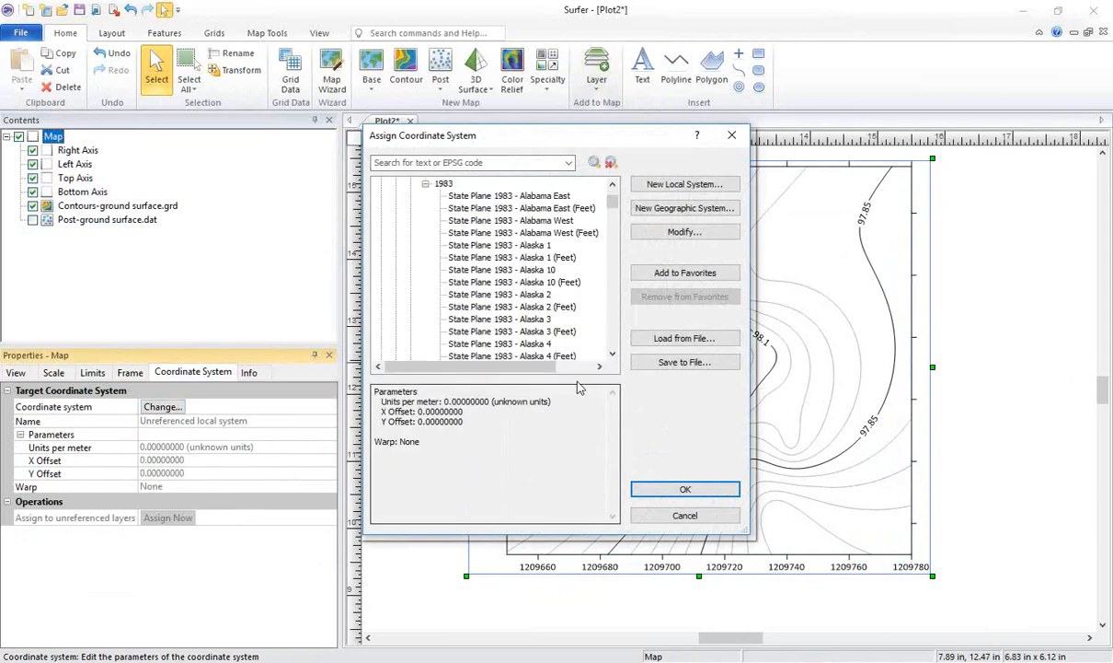
drag(613, 200, 613, 291)
click(582, 272)
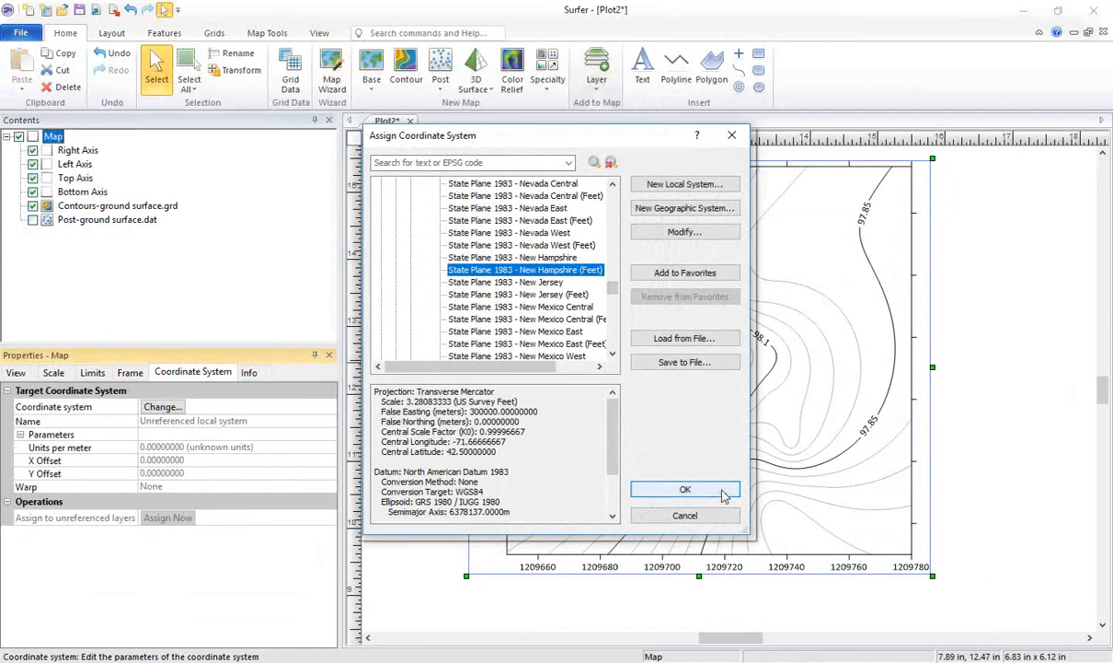
click(685, 488)
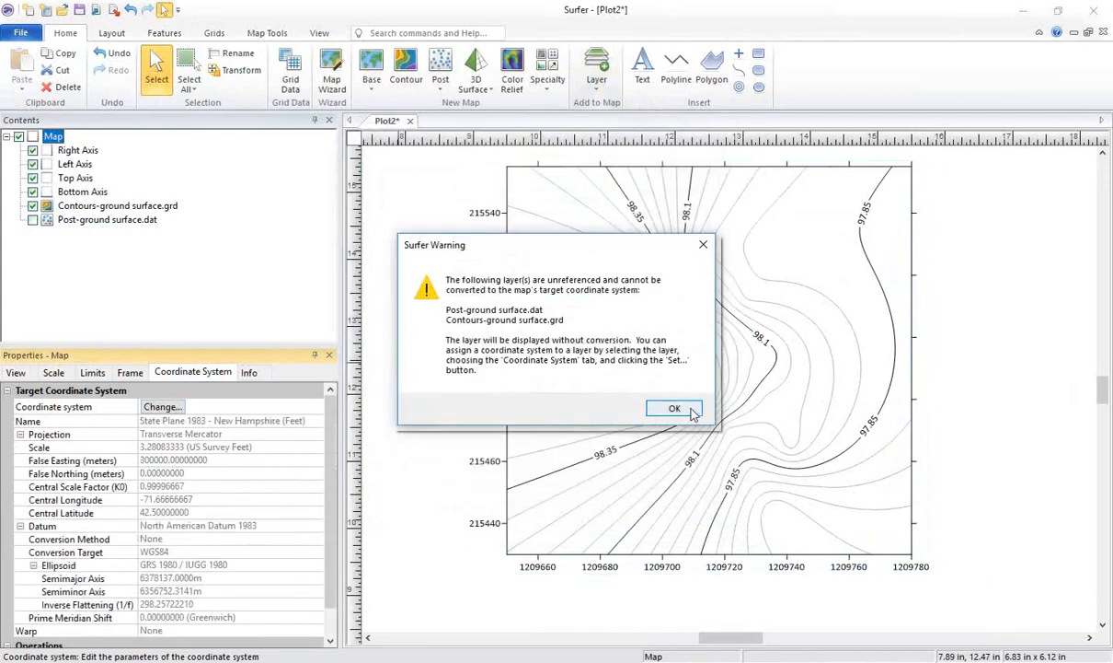
Assign the map's coordinate system to all unreferenced layers and check it on the contour and post layers
click(690, 410)
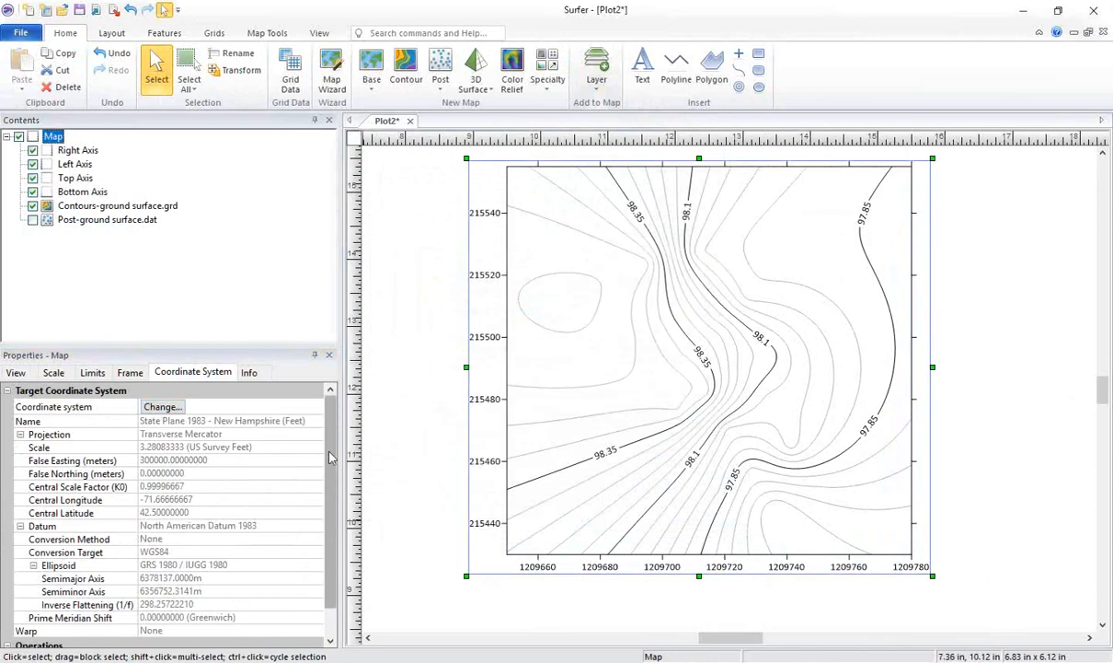
scroll(332, 457, down, 1)
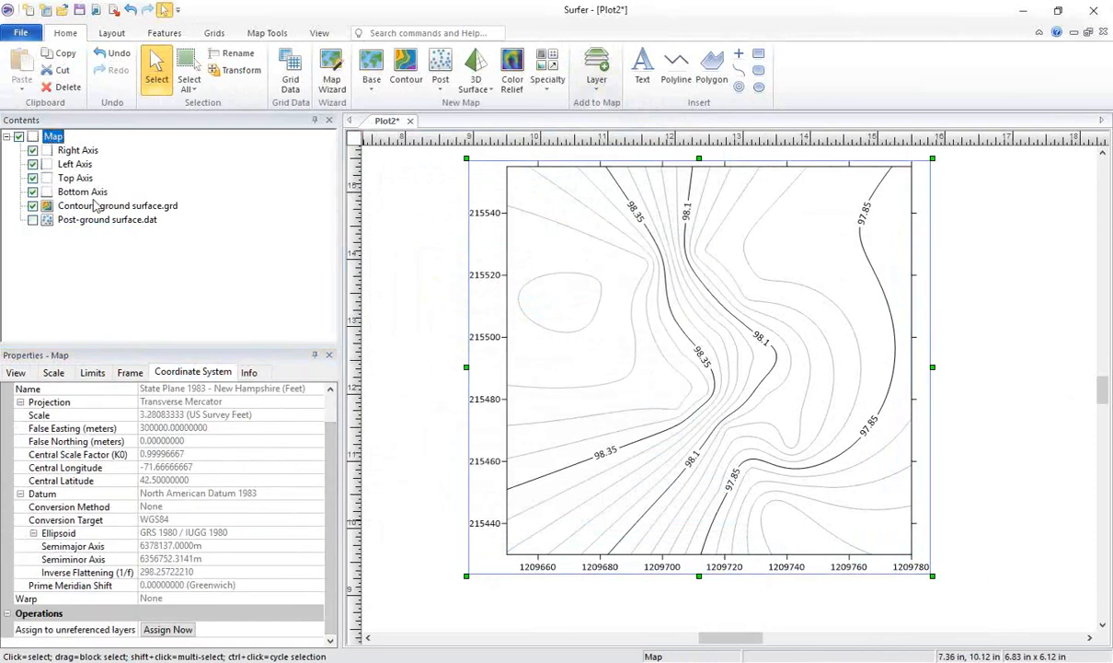
click(168, 630)
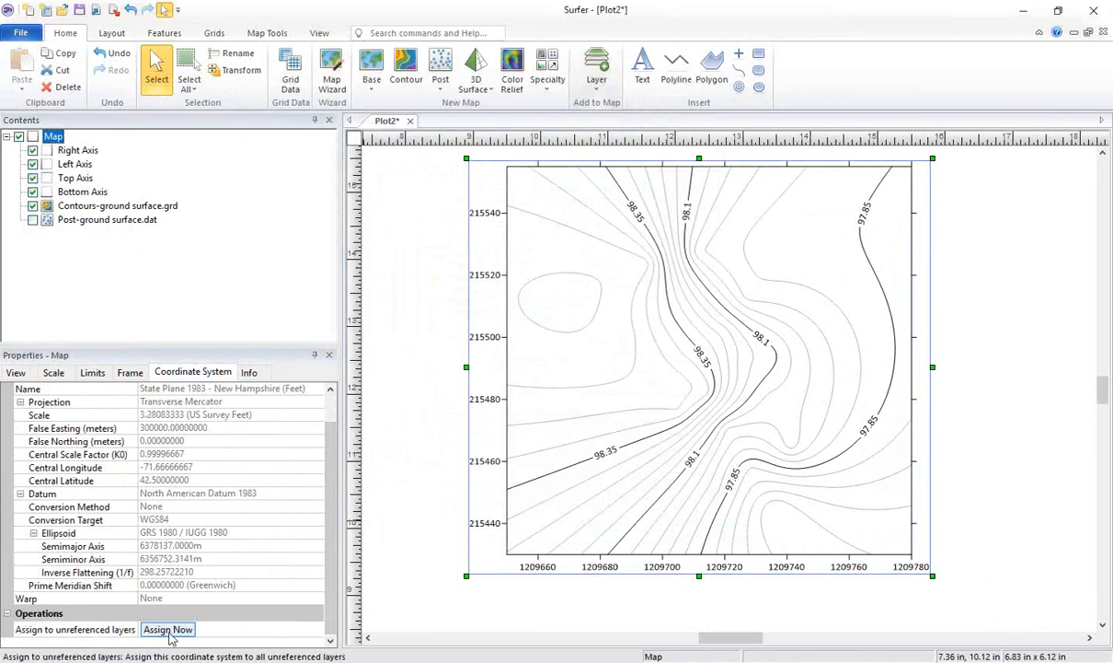
click(111, 219)
click(108, 207)
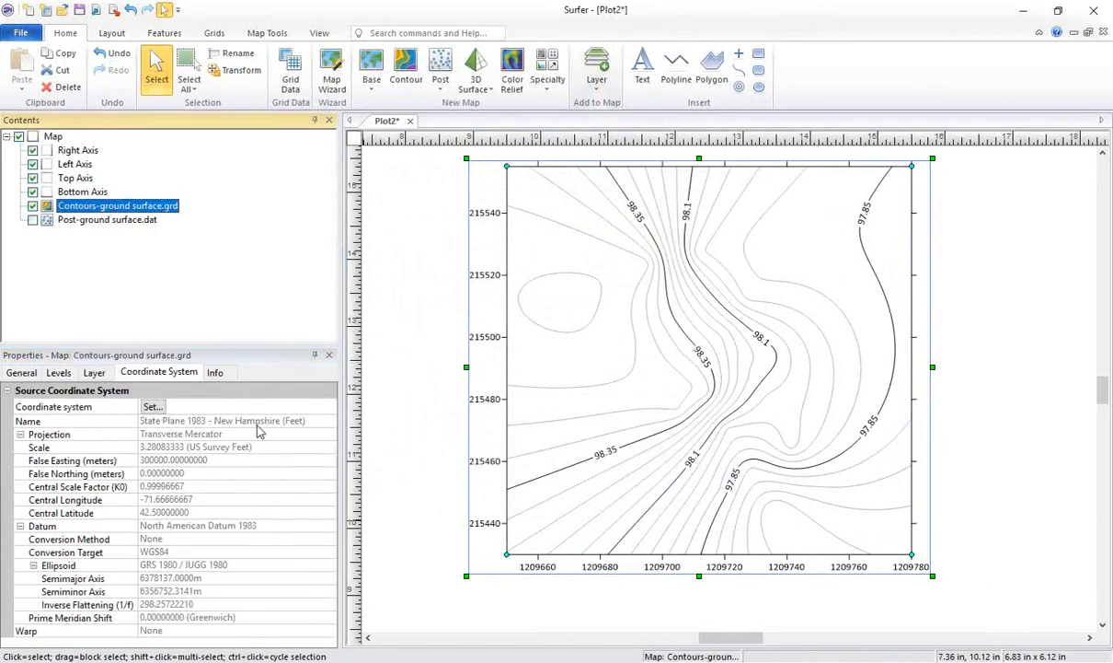
click(124, 221)
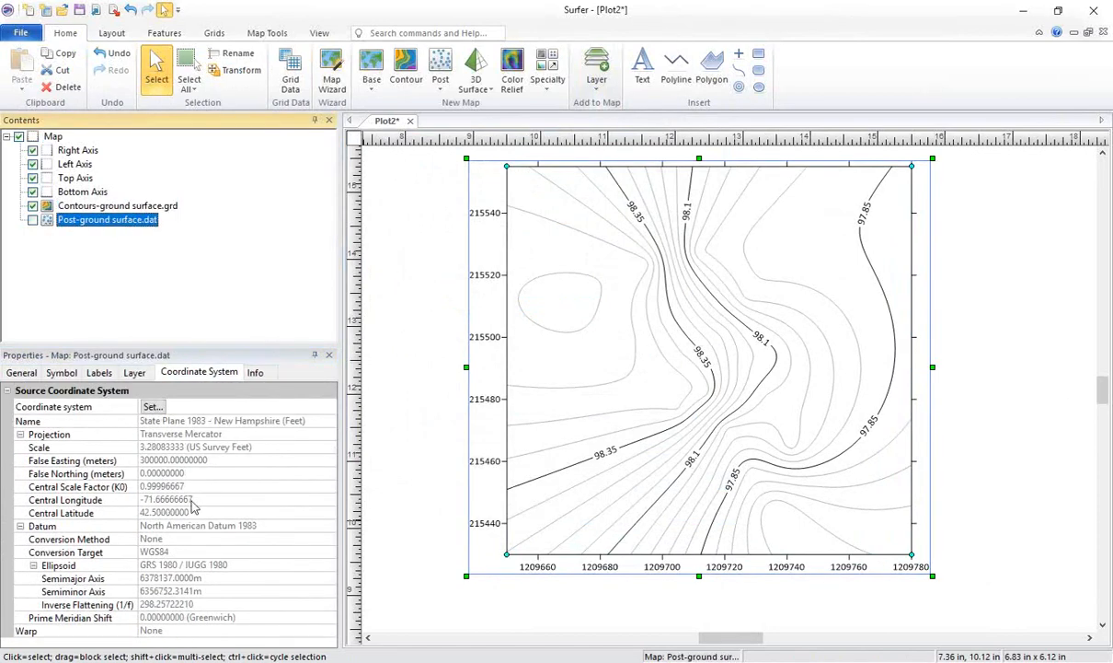
Add an OSM Mapnik base layer from the online server at 183 x 176 resolution, extending the map limits to include it
click(53, 136)
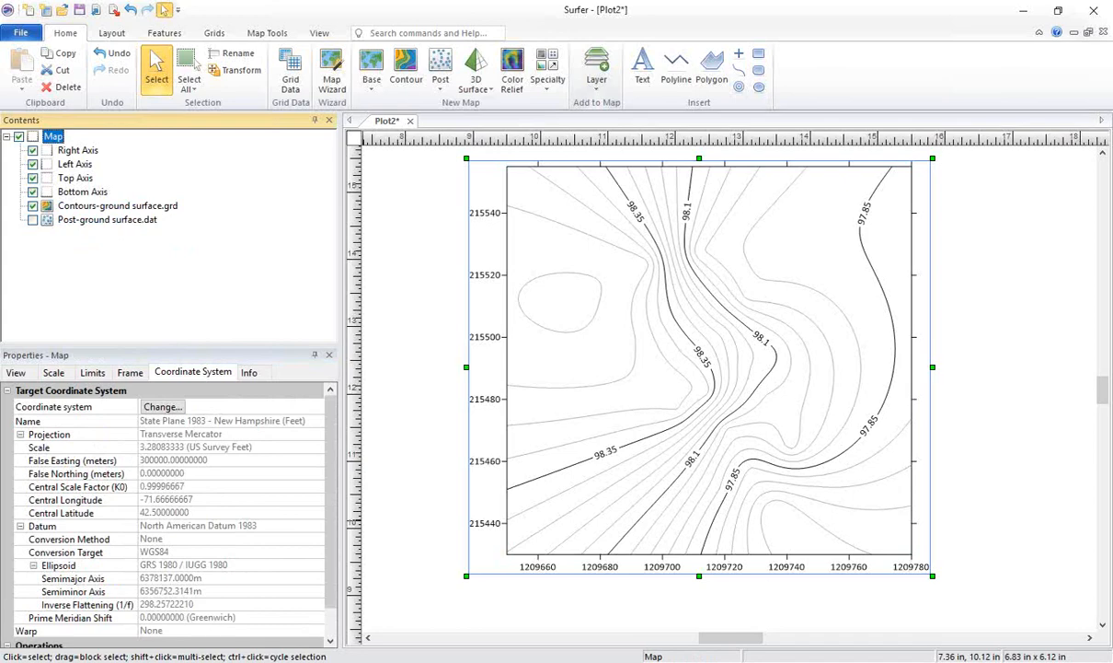
click(596, 82)
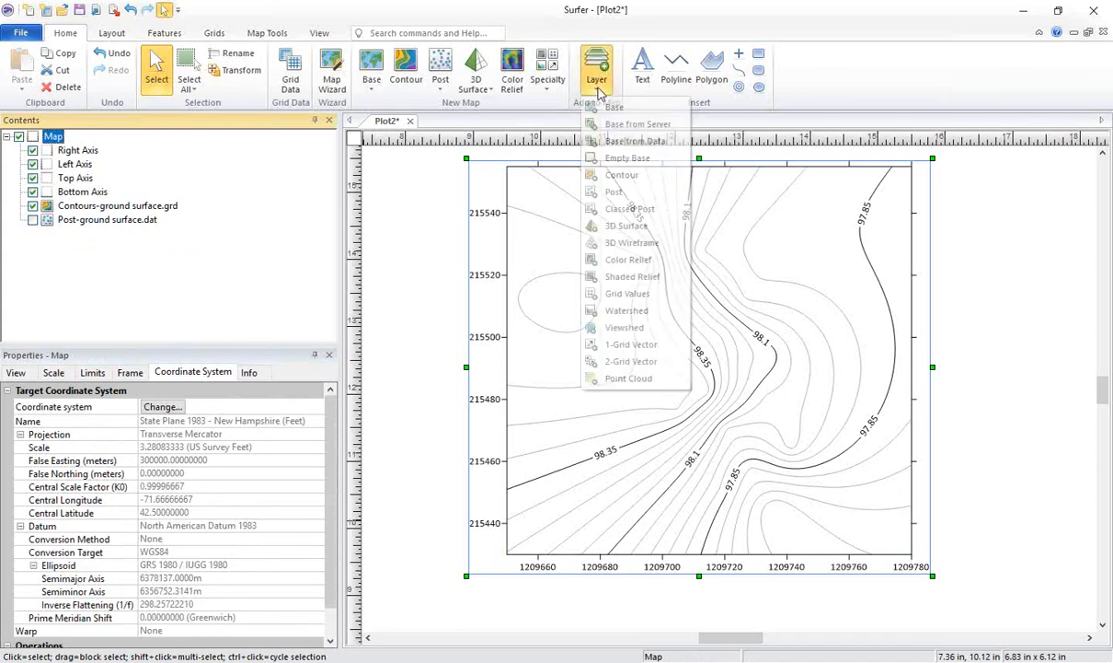
click(677, 128)
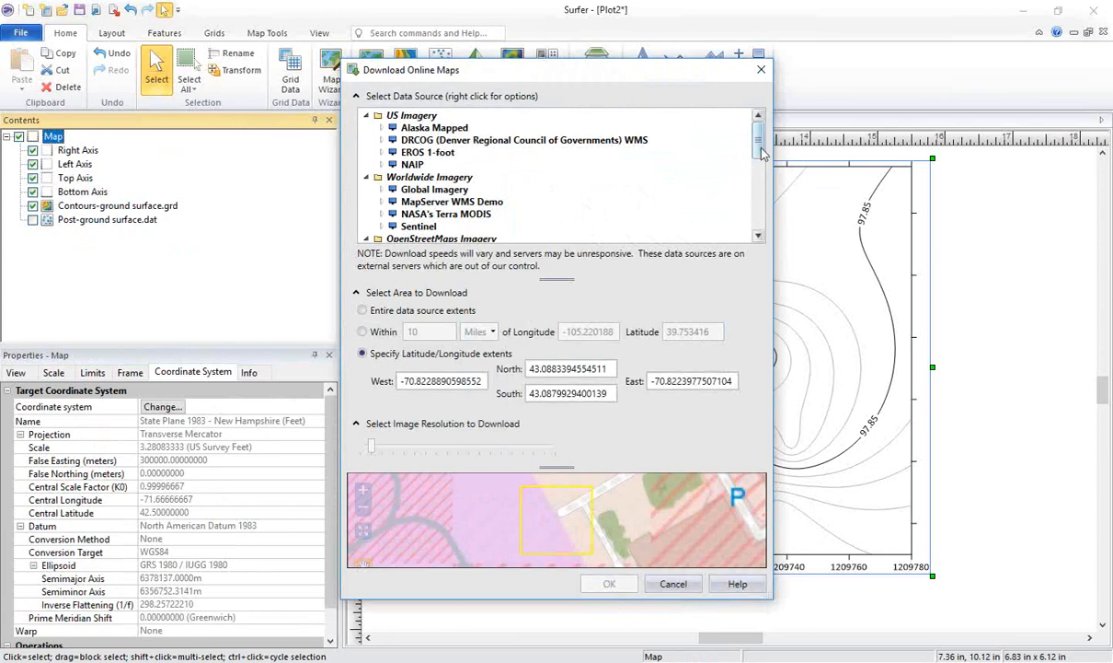
drag(760, 163, 760, 186)
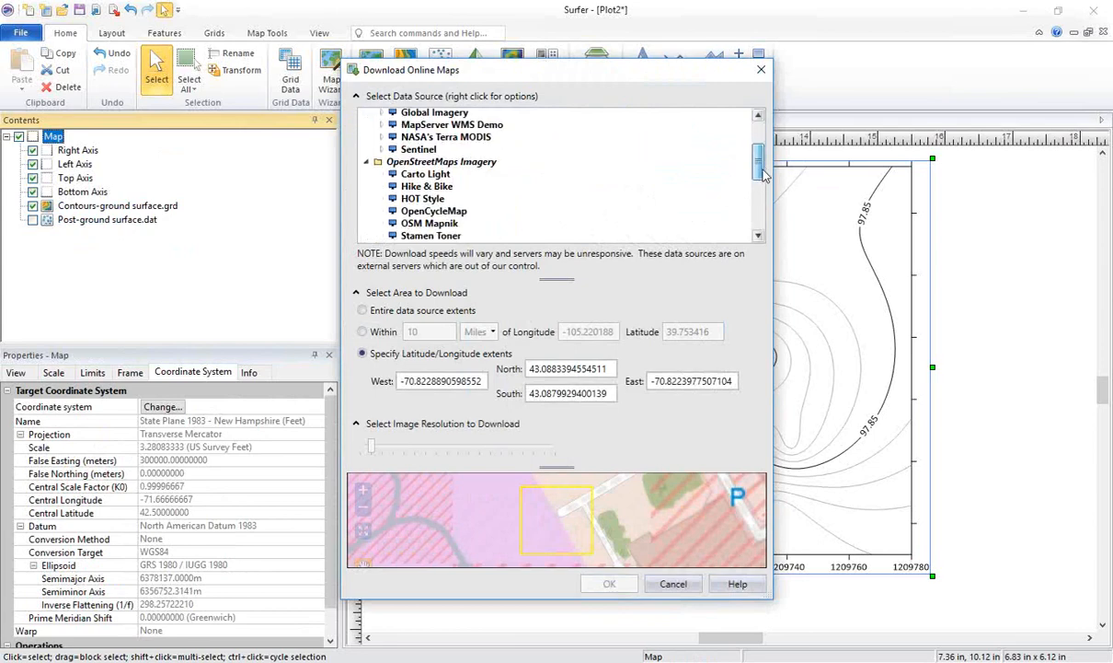
click(426, 223)
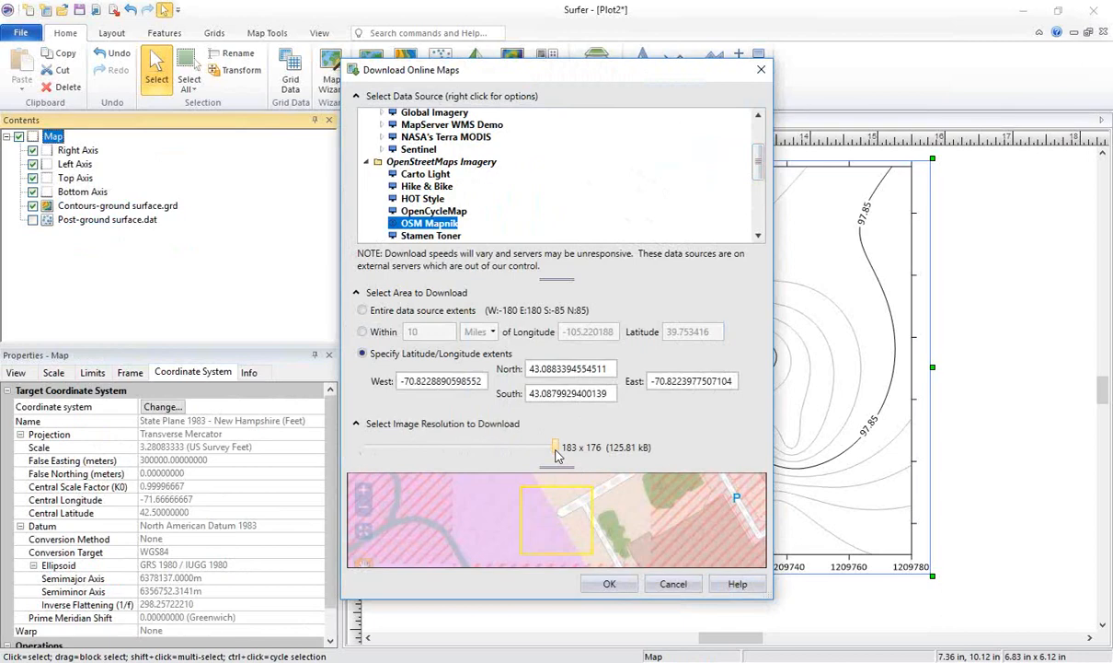
click(609, 586)
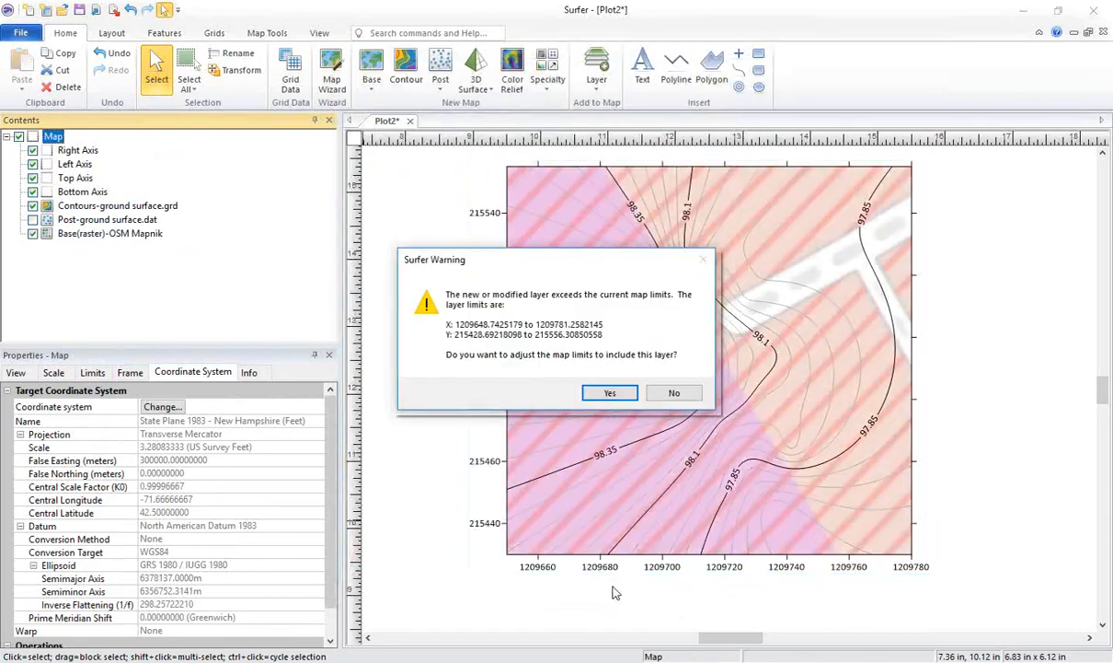
click(607, 393)
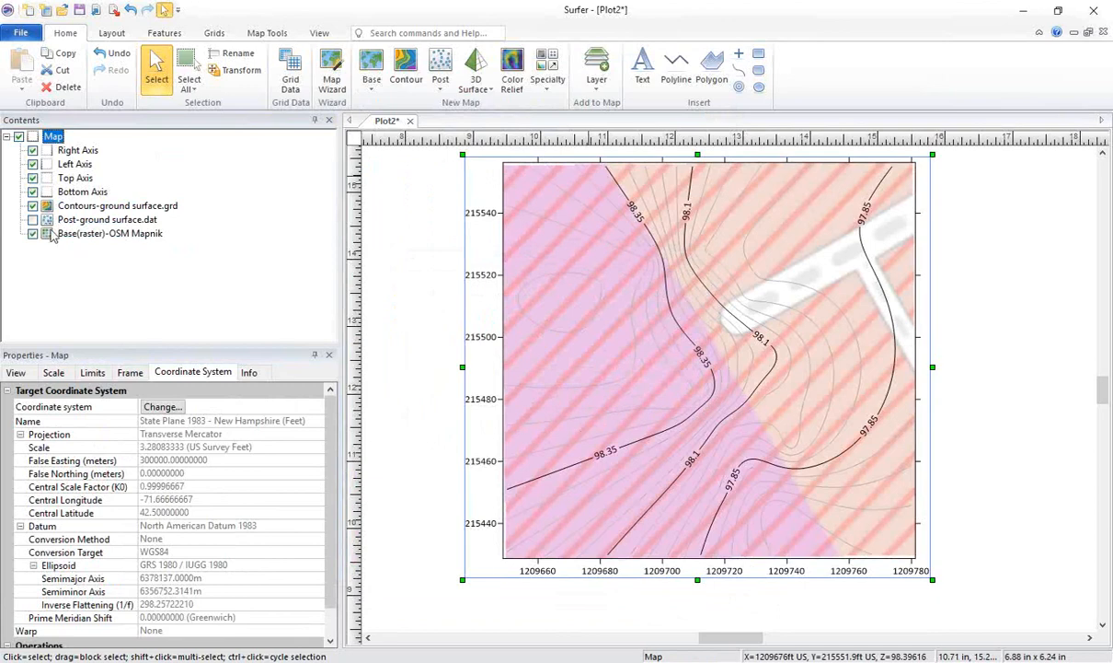
Hide the Contours-ground surface.grd layer and all four map axes, leaving only the base image shown
click(33, 206)
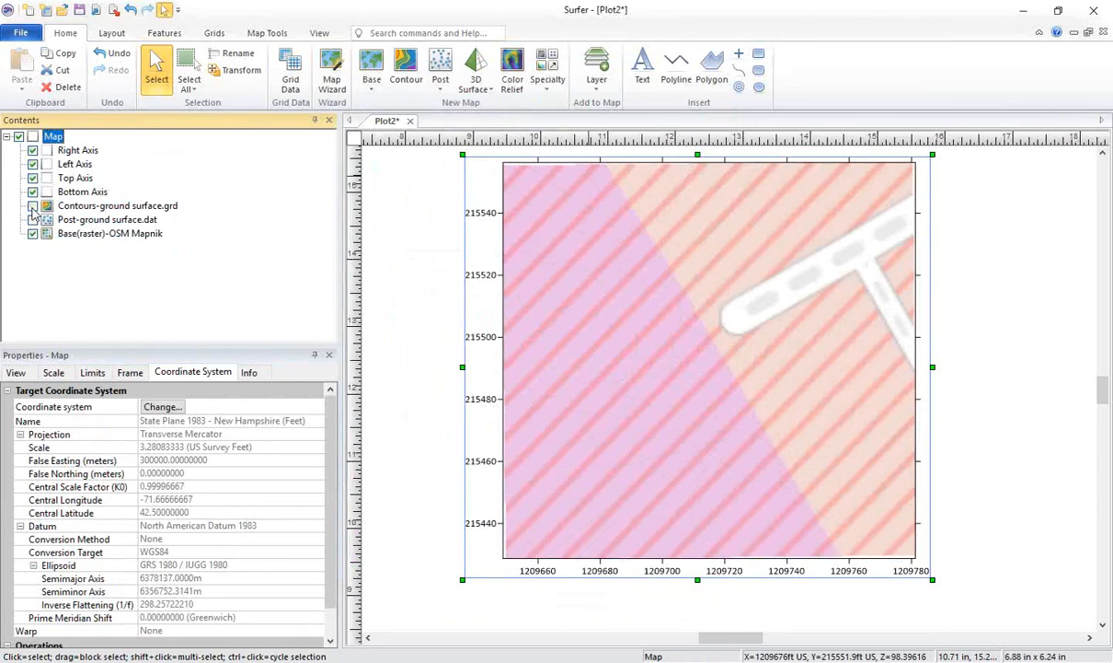
click(33, 150)
click(33, 164)
click(33, 177)
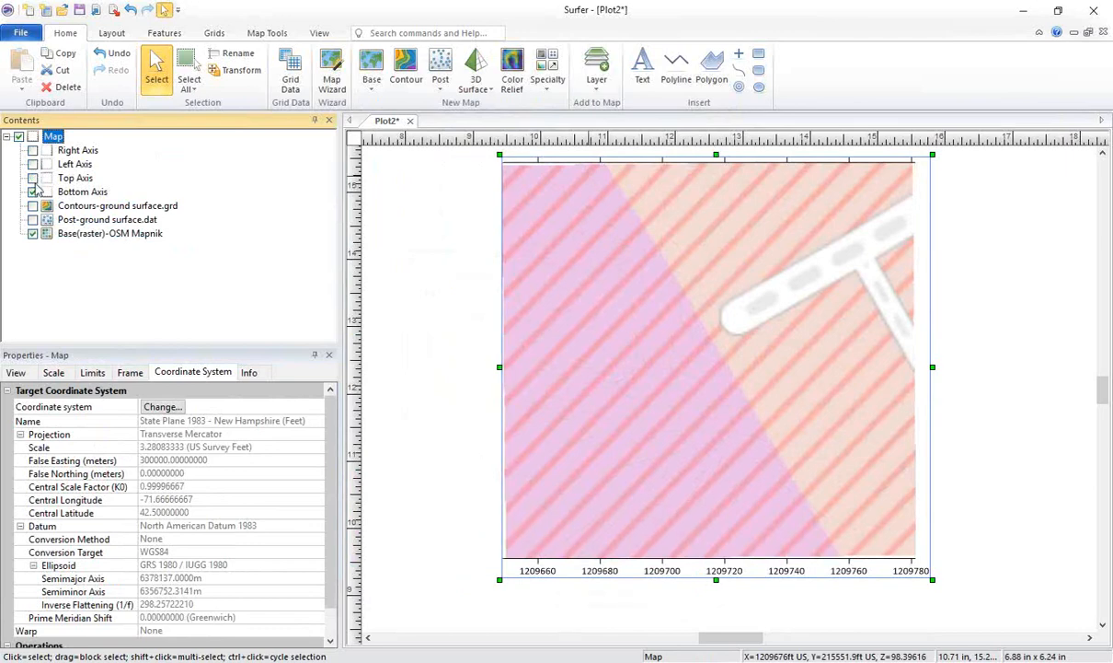
click(33, 191)
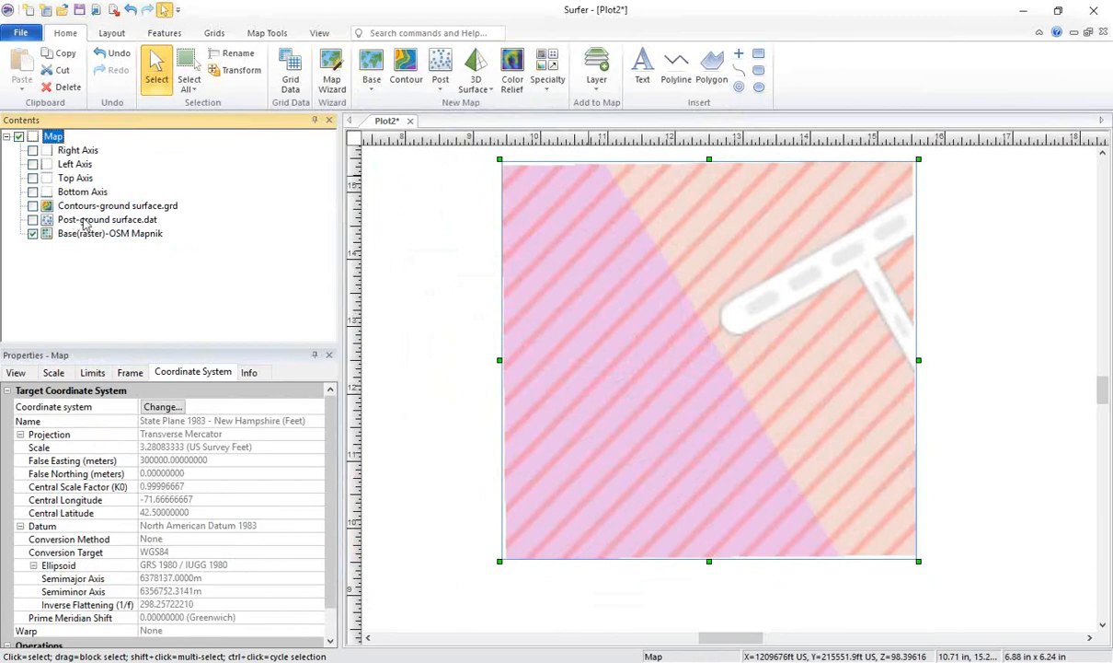
Export the map to the Surfaces folder as a TIF image named Image Overlay at 200 pixels per inch
click(21, 33)
click(30, 169)
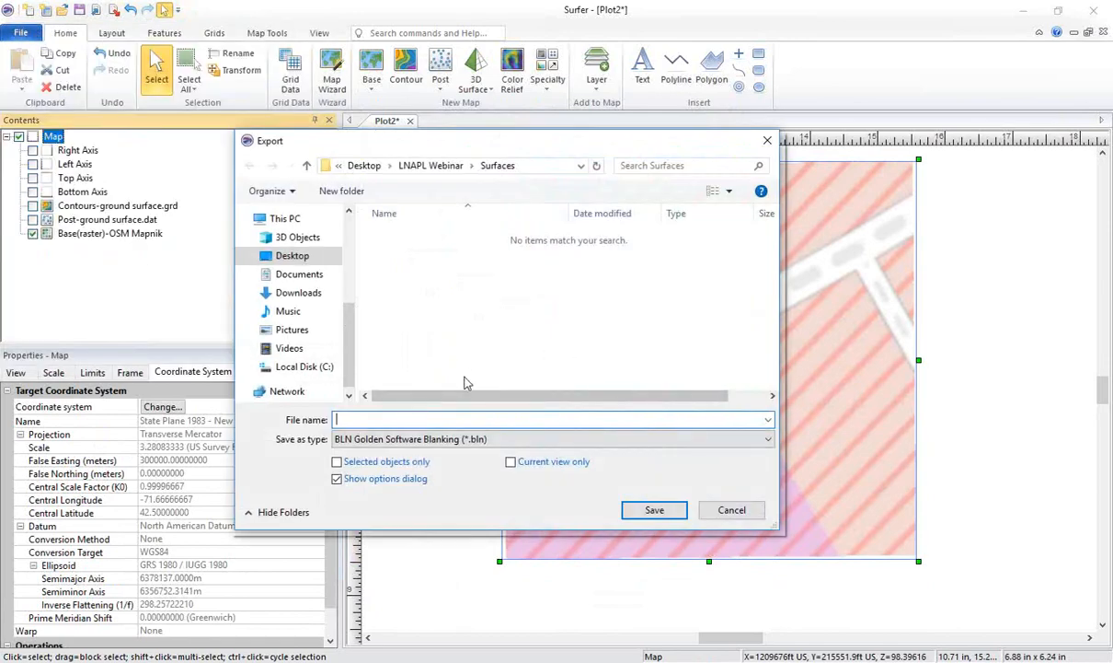
click(398, 440)
scroll(399, 433, down, 2)
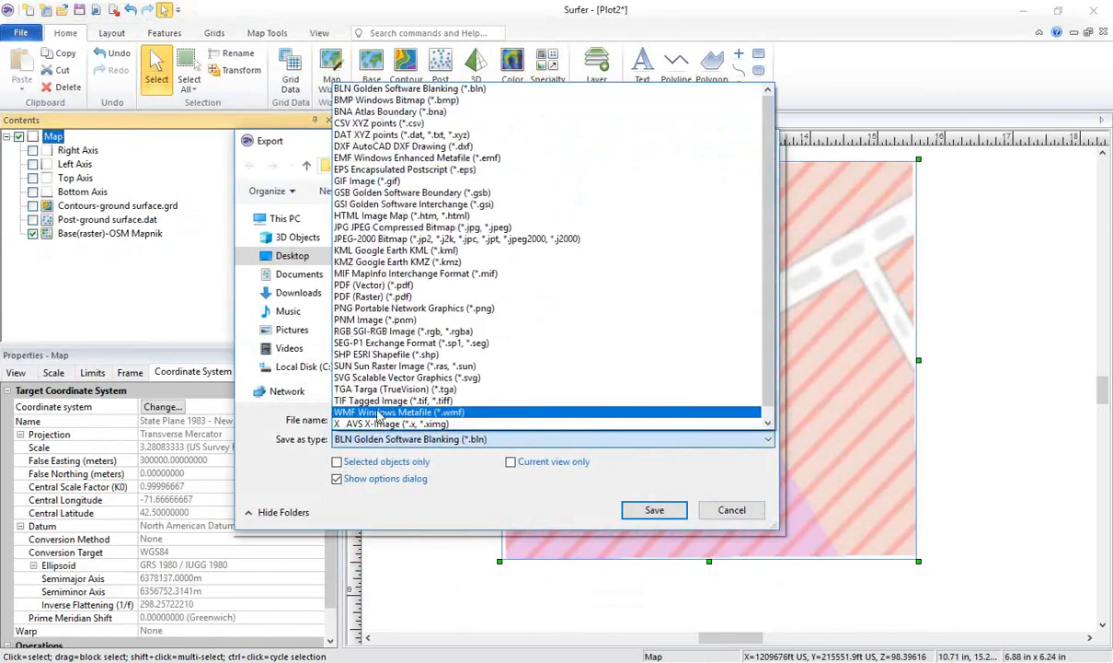
click(363, 393)
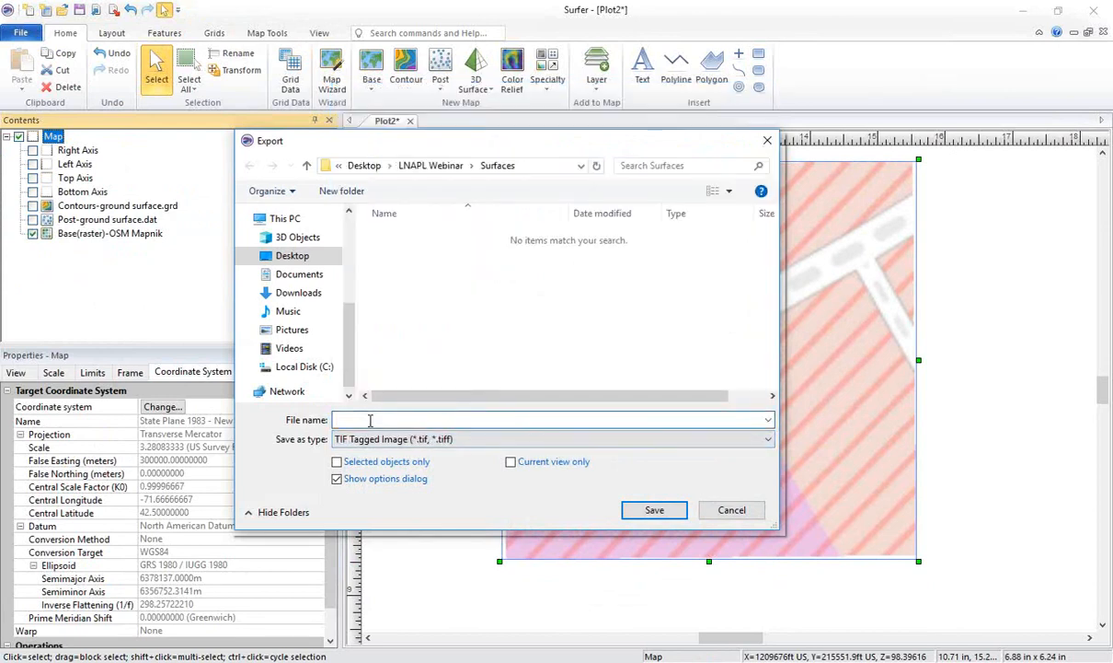
text(Image Overlay)
click(654, 512)
double_click(589, 310)
text(200)
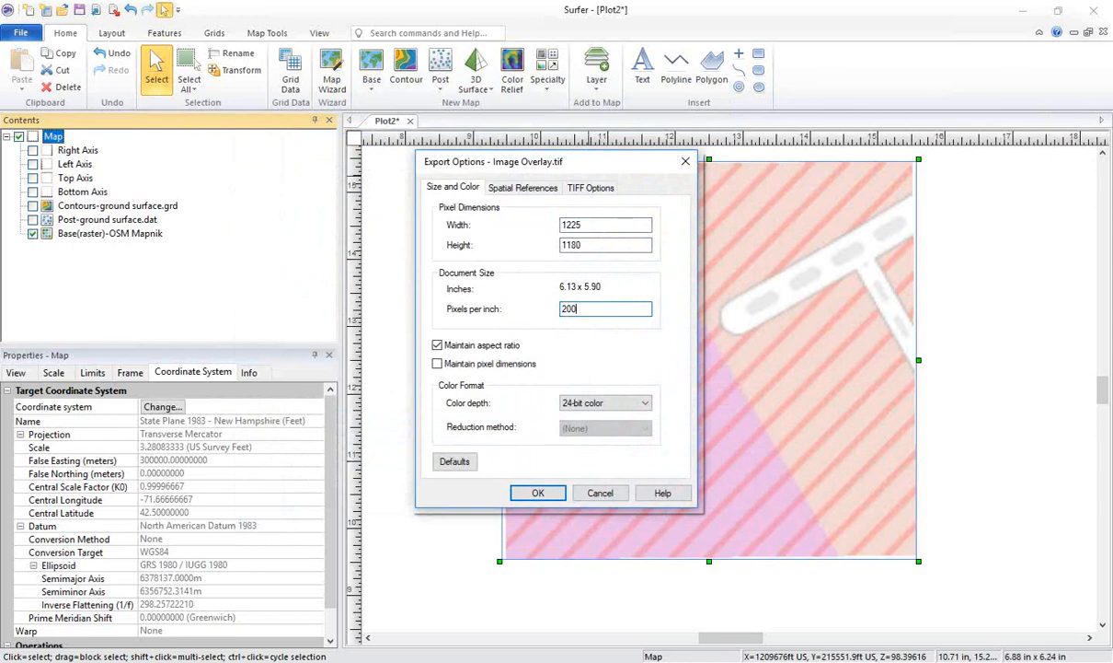
click(539, 493)
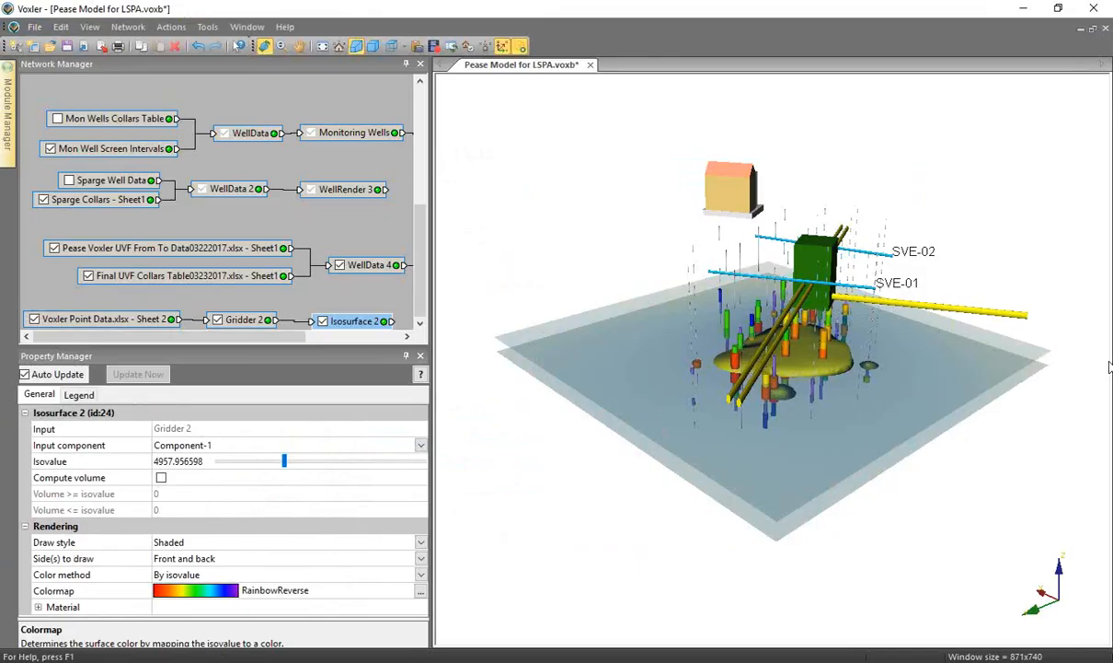
Switch to Voxler, start a new project and import ground surface.grd as a curvilinear lattice
click(16, 46)
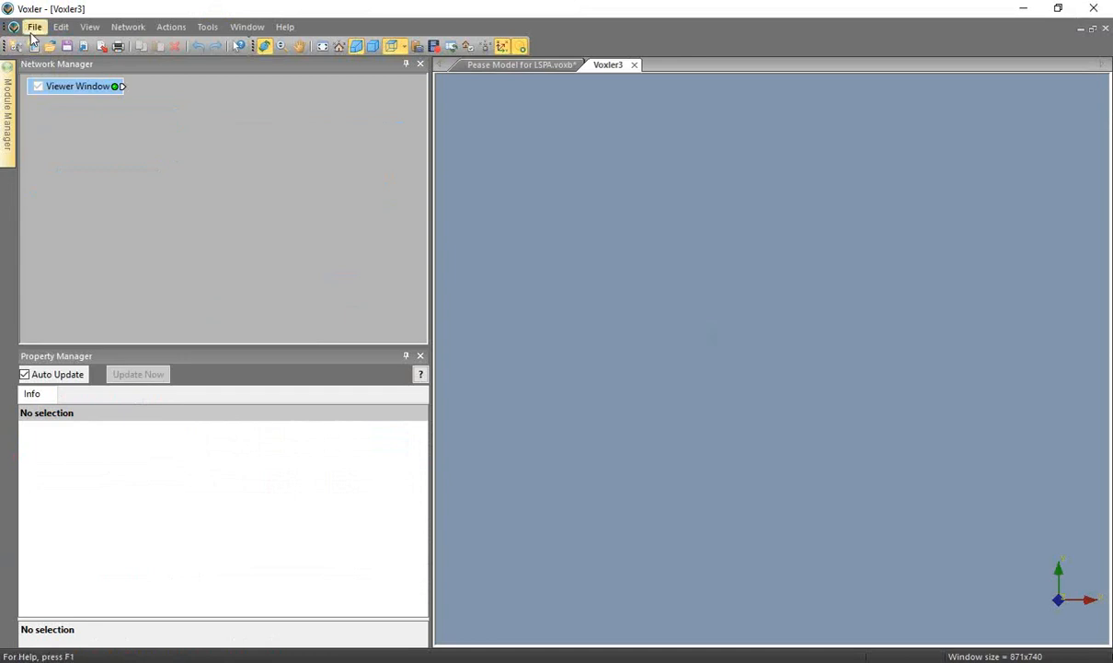
click(34, 26)
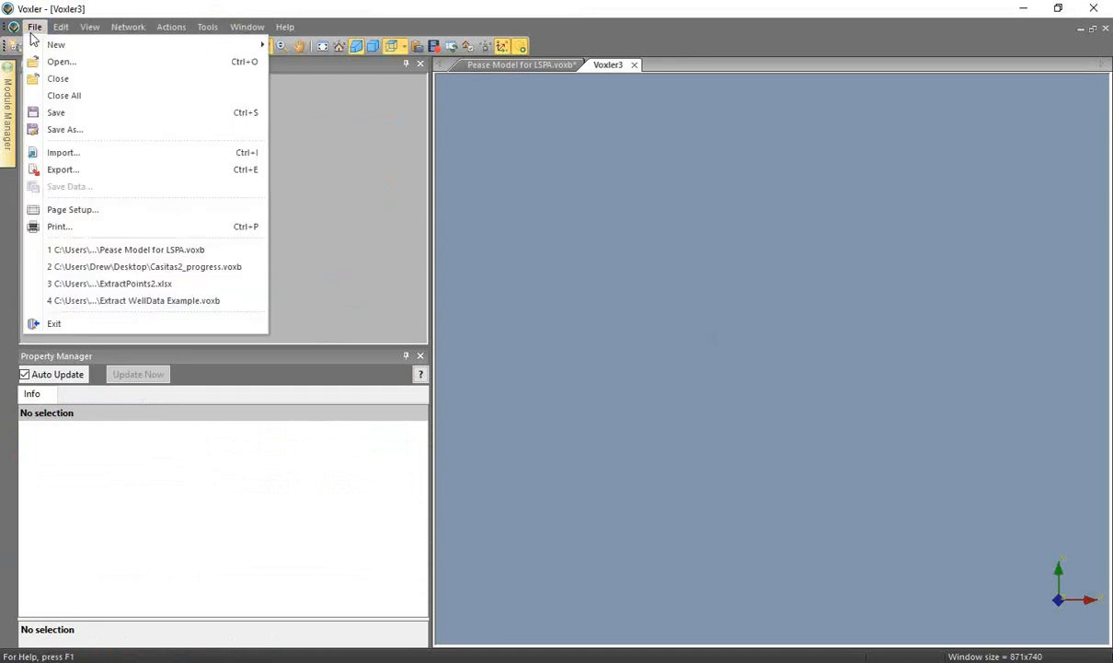
click(88, 153)
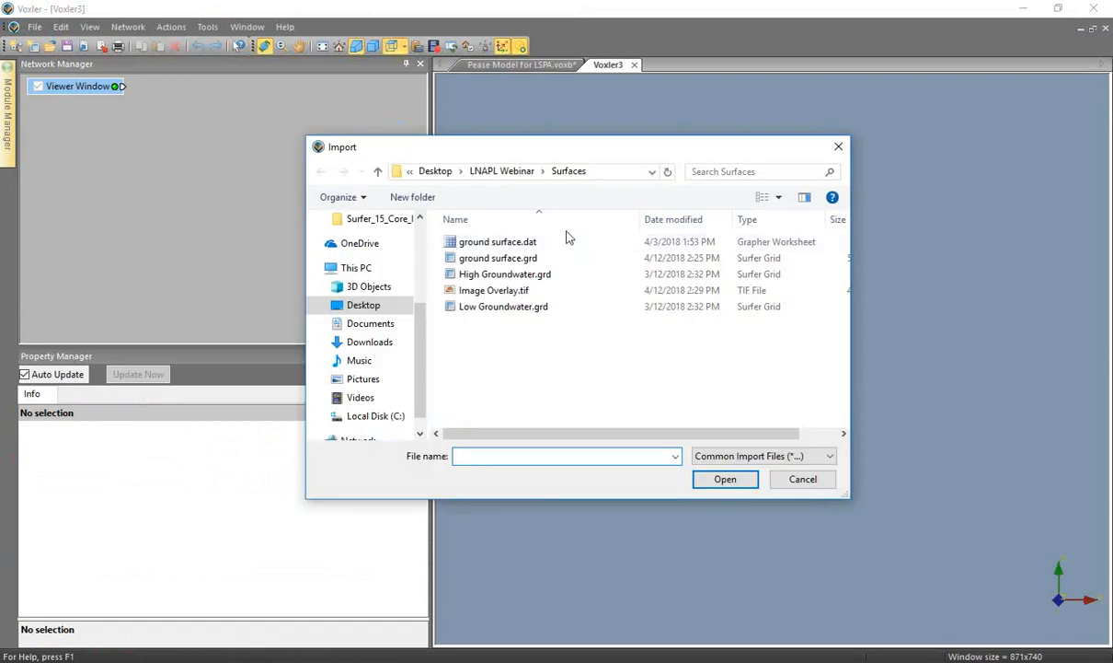
click(498, 259)
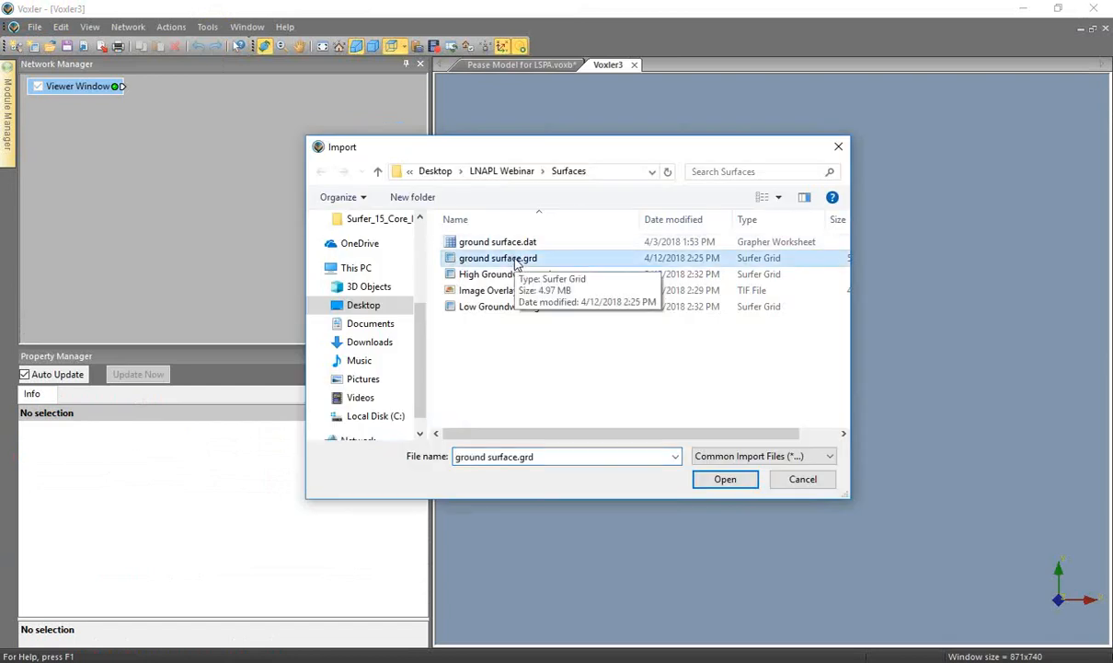
click(723, 486)
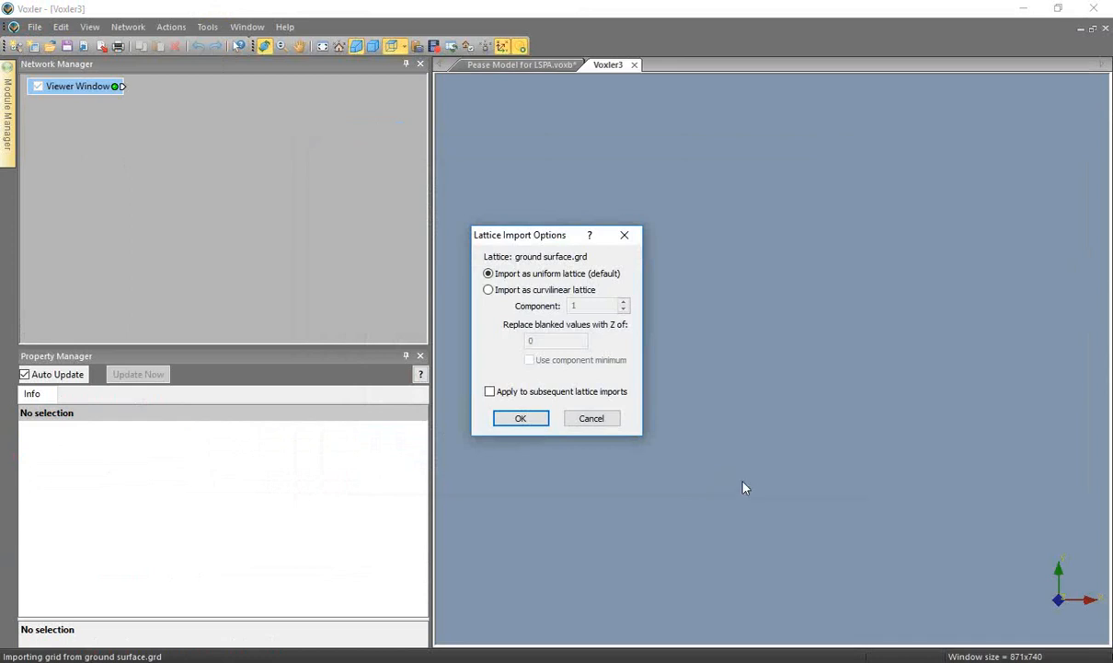
click(489, 290)
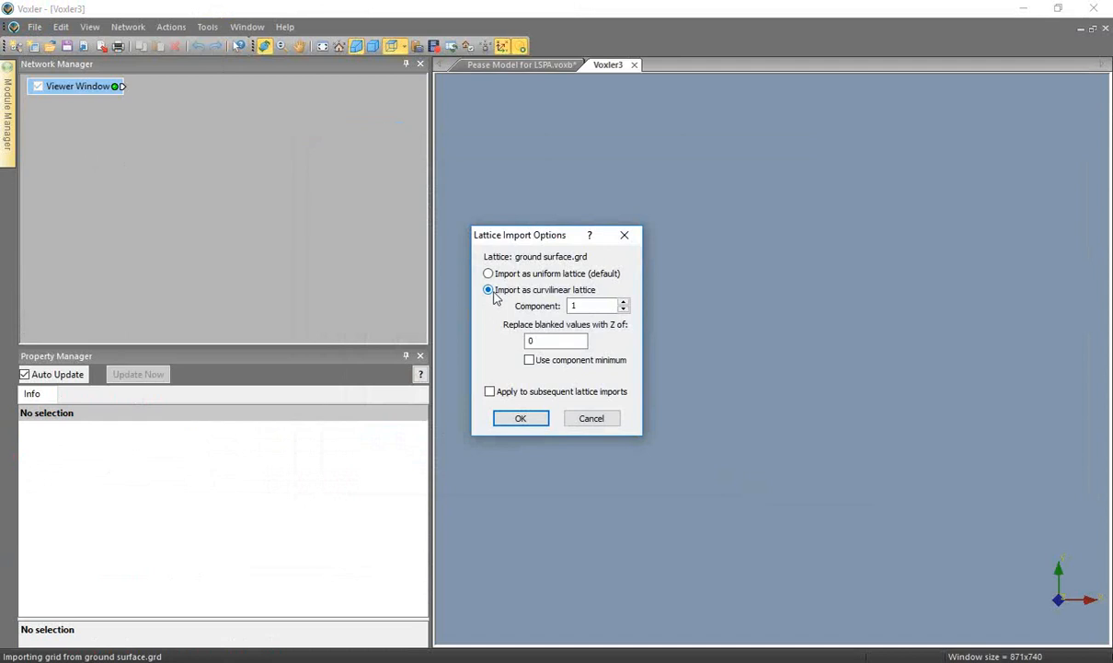
click(497, 292)
click(521, 416)
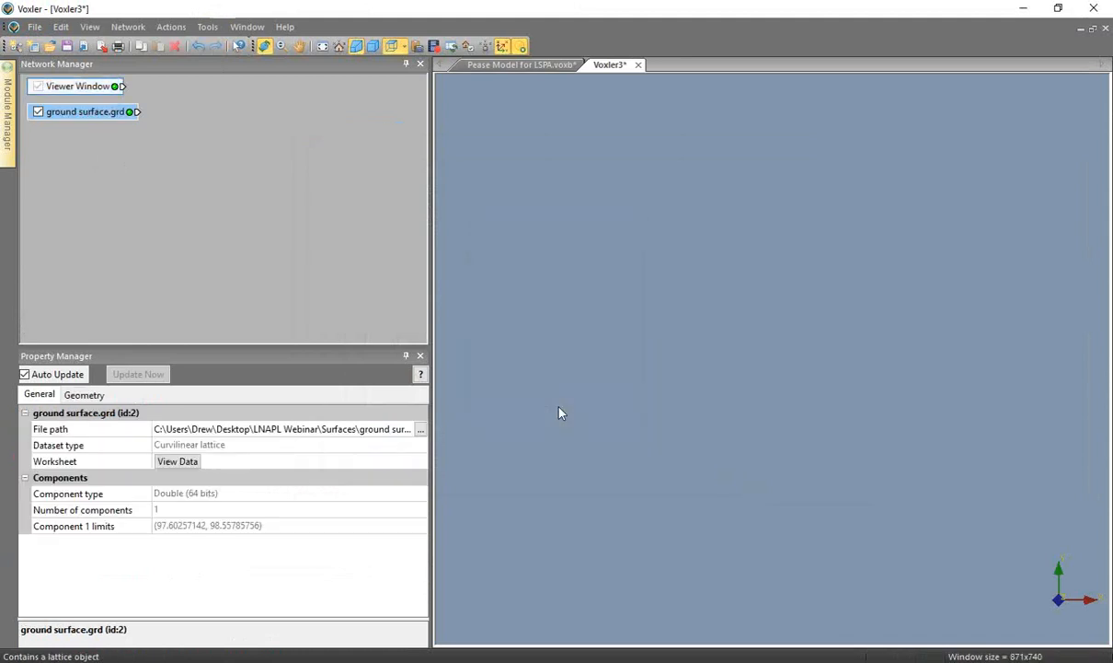
Add a HeightField graphics output to ground surface.grd and tilt the view to see the surface obliquely
right_click(72, 119)
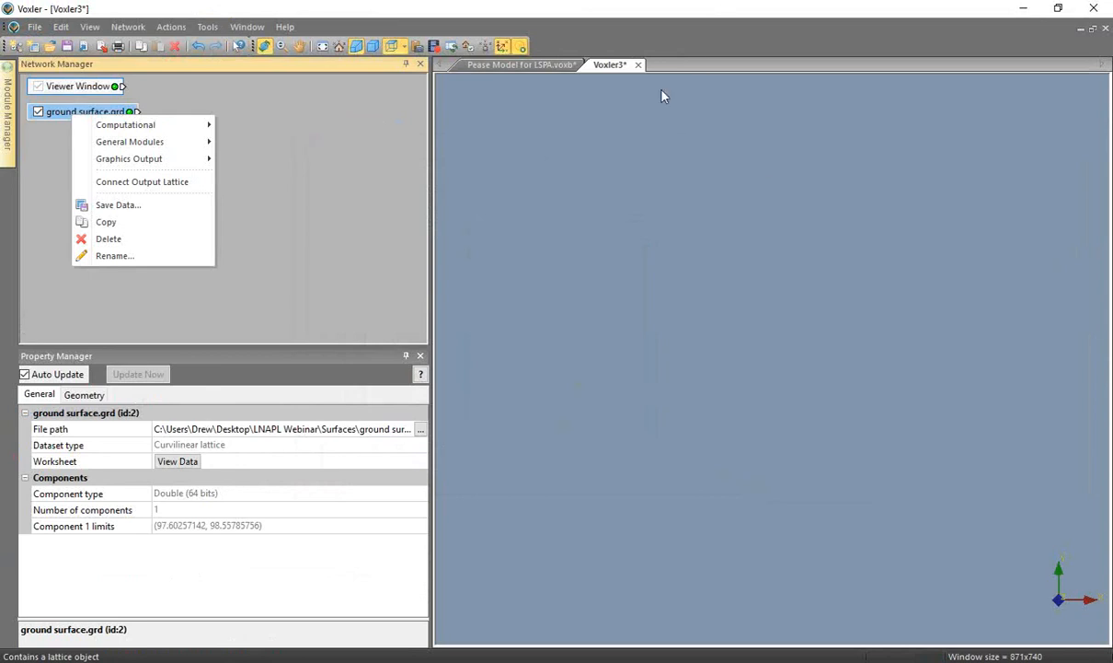
mouse_move(188, 158)
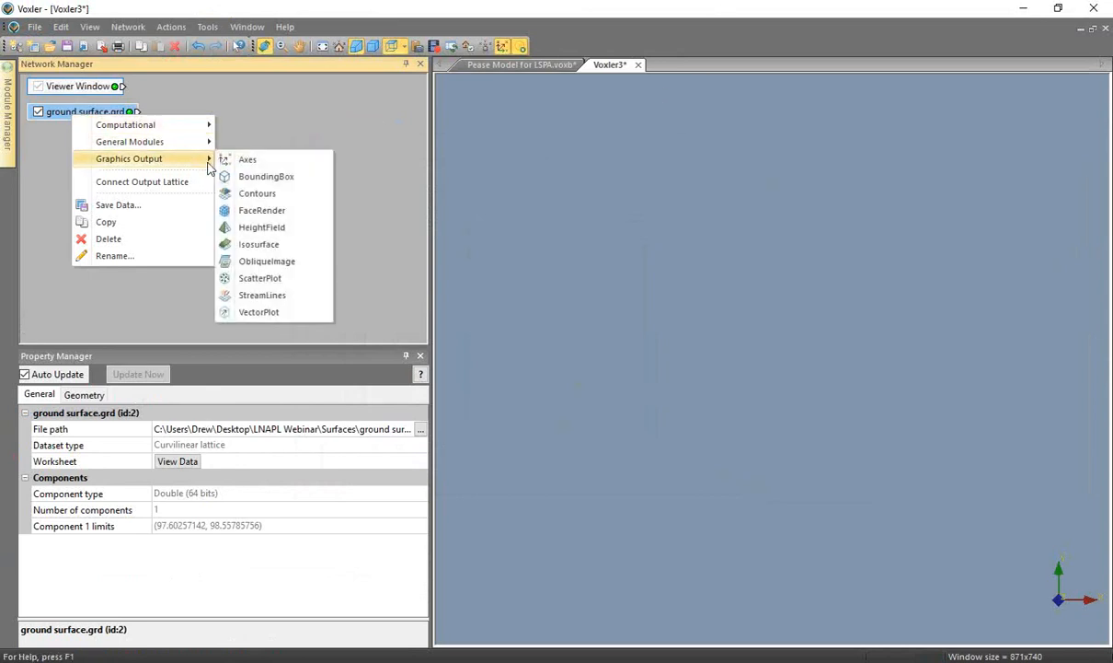
click(285, 232)
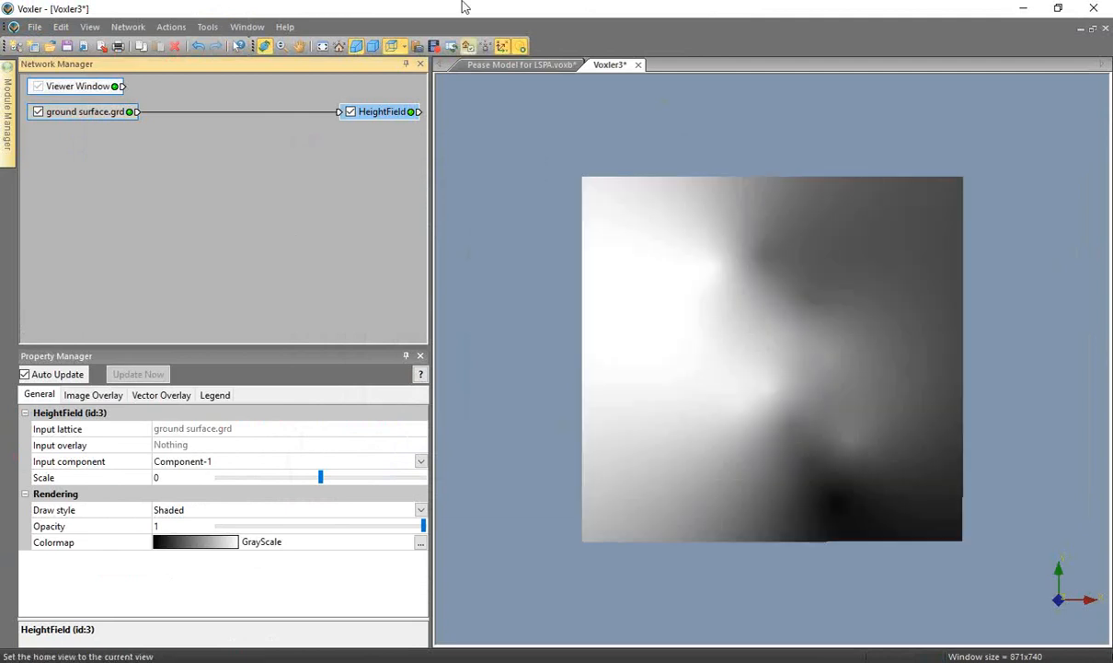
drag(780, 460, 918, 525)
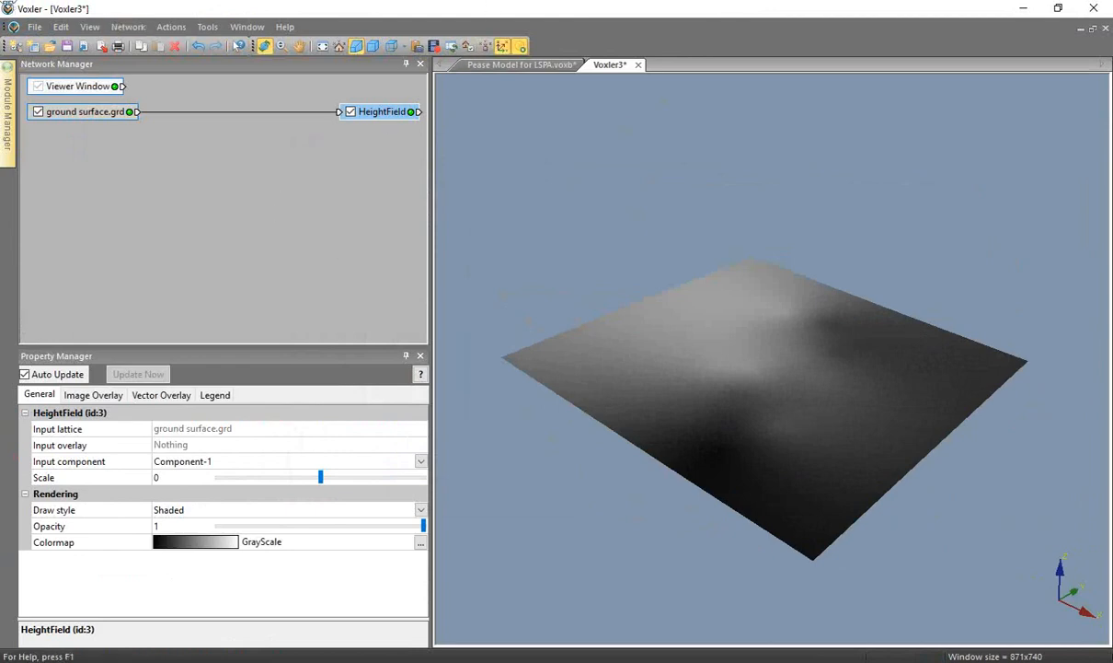
Import Image Overlay.tif from the Surfaces folder into the Voxler project
click(35, 28)
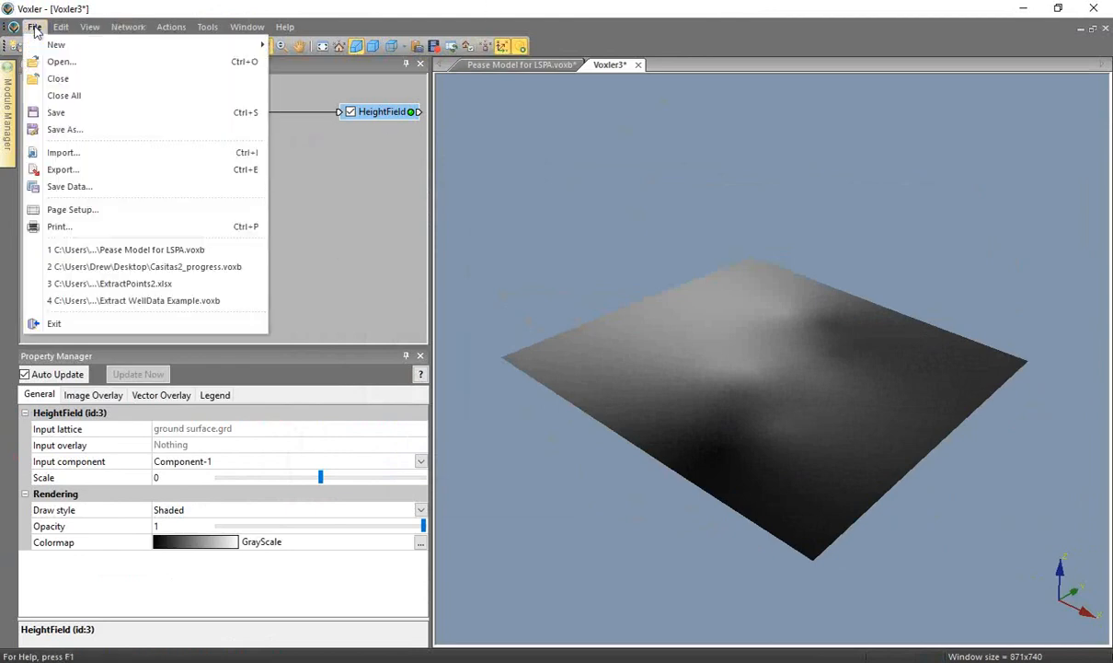
click(65, 153)
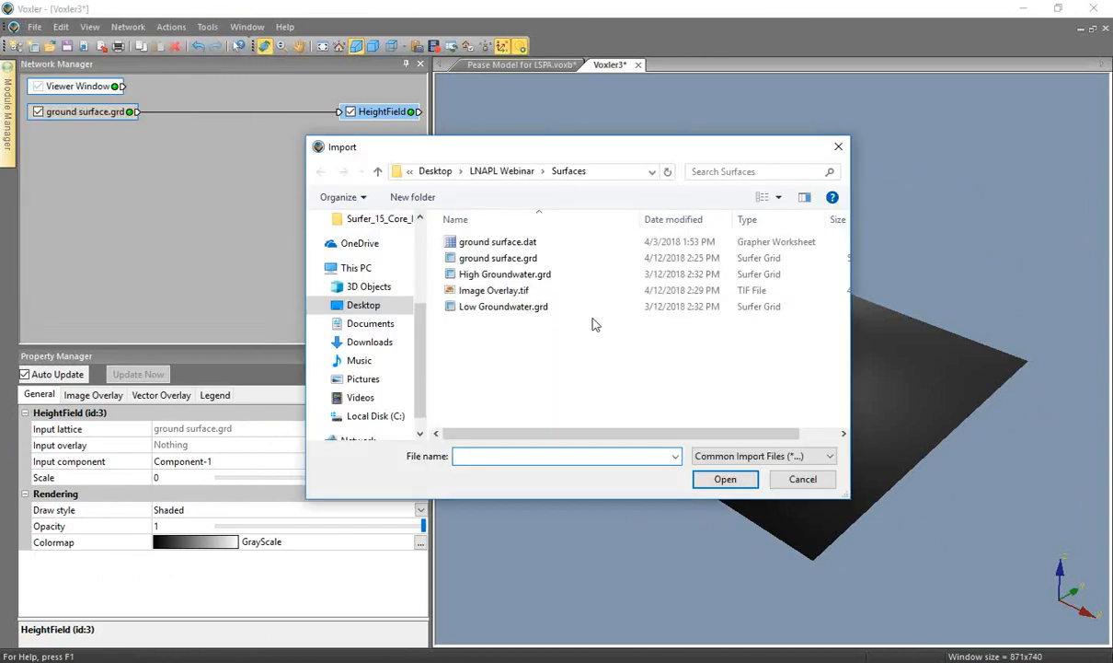
click(483, 290)
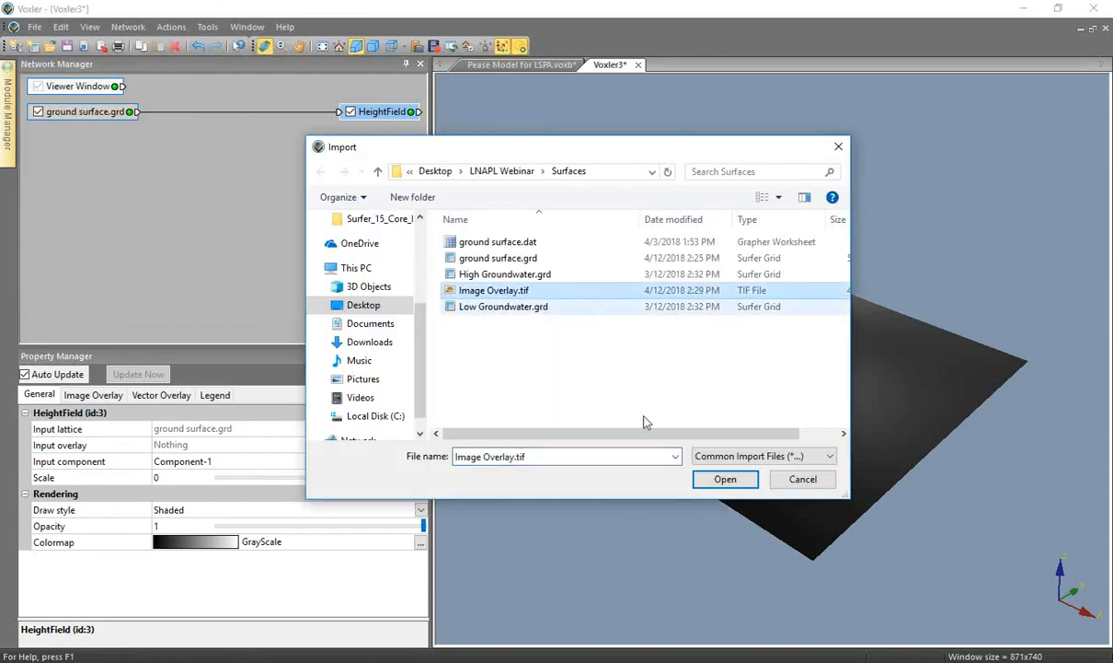
click(726, 480)
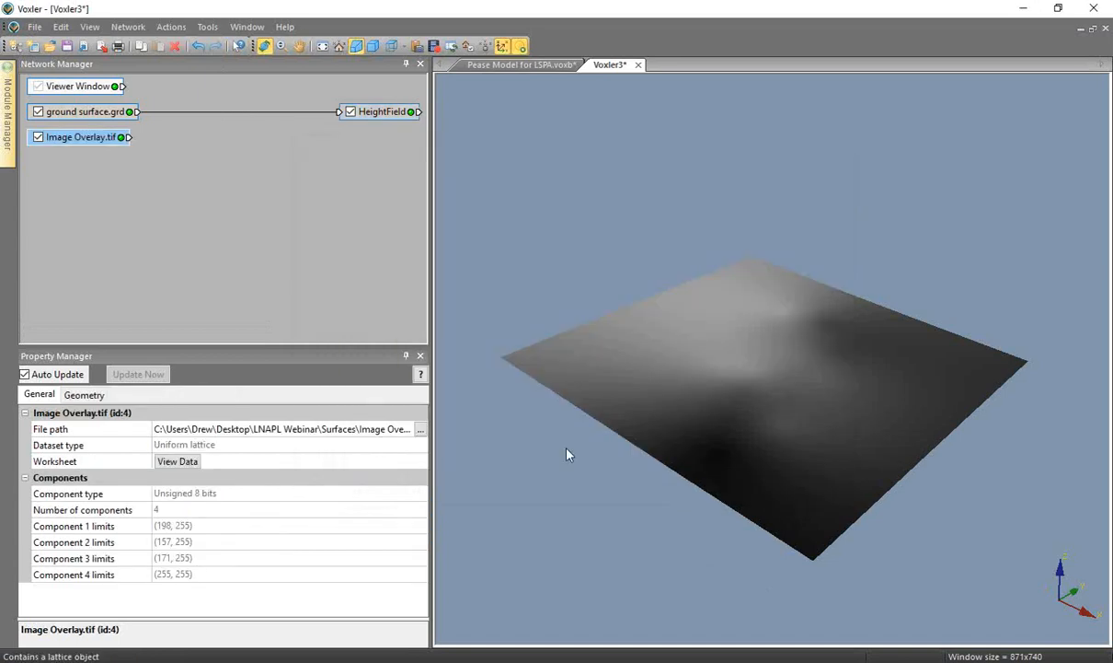
Connect Image Overlay.tif to the HeightField module as its input image overlay
drag(92, 138, 117, 145)
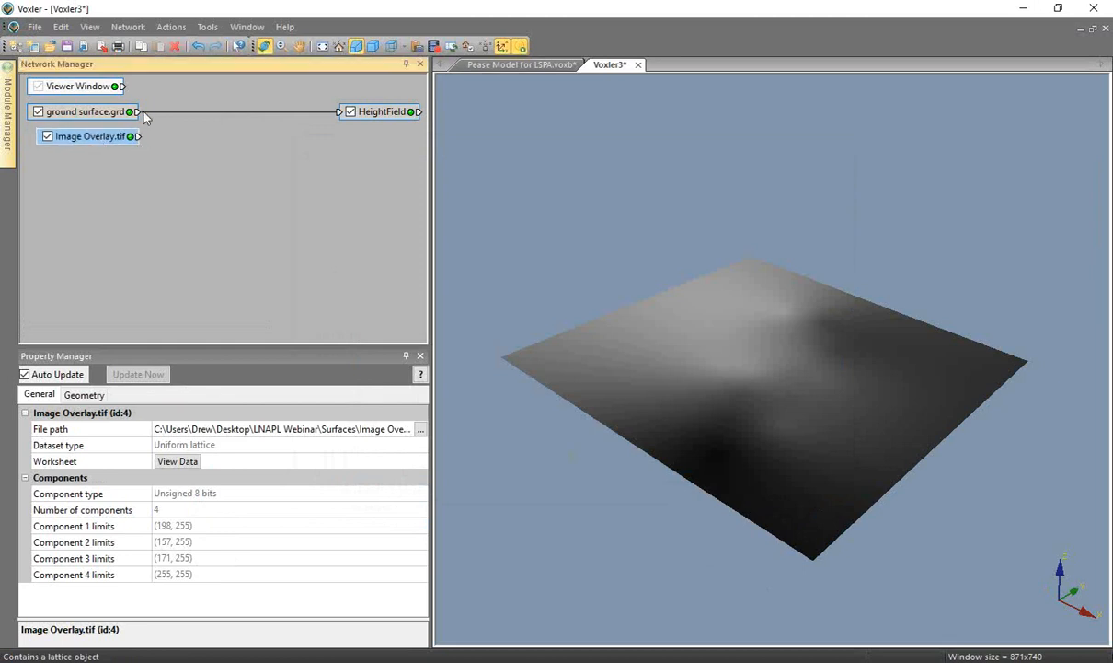
drag(137, 137, 342, 117)
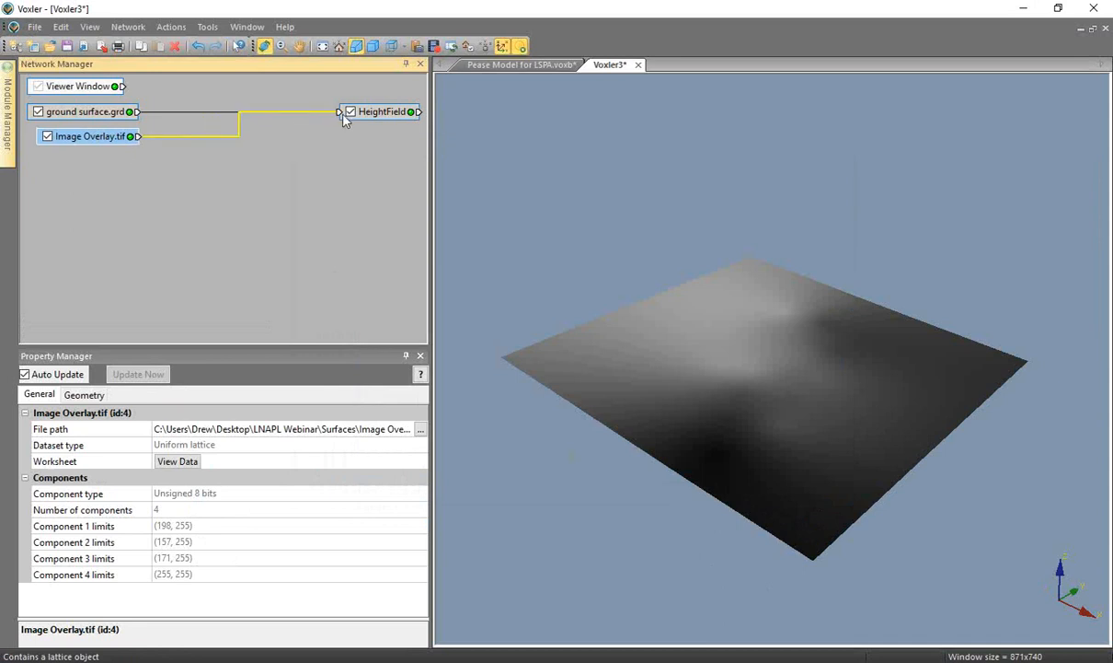
drag(342, 115, 342, 115)
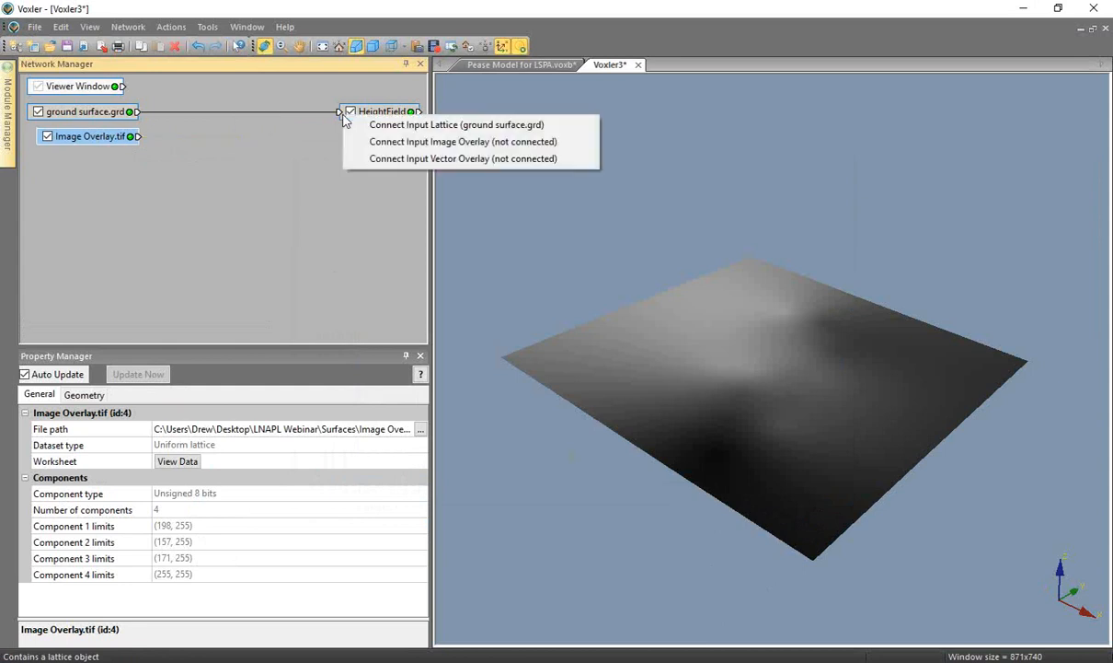
click(401, 143)
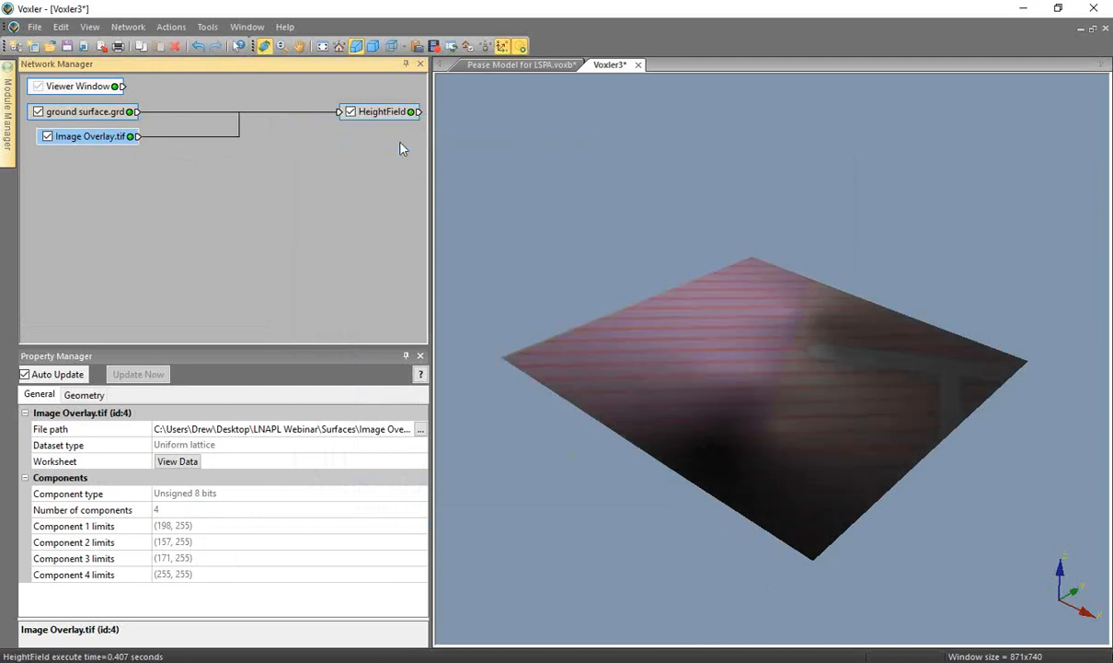
drag(730, 385, 746, 487)
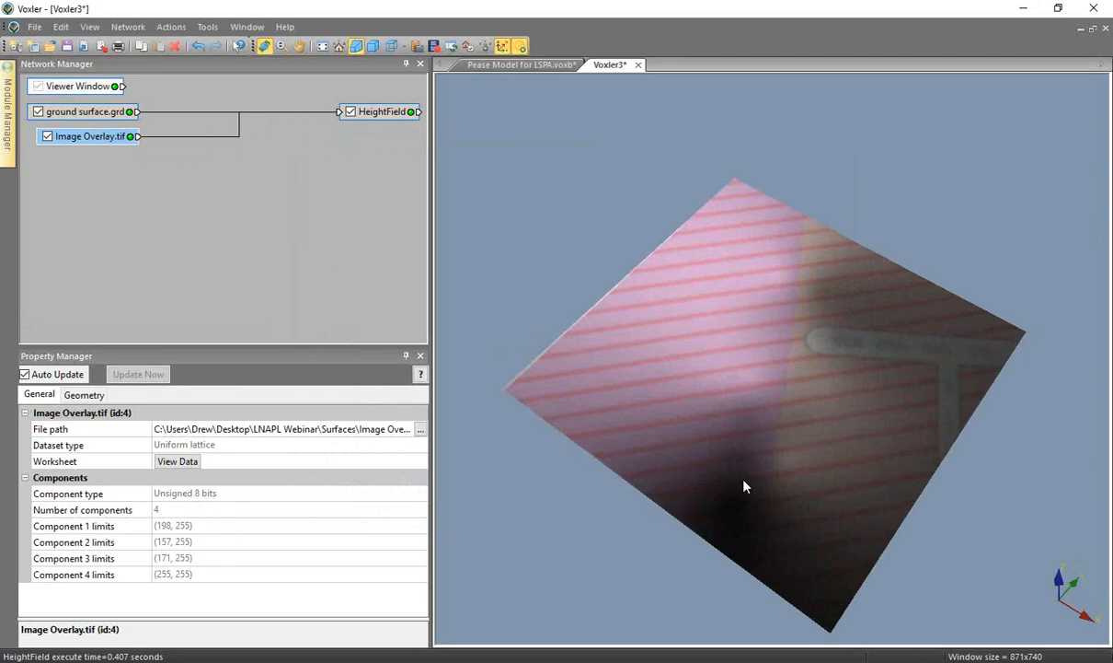
Set the HeightField's image overlay fit to Clip to surface and its color modulation to Use overlay color only
click(385, 111)
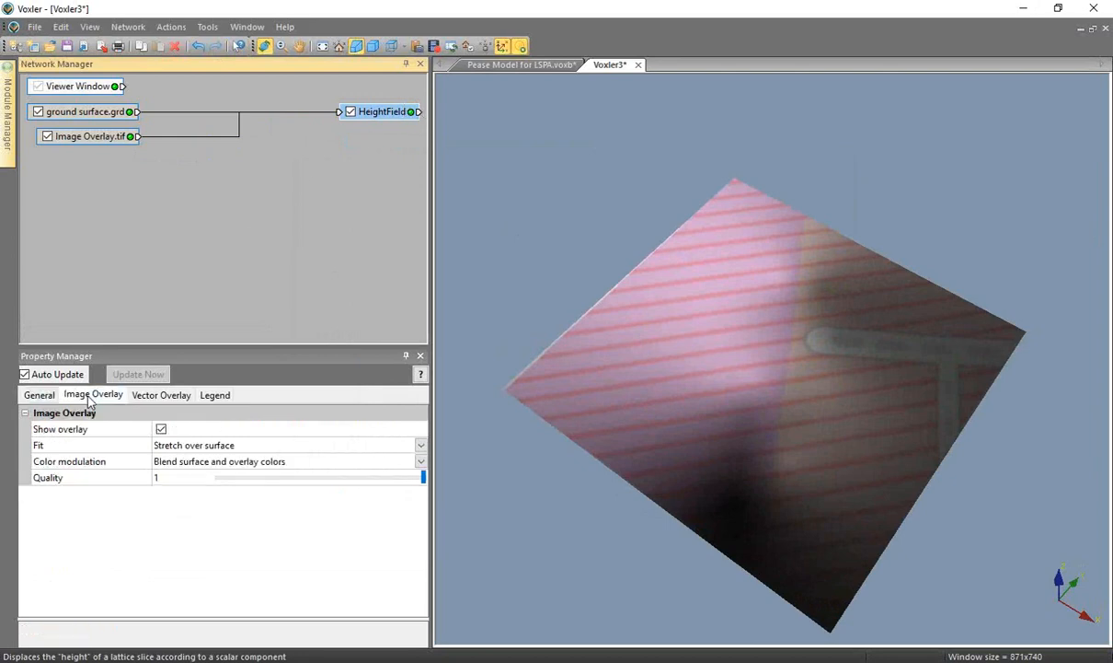
click(50, 429)
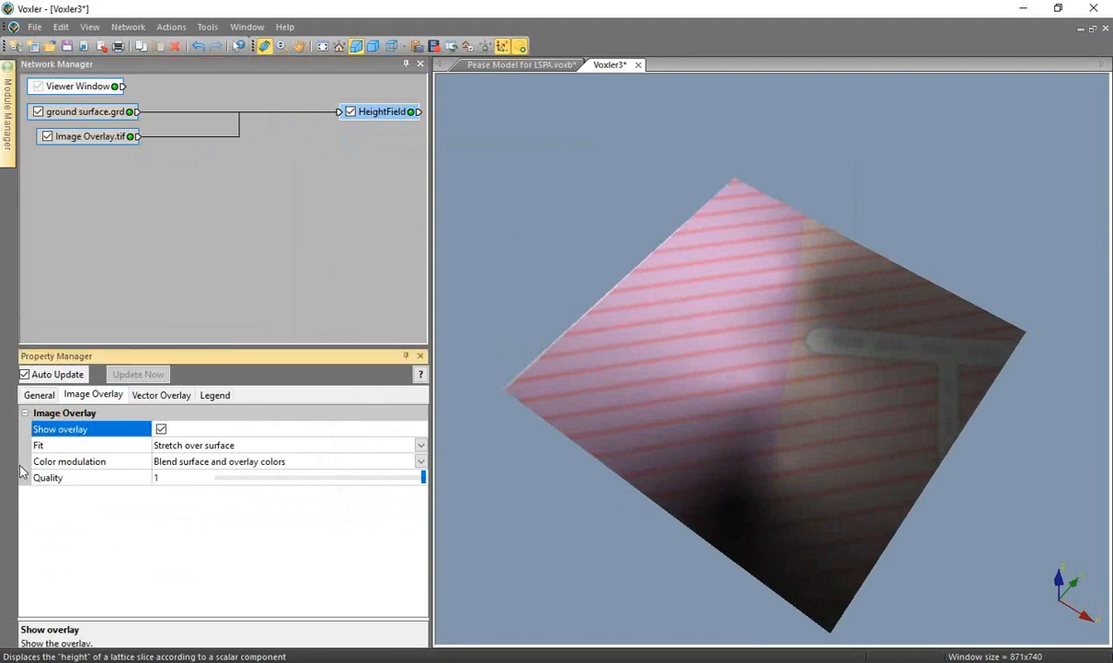
click(83, 445)
click(218, 446)
click(228, 472)
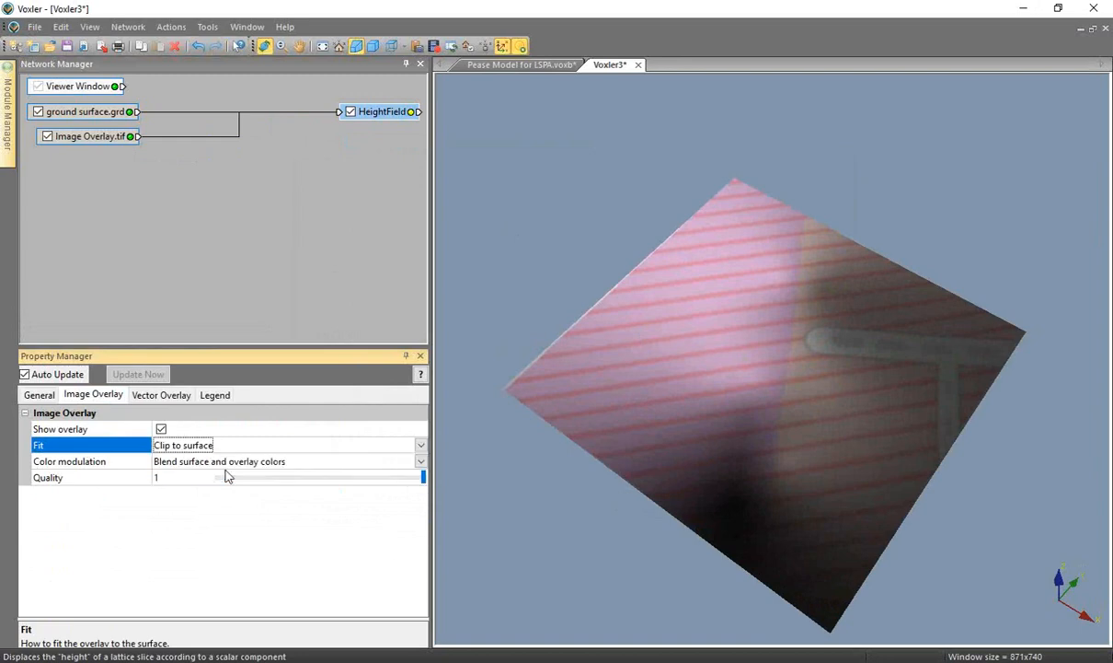
click(92, 467)
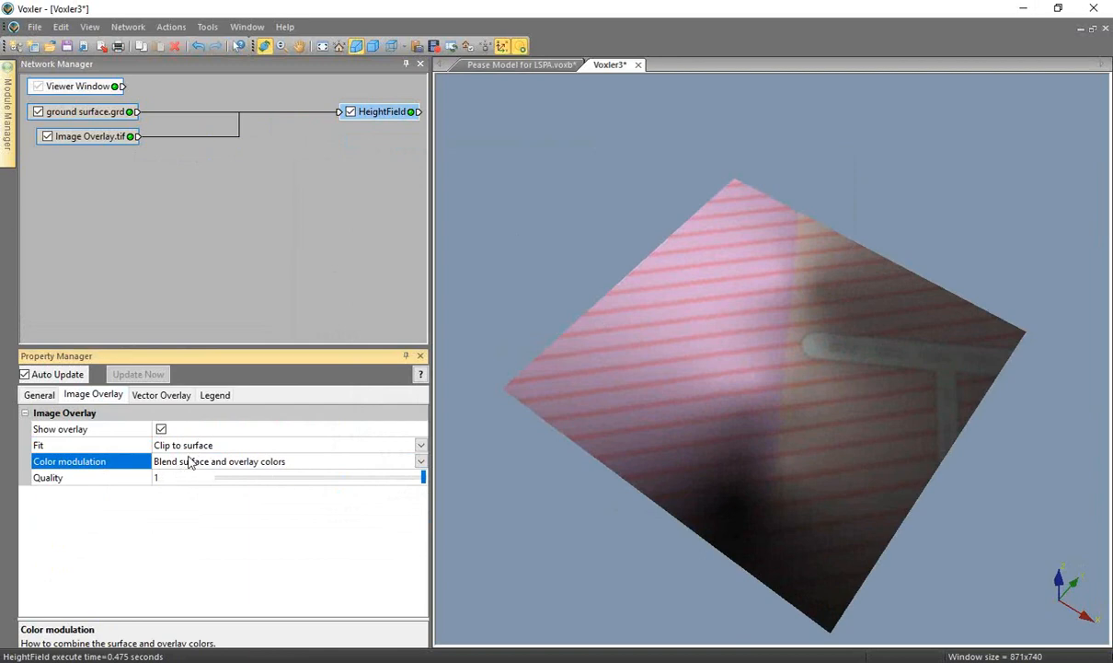
click(297, 465)
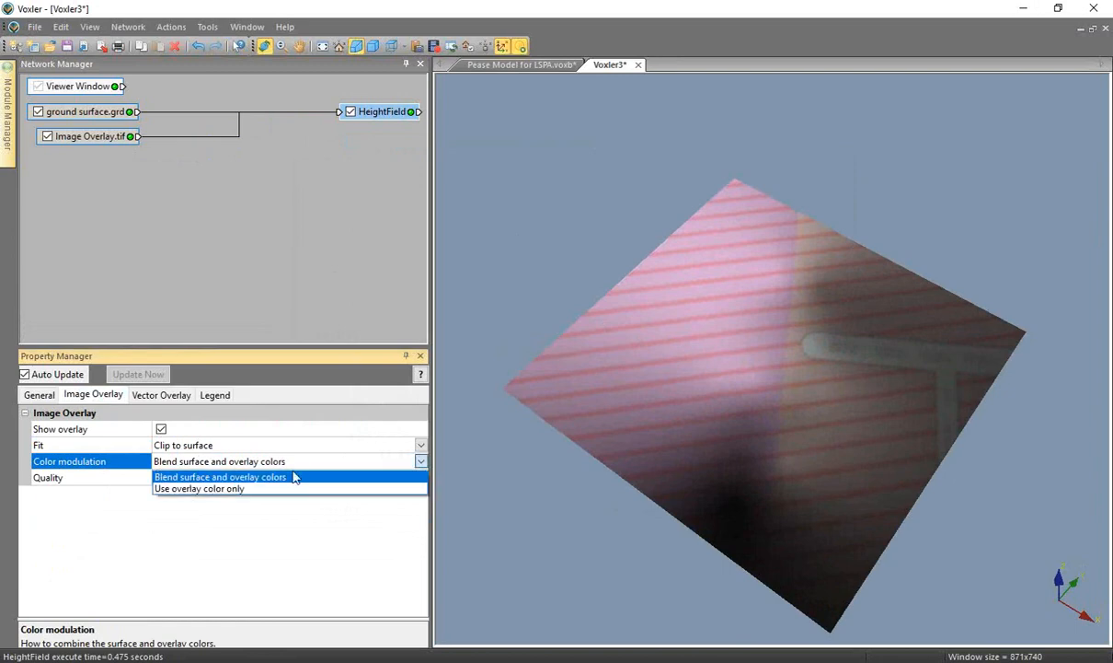
click(288, 488)
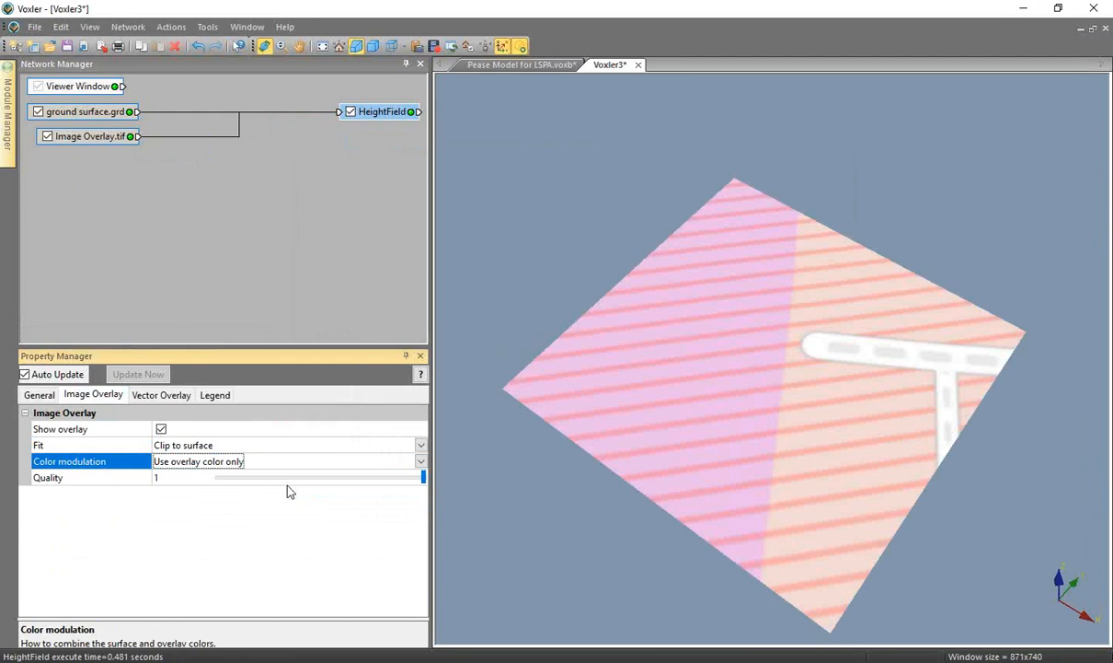
Import Vault.DXF from the Other Data folder with the default DXF options, discarding entities with unsupported extrusions
click(34, 28)
click(63, 152)
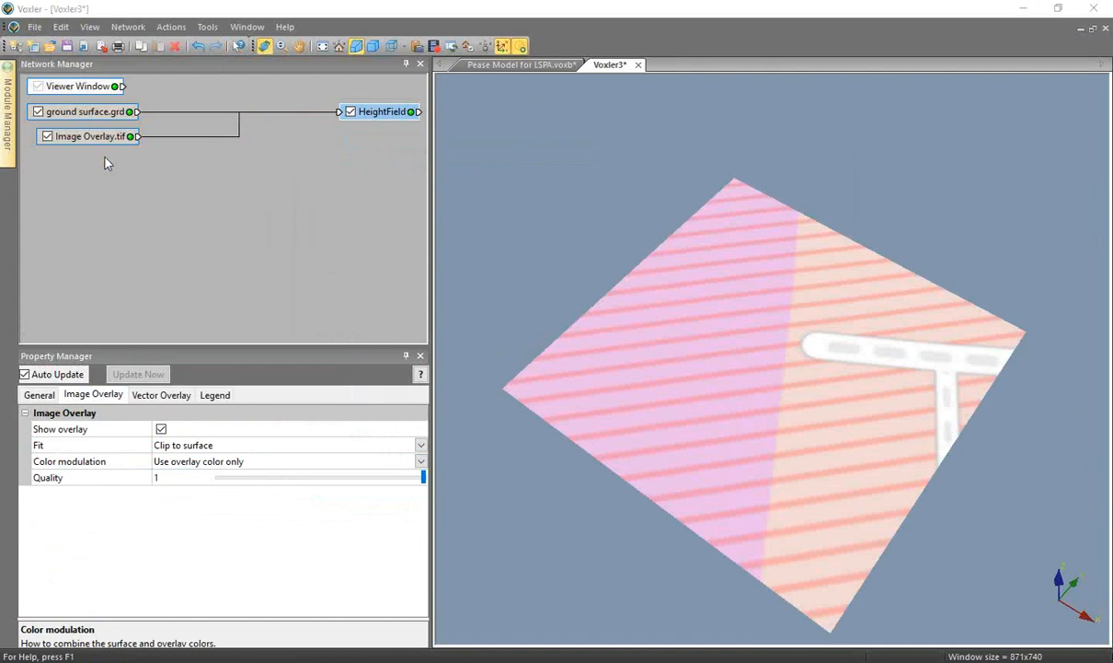
click(506, 173)
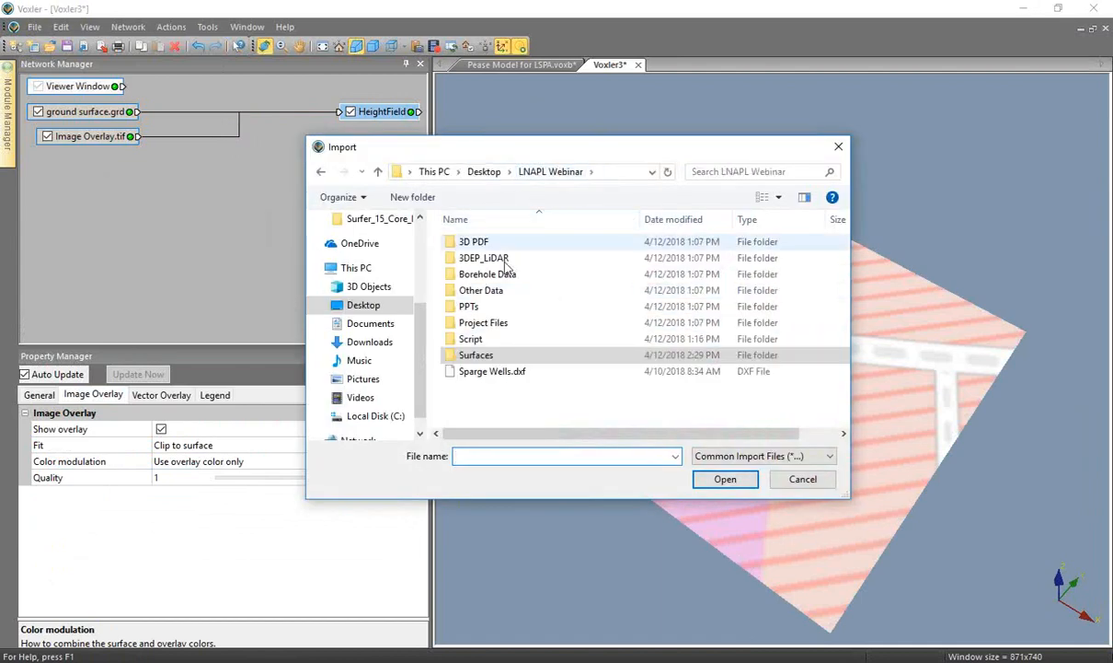
double_click(488, 290)
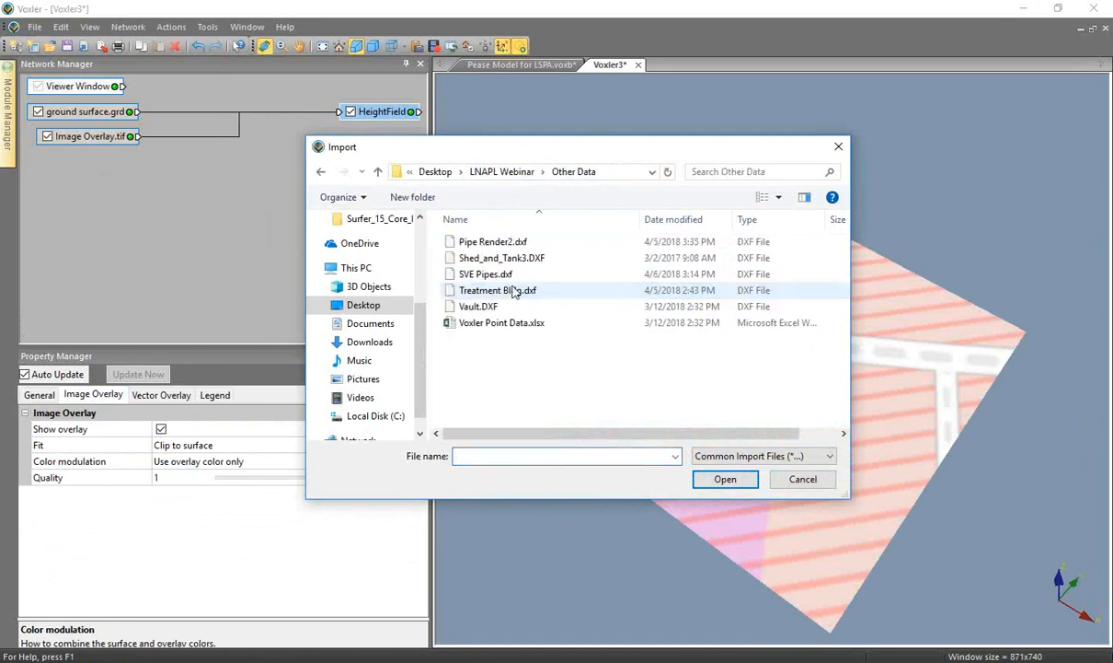
click(480, 307)
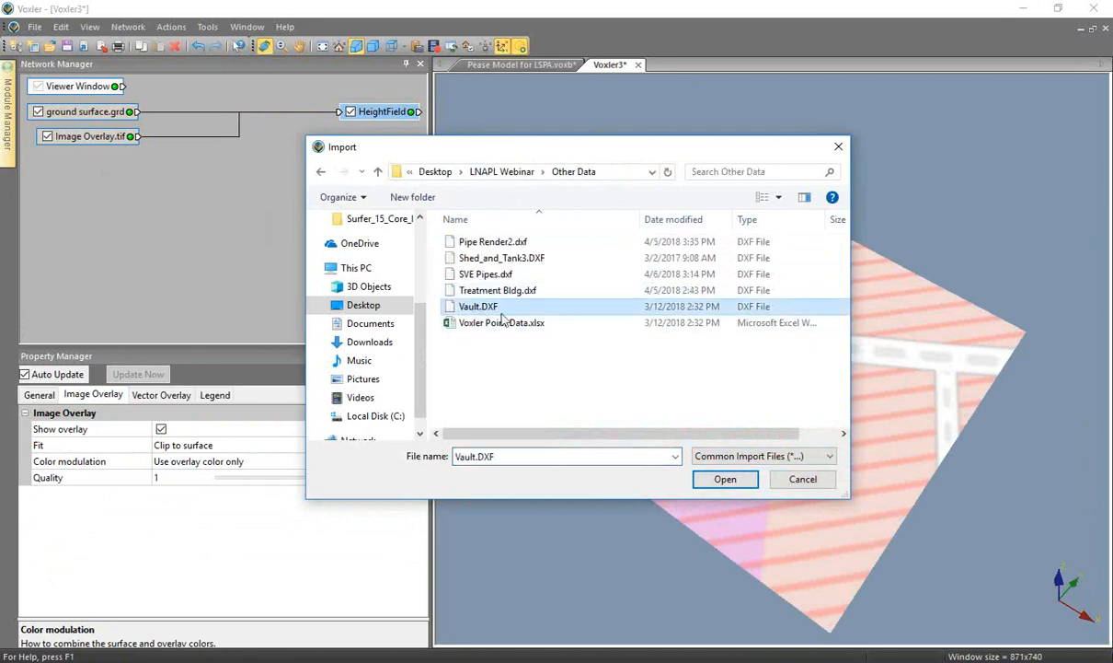
click(692, 479)
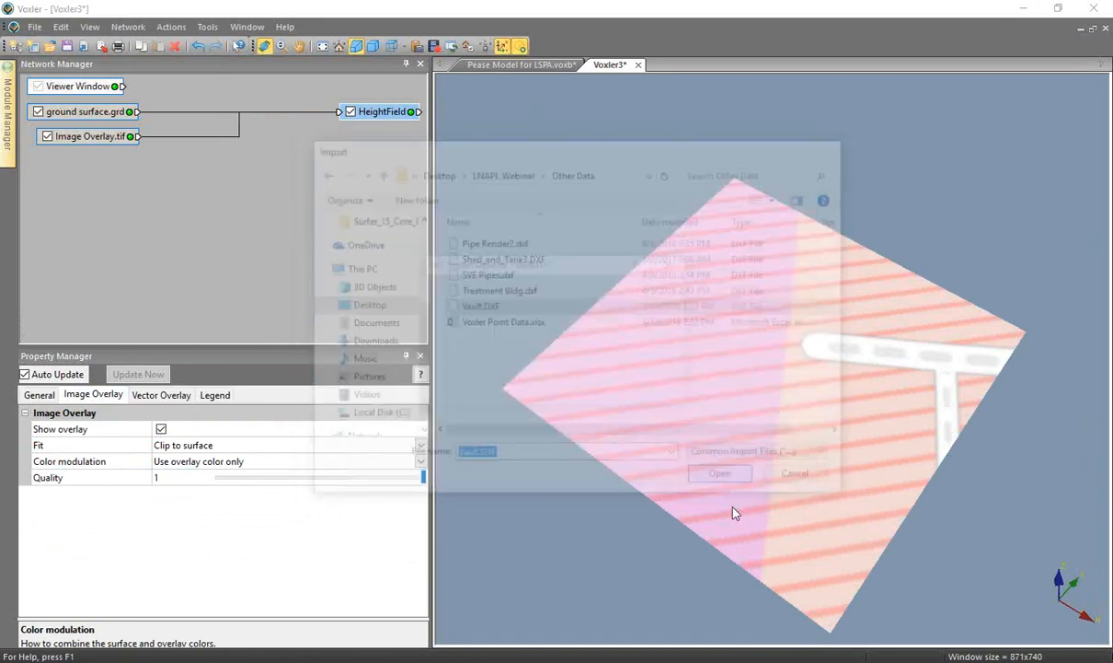
click(659, 367)
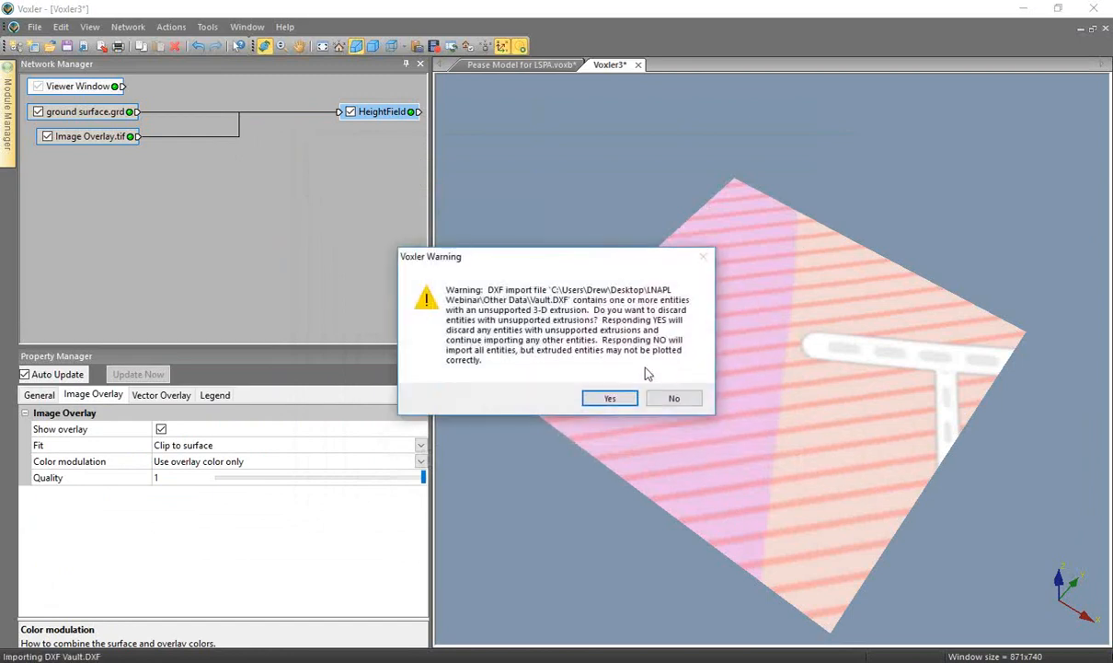
click(612, 400)
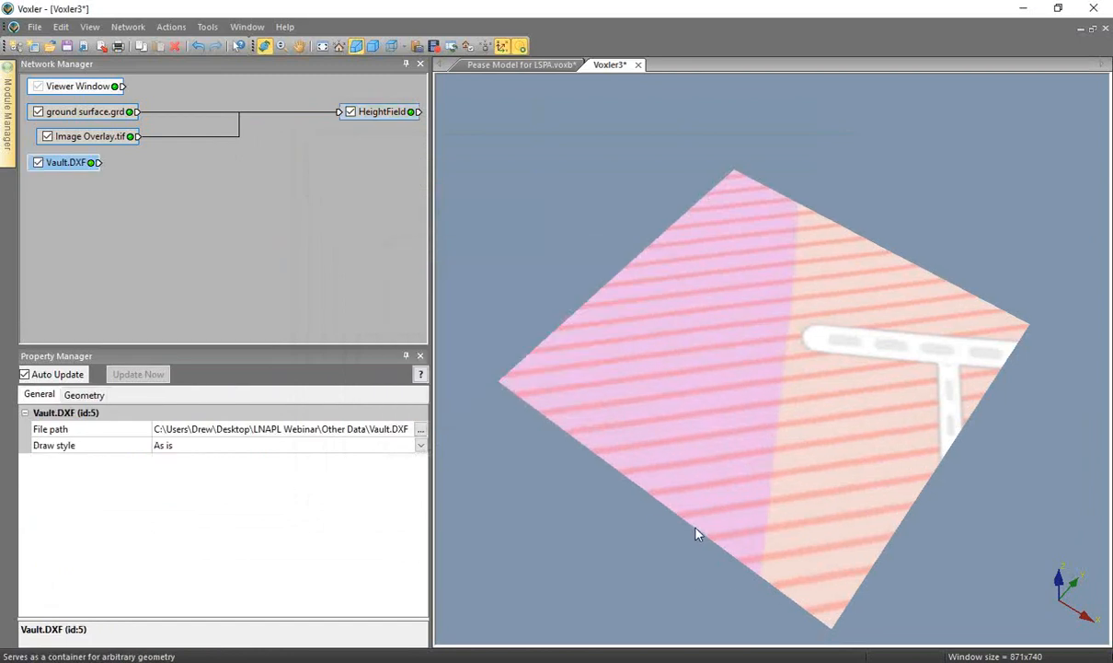
Set the viewer's transparency type to Sorted Object Blend and view the whole surface obliquely
drag(699, 532, 685, 356)
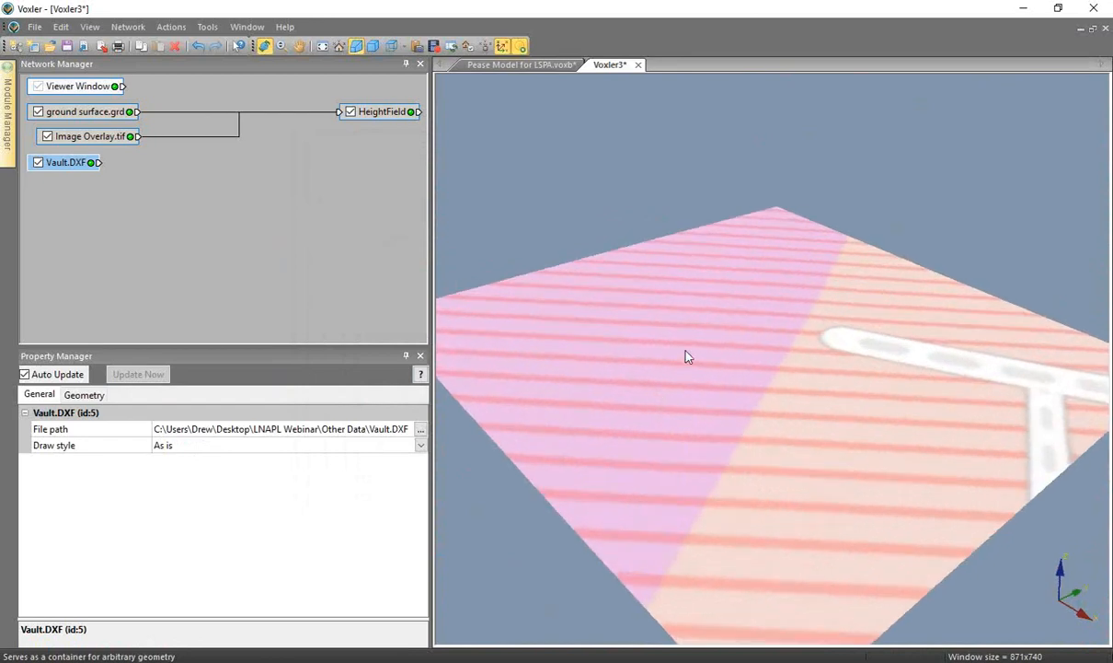
right_click(605, 343)
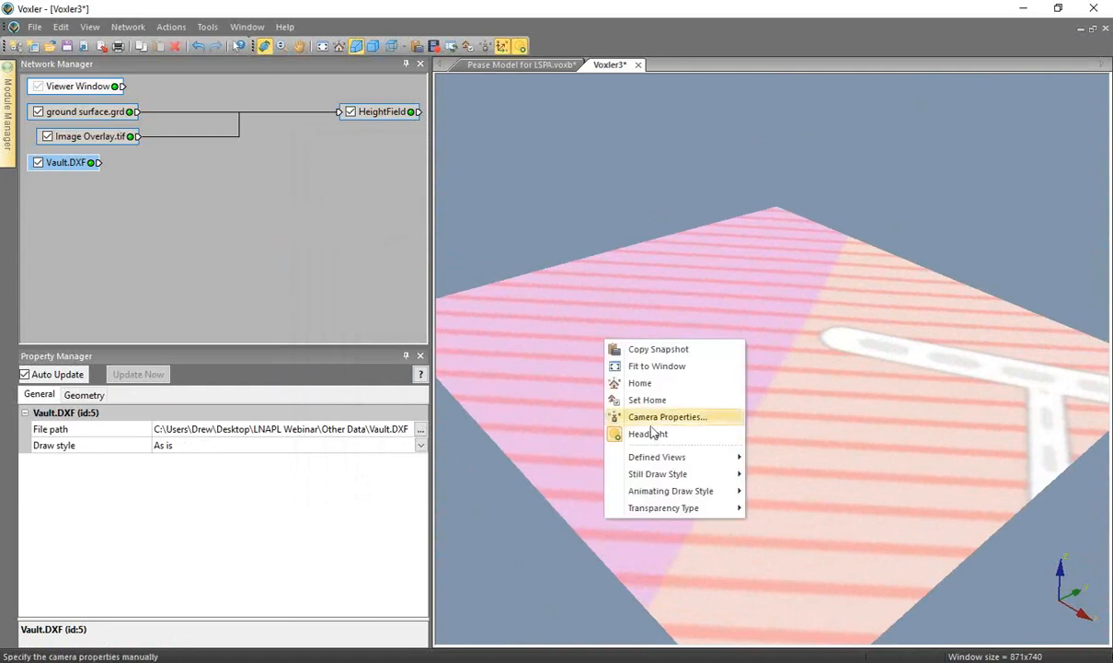
mouse_move(709, 512)
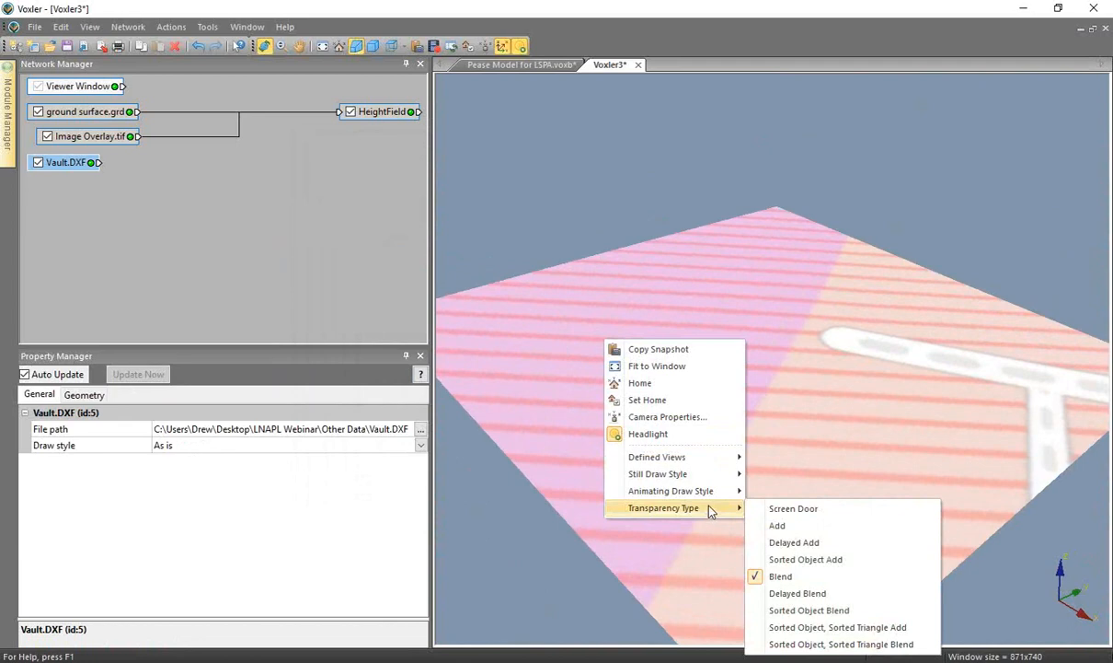
click(821, 610)
click(615, 370)
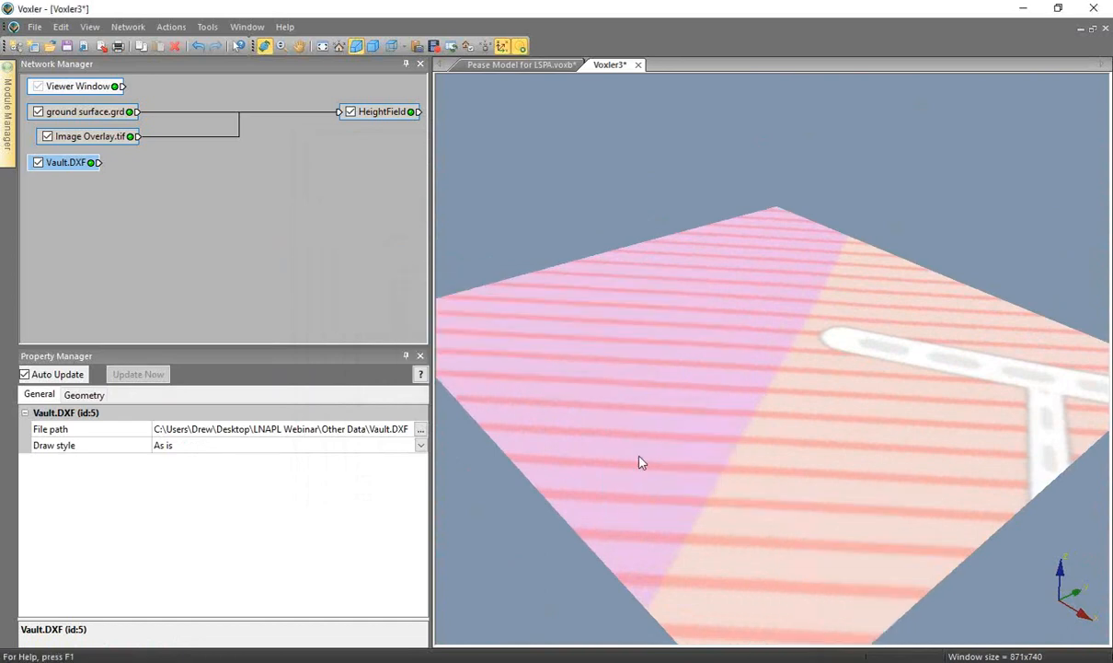
scroll(704, 460, up, 3)
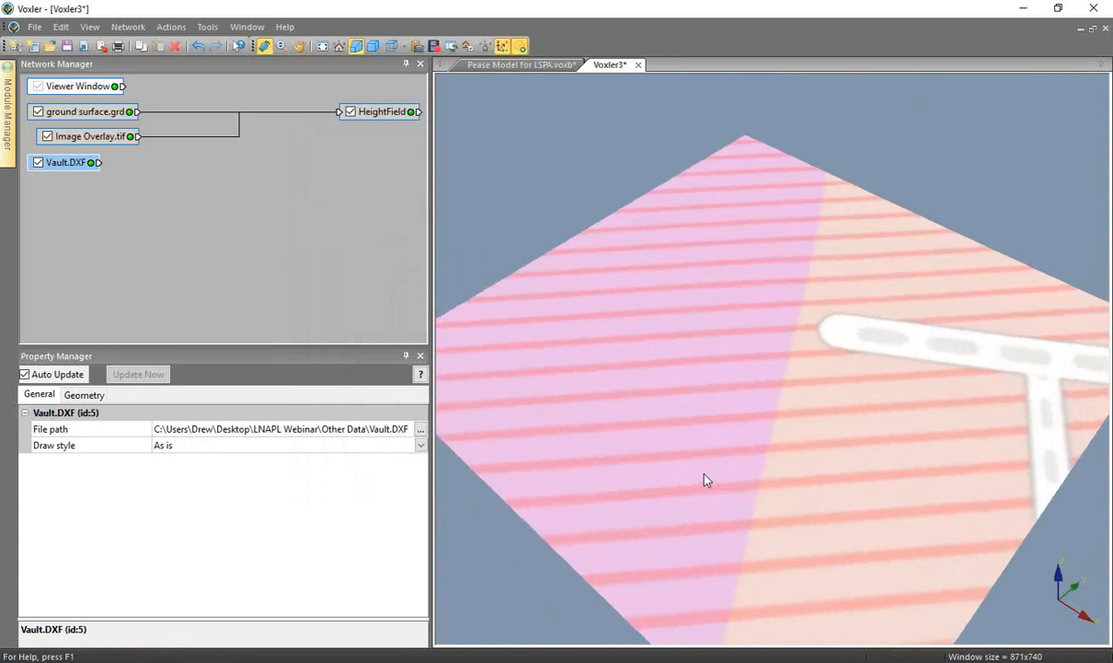
scroll(698, 467, down, 3)
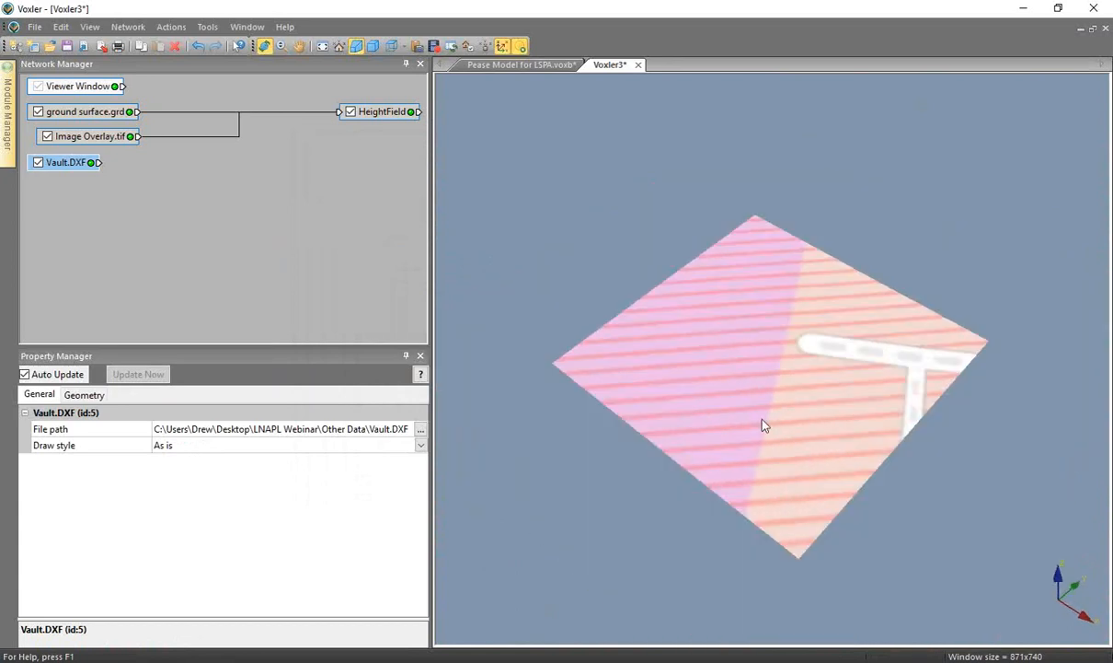
Lower the HeightField's image overlay quality to about 0.34 and choose the viewer's transparency type again
click(381, 111)
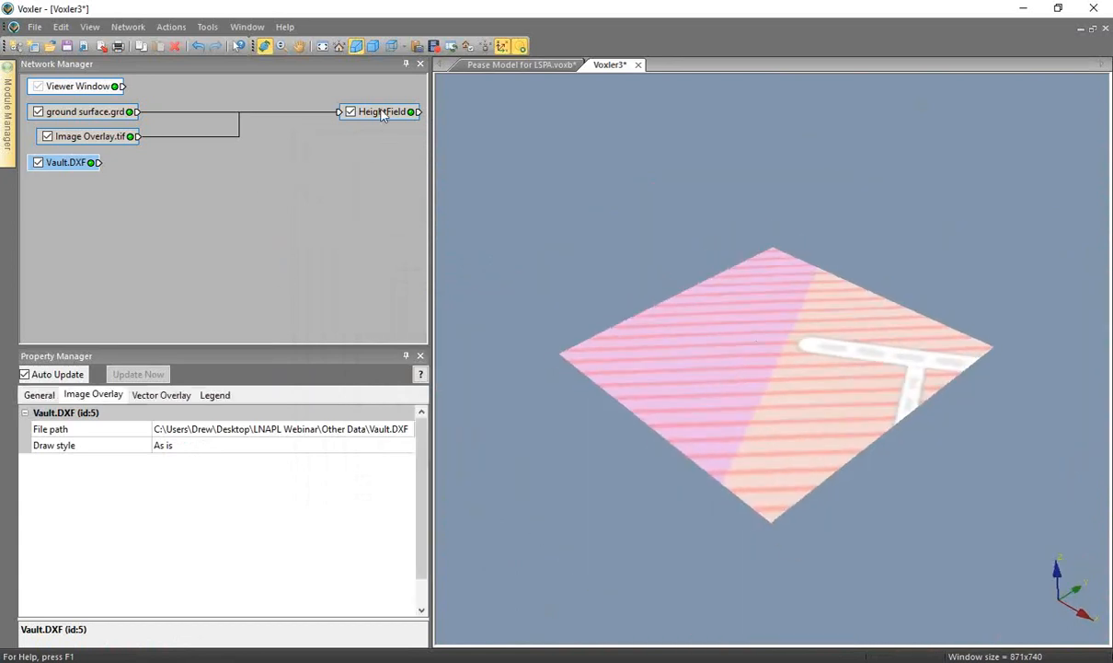
drag(423, 477, 287, 482)
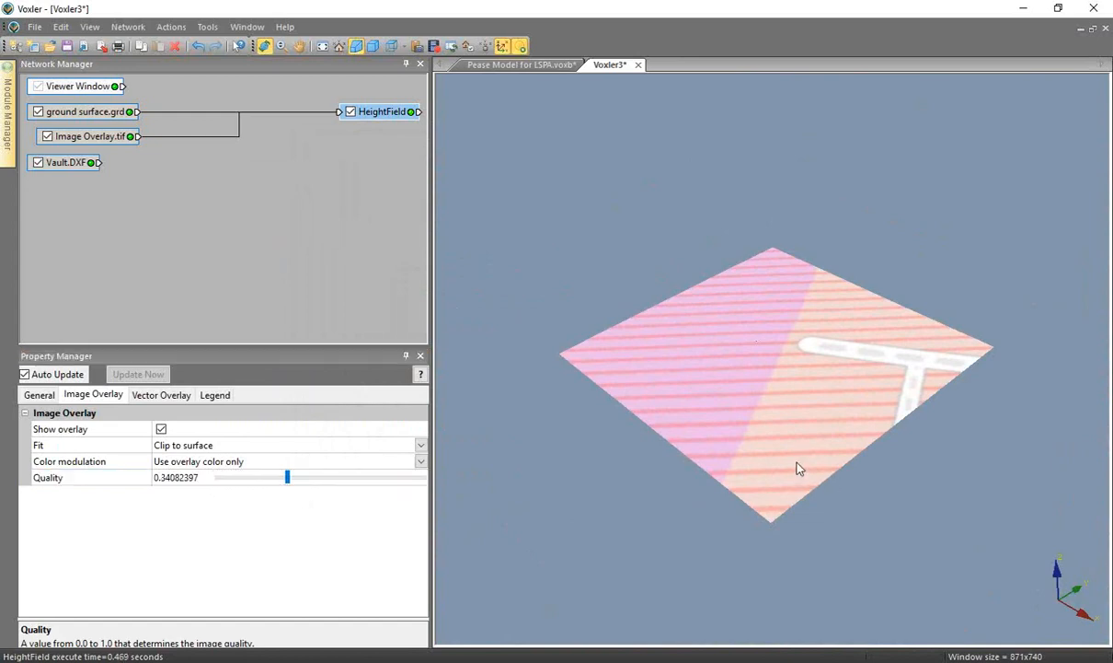
right_click(743, 419)
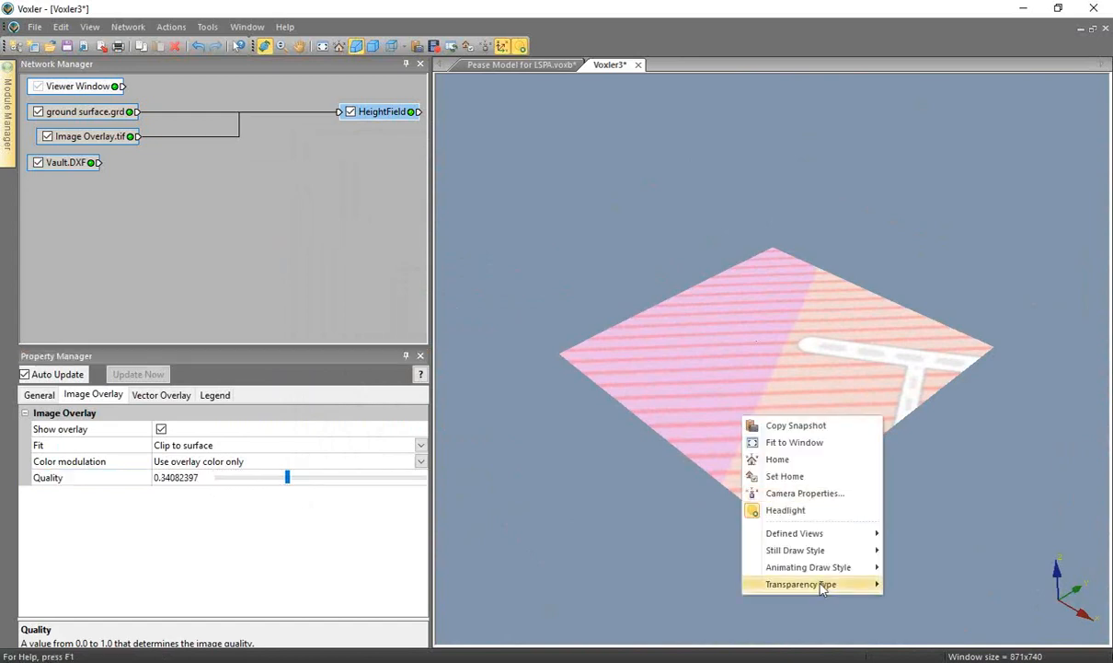
mouse_move(814, 583)
click(939, 539)
drag(778, 458, 811, 515)
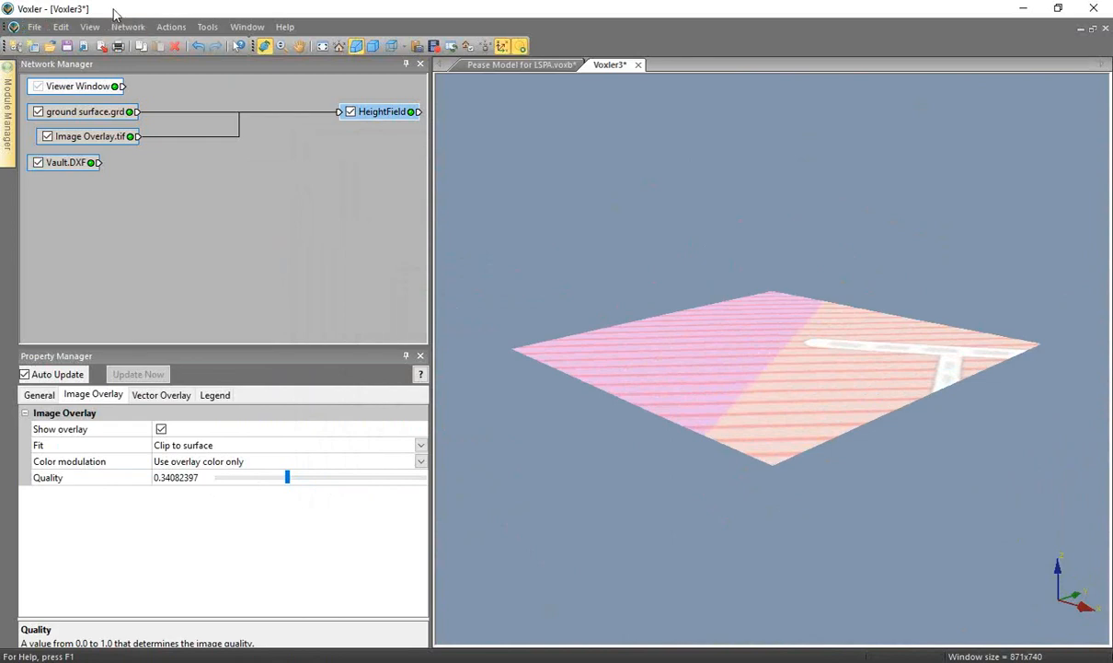
Import Shed_and_Tank3.DXF from the Other Data folder with the default DXF import options and bring the shed closer into view
click(34, 27)
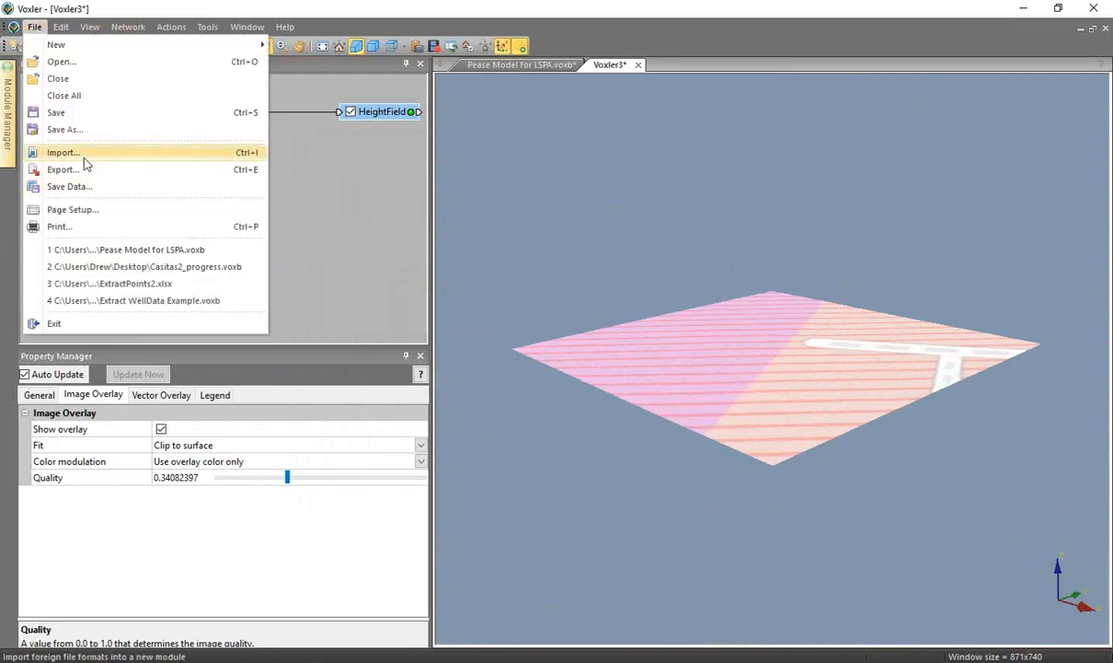
click(81, 153)
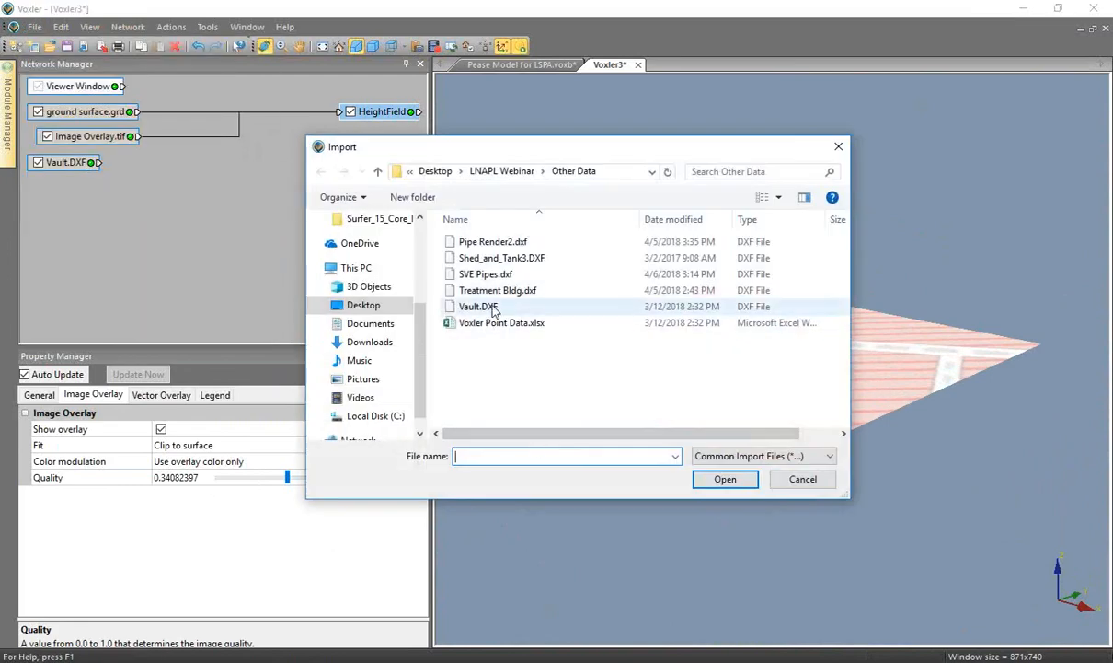
click(508, 257)
click(725, 479)
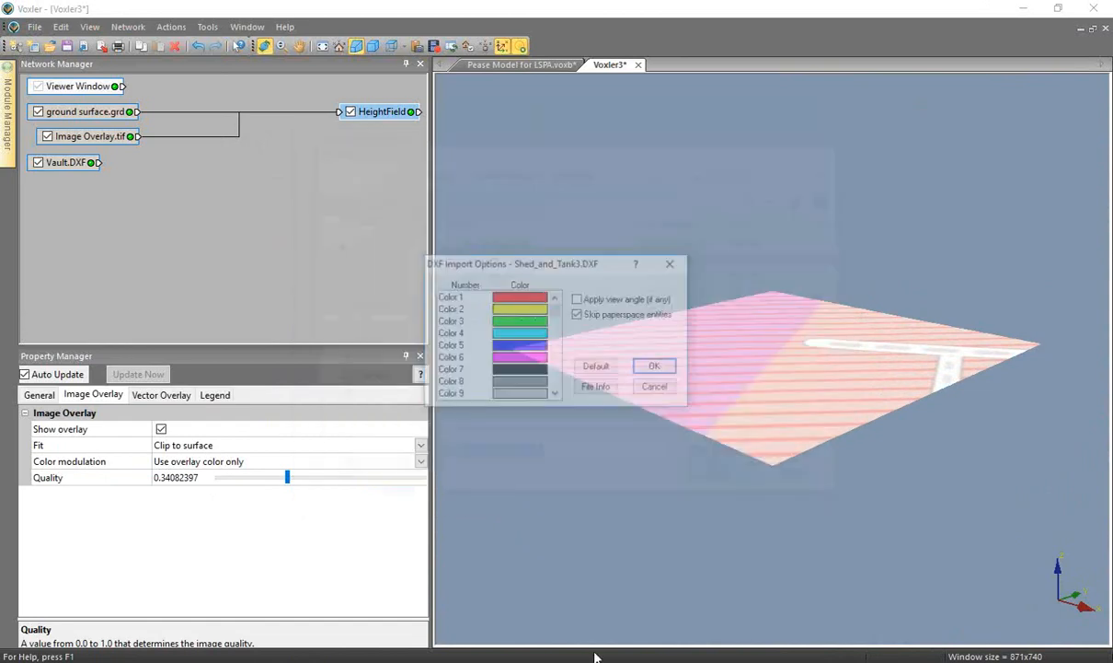
click(622, 347)
drag(733, 409, 997, 377)
scroll(915, 447, up, 5)
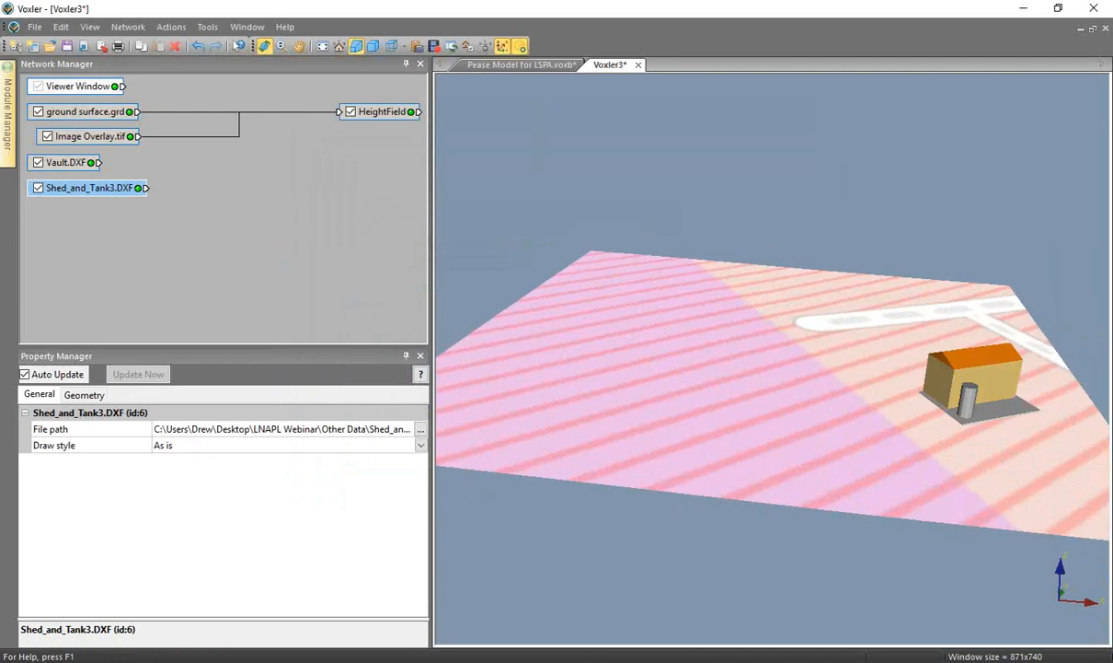
Import Pipe Render2.dxf from the Other Data folder with the default DXF import options
click(34, 27)
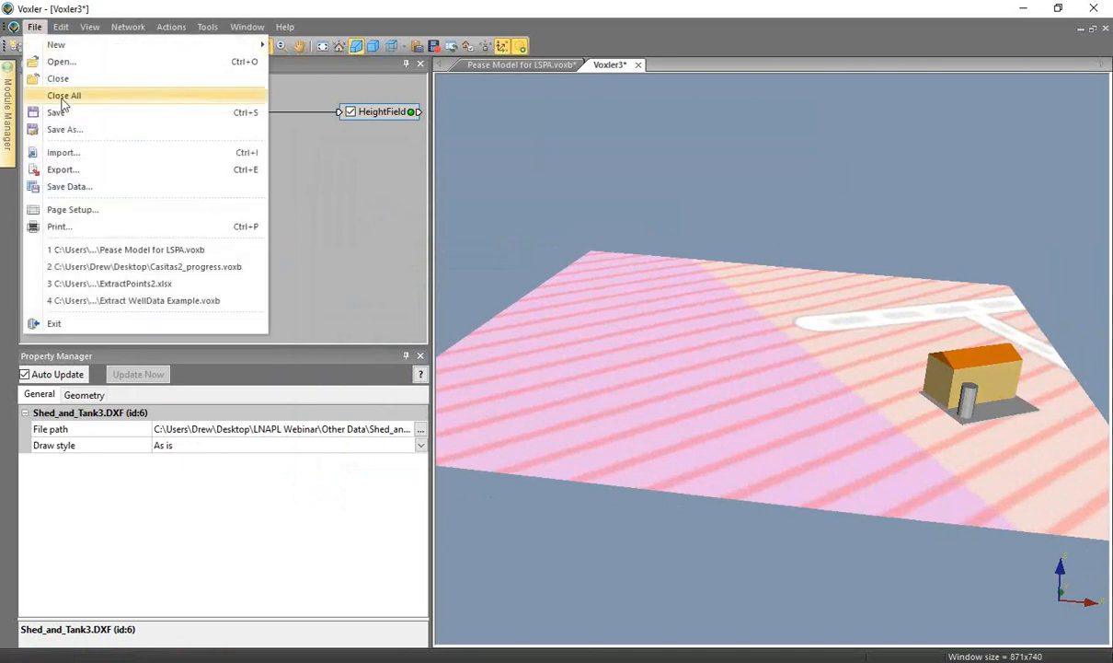
click(69, 152)
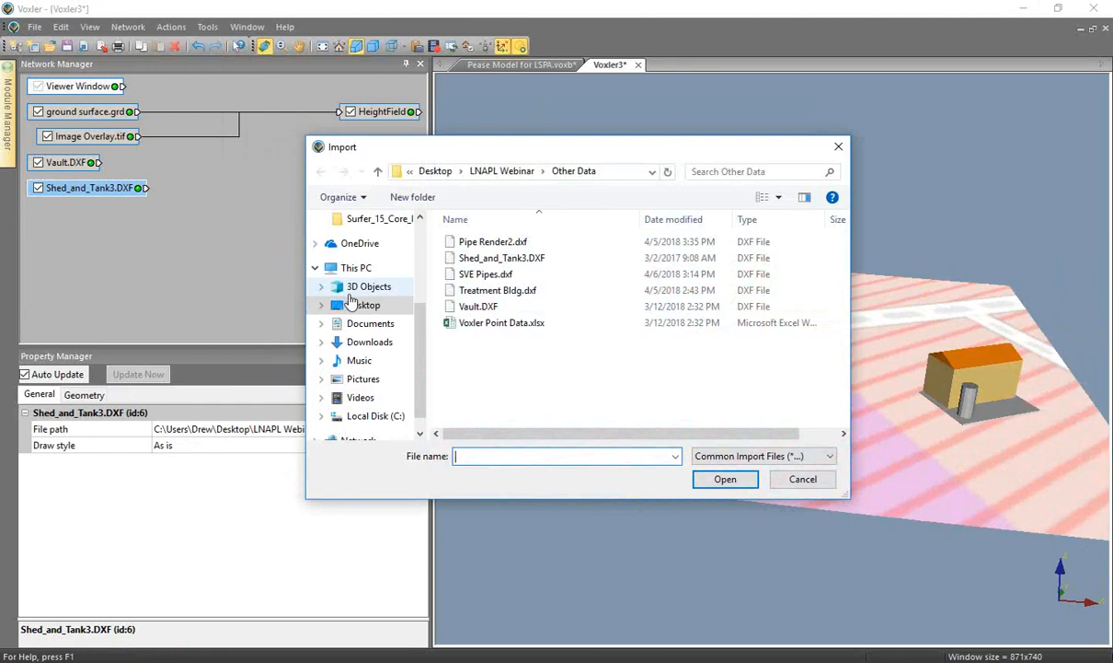
click(527, 244)
click(726, 479)
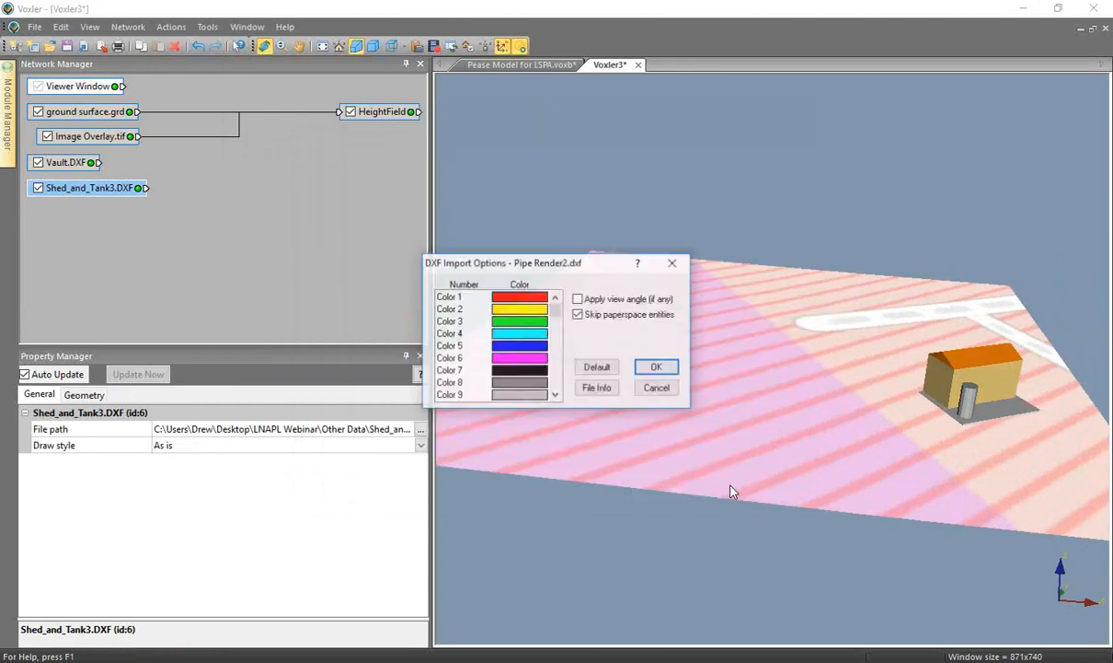
click(658, 365)
Hide the ground surface HeightField and view the pipes, vault and shed together from an oblique angle
drag(667, 603, 593, 329)
click(351, 111)
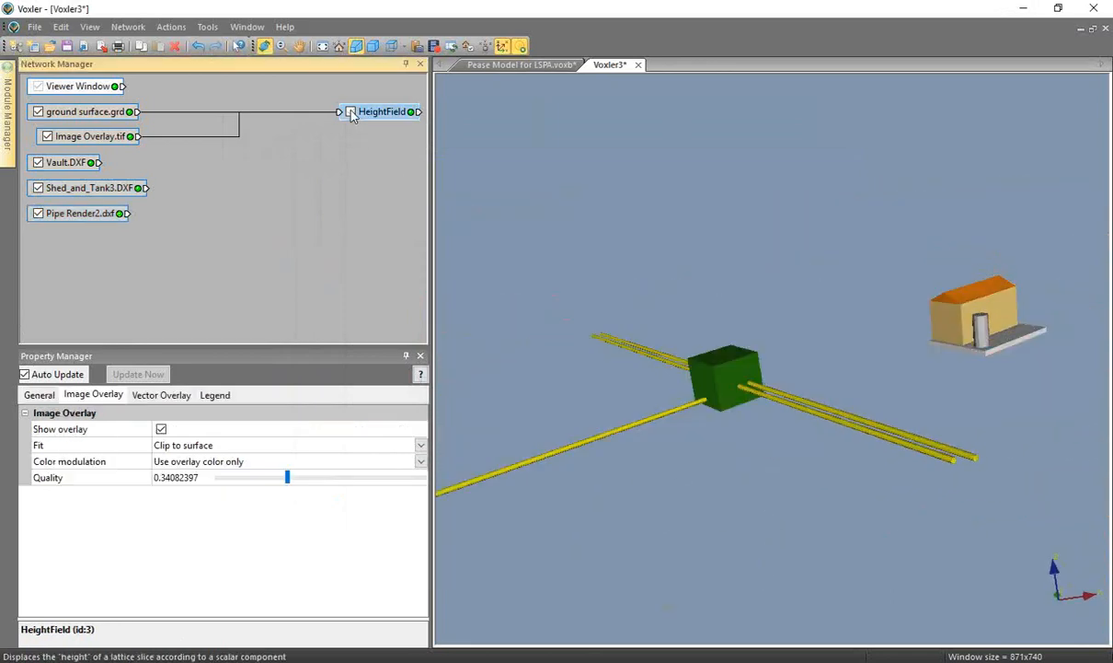
scroll(738, 405, down, 3)
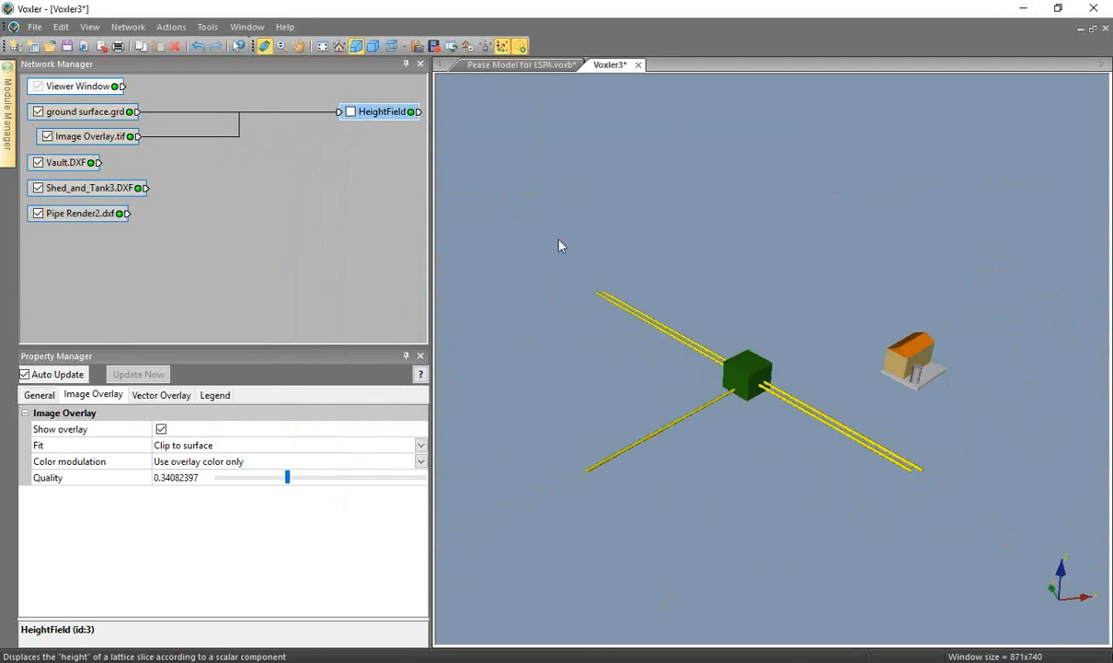
In the Pease Model for LSPA project, locate the Jet Fuel Lines module and toggle its Pipe Render2 output off and on
click(539, 66)
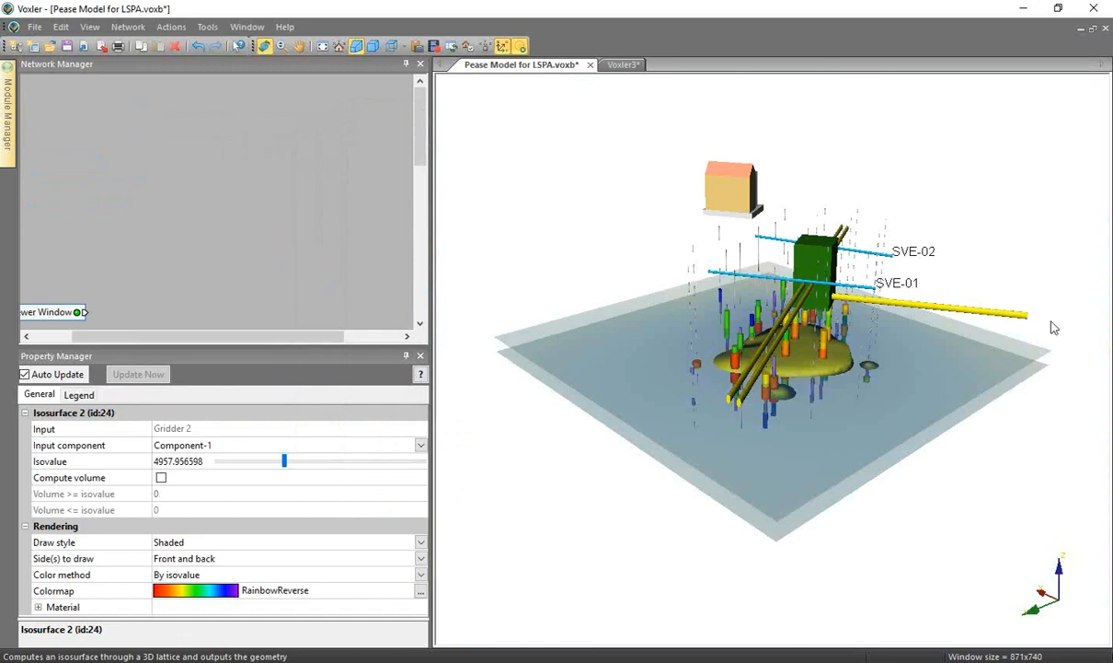
scroll(405, 144, up, 3)
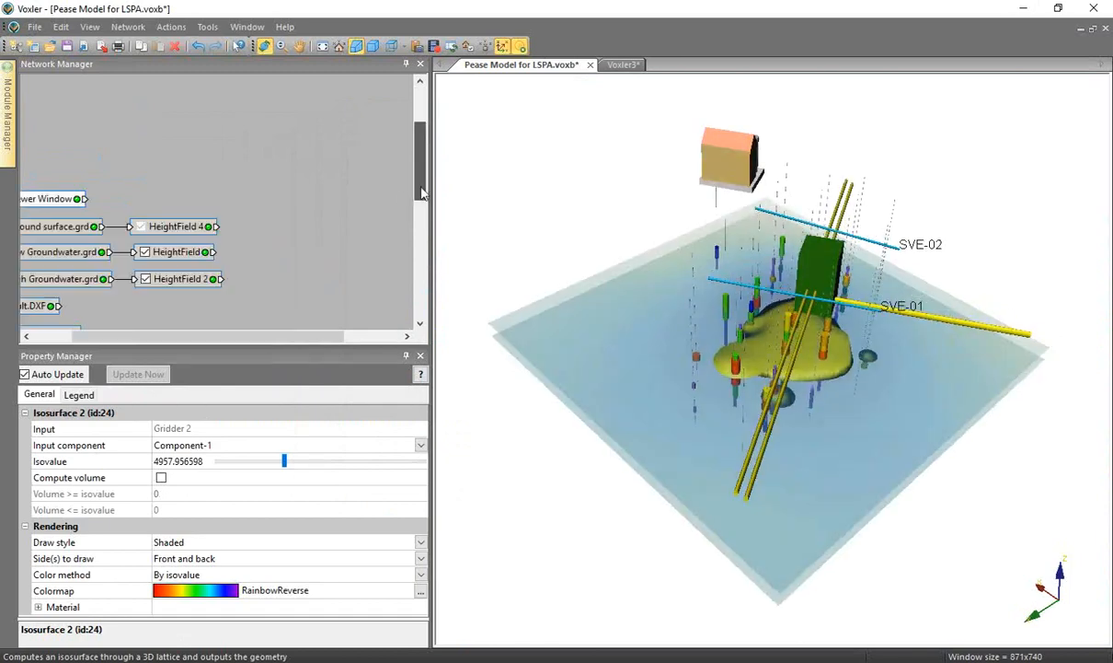
drag(161, 335, 120, 333)
drag(420, 142, 429, 246)
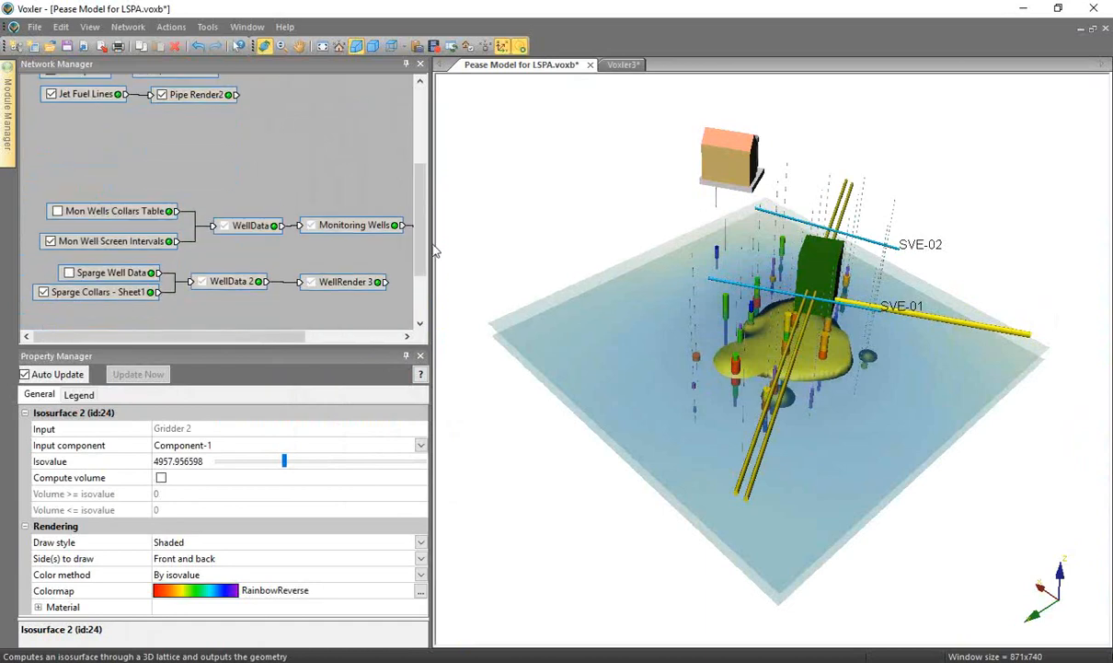
scroll(258, 184, up, 2)
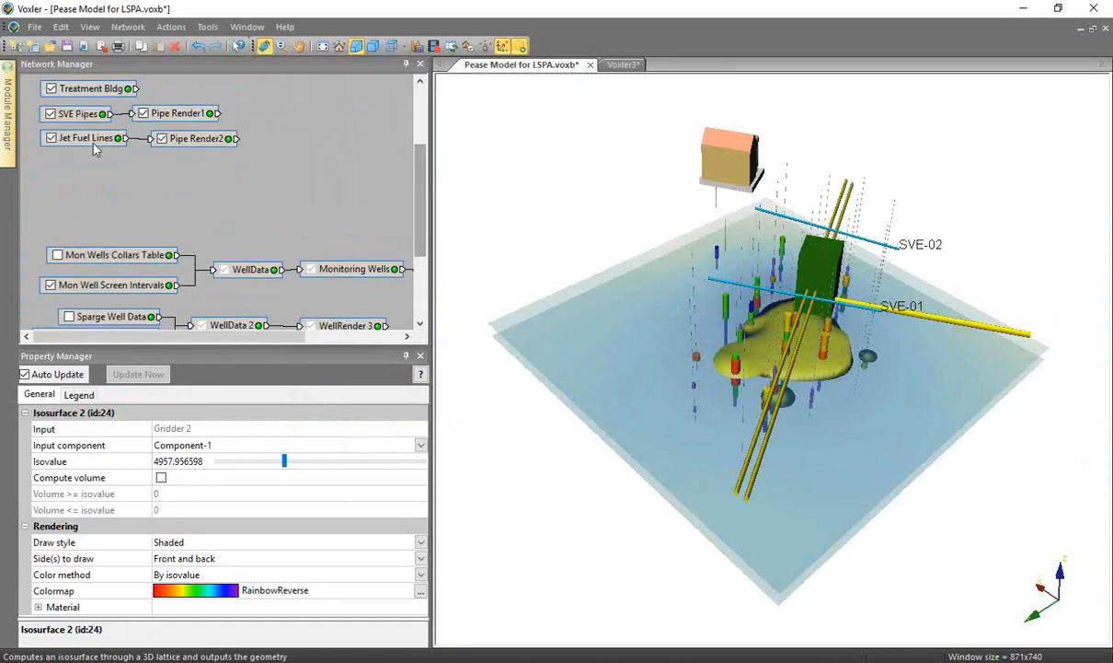
click(97, 137)
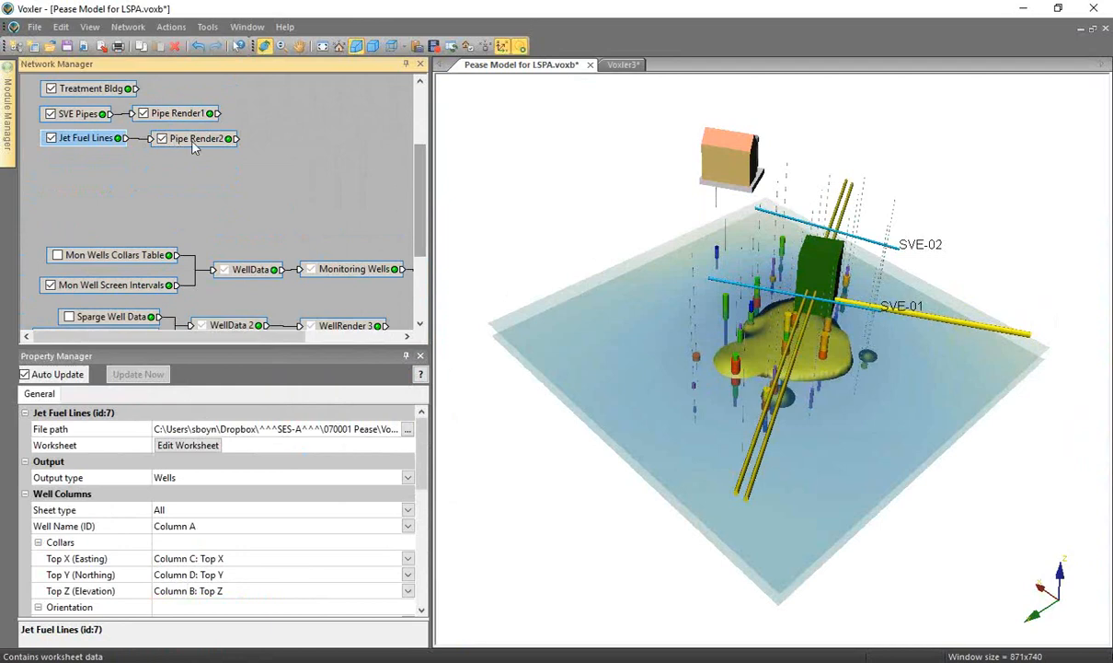
click(155, 134)
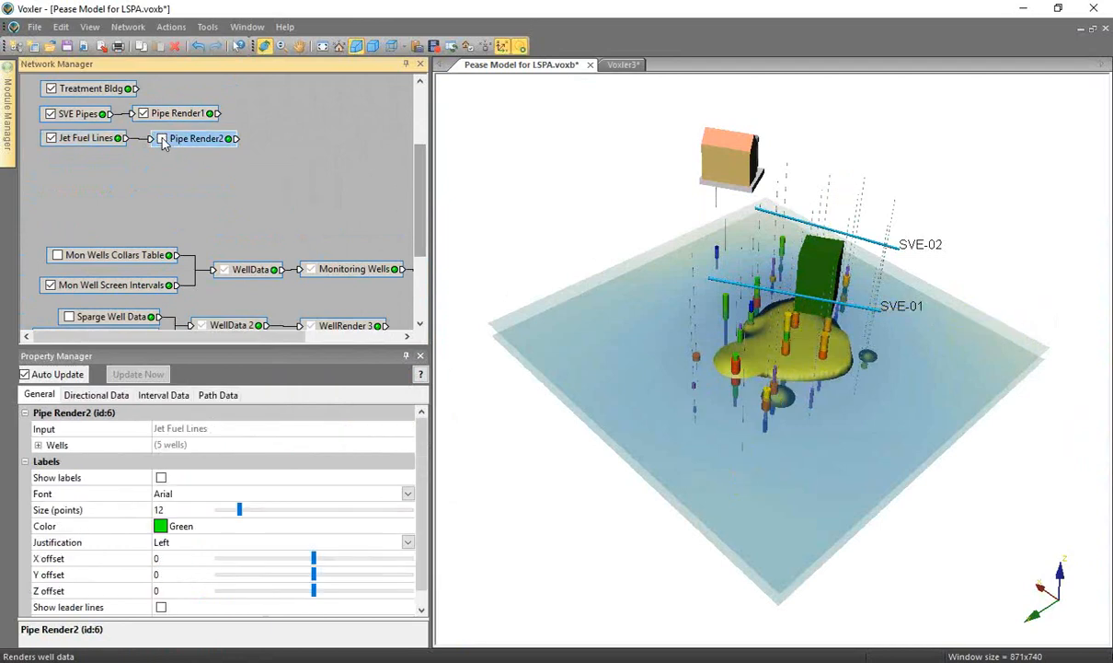
click(68, 140)
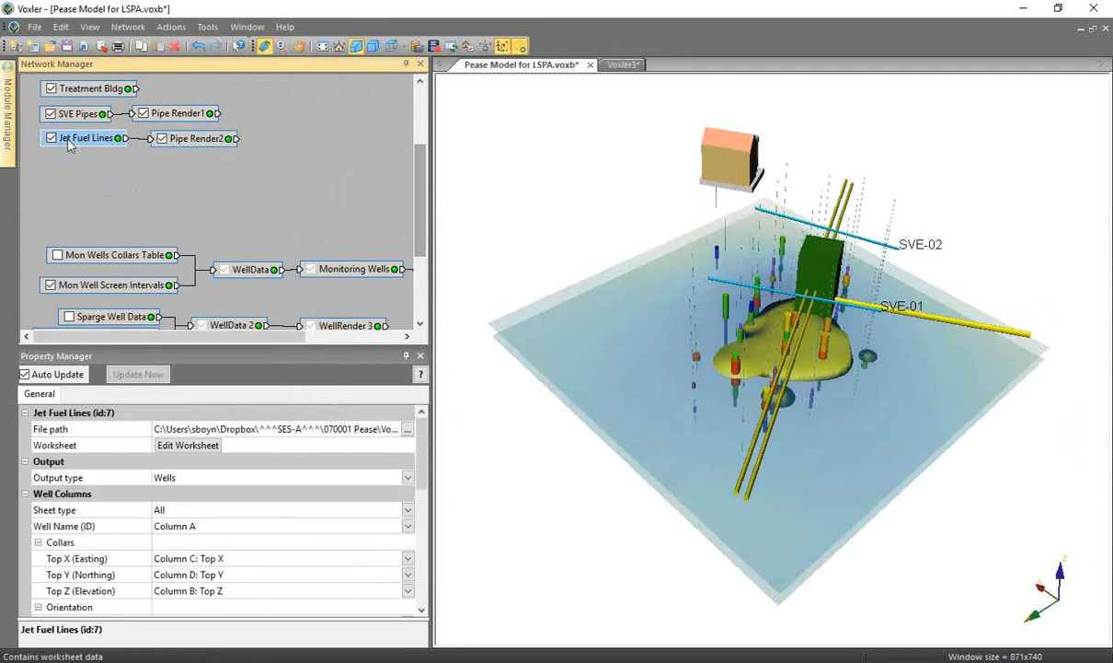
Open the Jet Fuel Lines worksheet and examine its coordinate, azimuth, dip and length columns
click(204, 446)
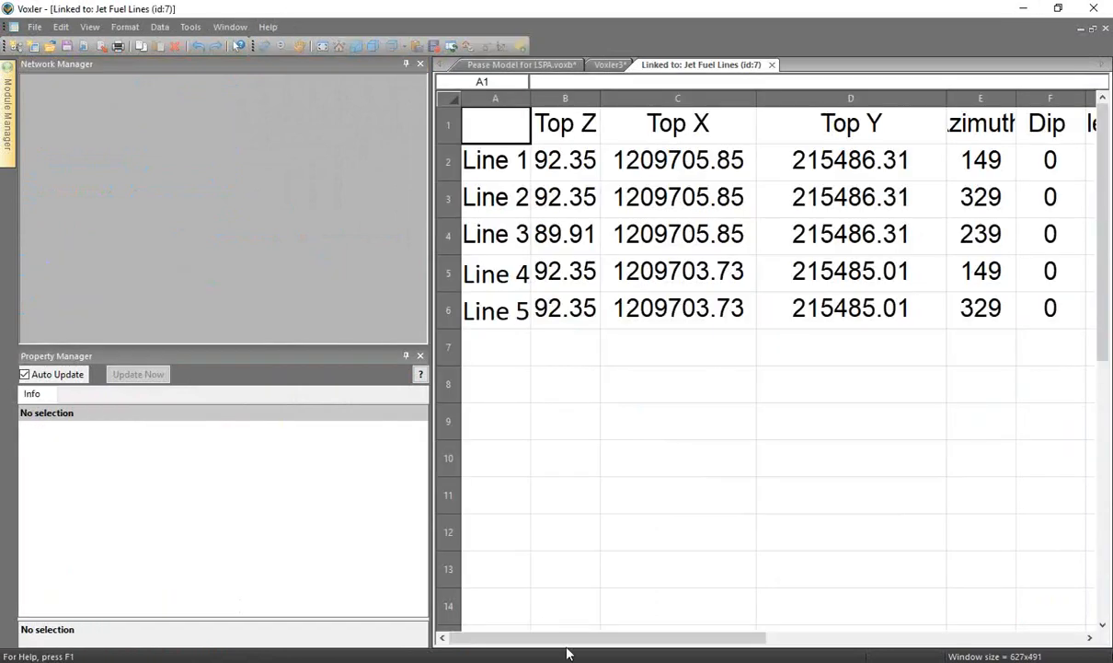
drag(579, 642, 741, 656)
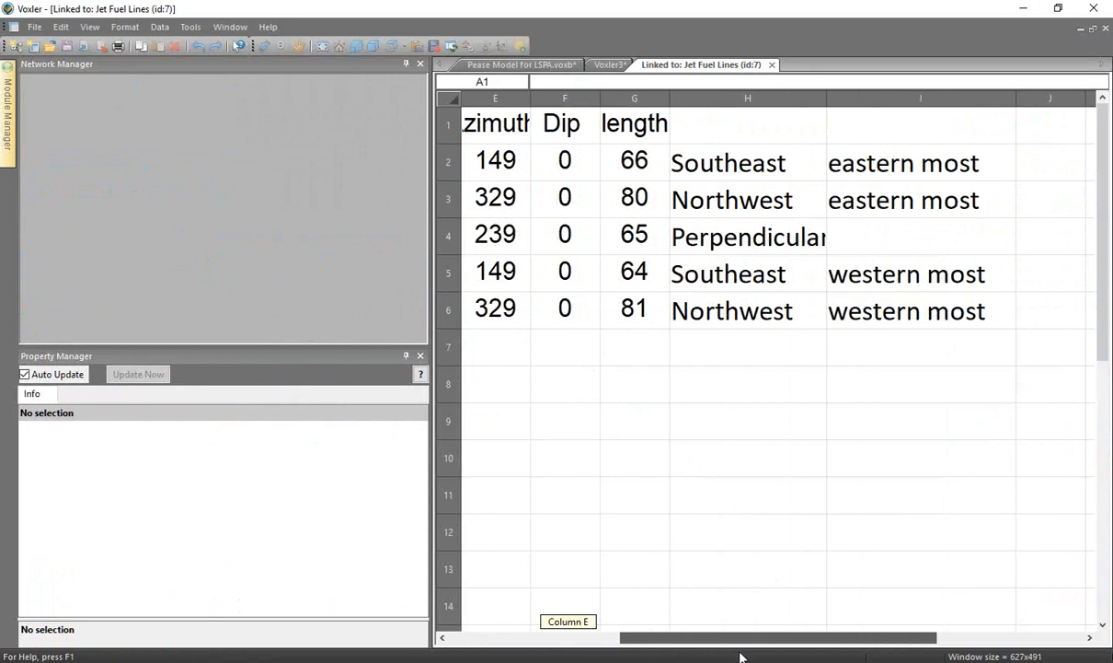
drag(742, 656, 601, 657)
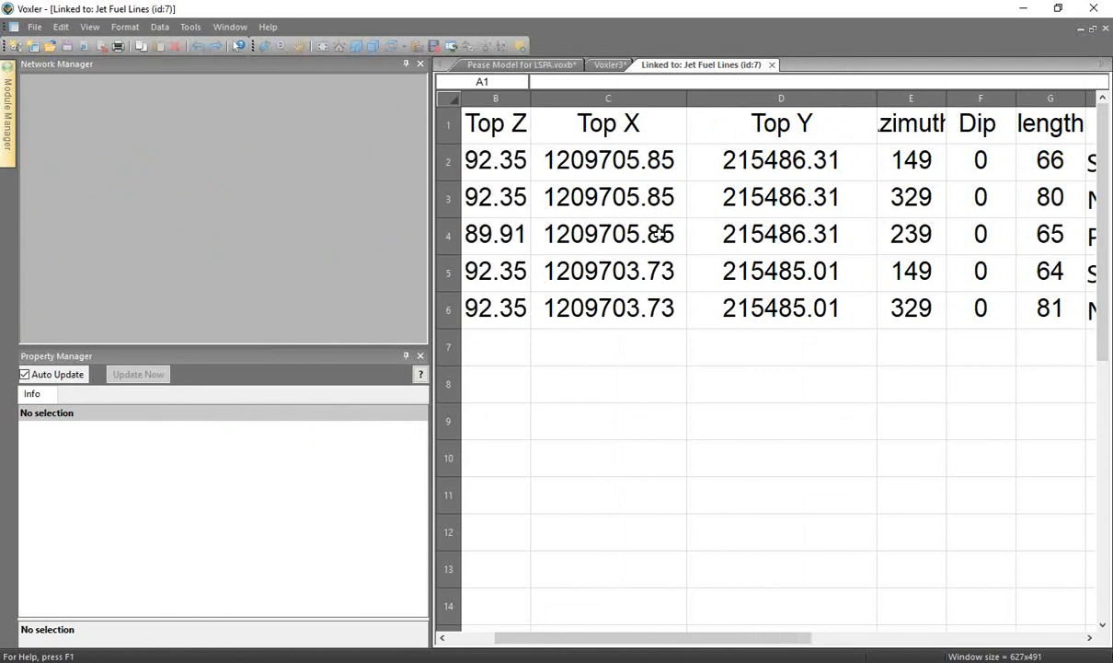
Return to the Voxler3 project and import High Groundwater.grd from the Surfaces folder as a curvilinear lattice using component 1
click(609, 65)
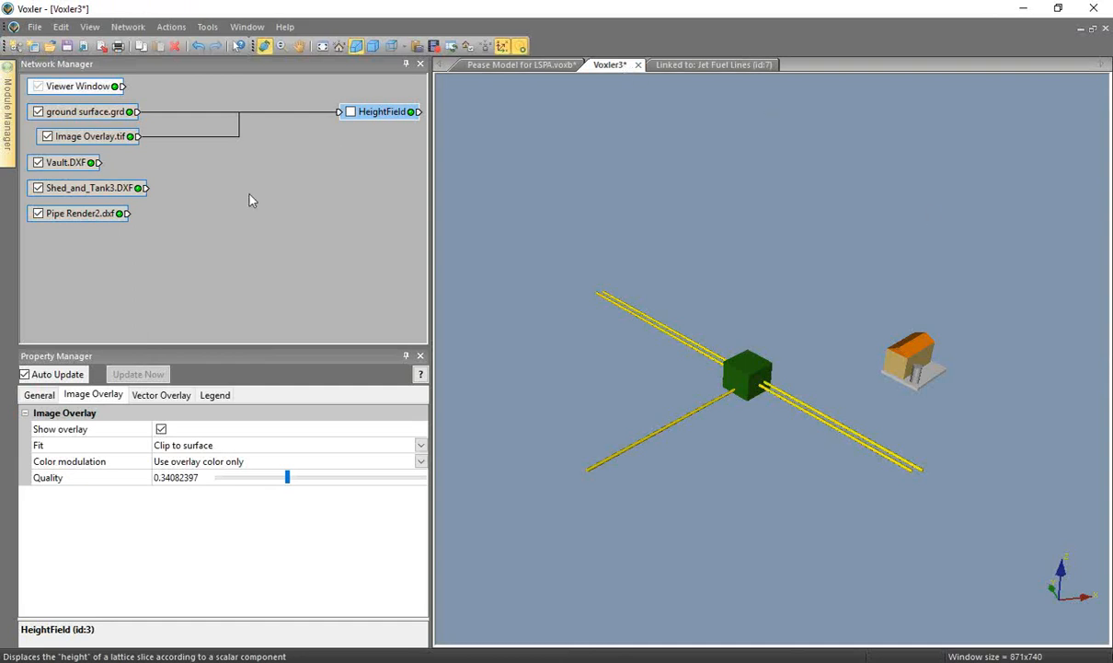
click(34, 27)
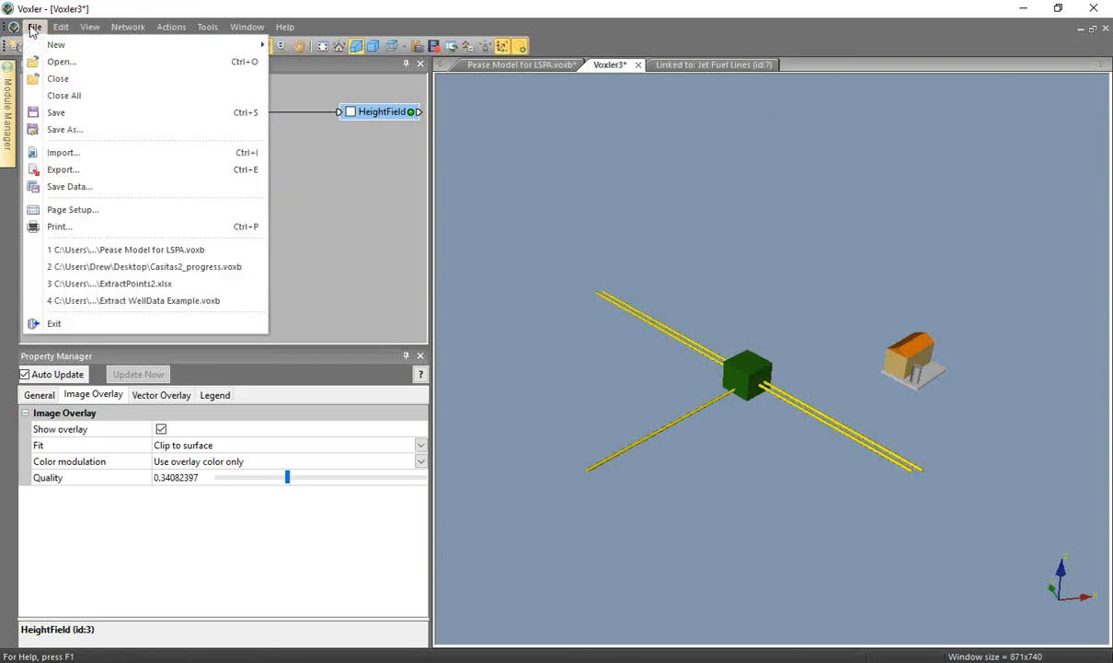
click(72, 155)
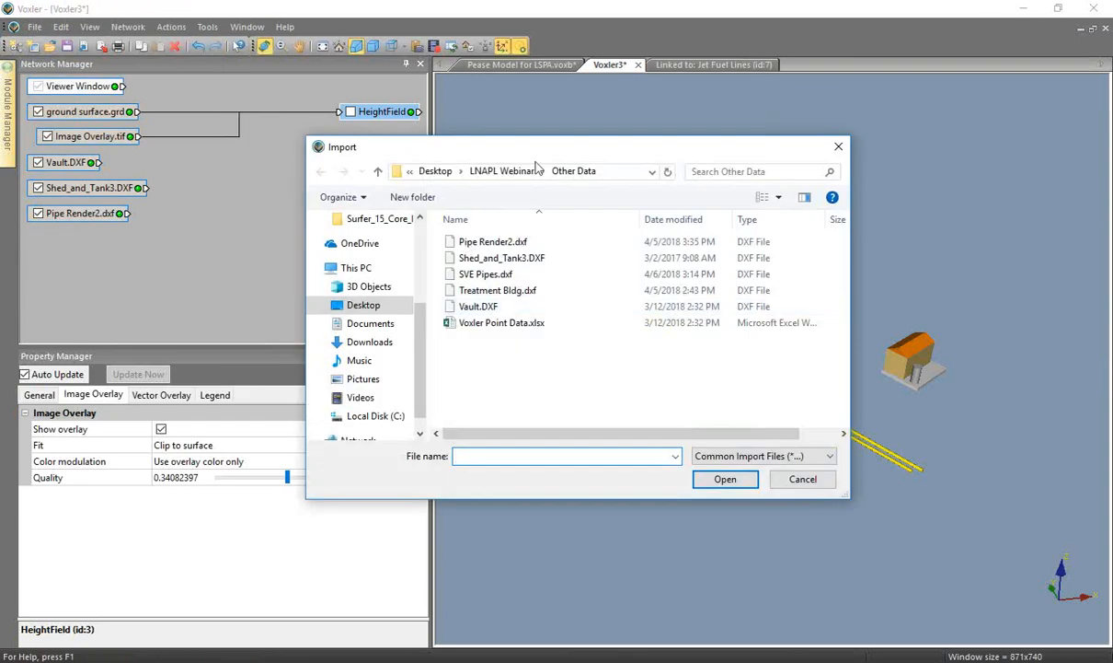
click(511, 175)
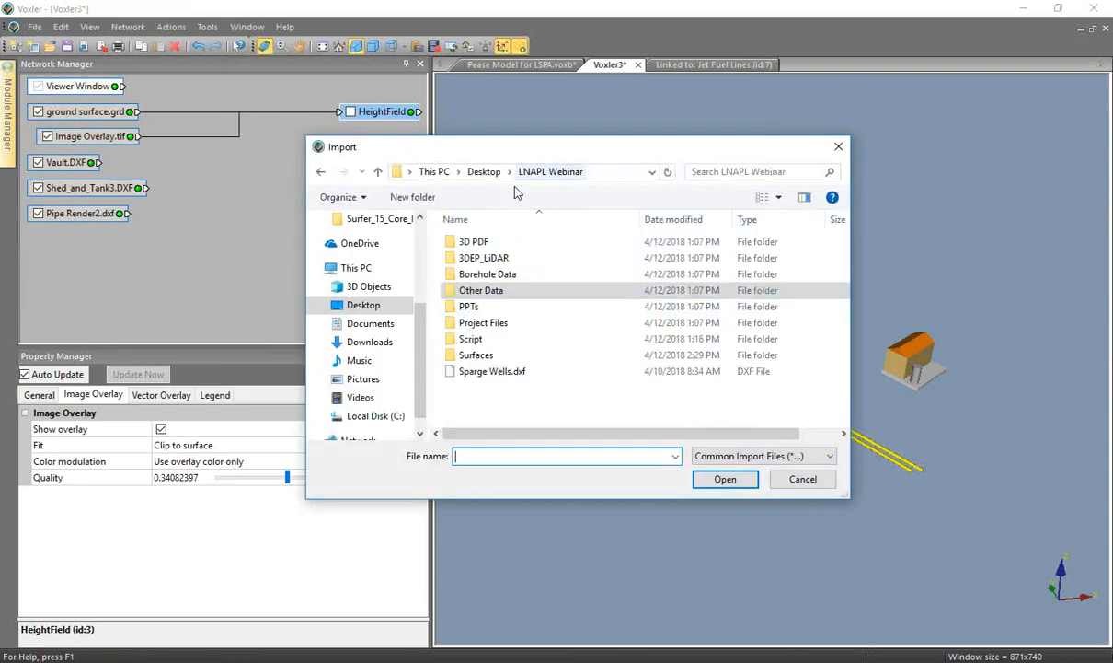
click(485, 357)
double_click(484, 357)
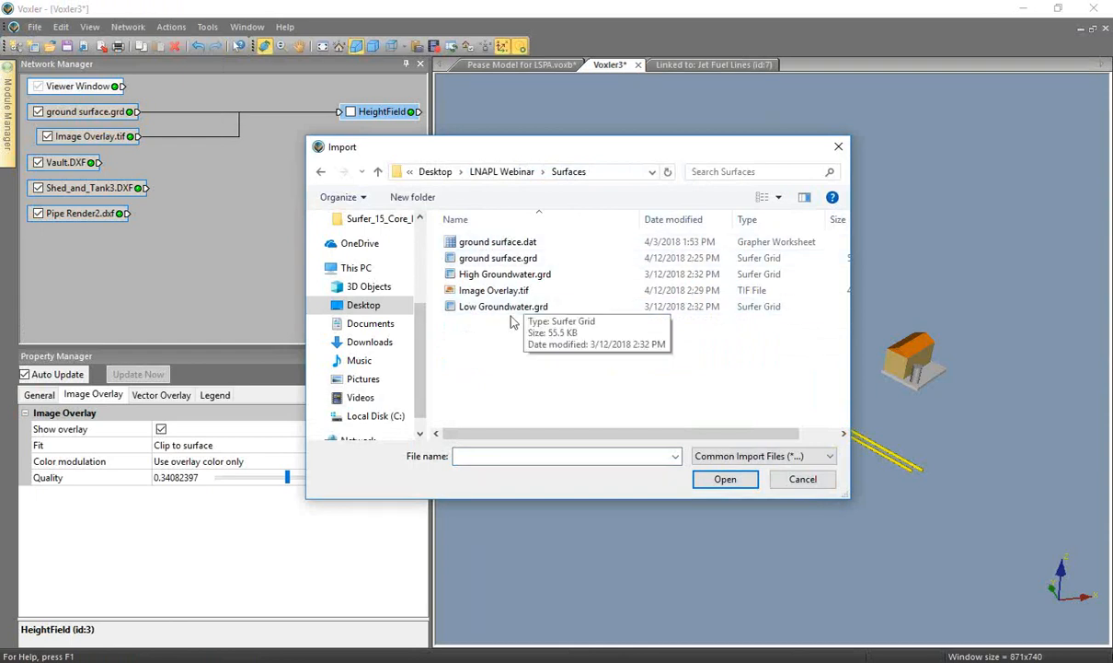
click(502, 275)
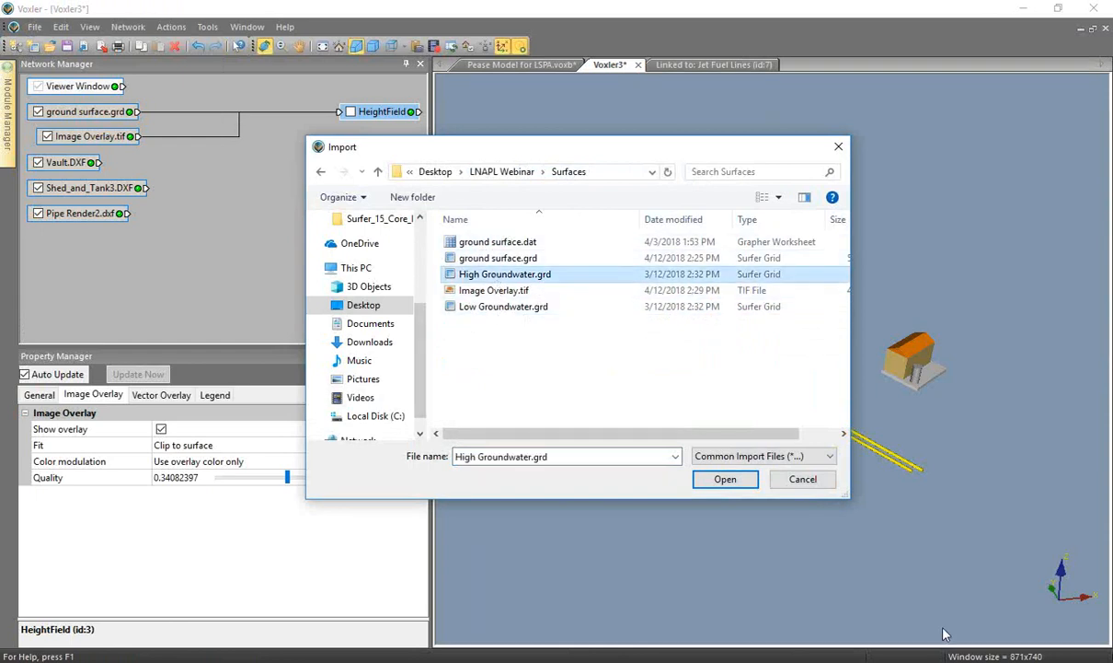
click(726, 479)
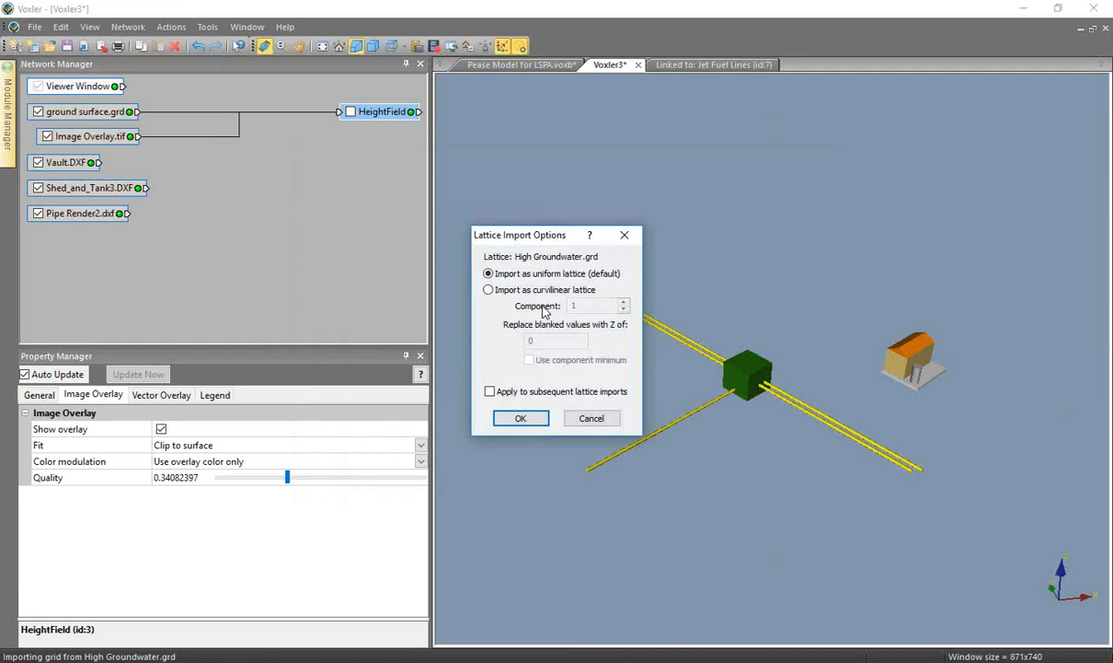
click(489, 291)
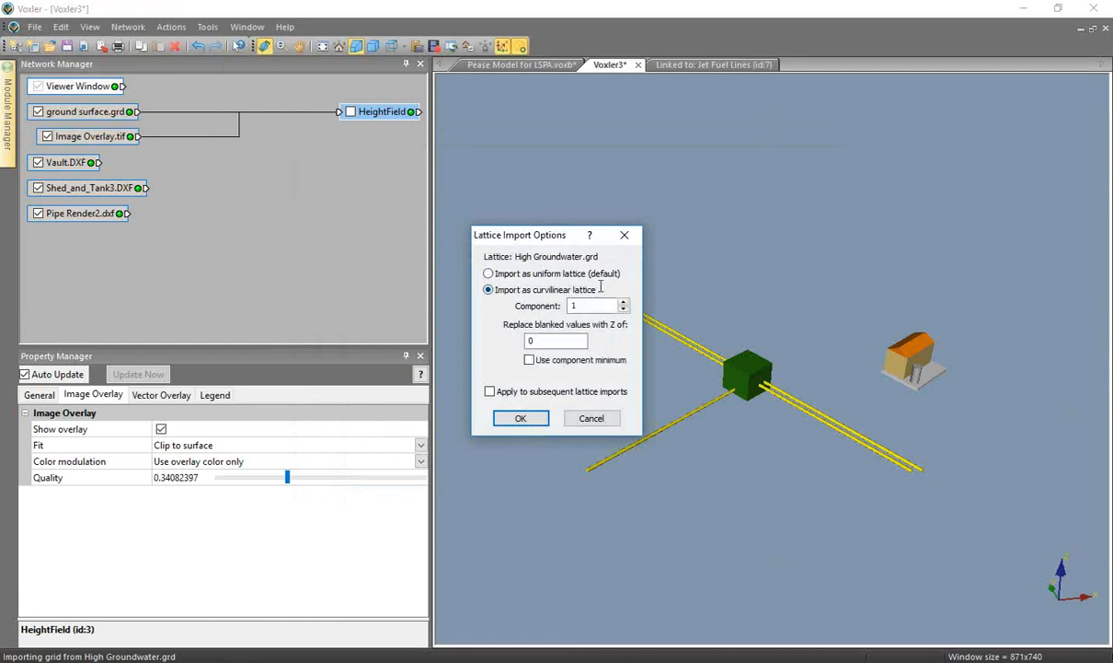
click(521, 419)
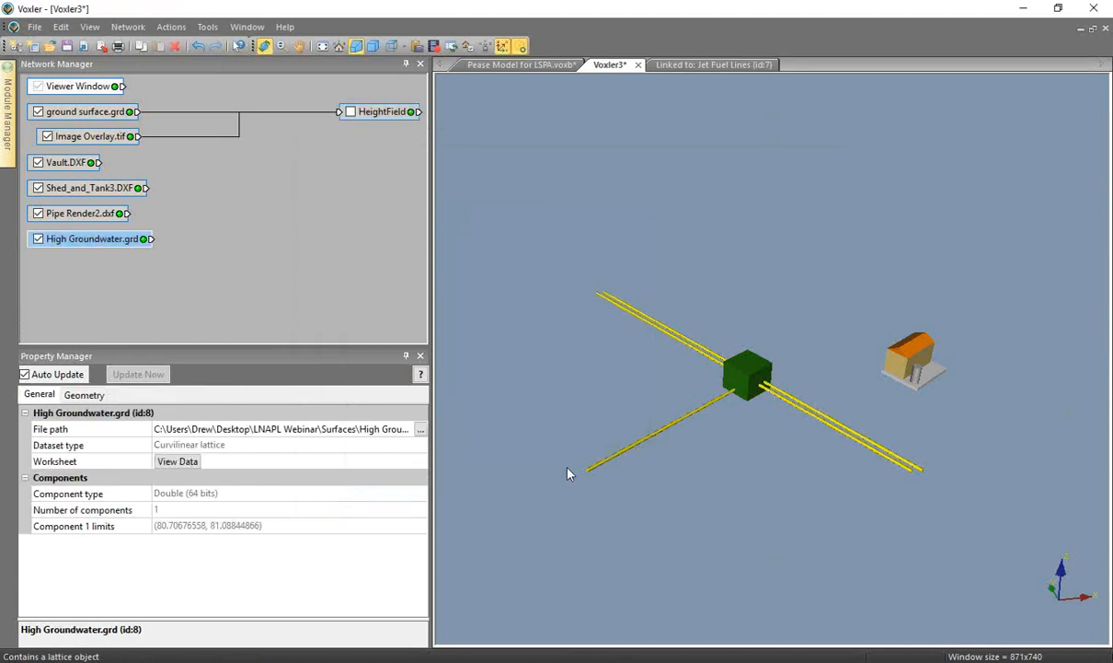
Add a HeightField graphics output to High Groundwater.grd and view the surface obliquely beneath the pipes
right_click(78, 246)
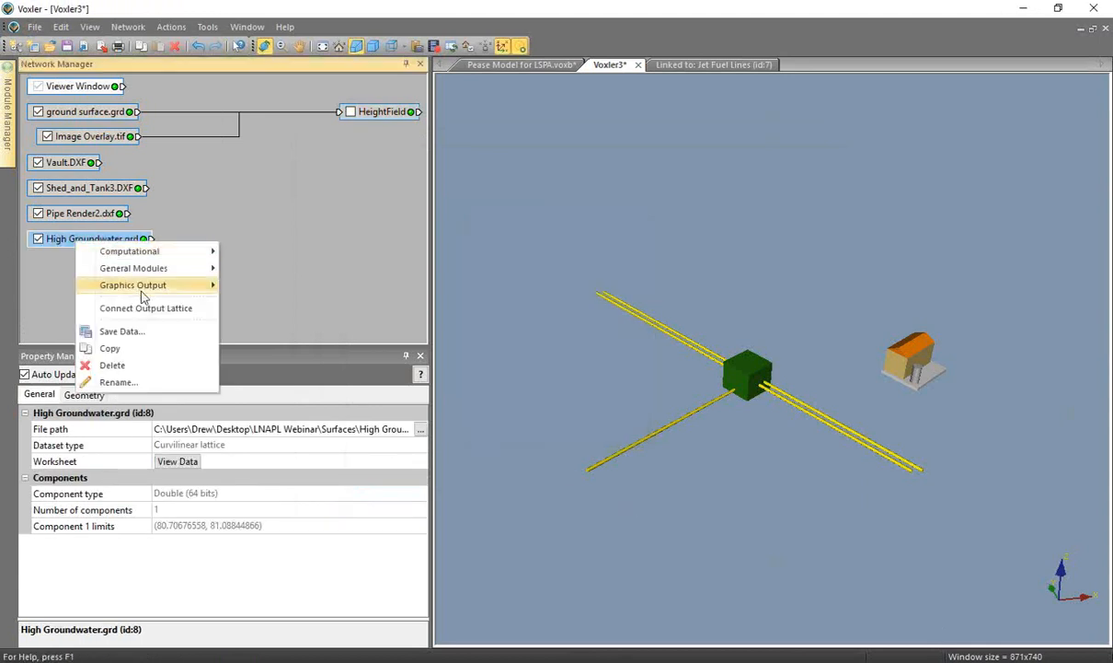
mouse_move(138, 287)
click(265, 354)
drag(661, 526, 776, 515)
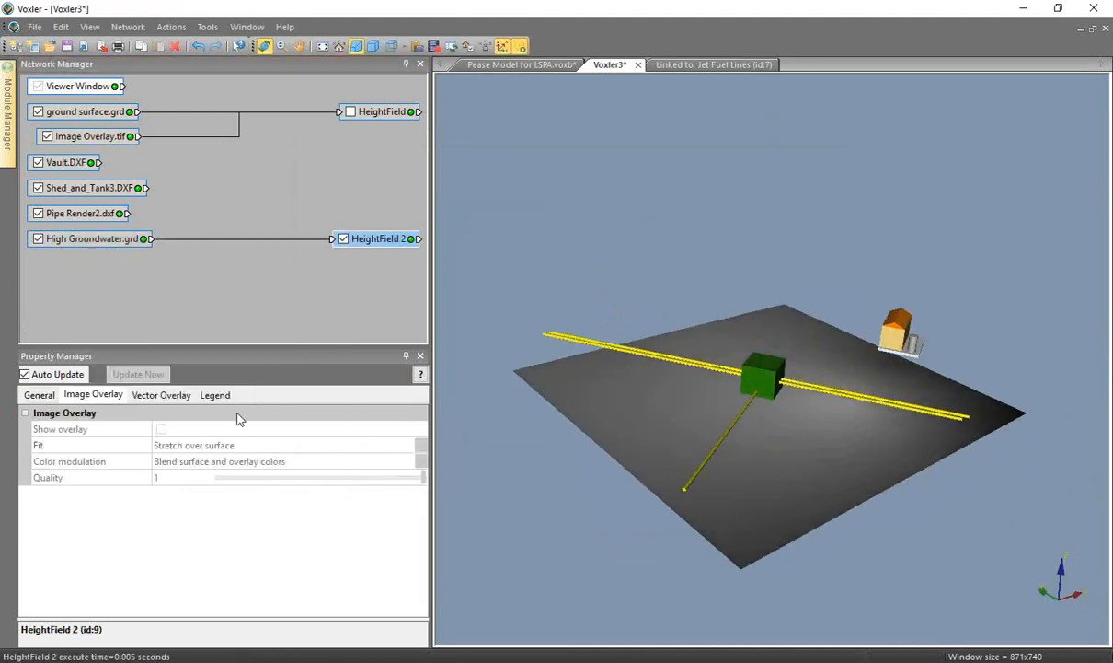
Set the high groundwater HeightField's colormap to Storm and its opacity to about 0.42
click(47, 390)
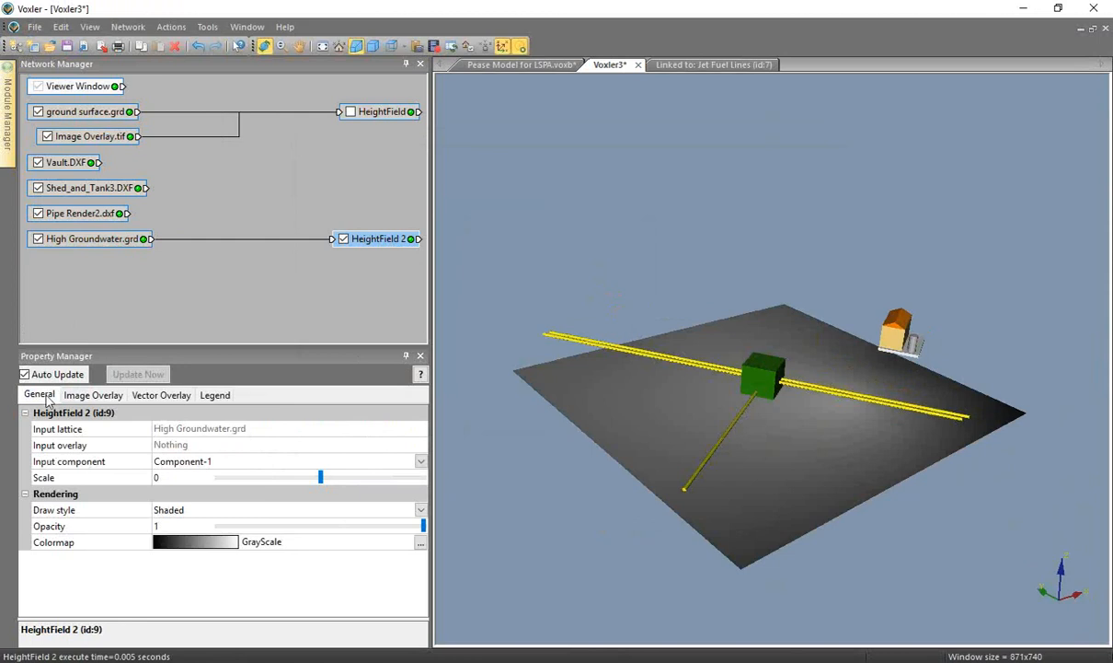
click(232, 542)
drag(281, 561, 285, 644)
click(214, 641)
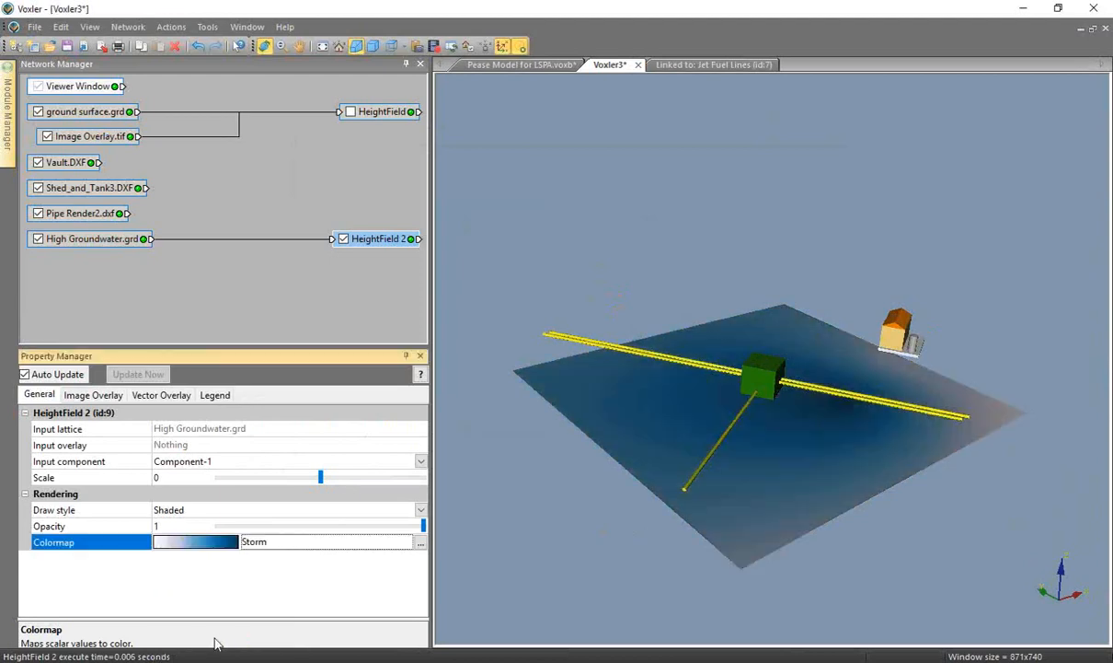
click(402, 533)
drag(401, 532, 304, 526)
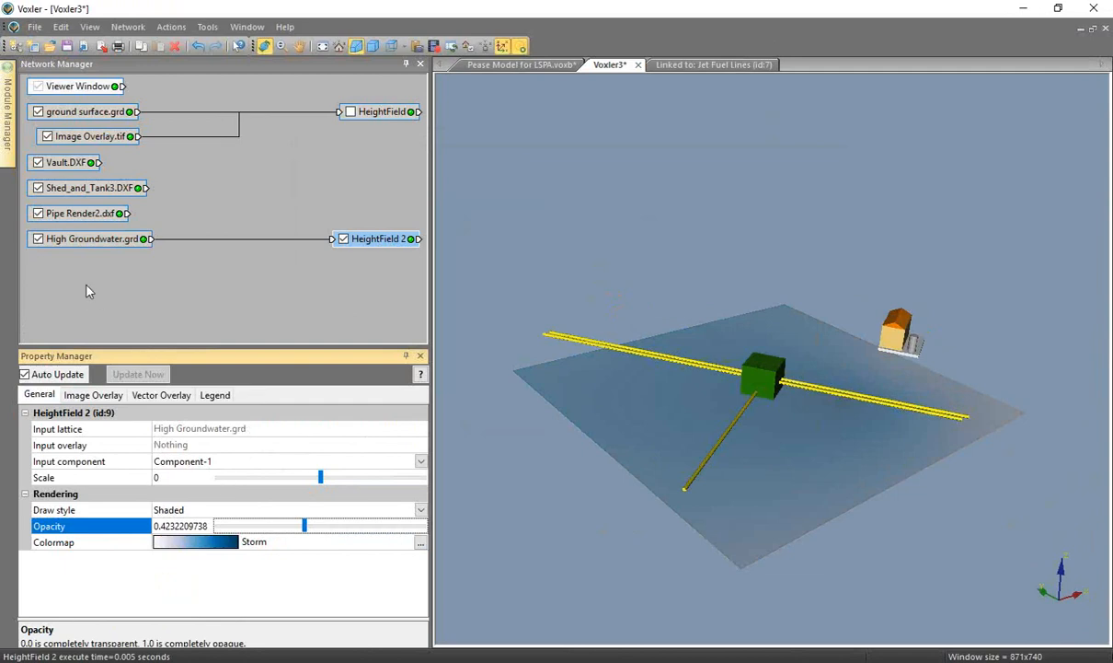
Import Low Groundwater.grd from the Surfaces folder as a curvilinear lattice using component 1
click(34, 26)
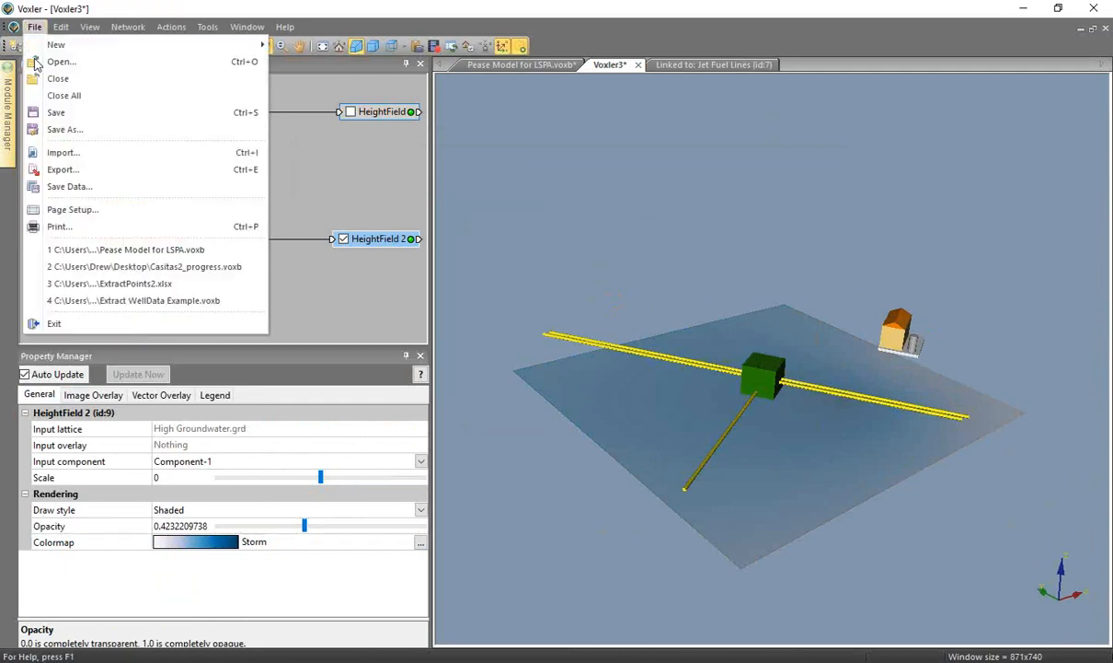
click(66, 152)
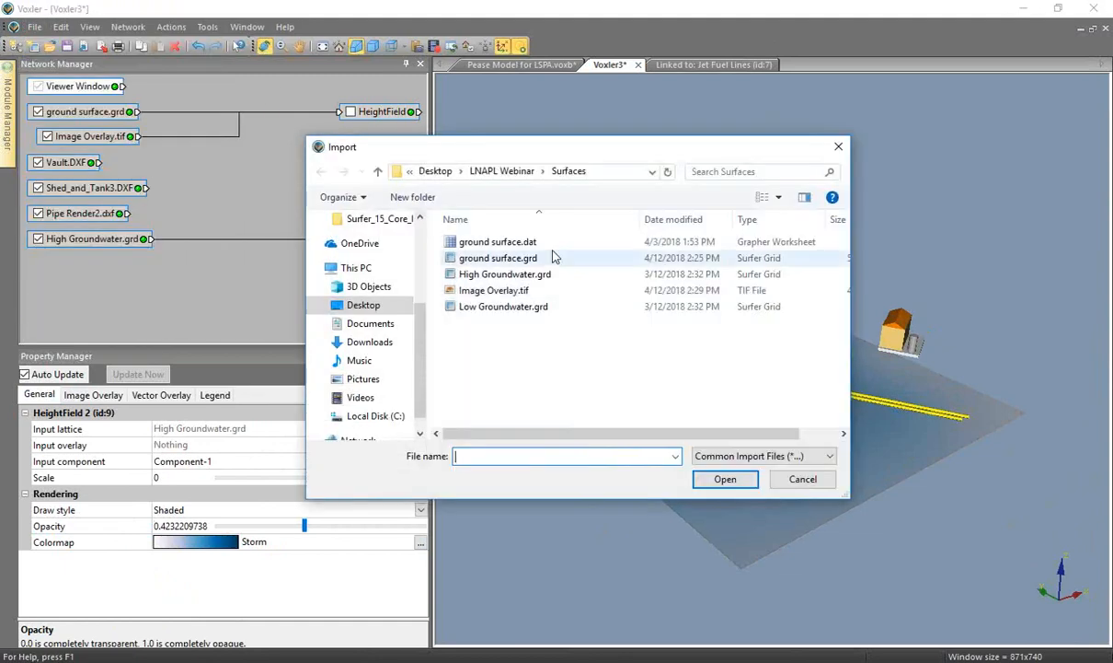
click(506, 306)
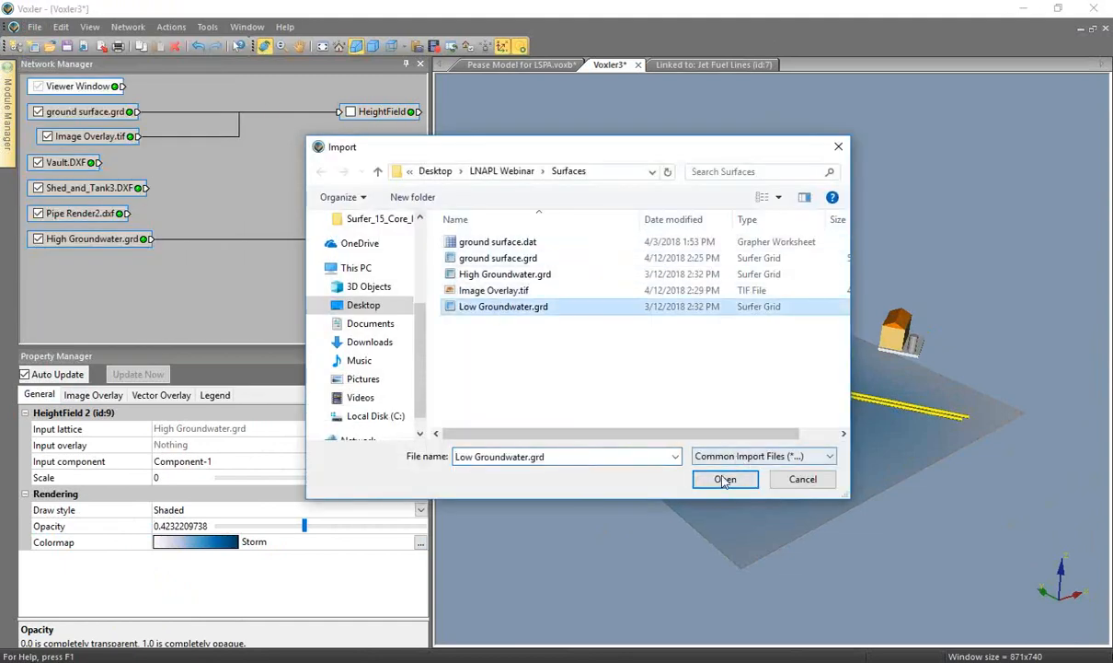
click(725, 480)
click(488, 289)
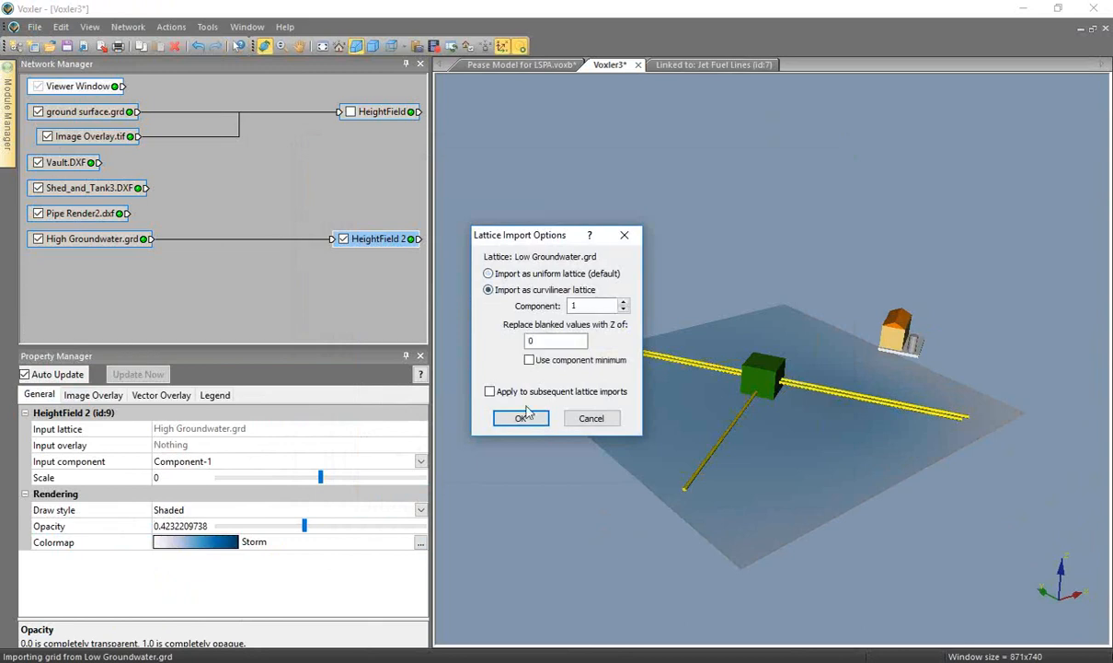
click(521, 418)
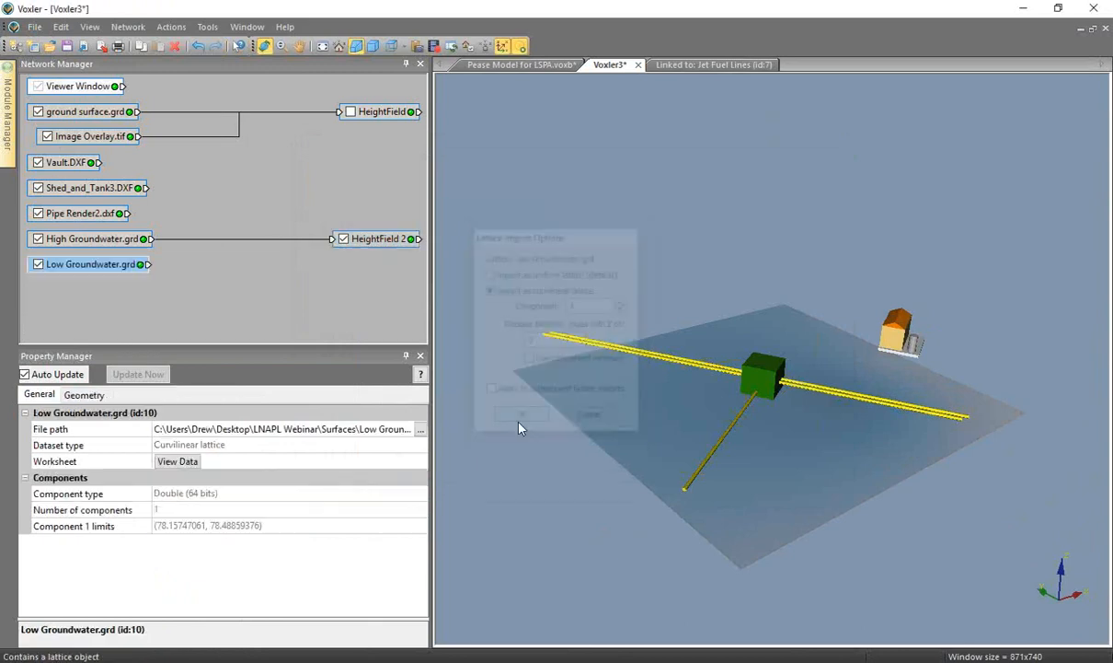
Add a HeightField graphics output to Low Groundwater.grd and set its colormap to Storm
right_click(80, 269)
mouse_move(173, 310)
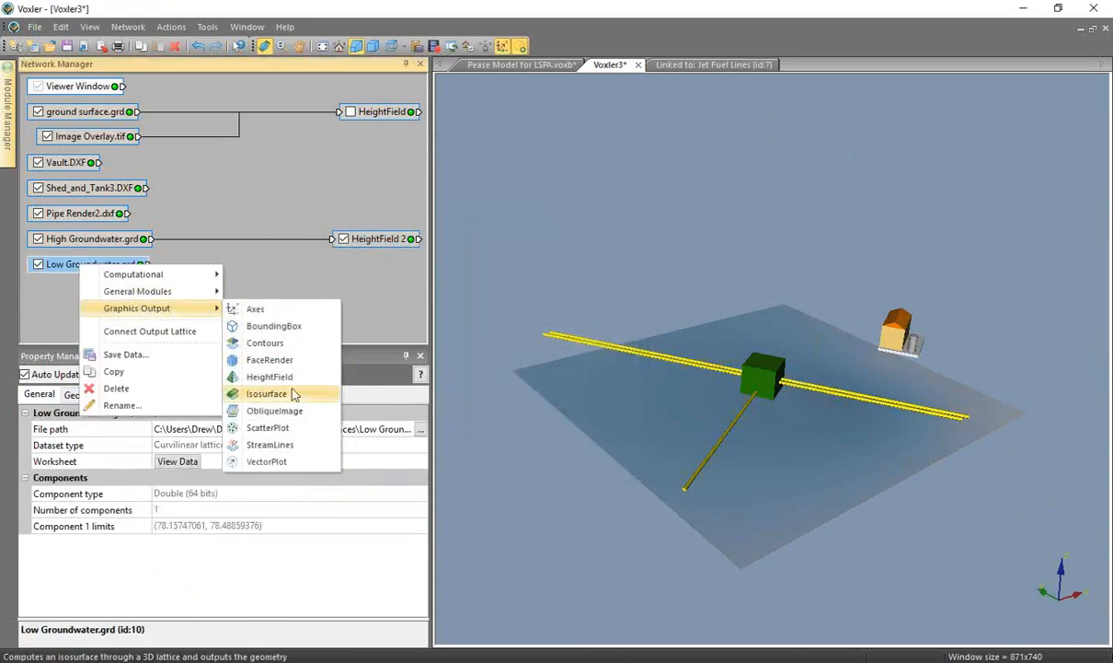
click(277, 377)
click(210, 548)
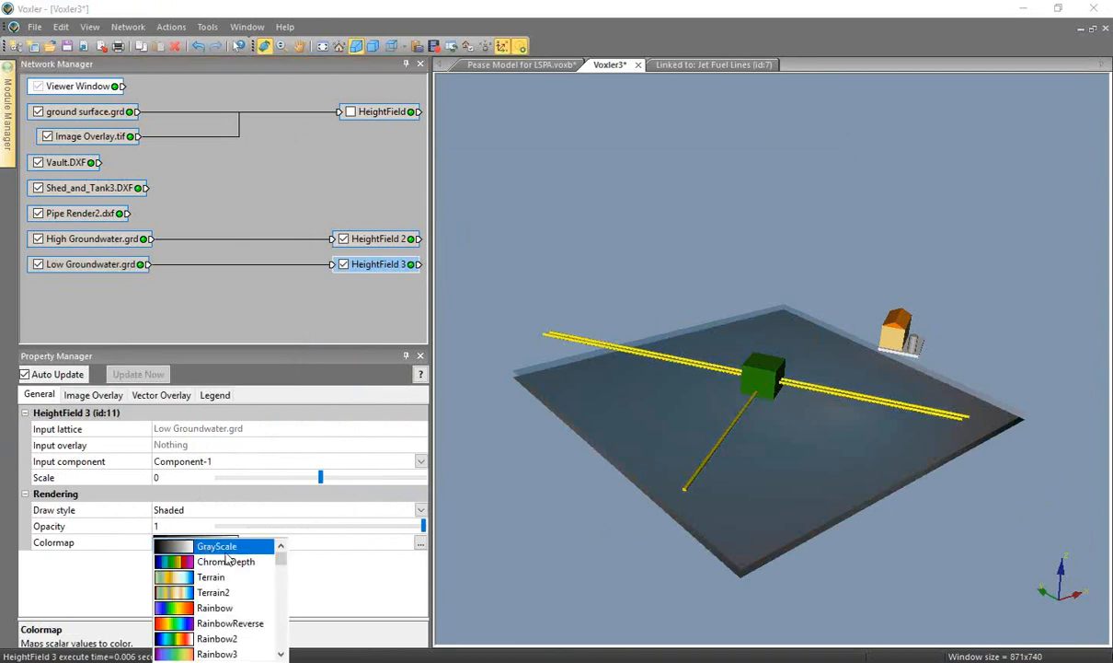
scroll(283, 568, down, 8)
drag(279, 592, 280, 641)
click(233, 638)
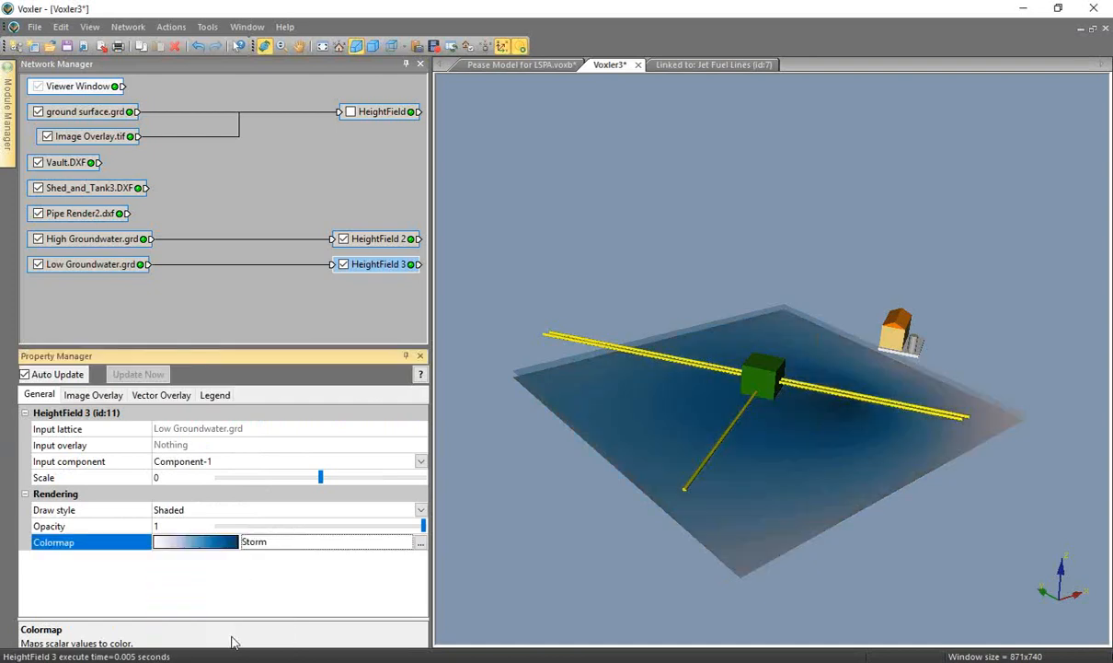
Set the low groundwater HeightField's opacity to about 0.2 and compare both groundwater surfaces from the side
click(110, 524)
text(40)
key(Return)
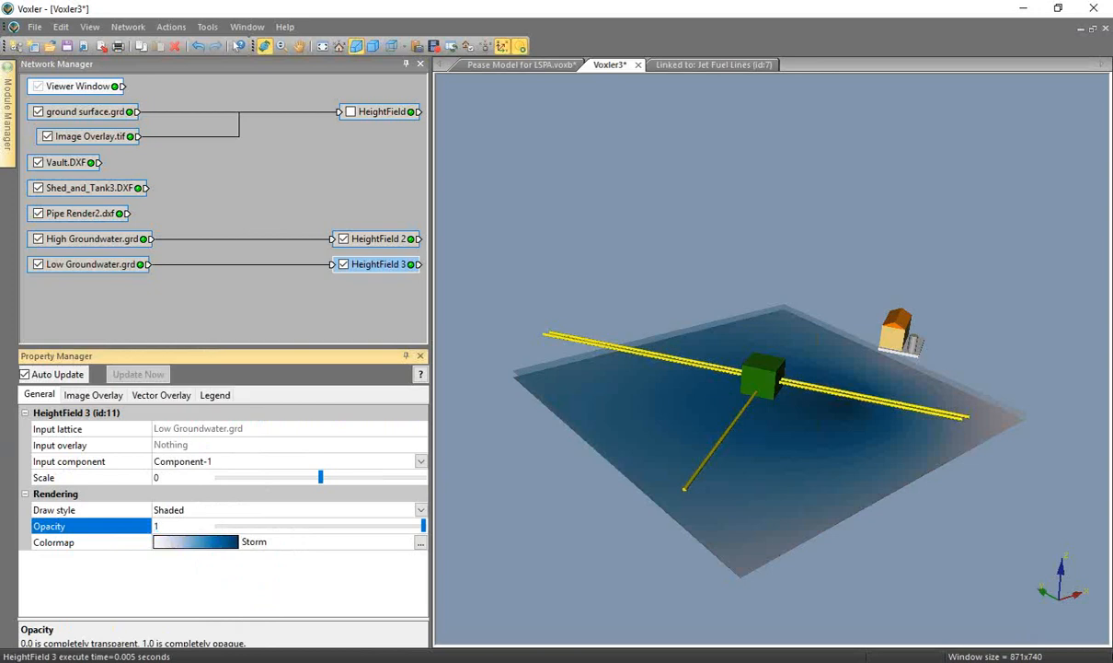
click(389, 526)
drag(389, 531, 261, 533)
drag(603, 539, 768, 453)
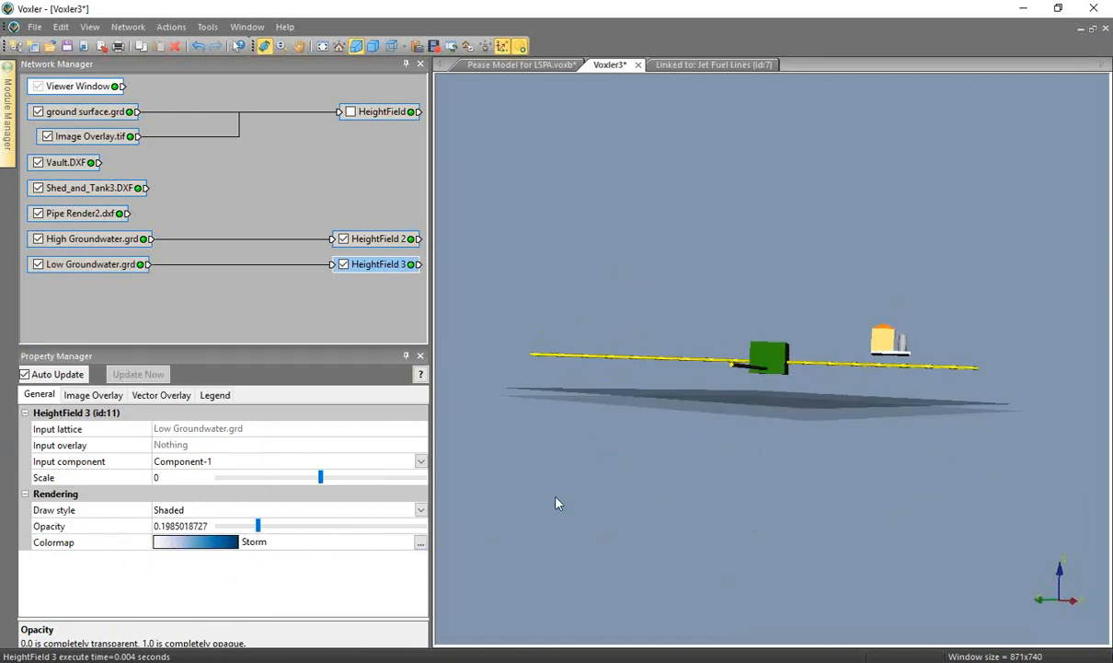
drag(557, 504, 563, 484)
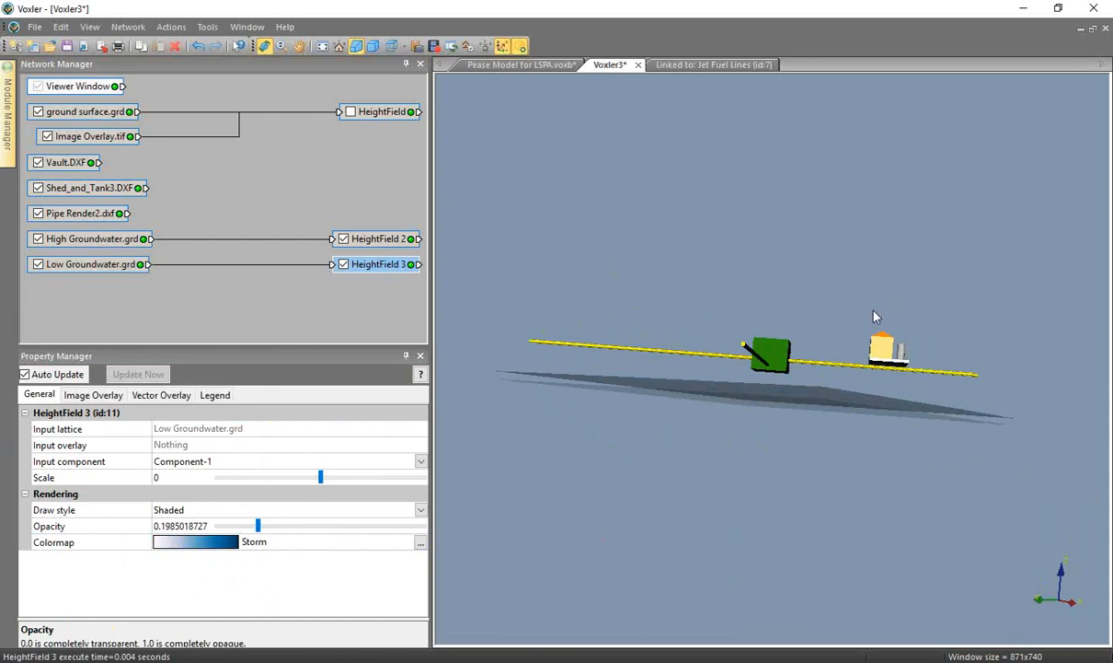
drag(903, 482, 876, 511)
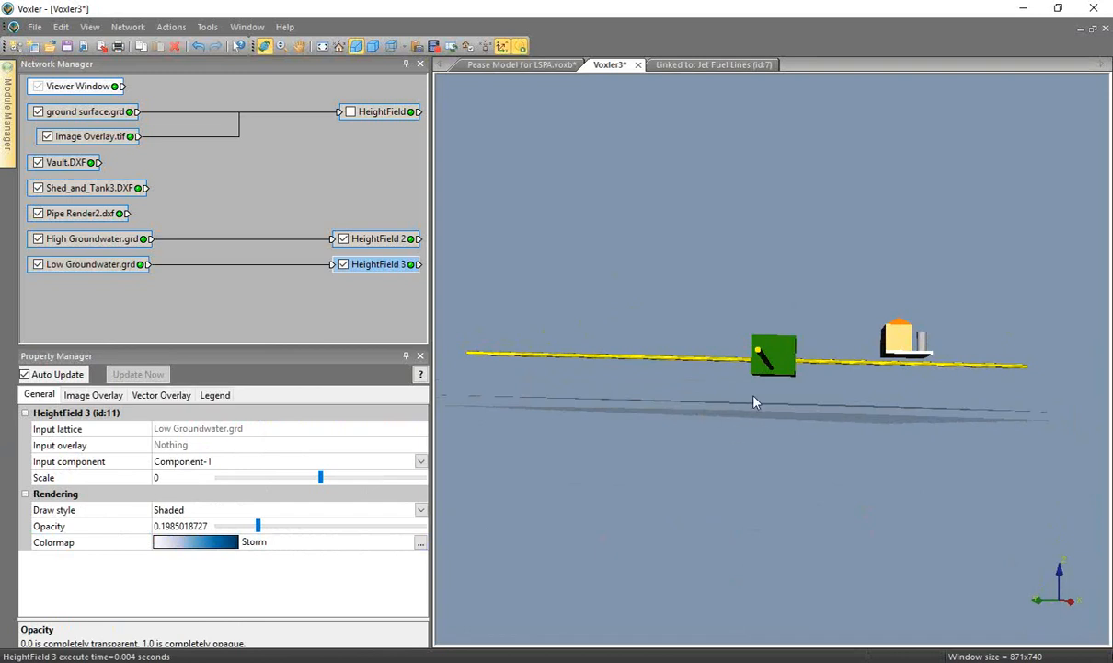
drag(755, 402, 808, 437)
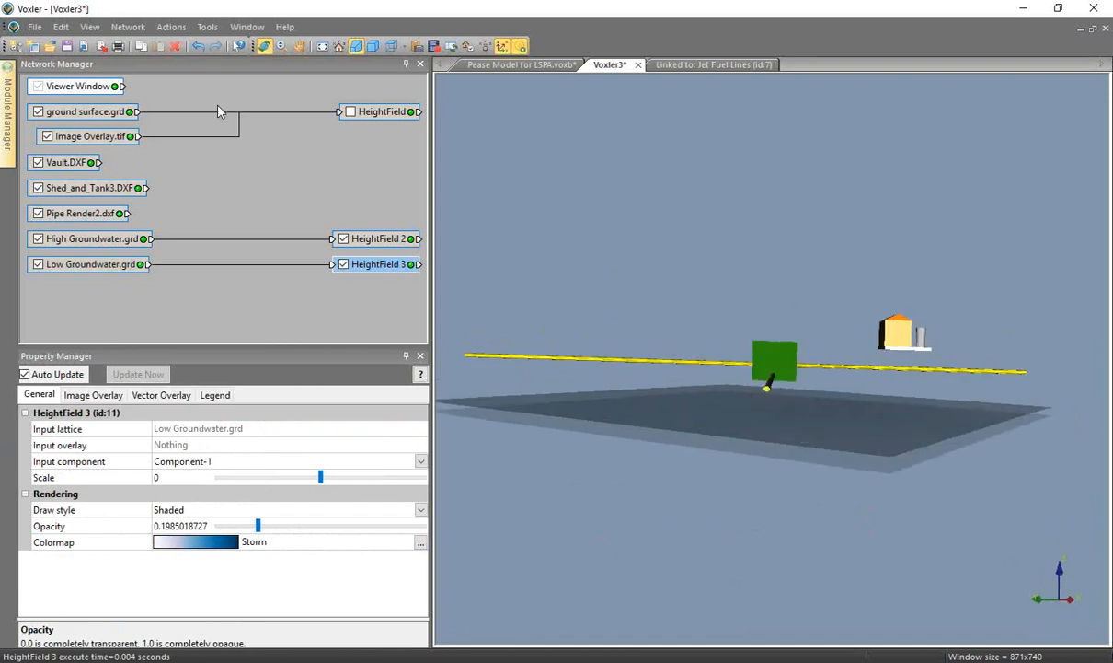
Set the Viewer Window's vertical exaggeration to 3 and fit the whole model in the view
click(74, 89)
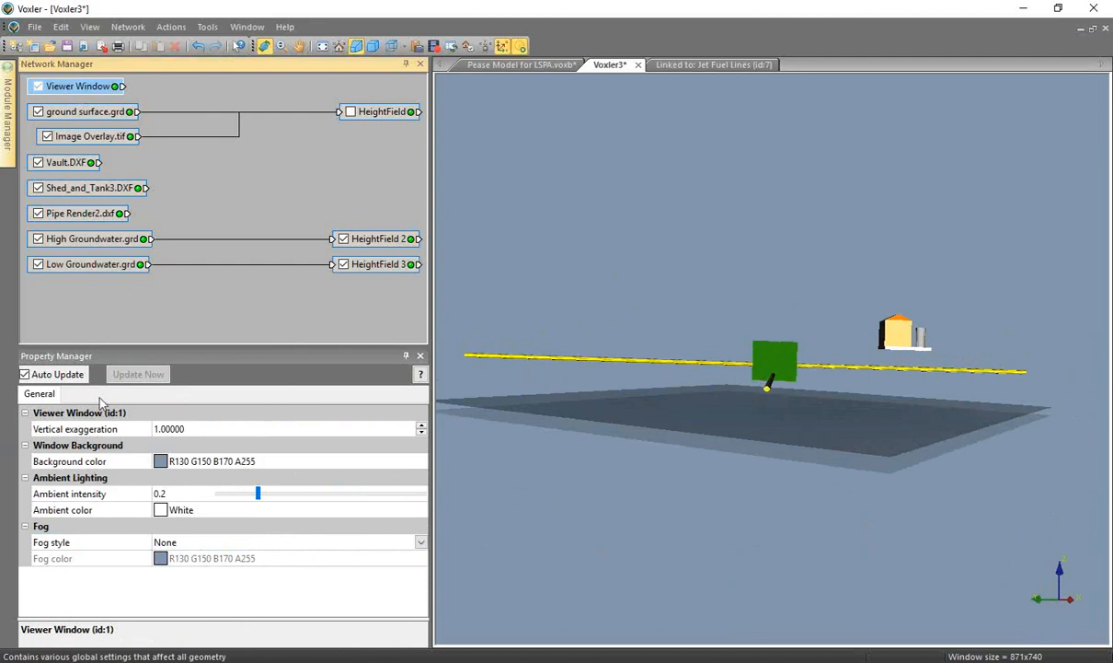
click(81, 429)
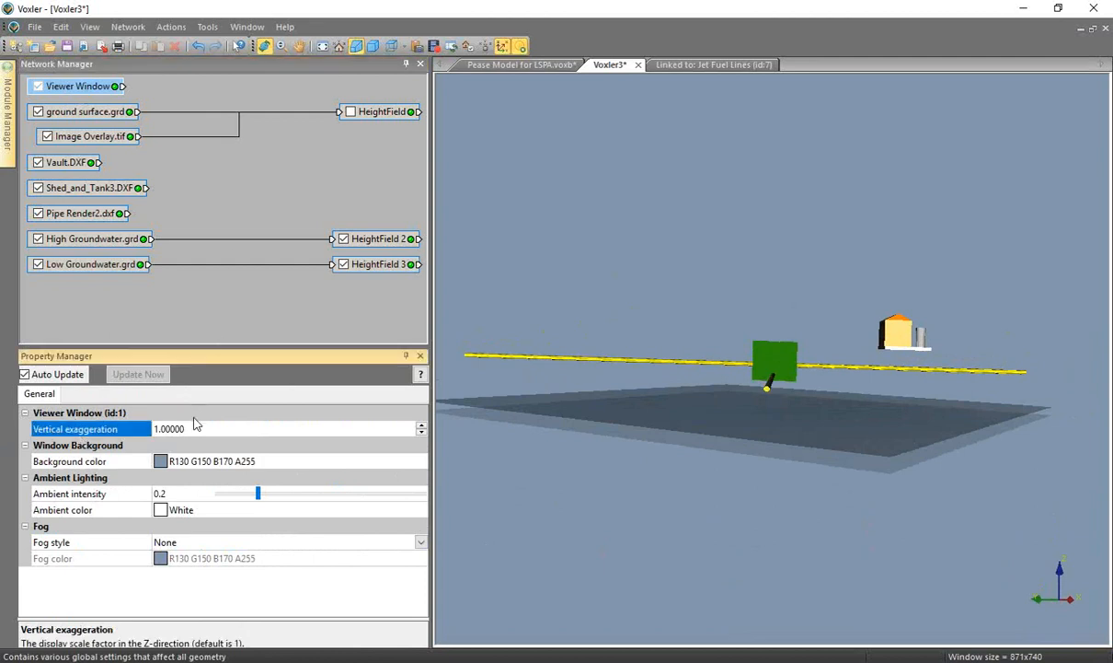
click(147, 431)
text(3)
key(Return)
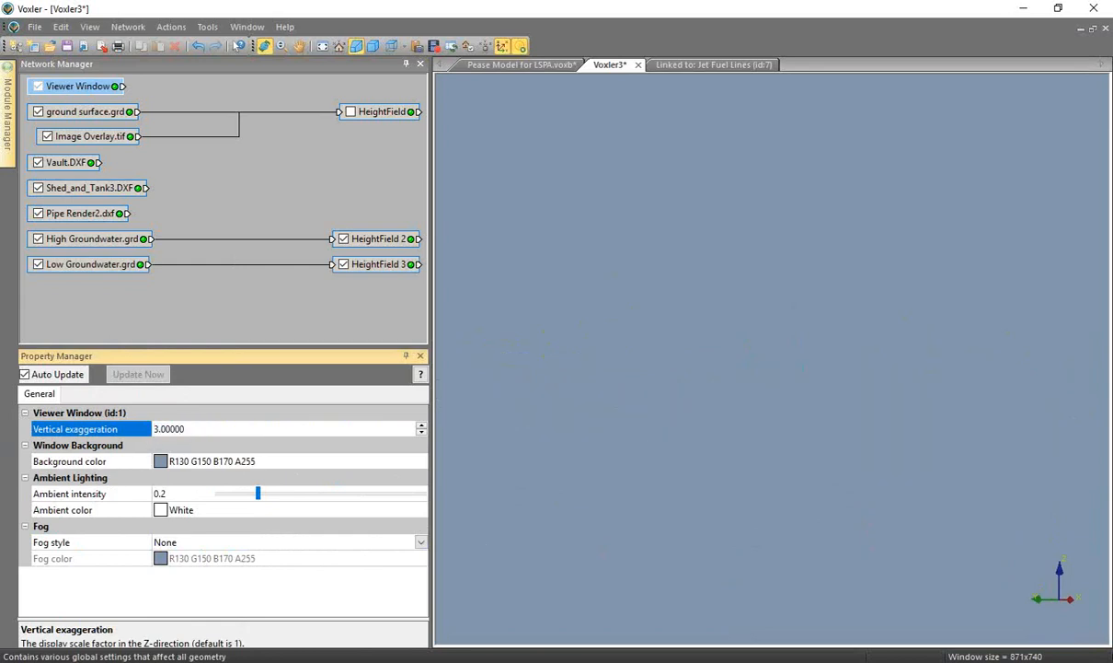
click(90, 27)
click(136, 48)
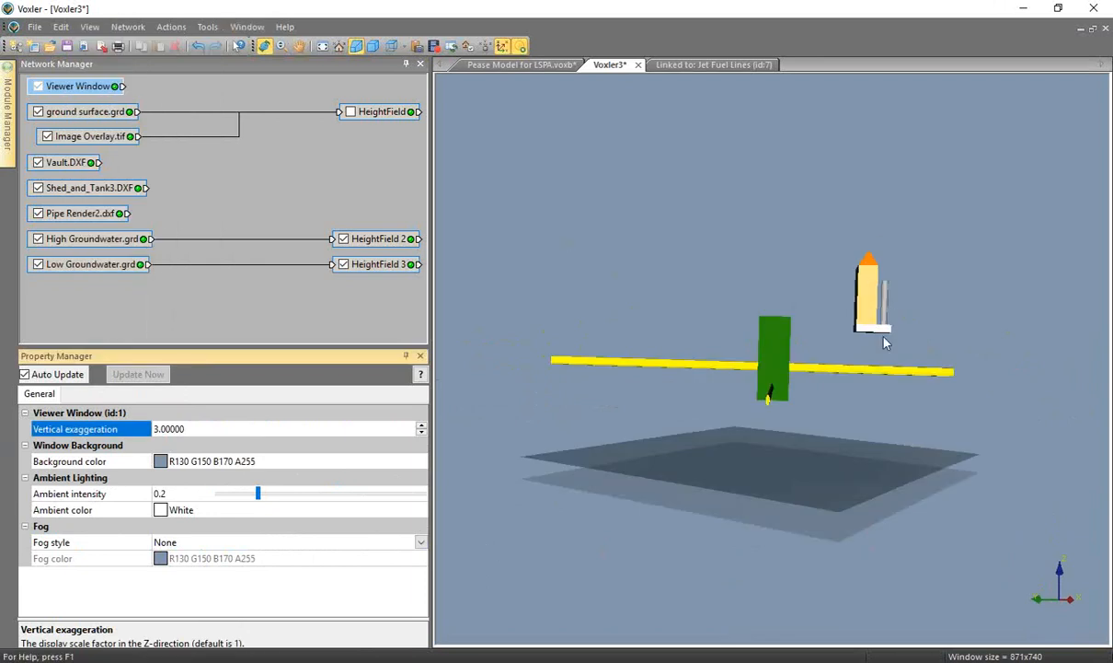
drag(826, 380, 764, 498)
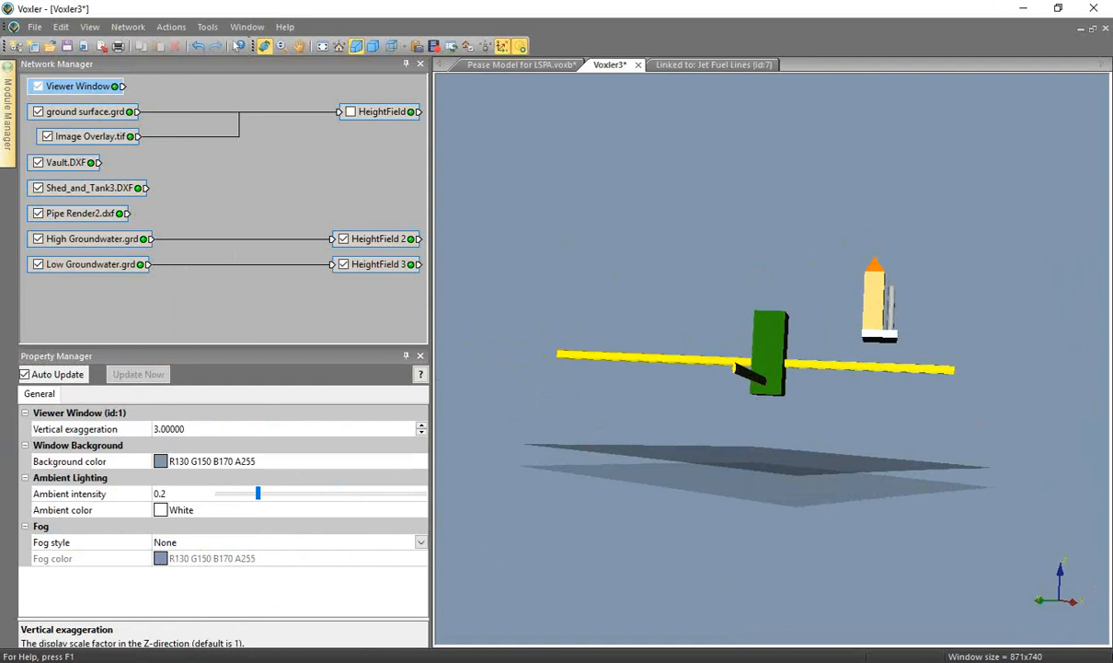
Import Monitoring Wells.dxf from the Borehole Data folder with the default DXF import options, and turn off the wells' display
click(34, 27)
click(74, 151)
click(502, 171)
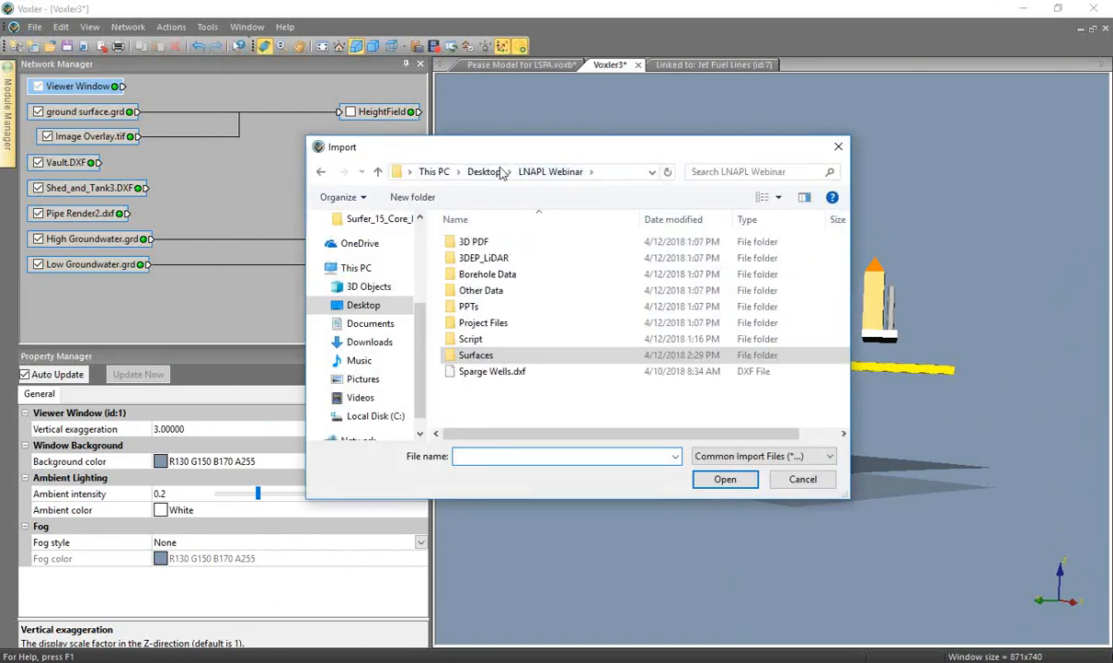
click(498, 276)
double_click(497, 276)
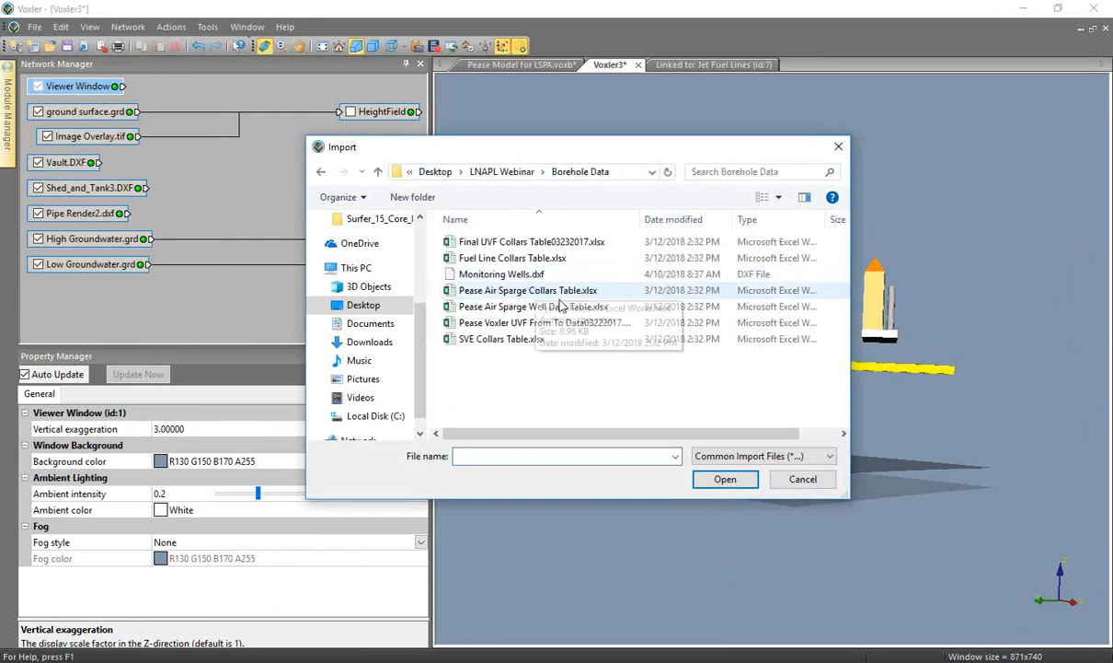
click(505, 278)
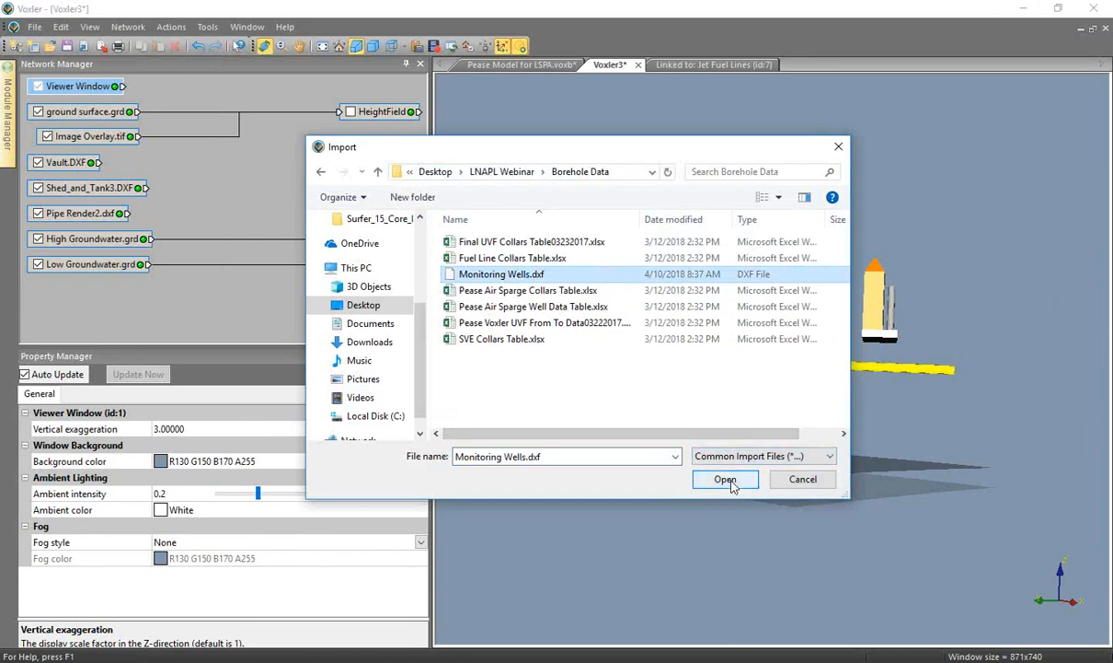
click(699, 477)
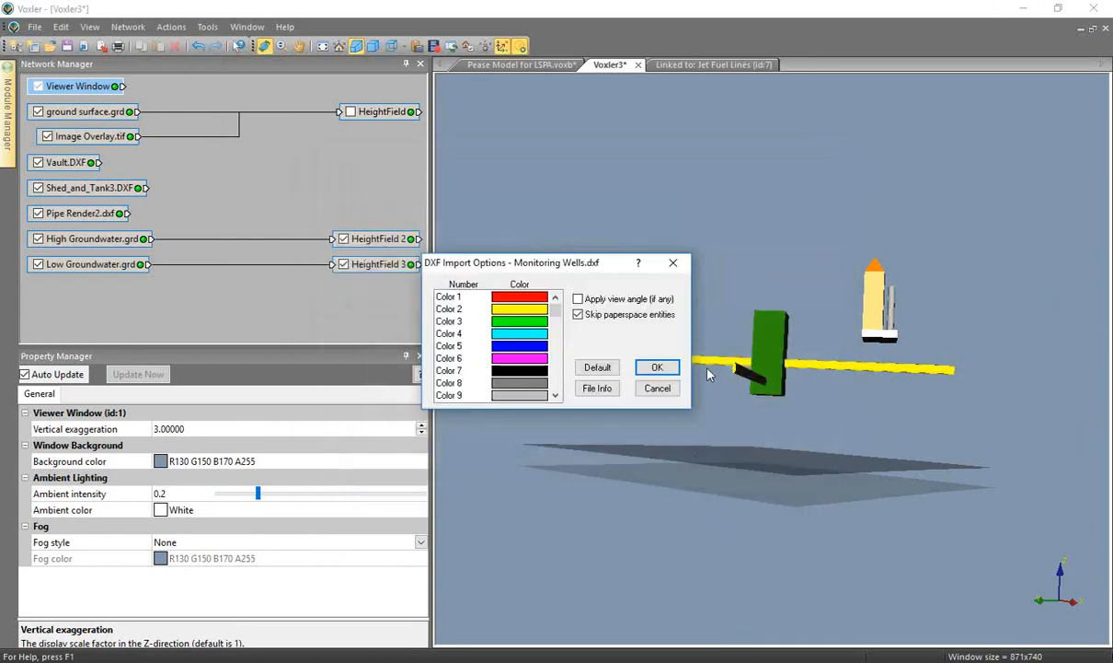
click(657, 367)
drag(741, 462, 842, 511)
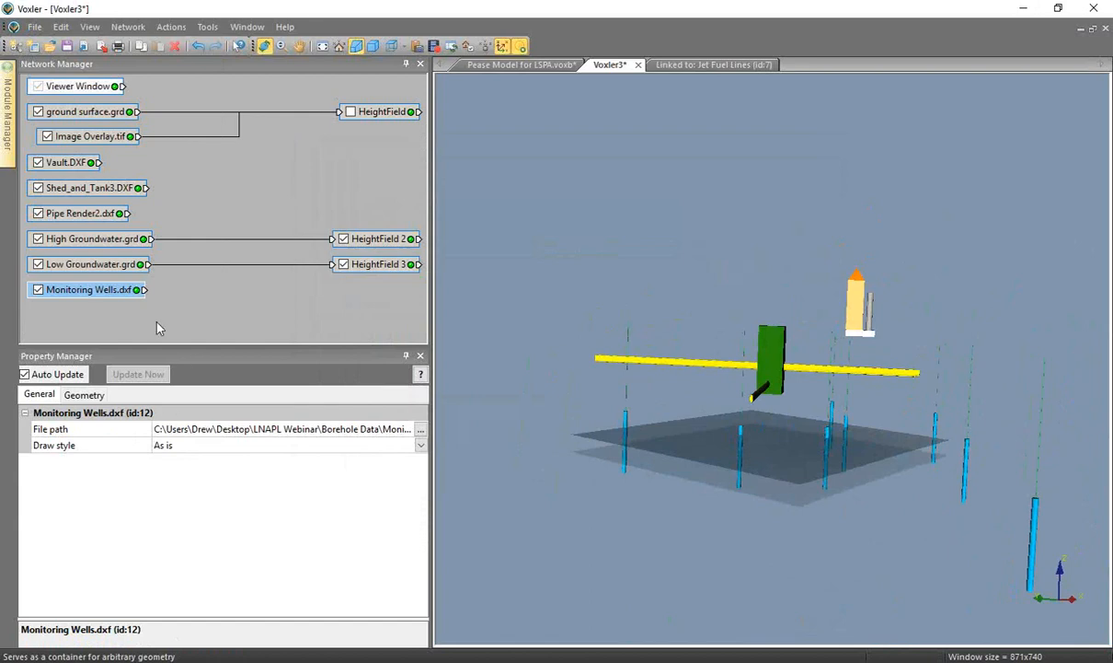
click(37, 288)
drag(771, 383, 700, 498)
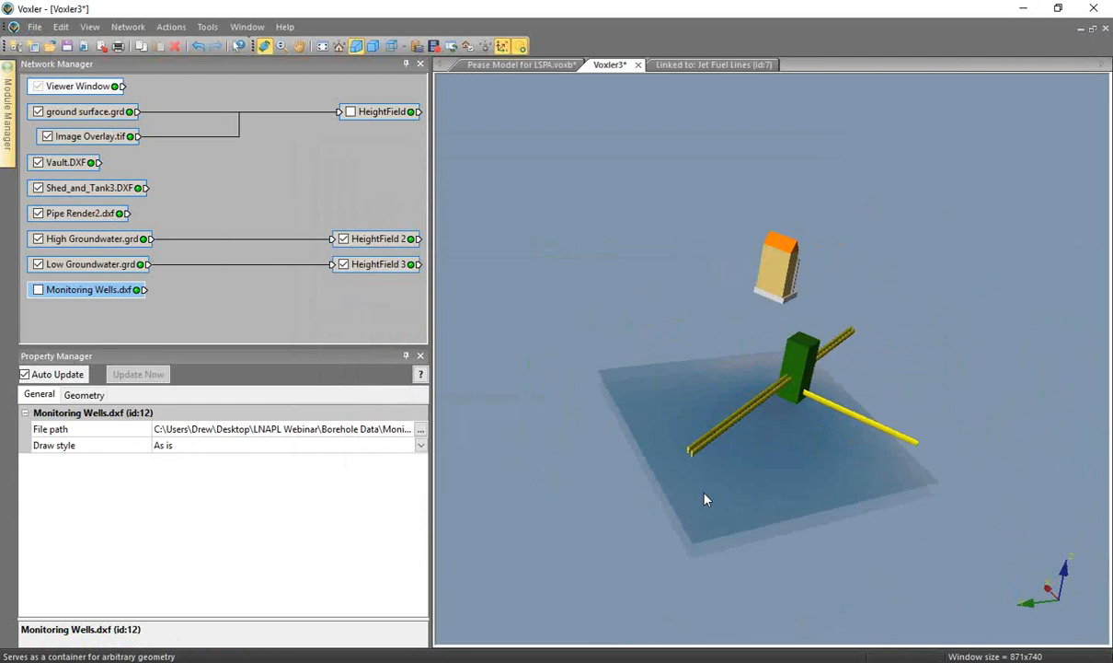
Import the collar worksheet Final UVF Collars Table03232017.xlsx from the Borehole Data folder
click(35, 27)
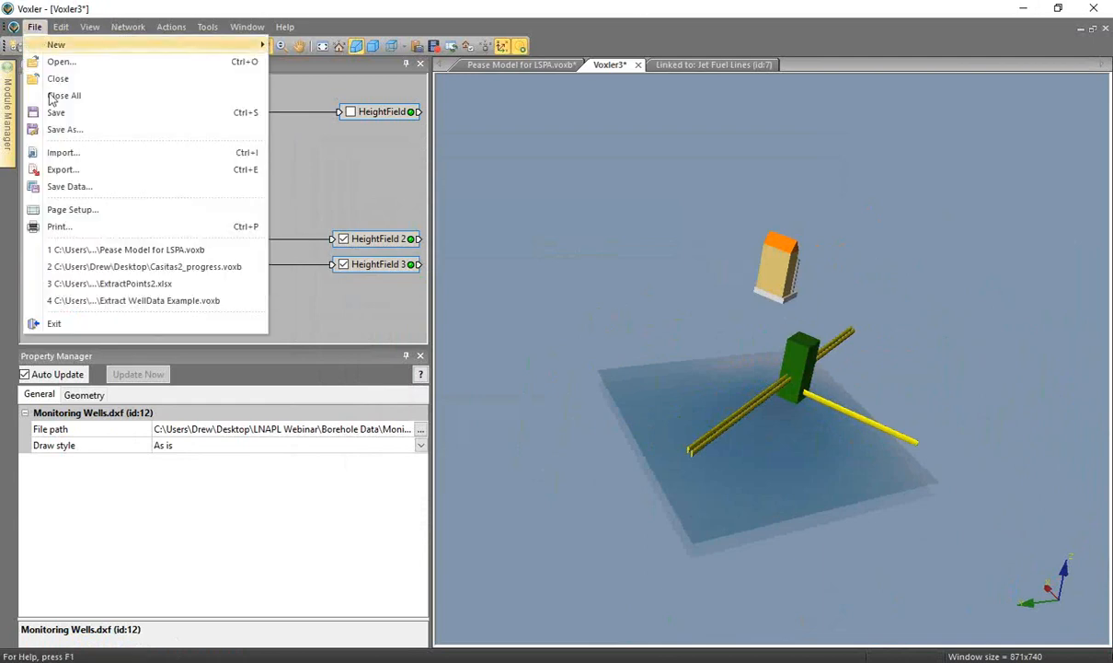
click(79, 155)
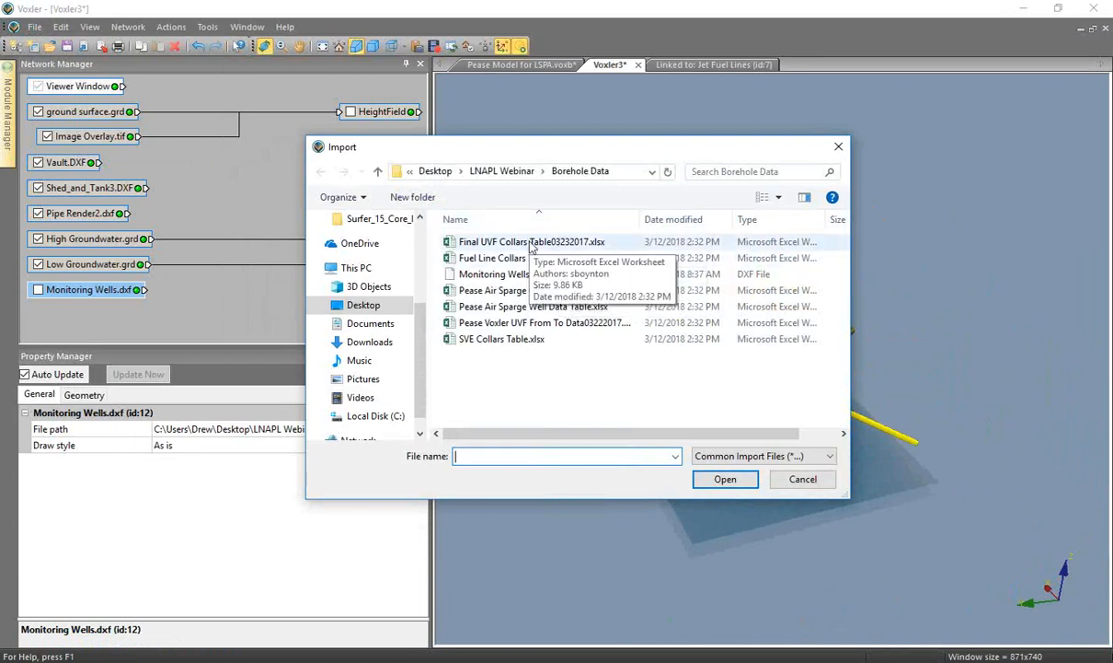
click(532, 242)
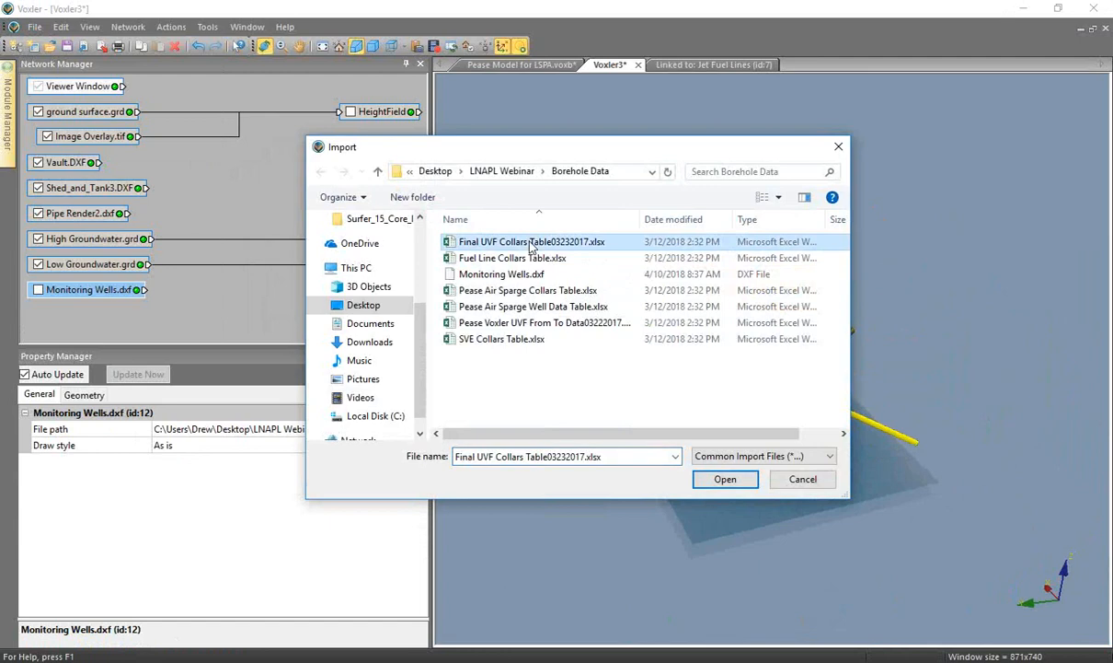
click(726, 479)
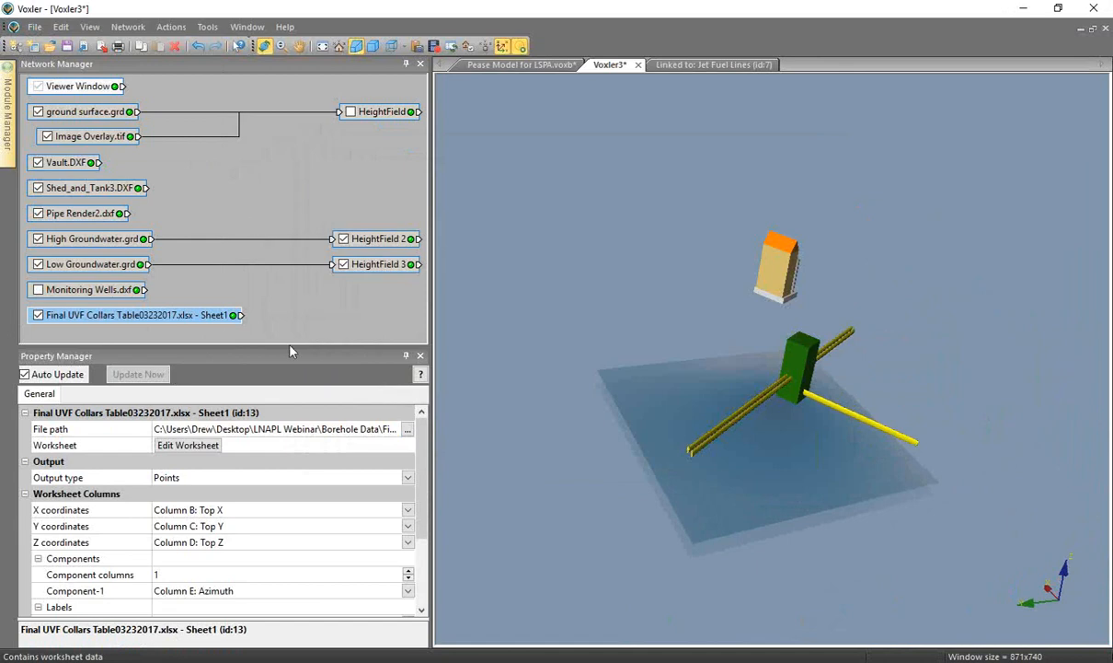
Set the UVF collar table's output type to Wells and its sheet type to Collars
drag(292, 349, 296, 317)
scroll(409, 227, down, 1)
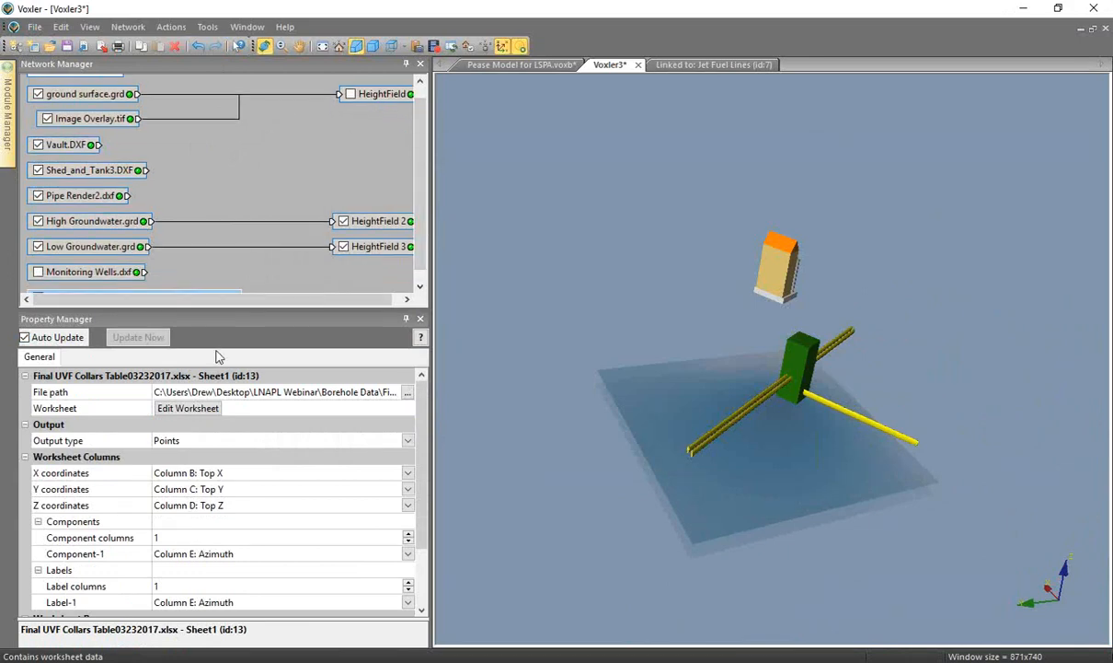
click(75, 438)
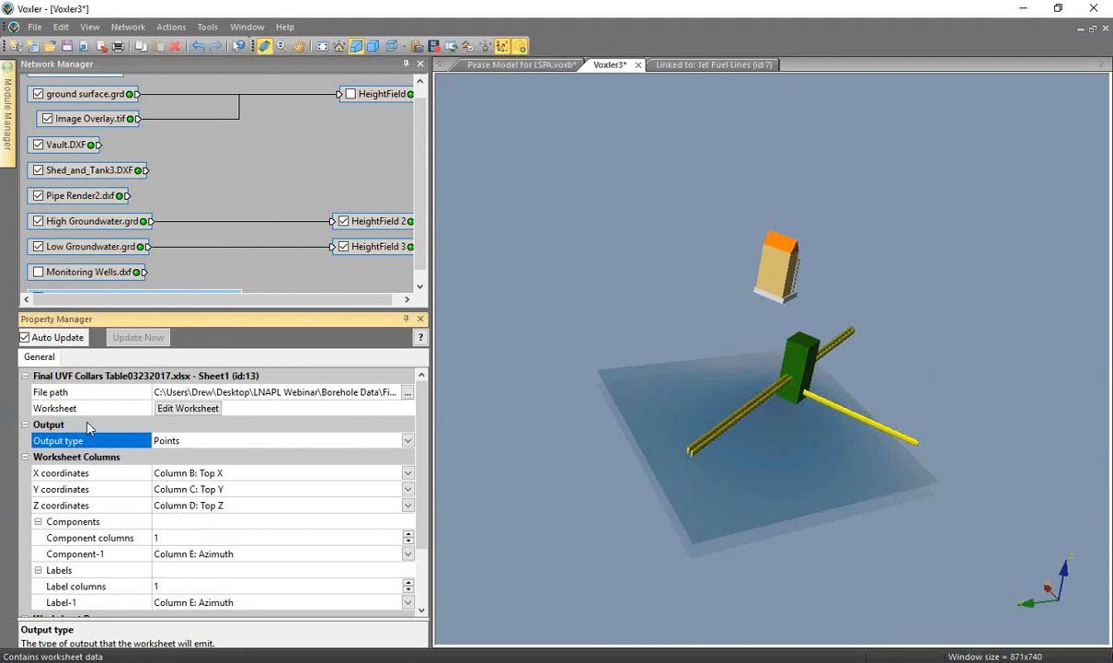
click(193, 443)
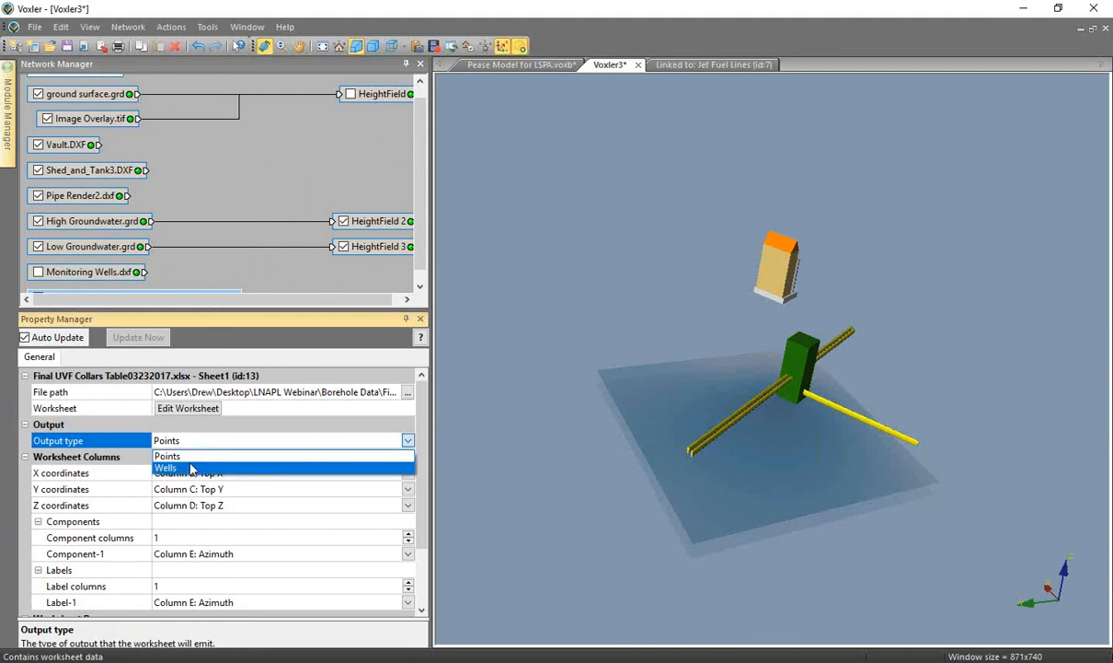
click(192, 469)
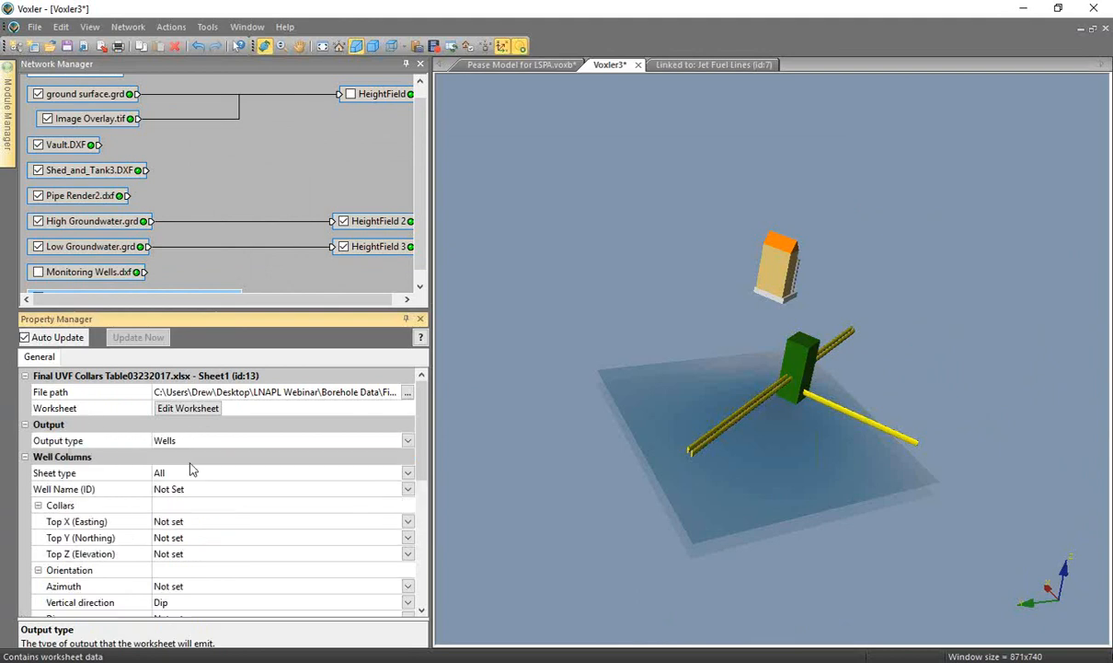
click(70, 473)
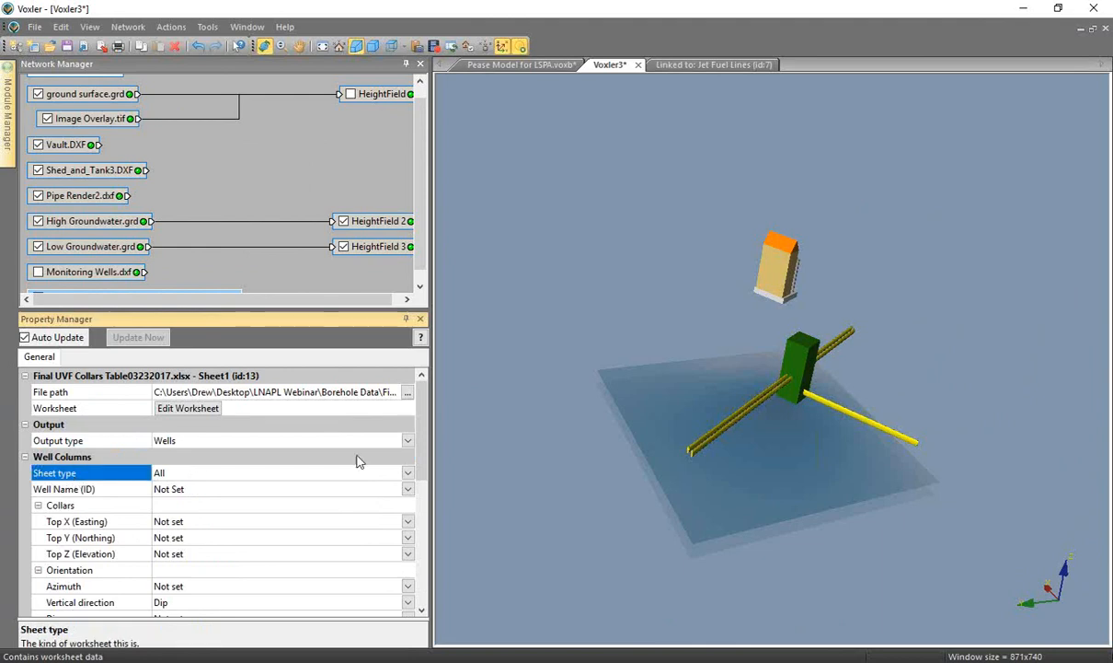
scroll(400, 396, down, 1)
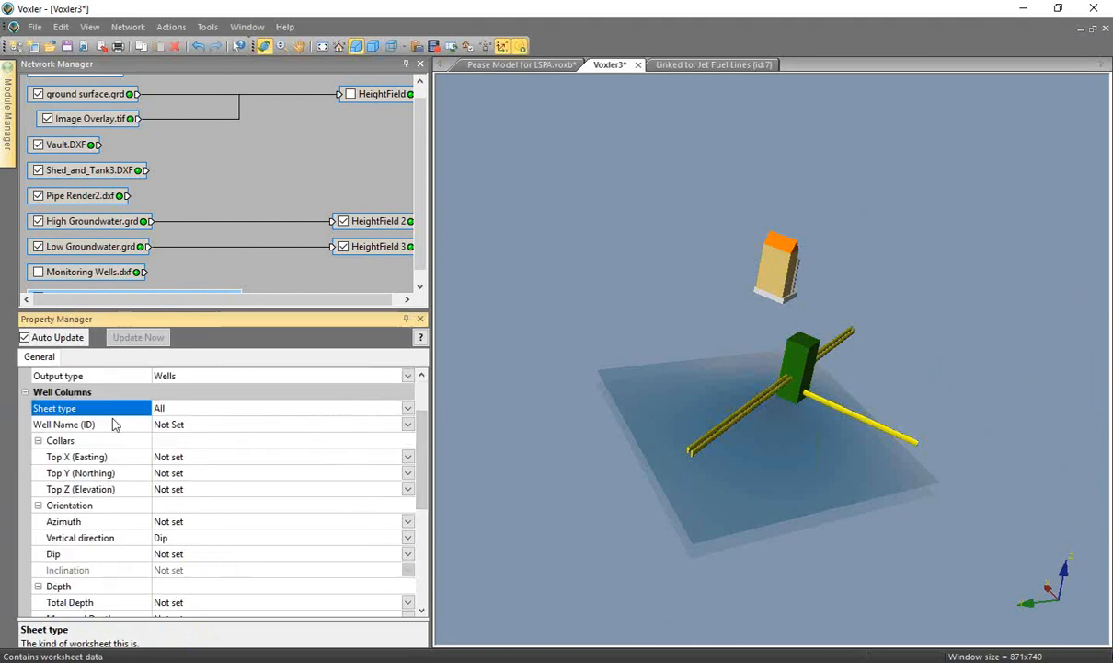
click(170, 413)
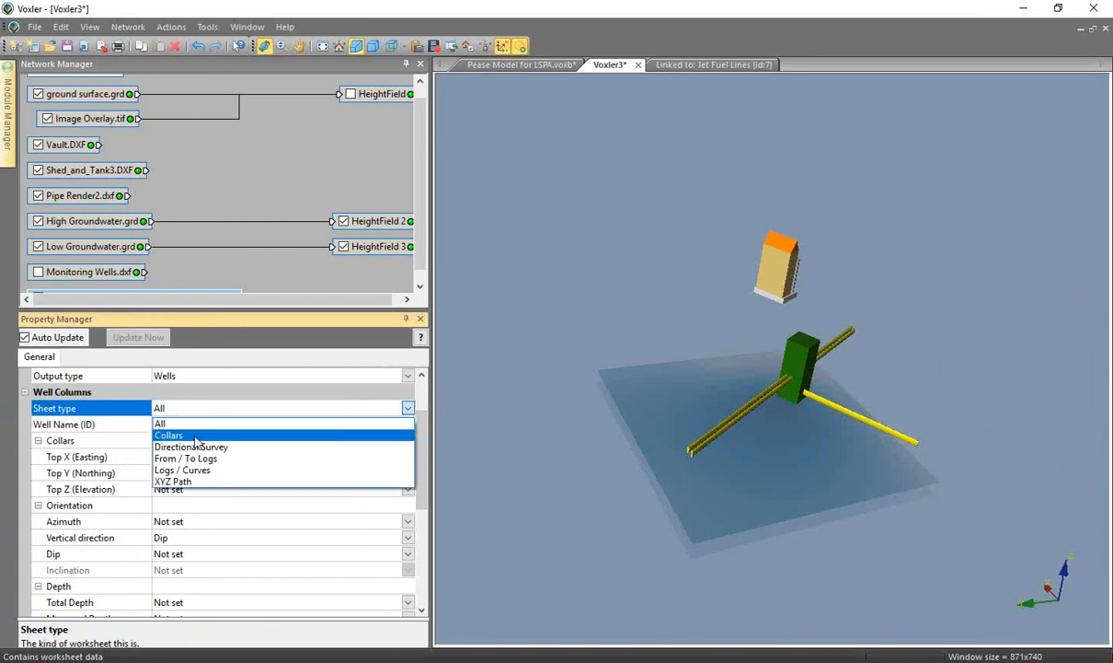
click(196, 436)
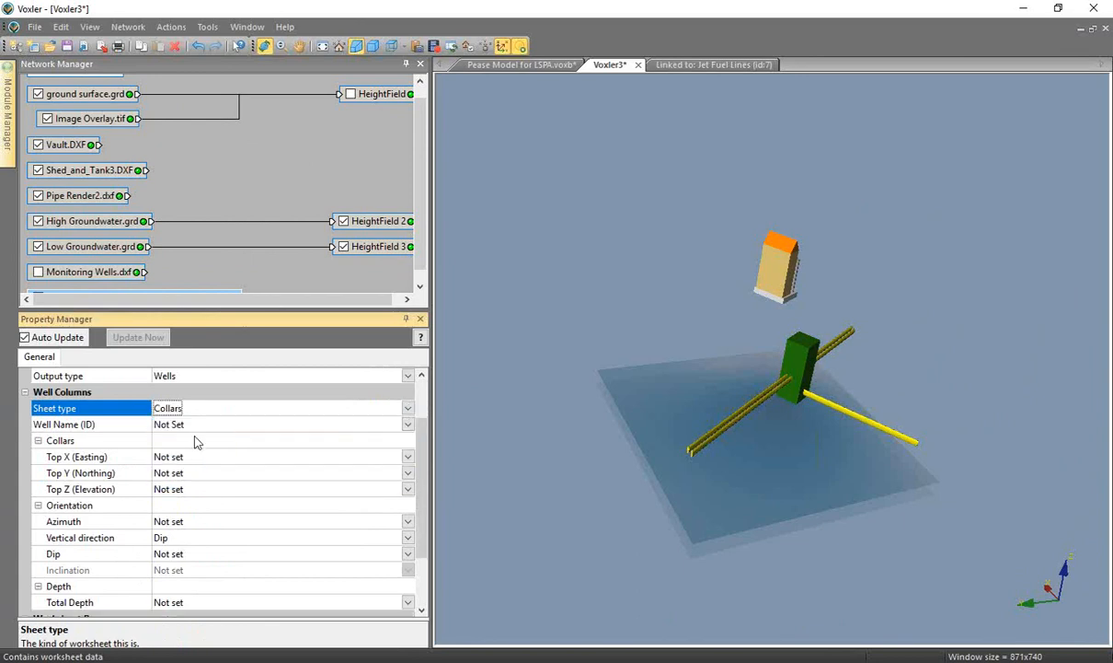
Assign the collar table's Well Name to Column A: Location and its Top X, Top Y and Top Z to Columns B, C and D
click(95, 421)
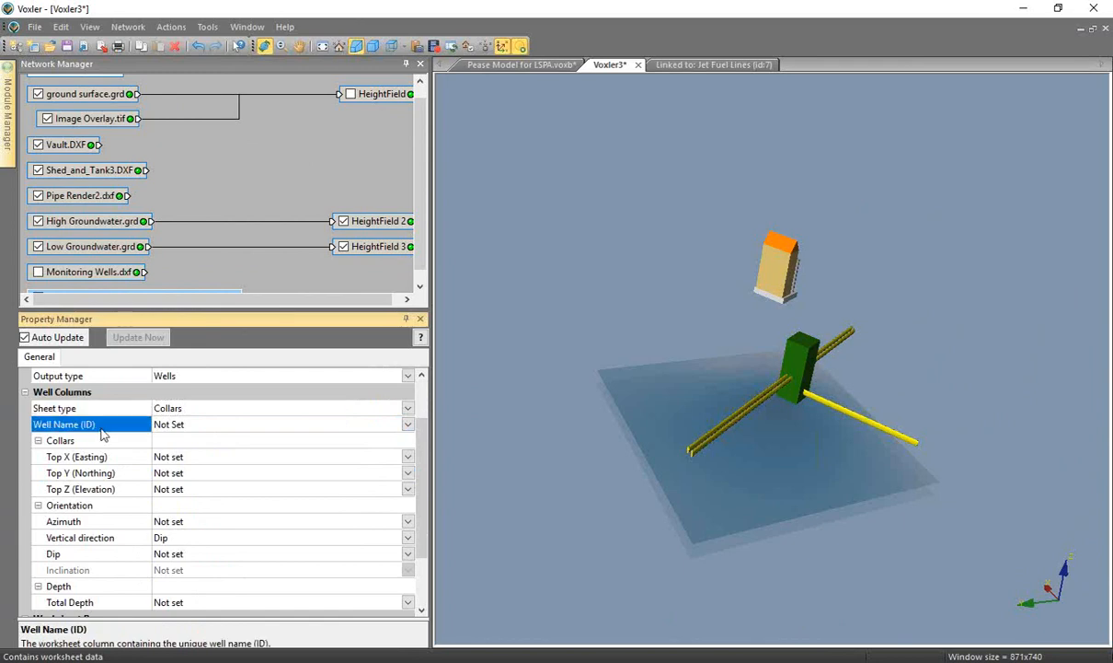
click(198, 429)
click(255, 451)
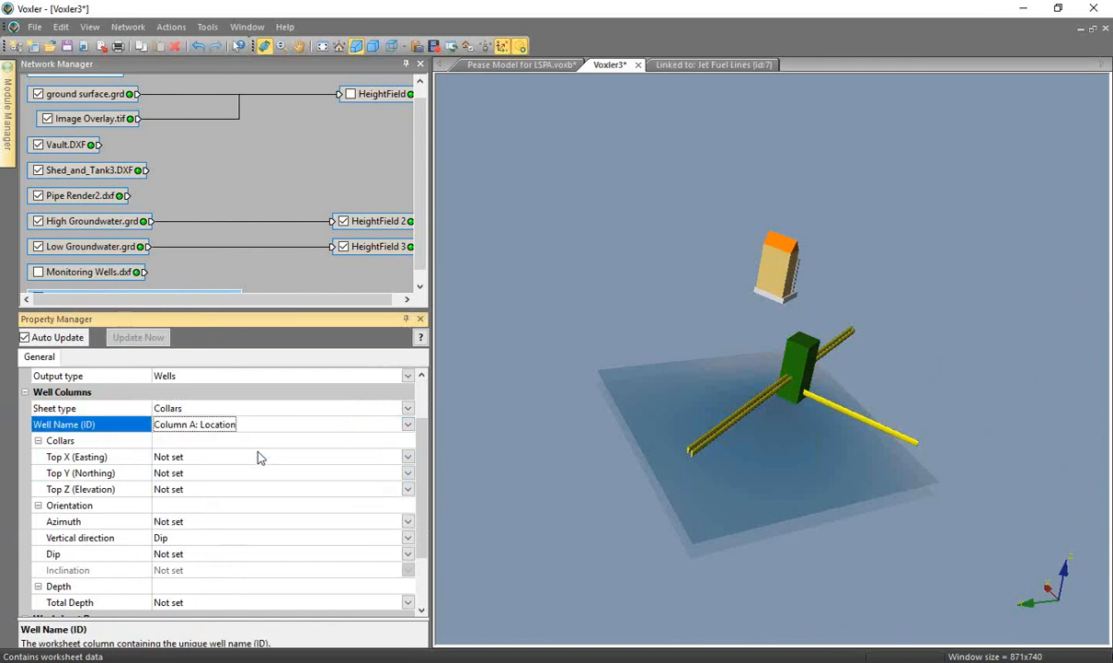
click(198, 458)
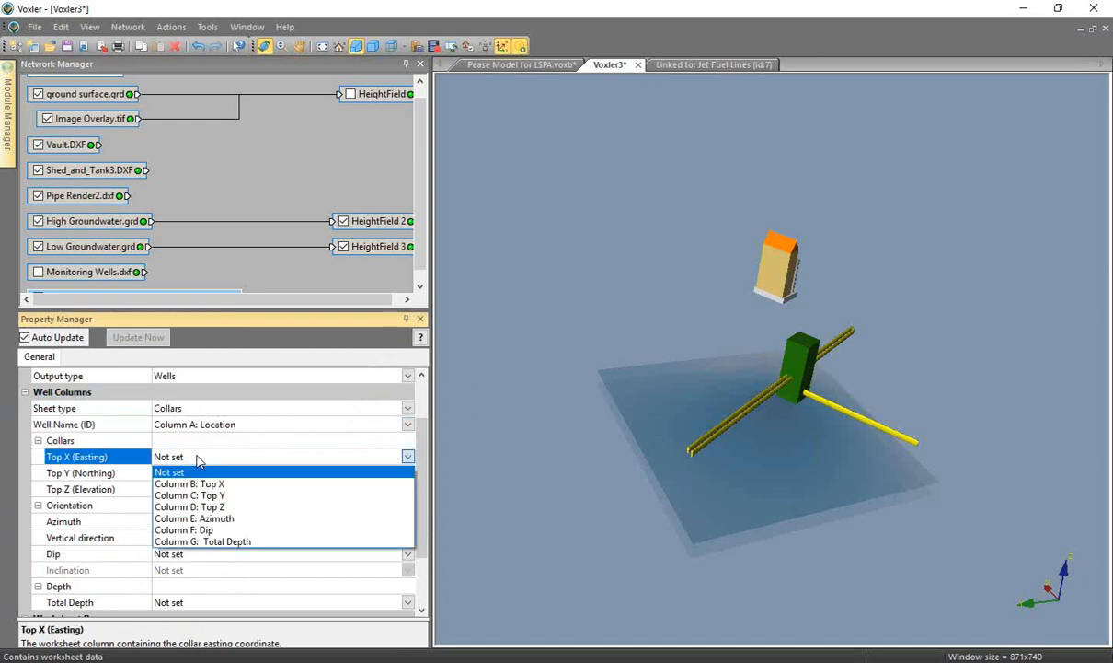
click(244, 488)
click(223, 476)
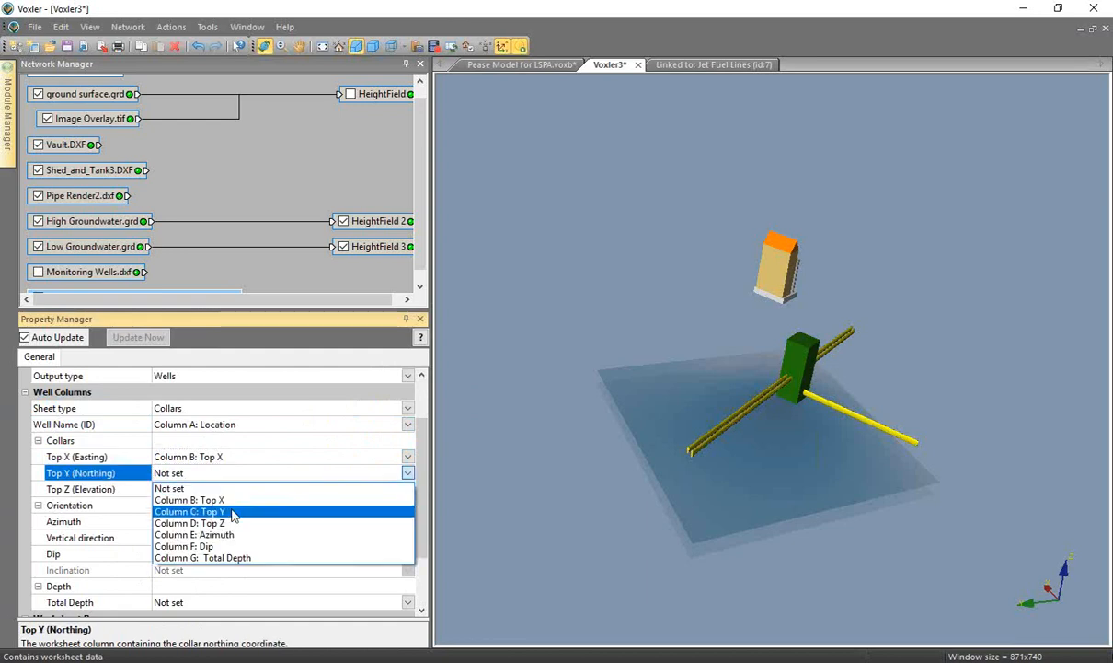
click(231, 513)
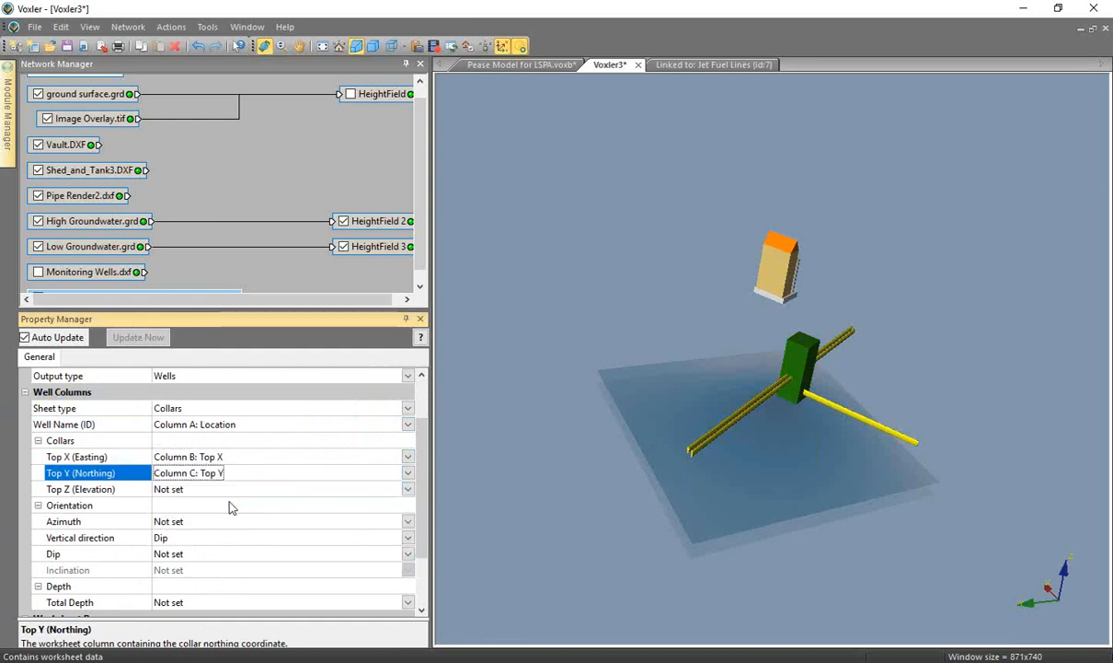
click(212, 488)
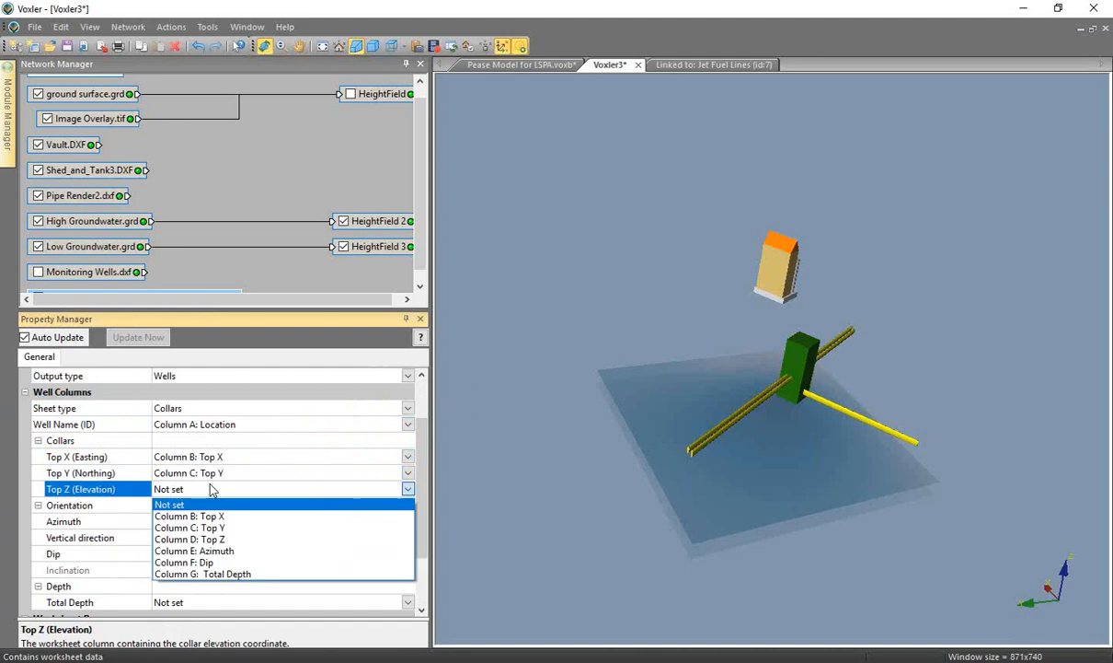
click(230, 540)
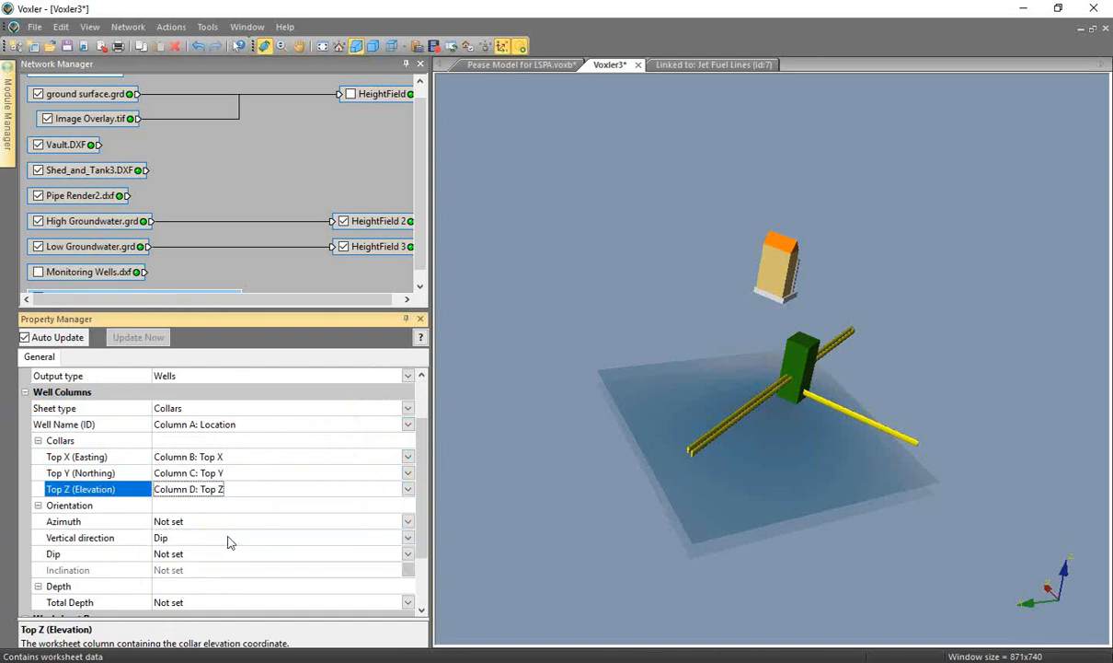
Assign the collar table's Azimuth to Column E: Azimuth, Dip to Column F: Dip and Total Depth to Column G: Total Depth
scroll(425, 492, down, 2)
scroll(426, 492, down, 3)
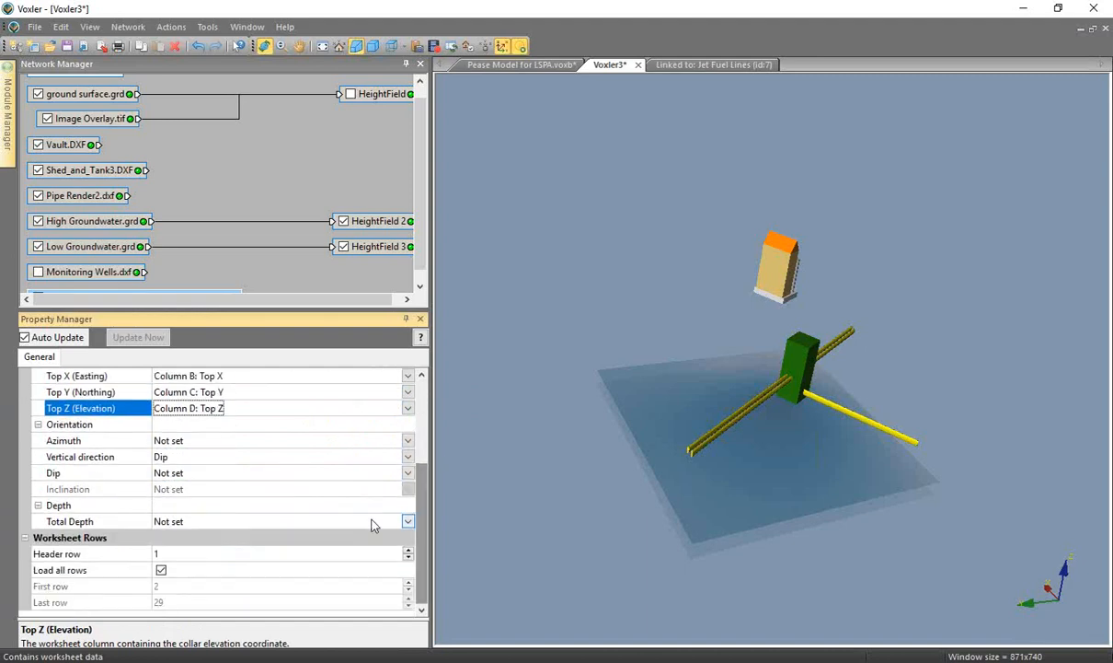
click(74, 440)
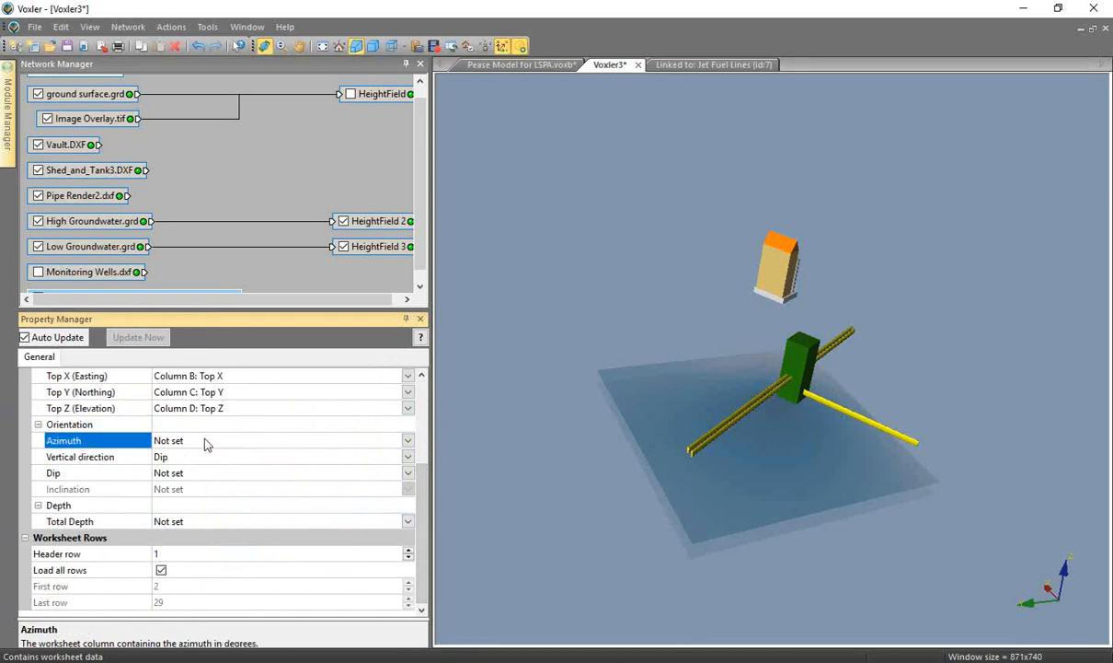
click(203, 441)
click(241, 503)
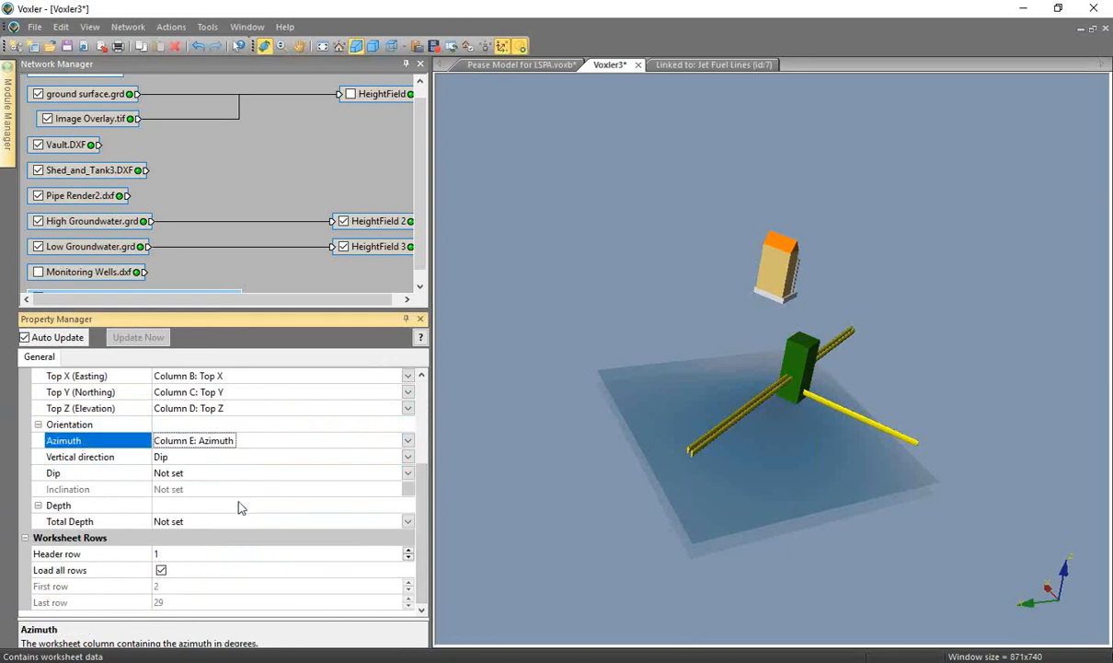
click(75, 474)
click(180, 473)
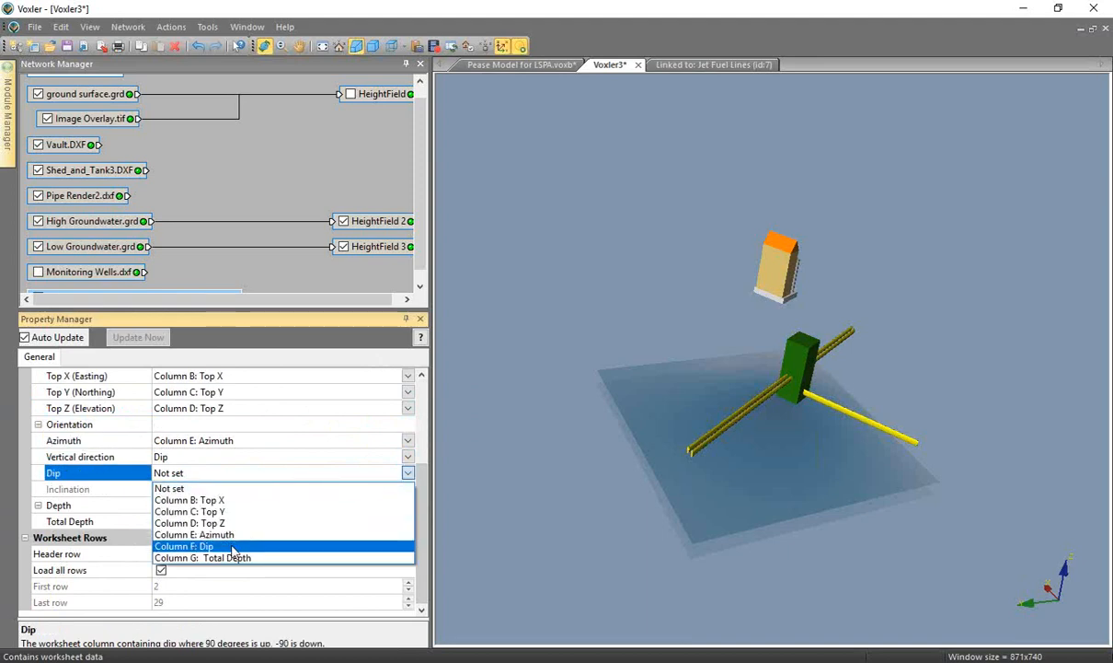
click(233, 546)
click(70, 522)
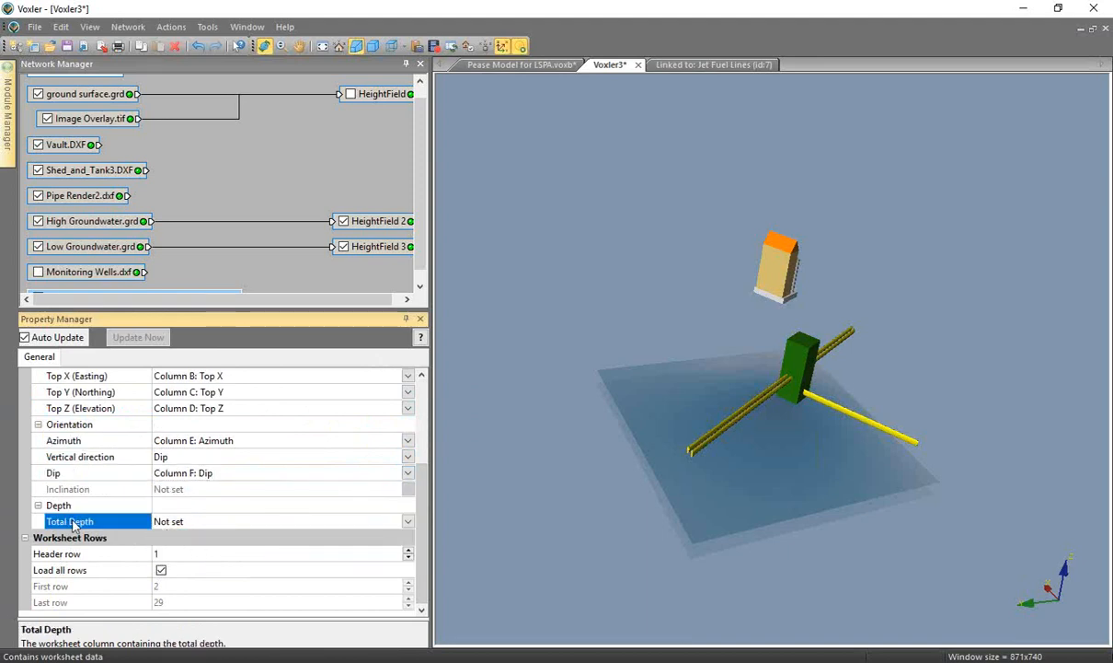
click(208, 521)
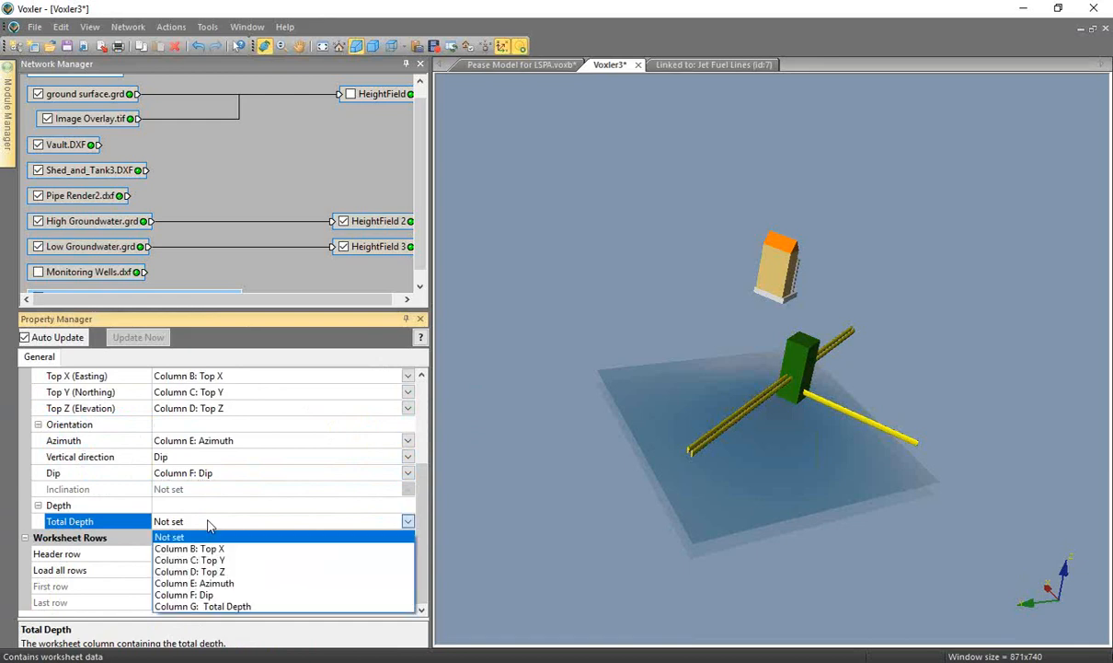
click(232, 606)
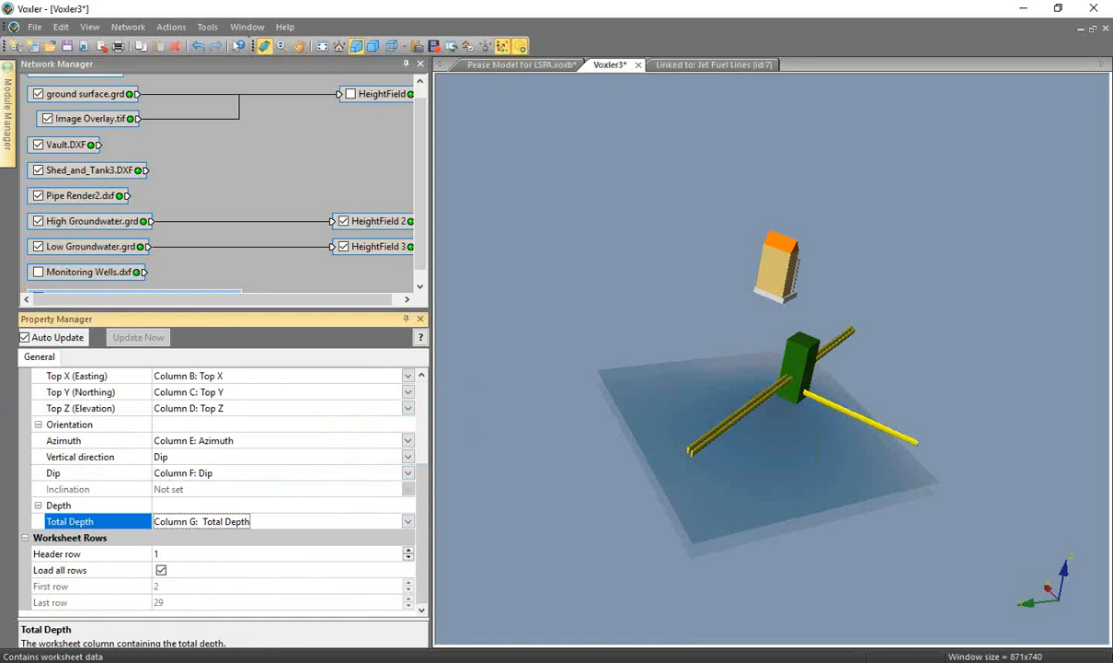
Attach a WellData module to the Final UVF Collars table and place it beside the table in the network
scroll(401, 202, down, 1)
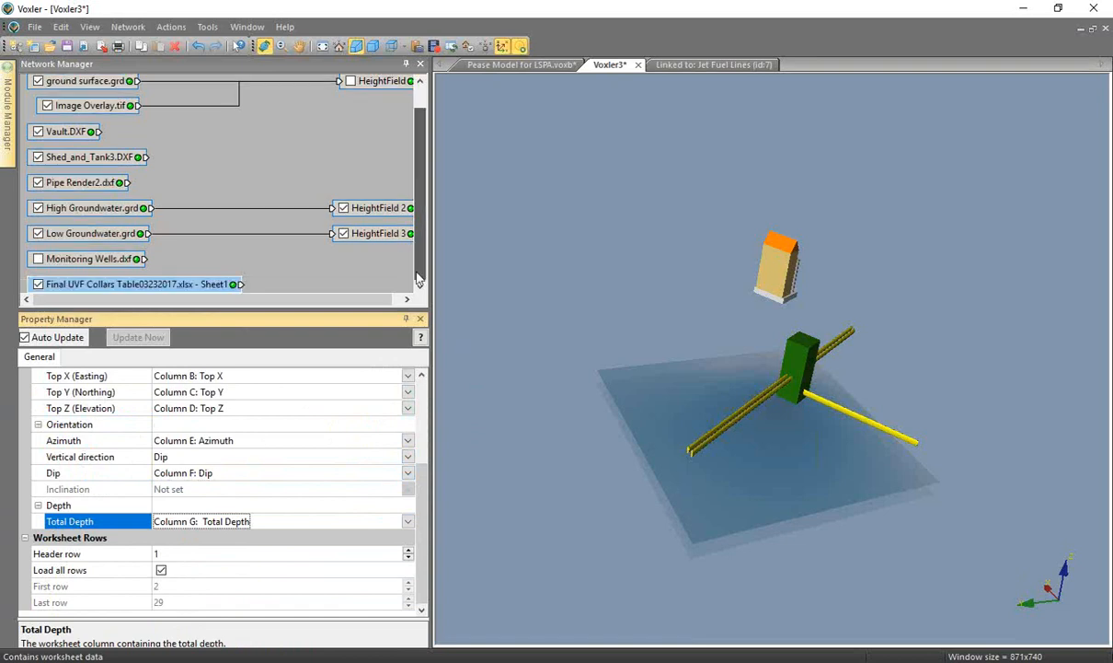
right_click(170, 289)
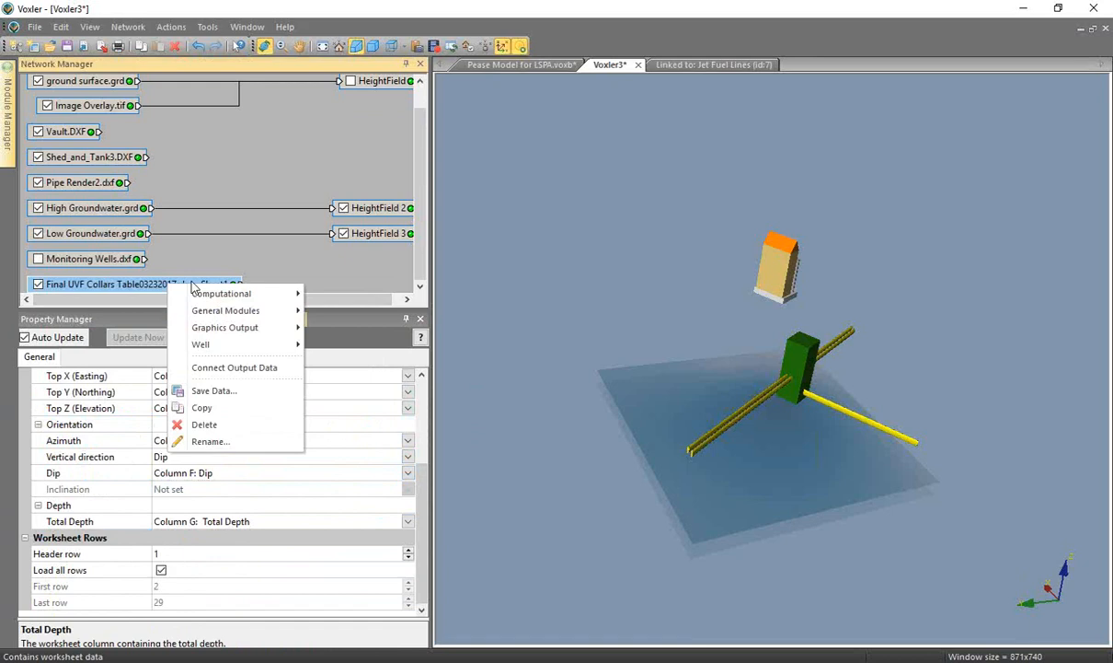
mouse_move(223, 351)
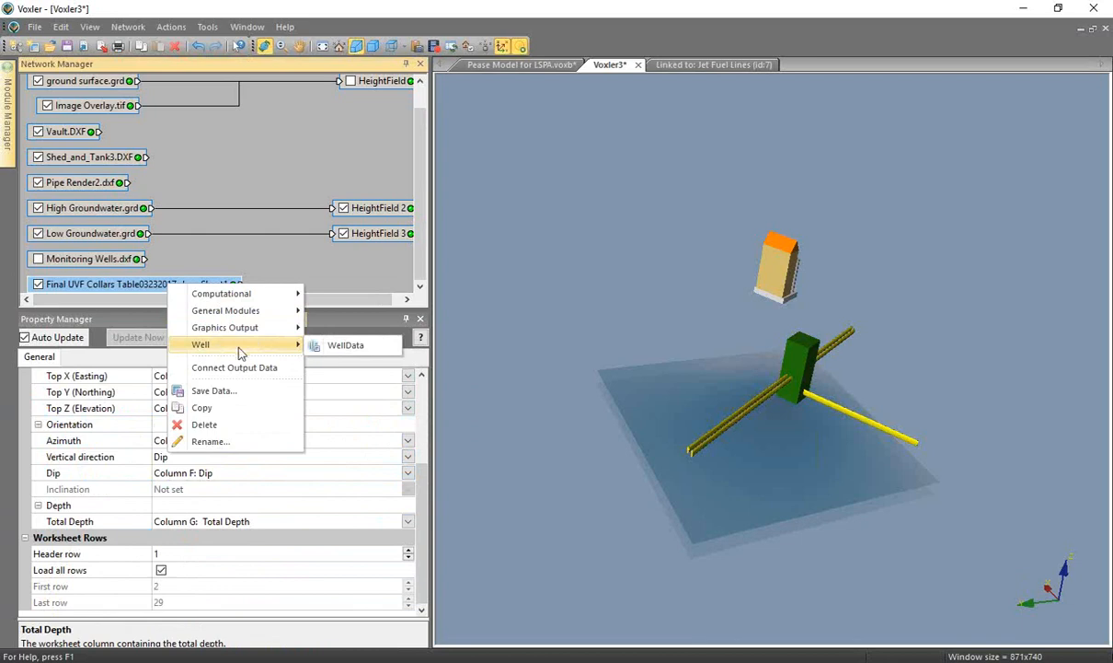
click(371, 346)
drag(368, 283, 329, 287)
Add a WellRender graphics output to the WellData module to draw the UVF boreholes in the model
right_click(329, 288)
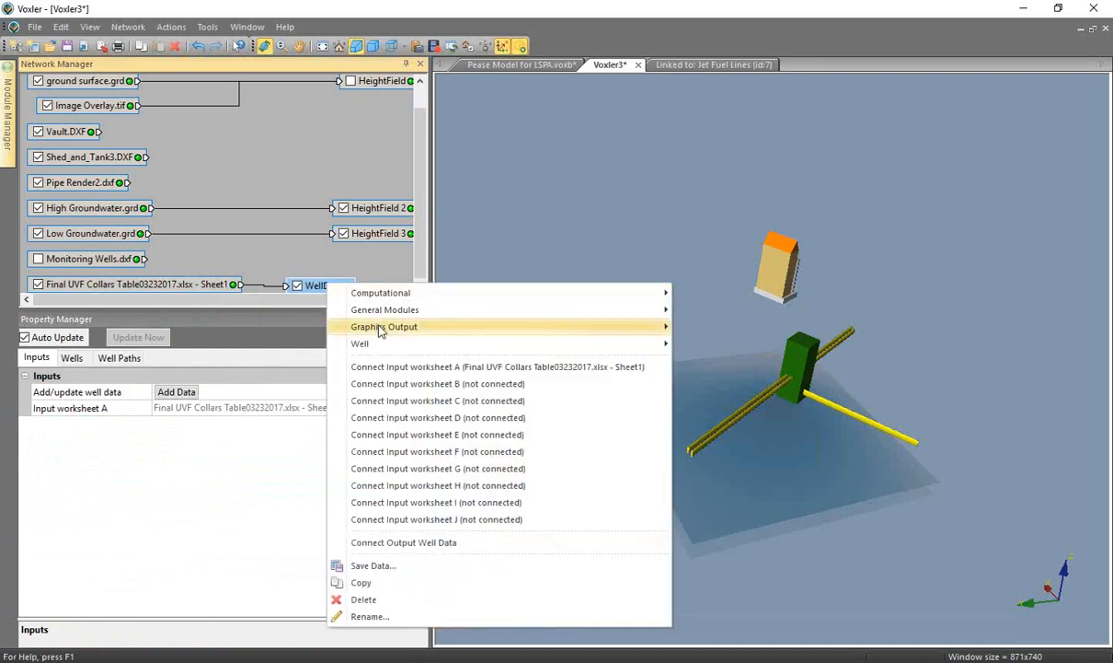
mouse_move(377, 329)
click(718, 360)
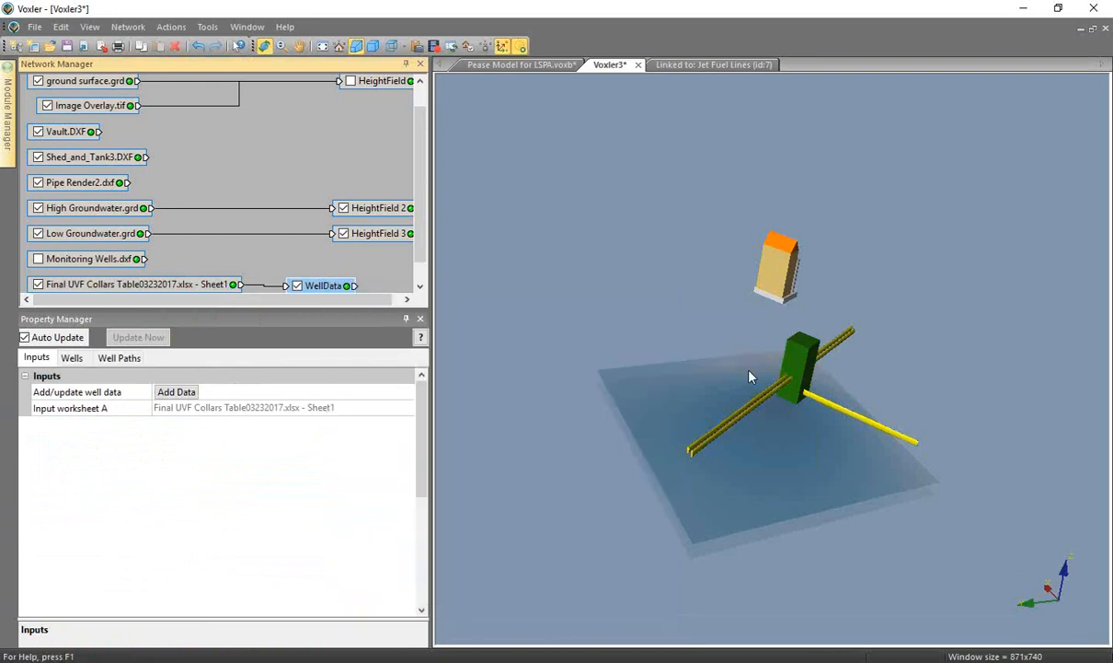
drag(773, 525, 862, 526)
scroll(862, 526, up, 2)
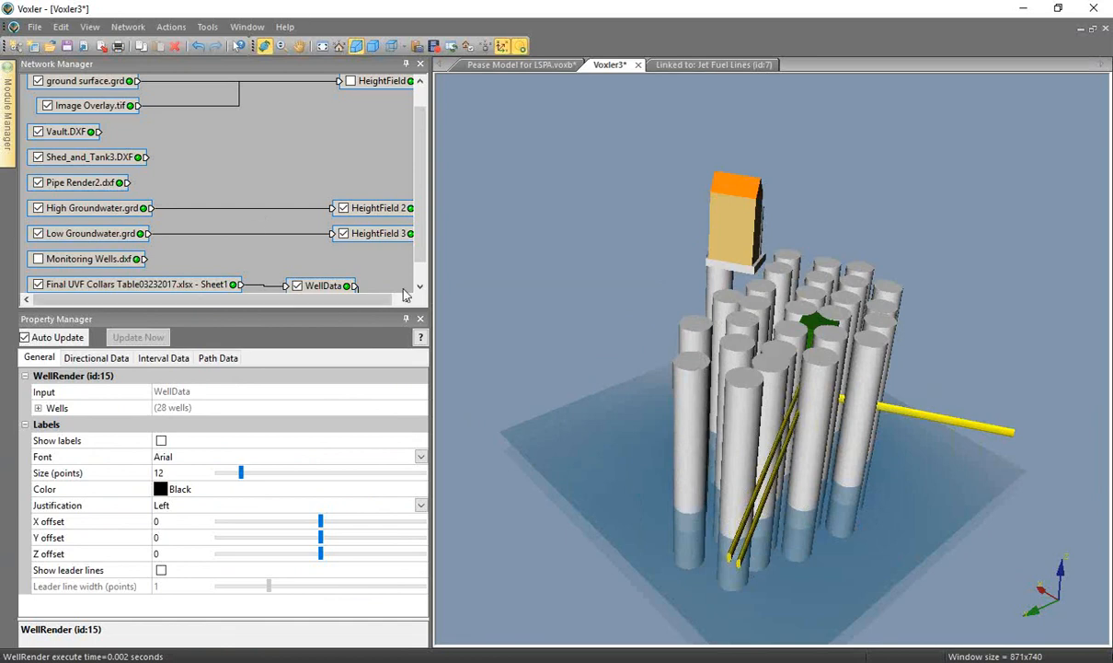
Set the WellRender path size to 0.5 and turn the model to view the thinned boreholes from the side
scroll(386, 276, down, 1)
mouse_move(366, 291)
mouse_down()
mouse_move(364, 281)
mouse_move(380, 291)
mouse_up()
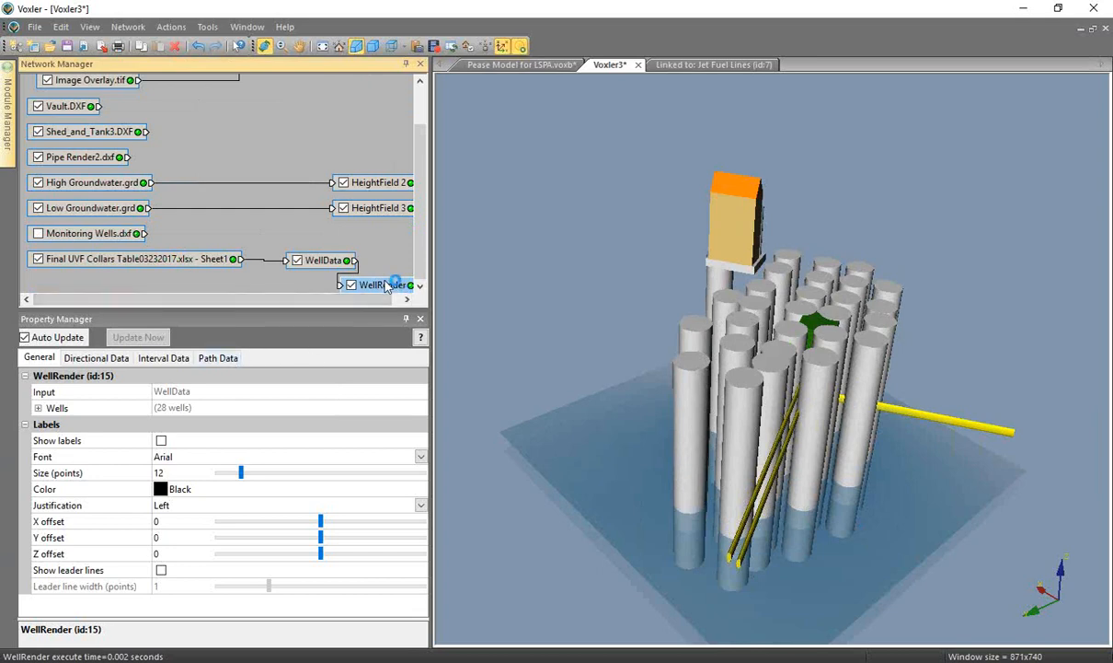
click(229, 358)
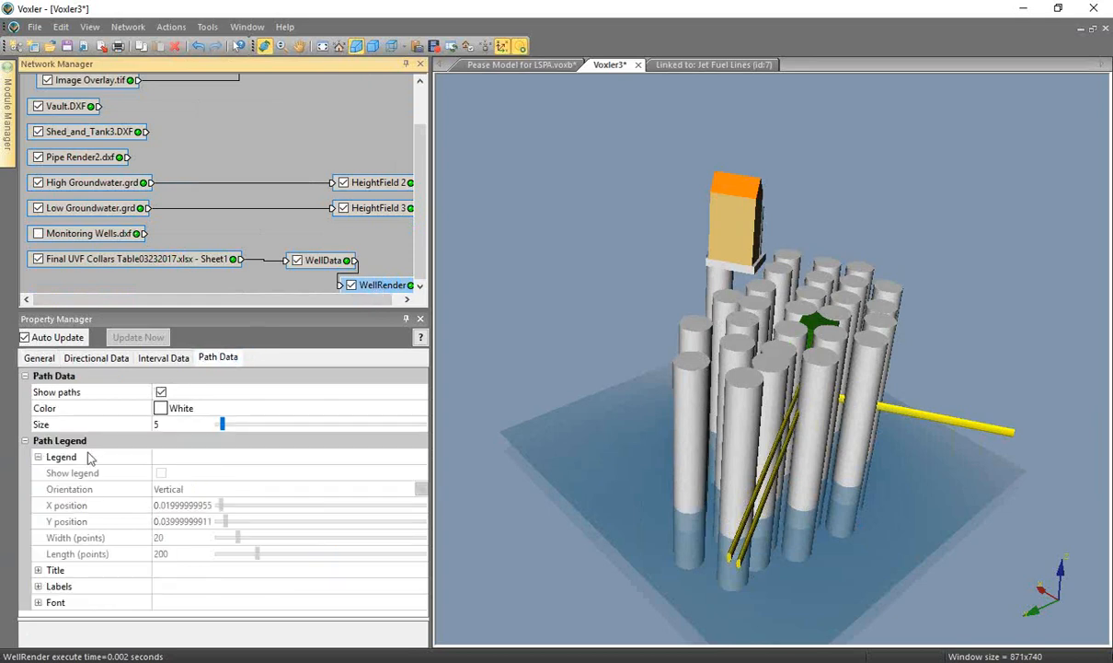
click(165, 425)
text(.5)
mouse_move(359, 662)
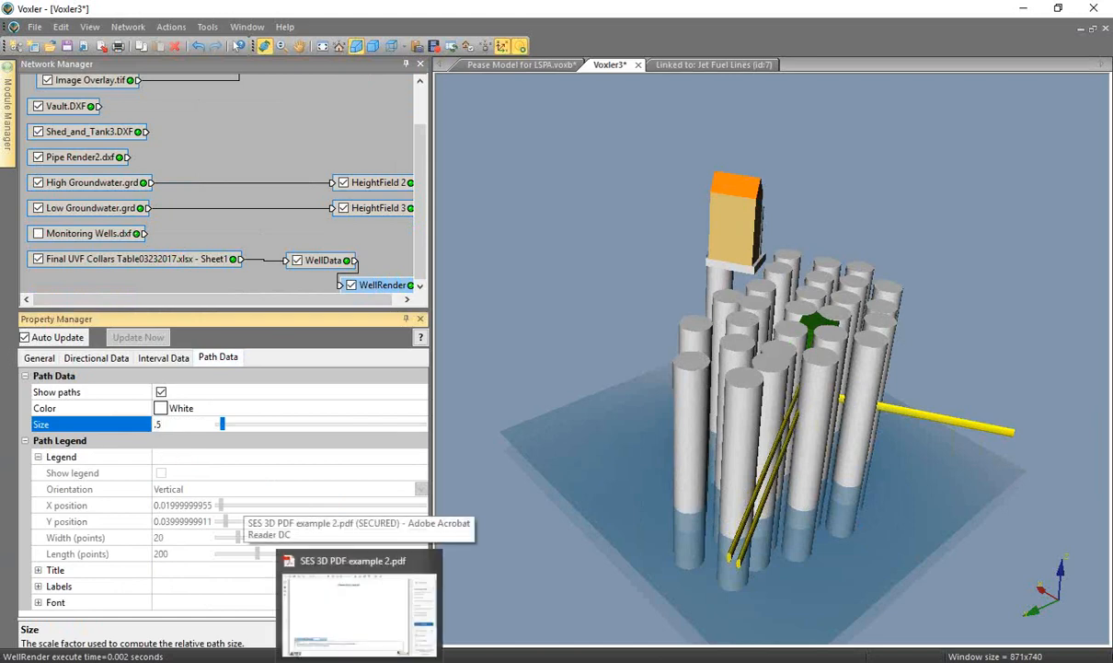
key(Return)
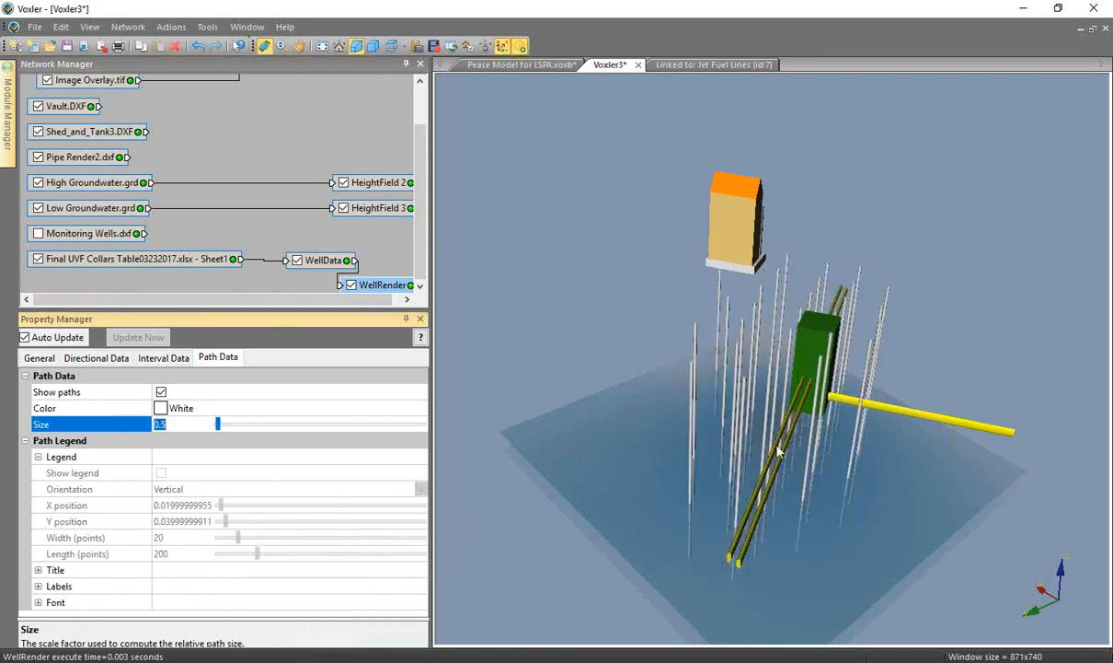
drag(828, 515, 857, 539)
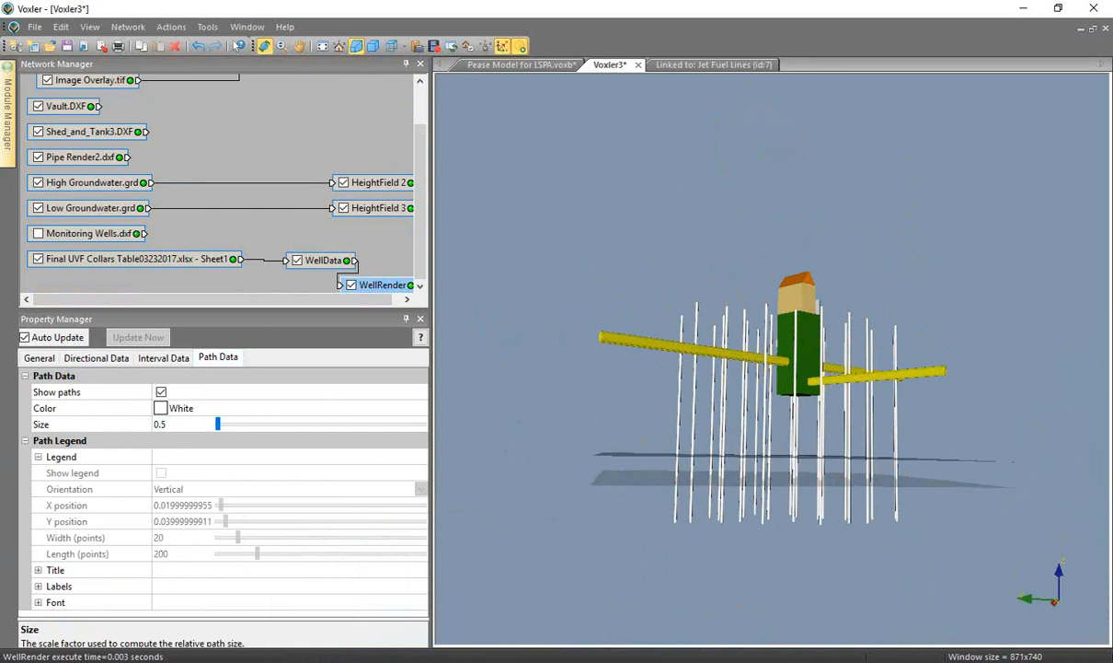
Import the worksheet Pease Voxler UVF From To Data03222017.xlsx from the Borehole Data folder
click(31, 27)
click(63, 153)
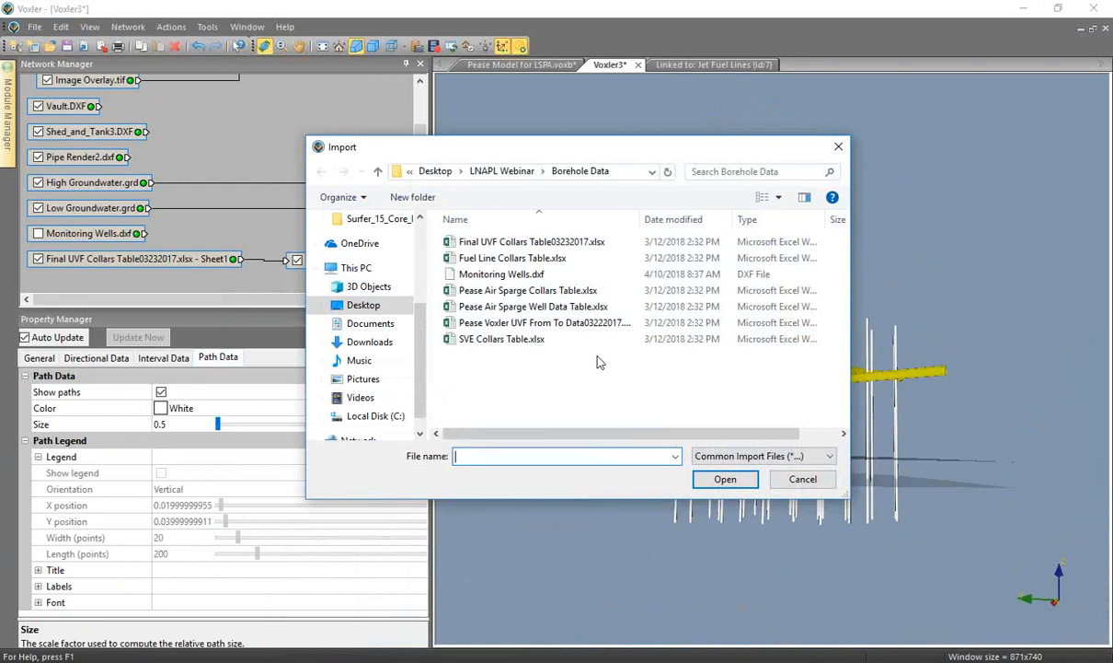
click(566, 326)
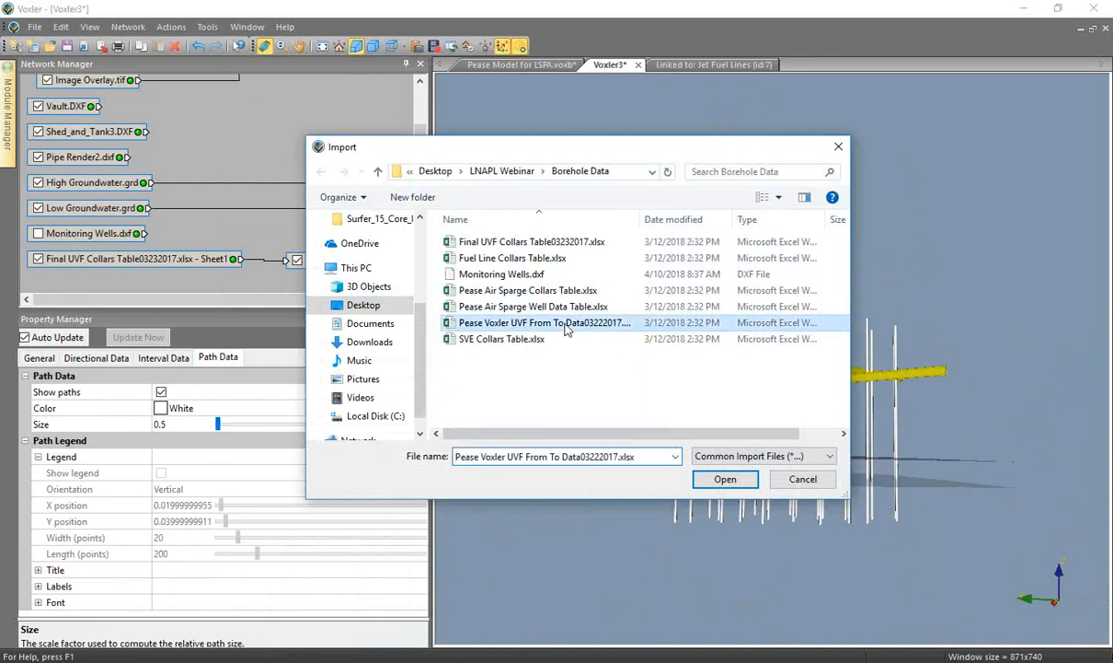
click(725, 479)
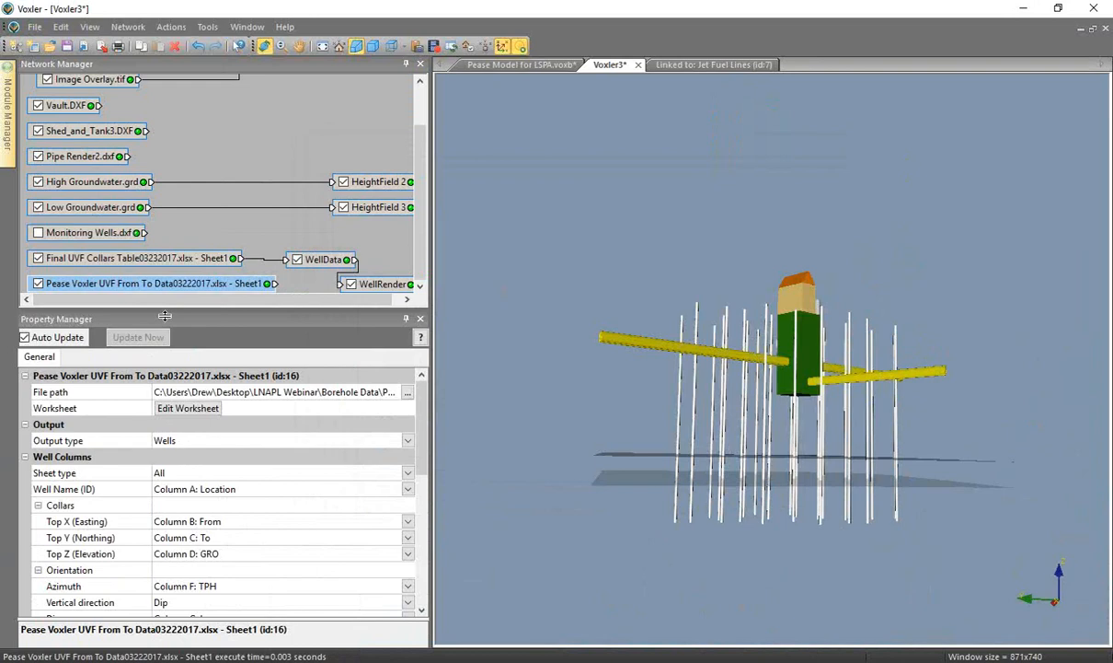
Keep the UVF From To table's output type as Wells, set its sheet type to From / To Logs and its log columns to 1
click(57, 442)
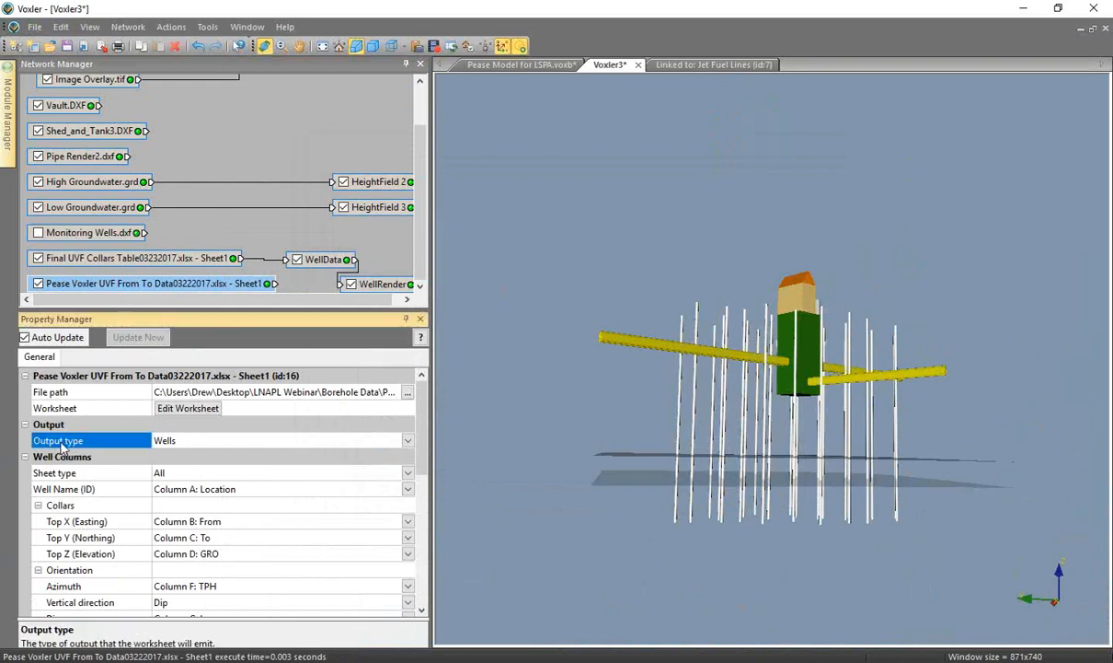
click(171, 443)
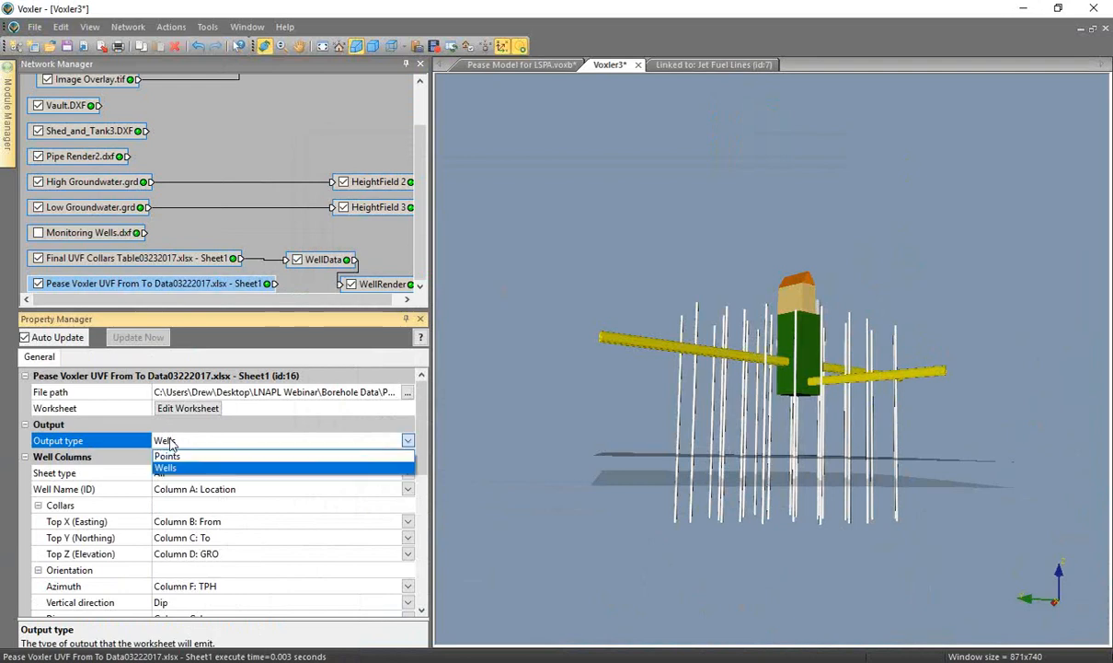
click(170, 442)
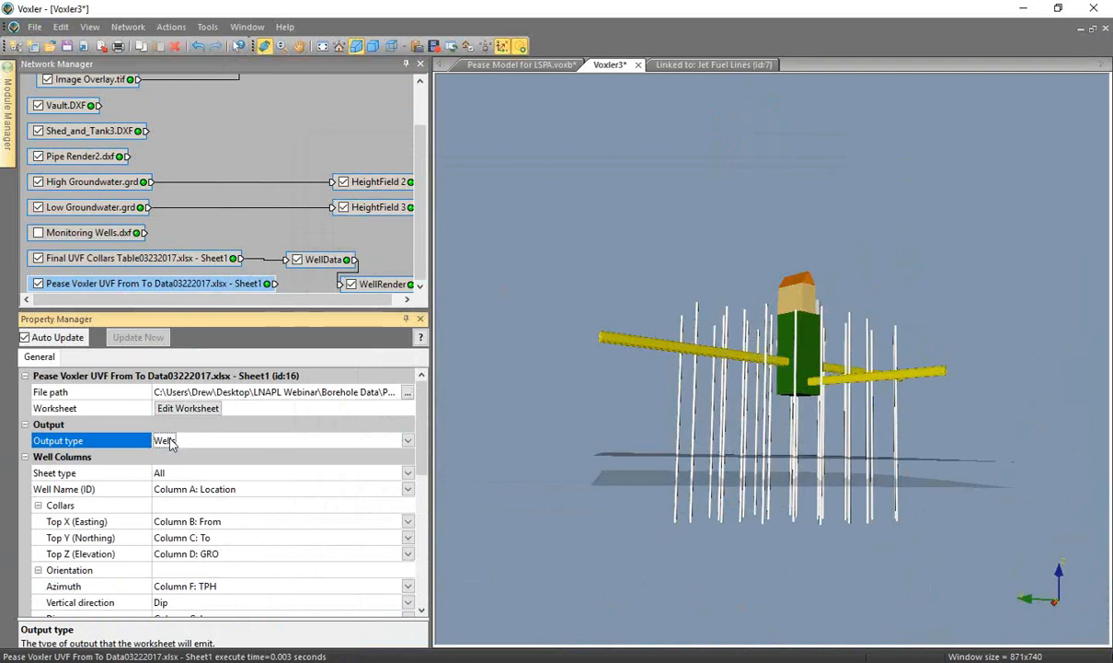
click(87, 476)
click(187, 474)
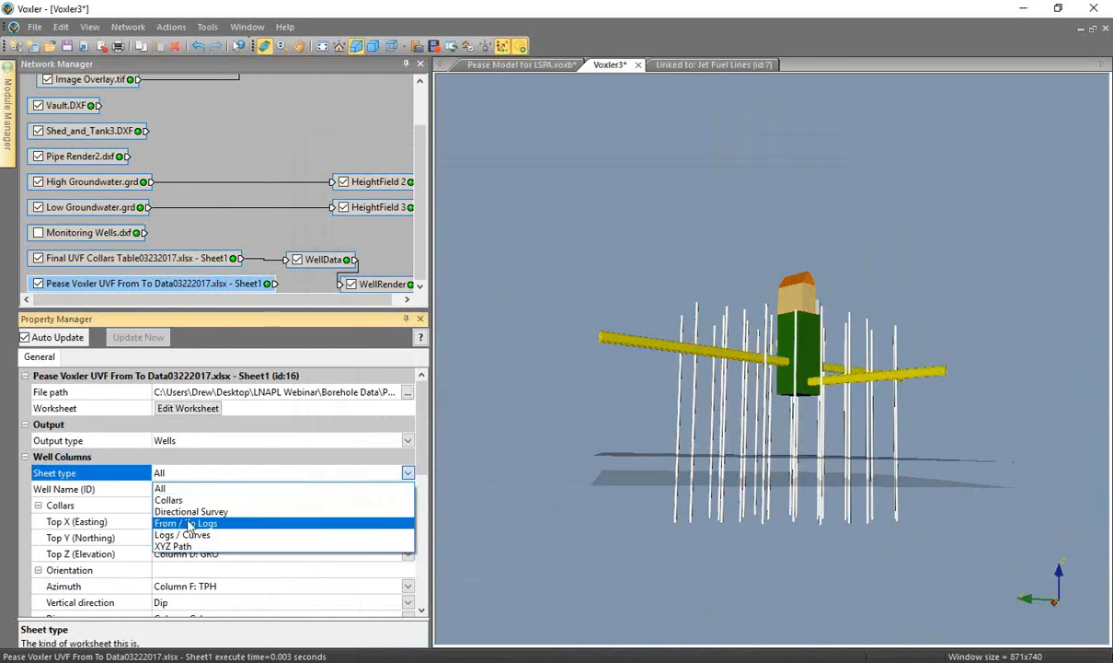
click(221, 524)
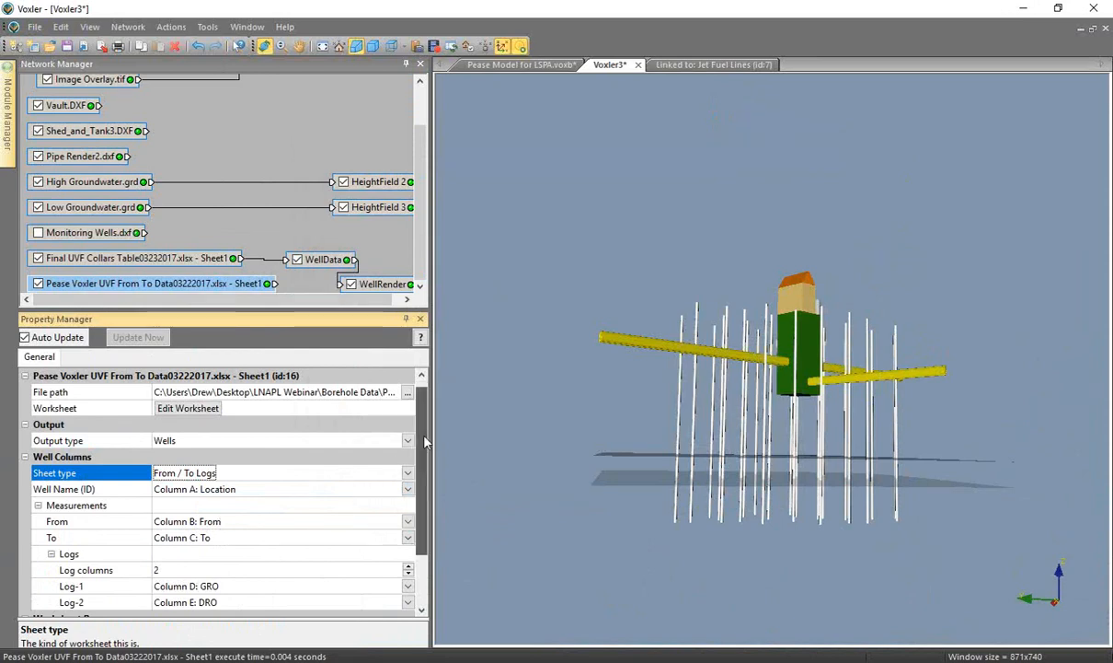
scroll(425, 443, down, 2)
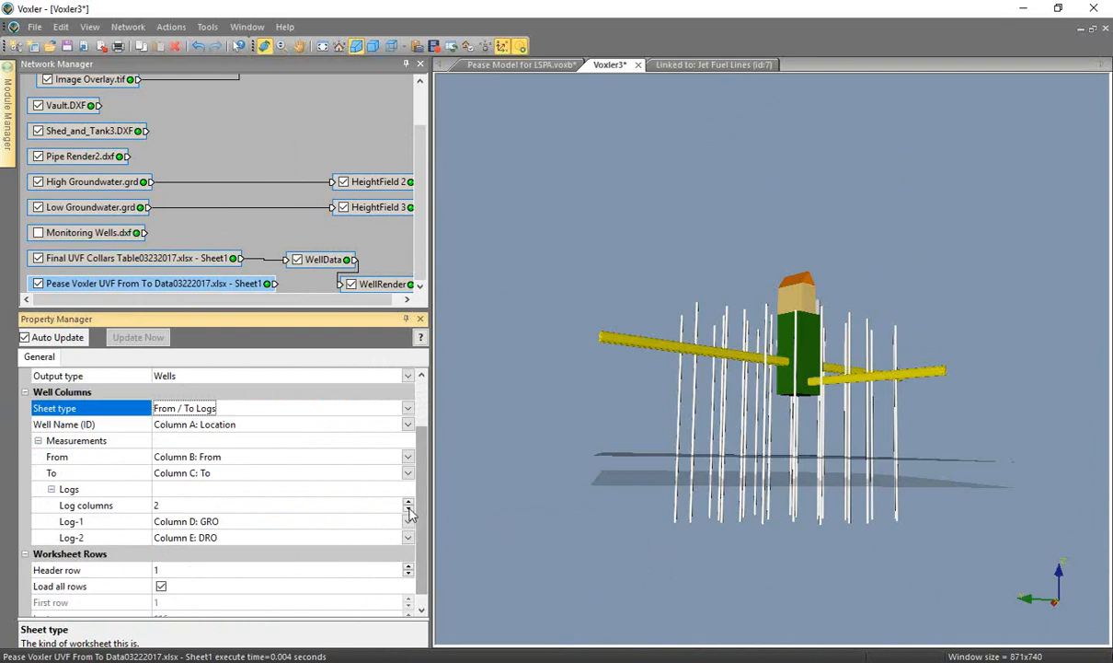
click(407, 511)
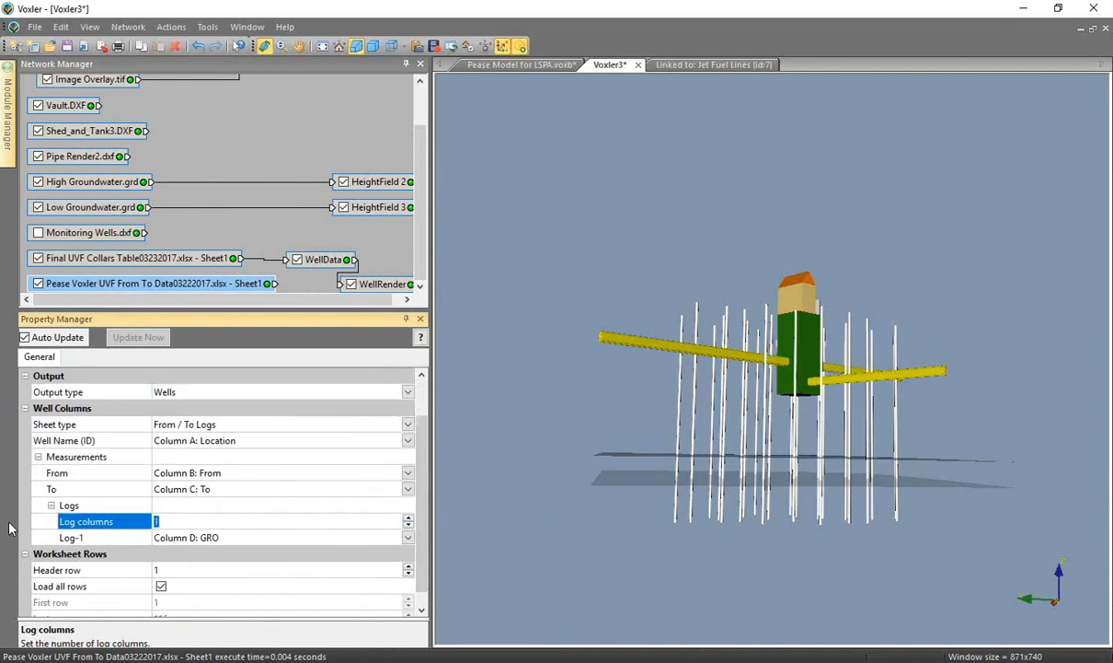
Set the UVF From To table's Log-1 to Column G: log and connect the table to WellData as input worksheet B
click(233, 539)
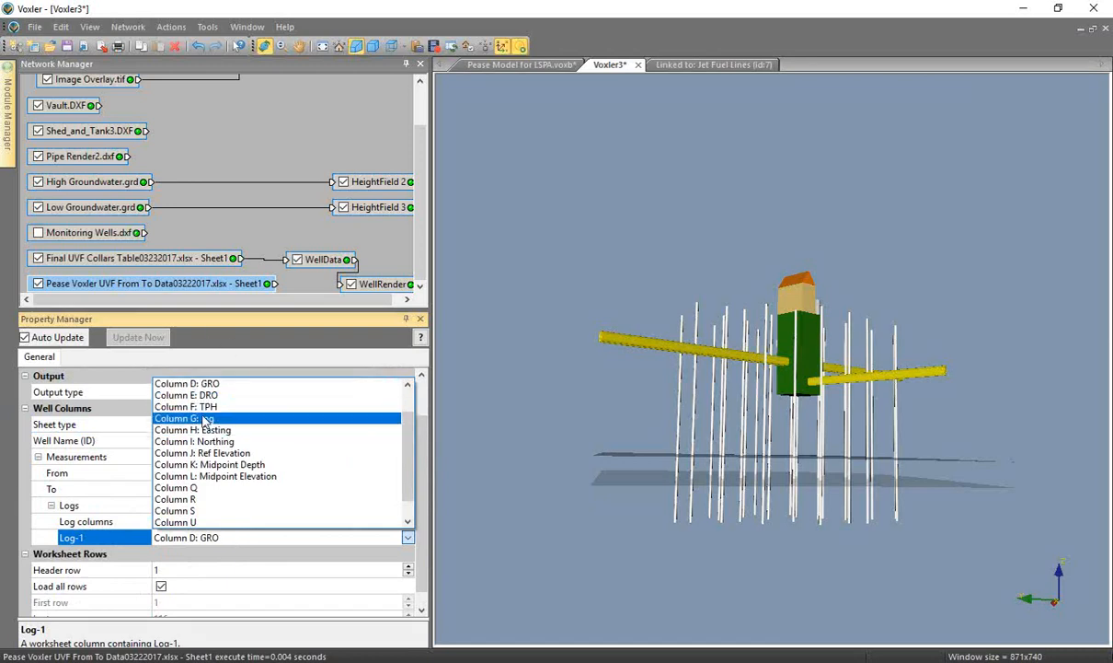
click(166, 419)
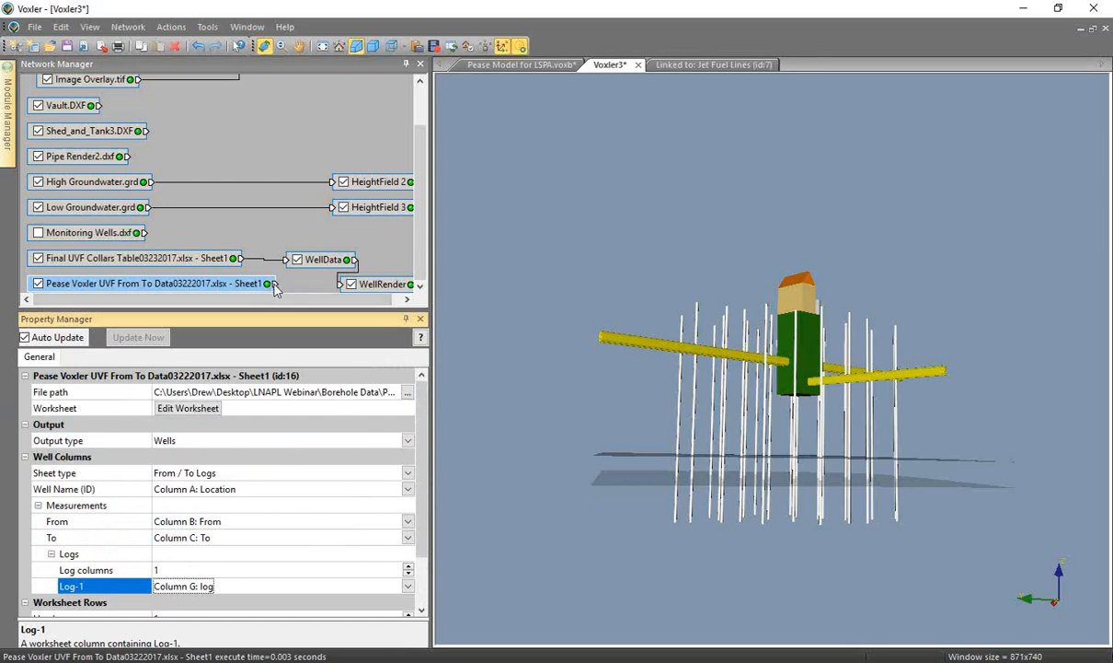
click(289, 290)
drag(289, 290, 289, 266)
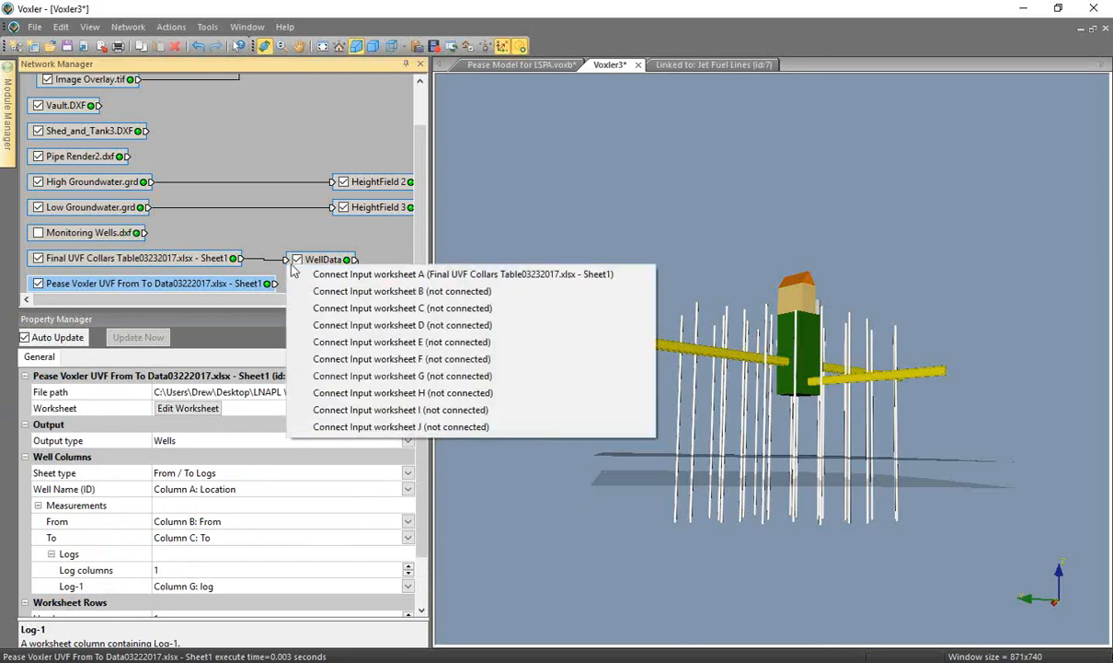
click(447, 292)
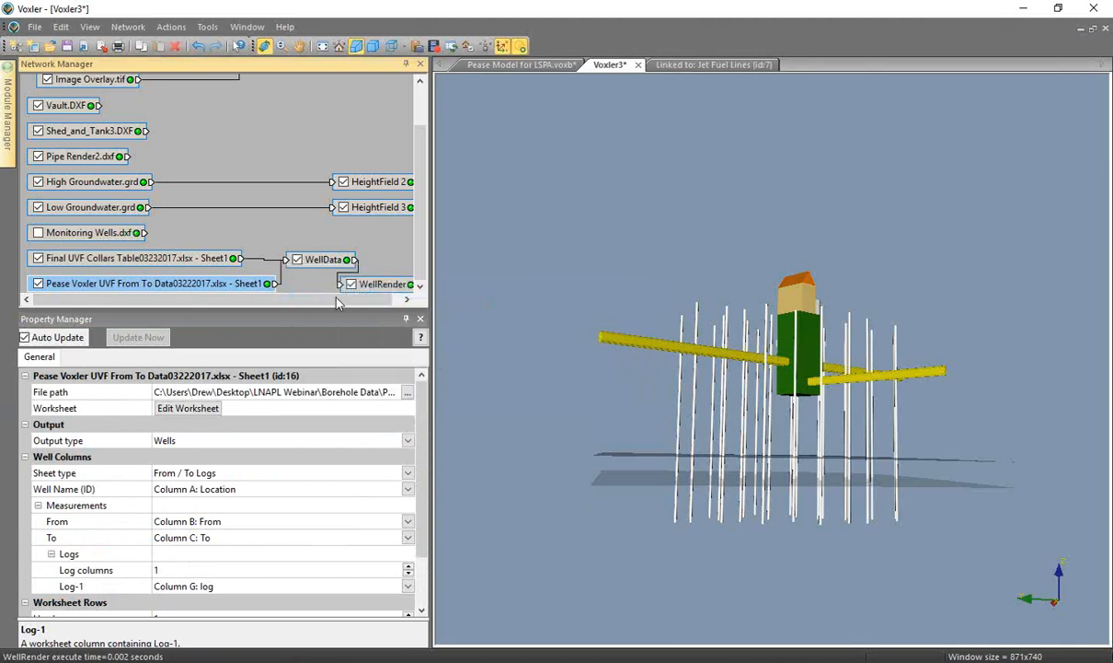
Show intervals in the WellRender module, keeping From/To values as the data source and using Column G: log as the interval log
click(380, 285)
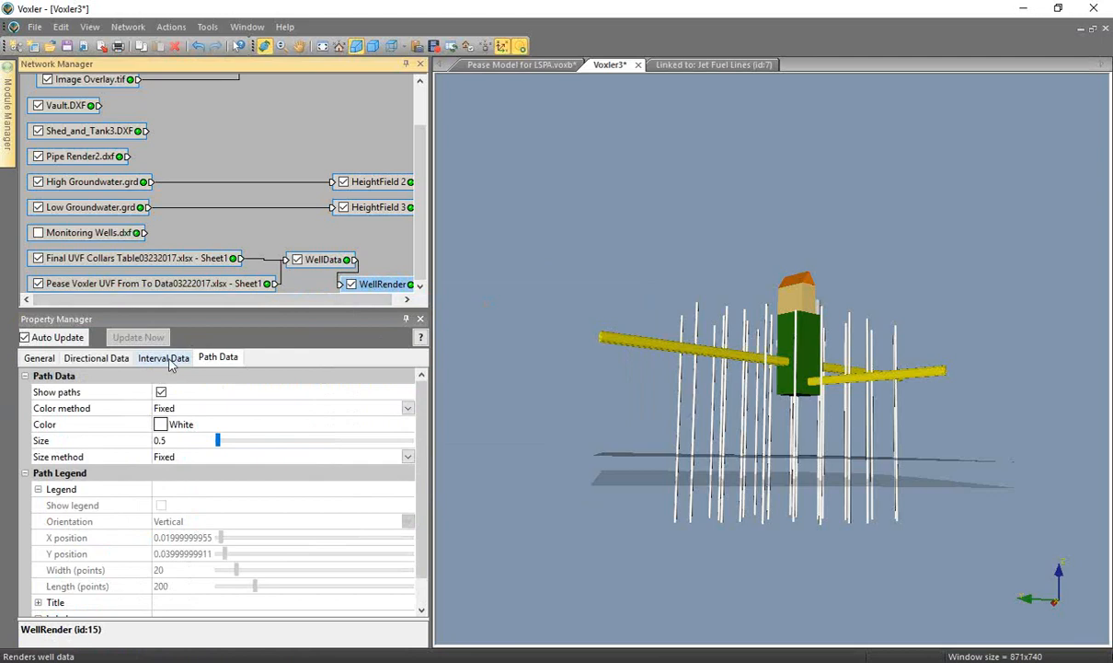
click(166, 358)
click(106, 391)
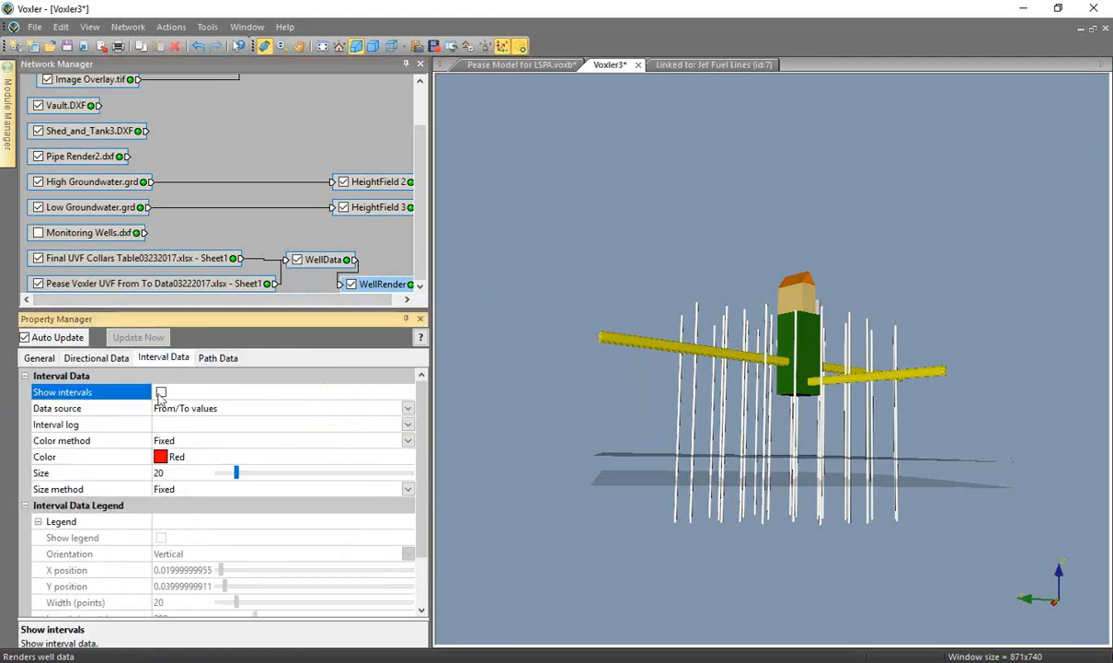
click(161, 392)
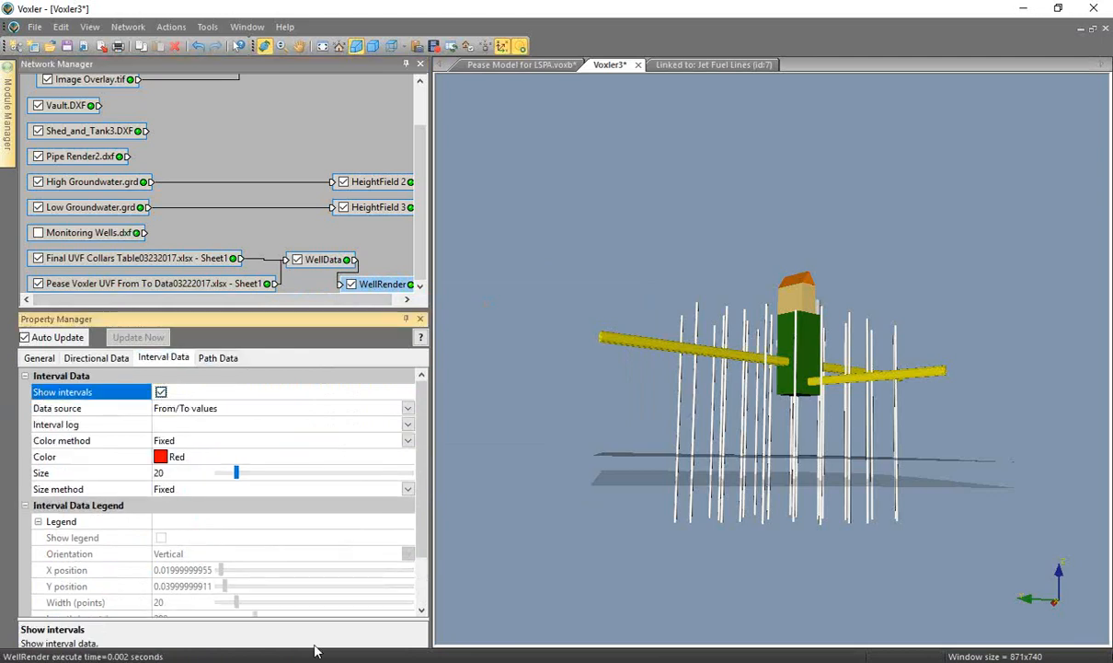
click(50, 410)
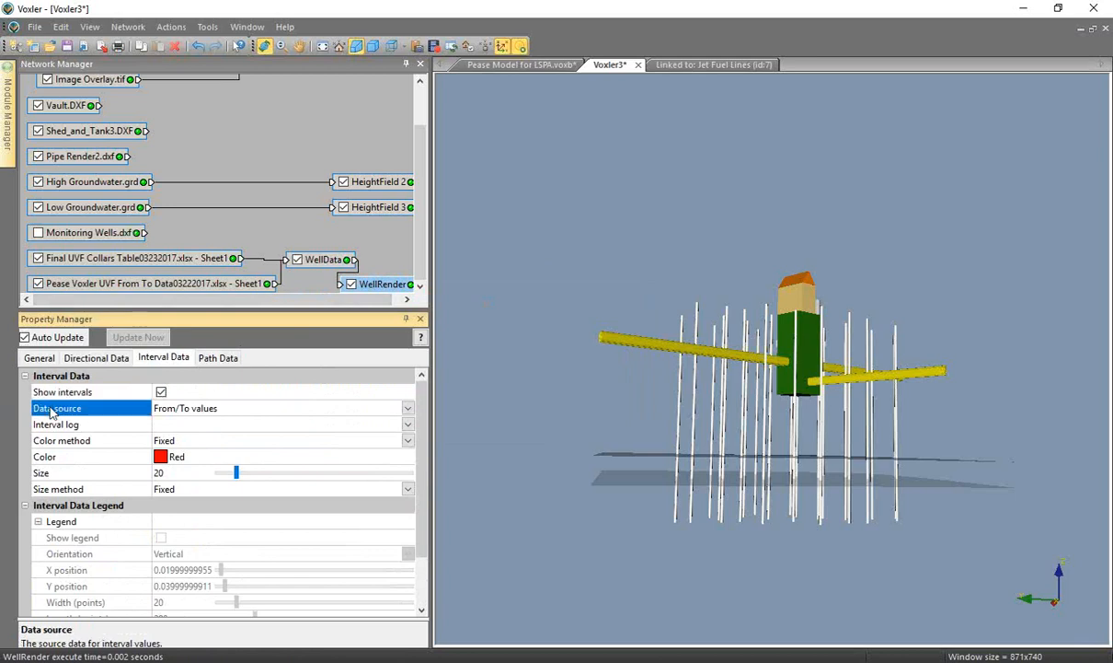
click(227, 411)
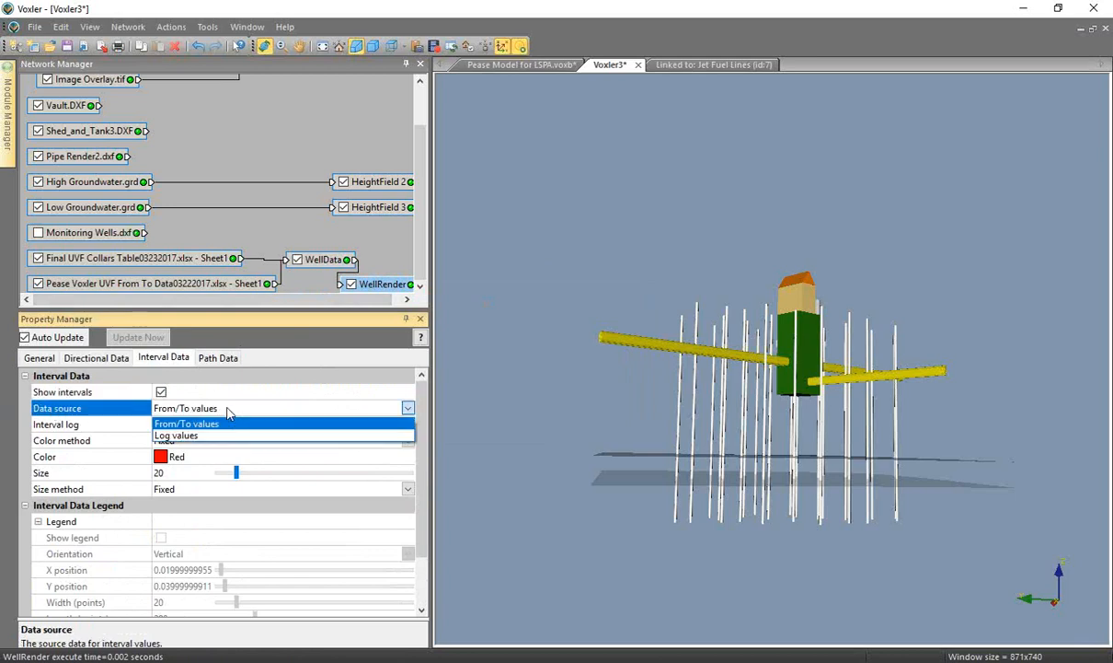
click(229, 413)
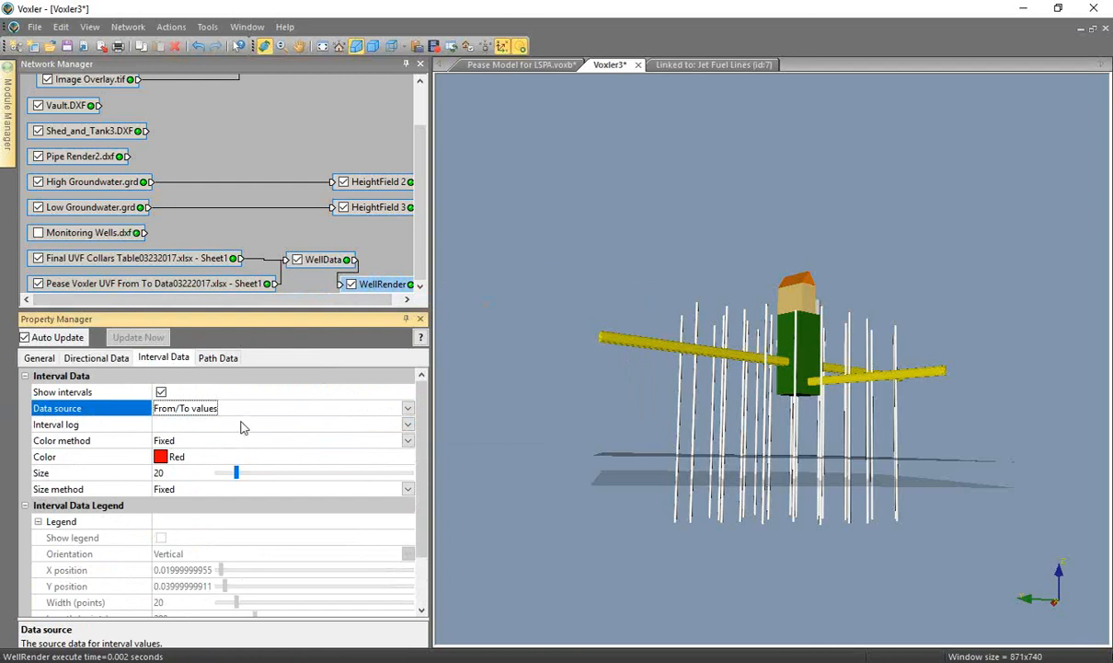
click(210, 425)
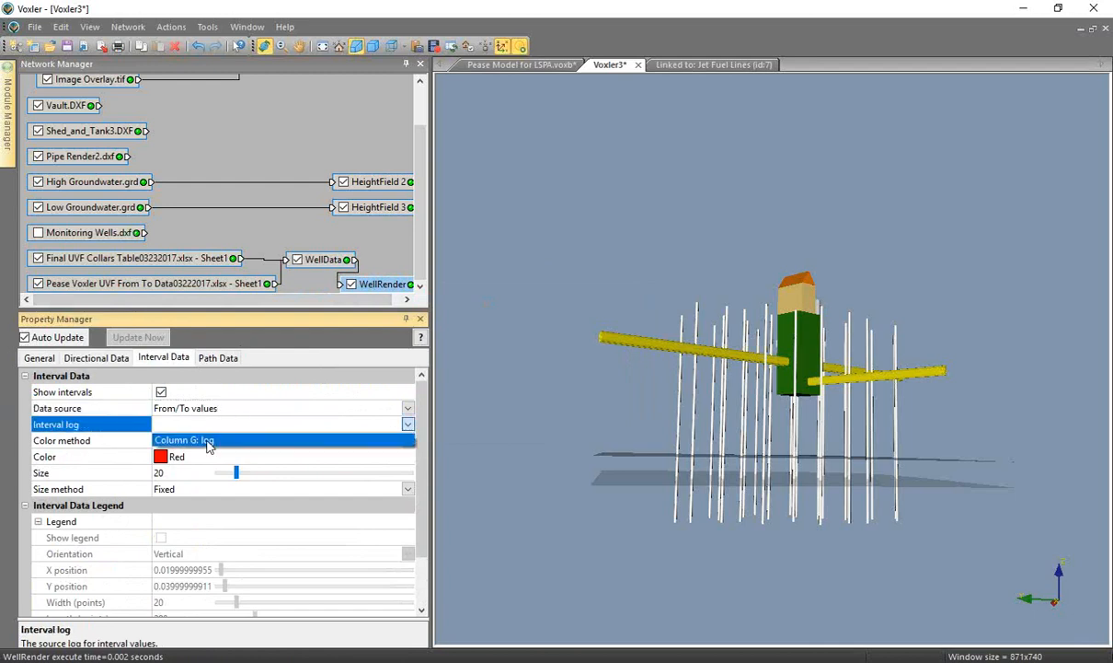
click(210, 441)
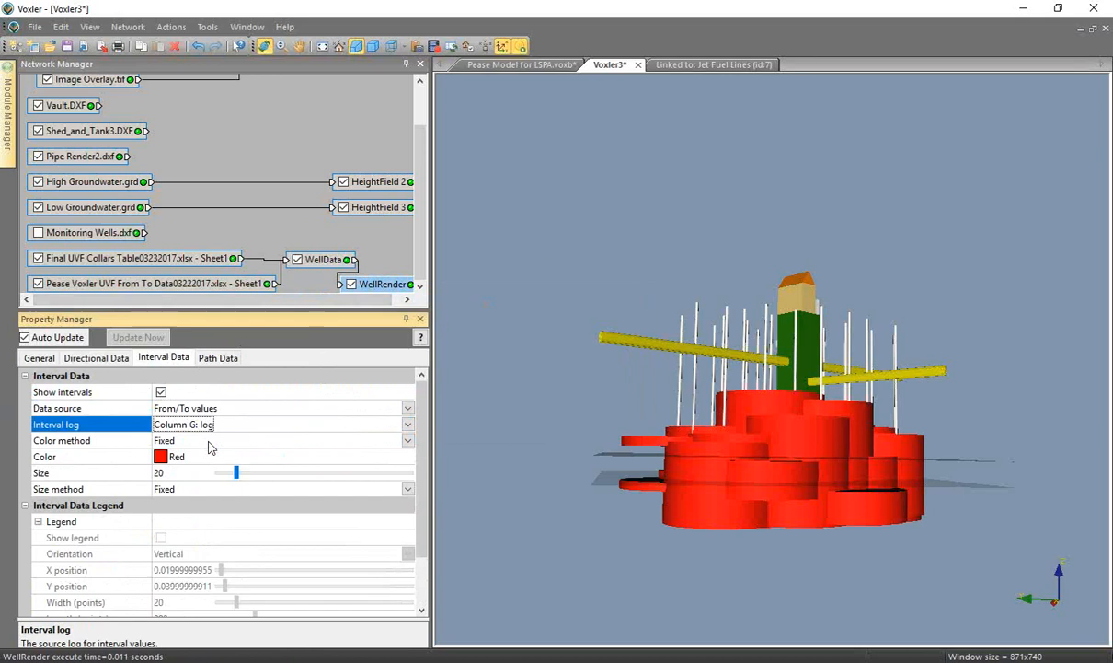
Color the borehole intervals by log, using Column G: log as the color log and the Rainbow colormap
drag(799, 390, 754, 522)
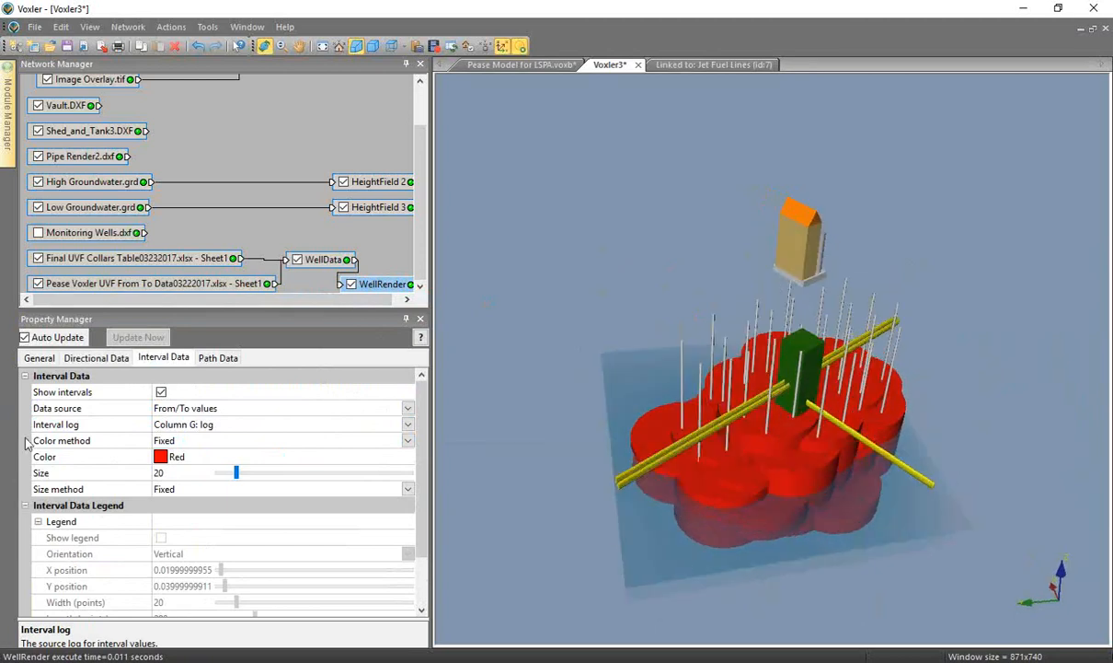
click(82, 440)
click(191, 443)
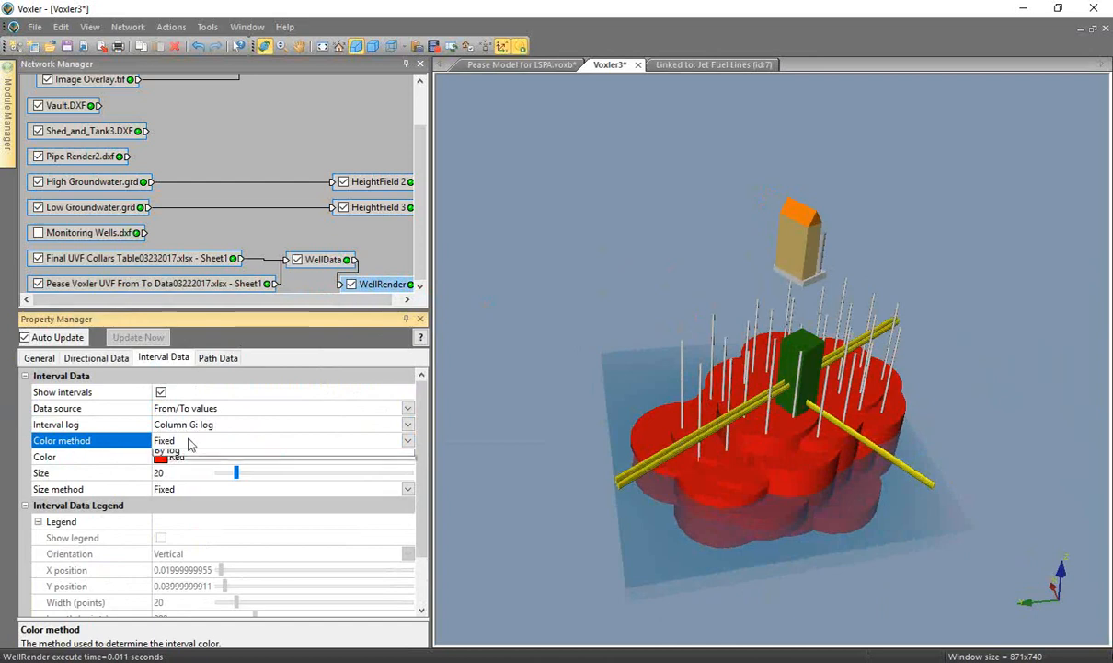
click(184, 473)
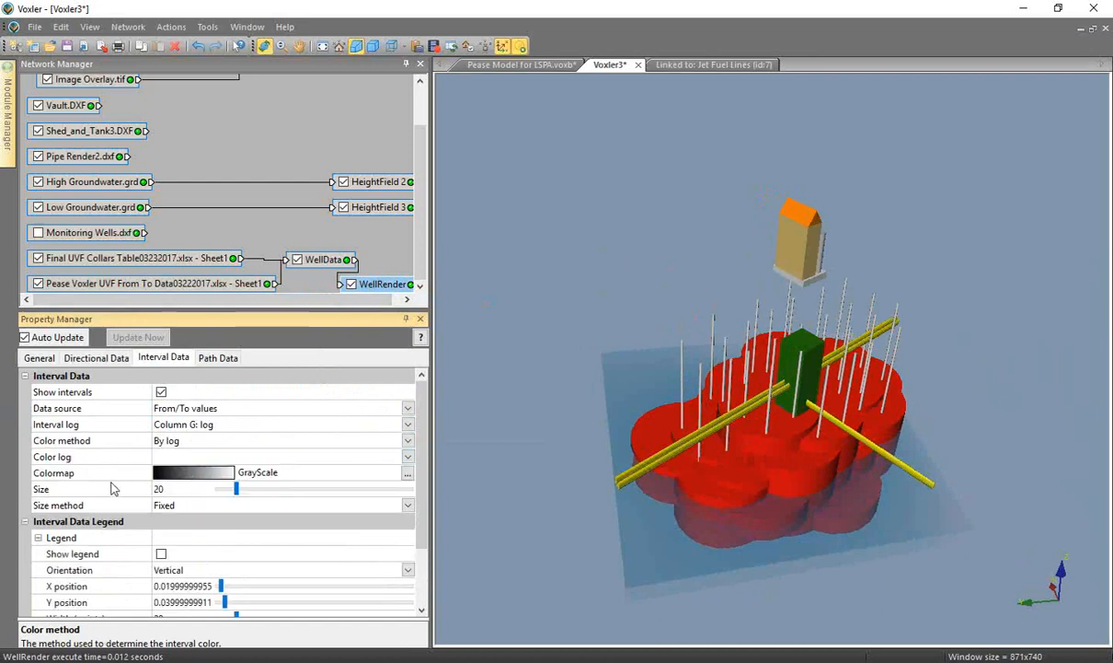
click(162, 457)
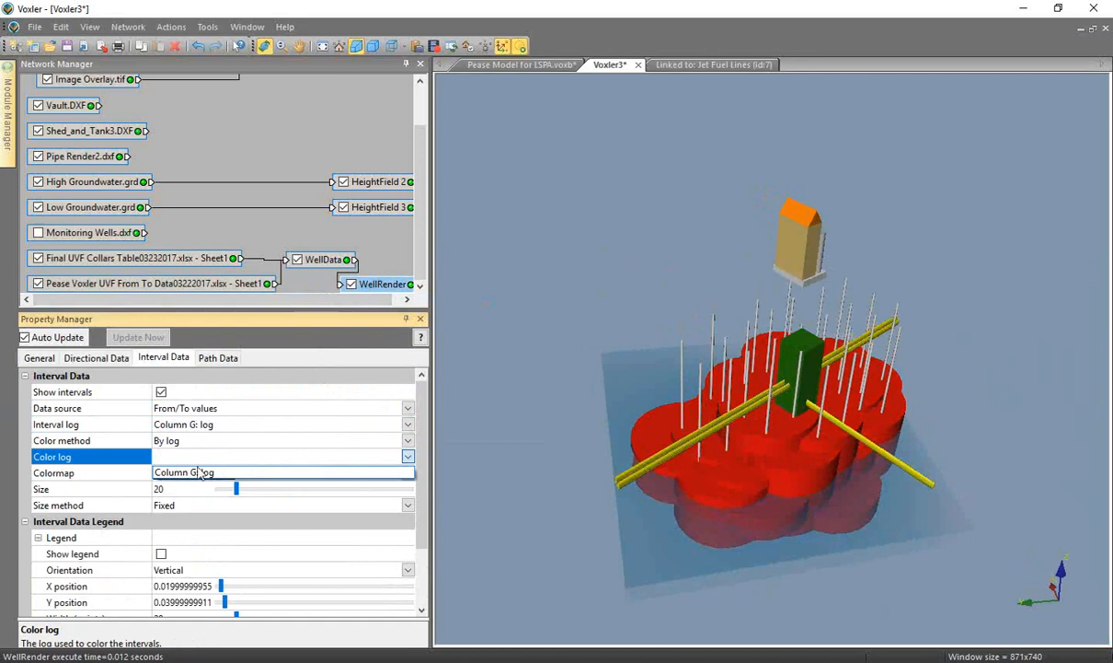
click(212, 471)
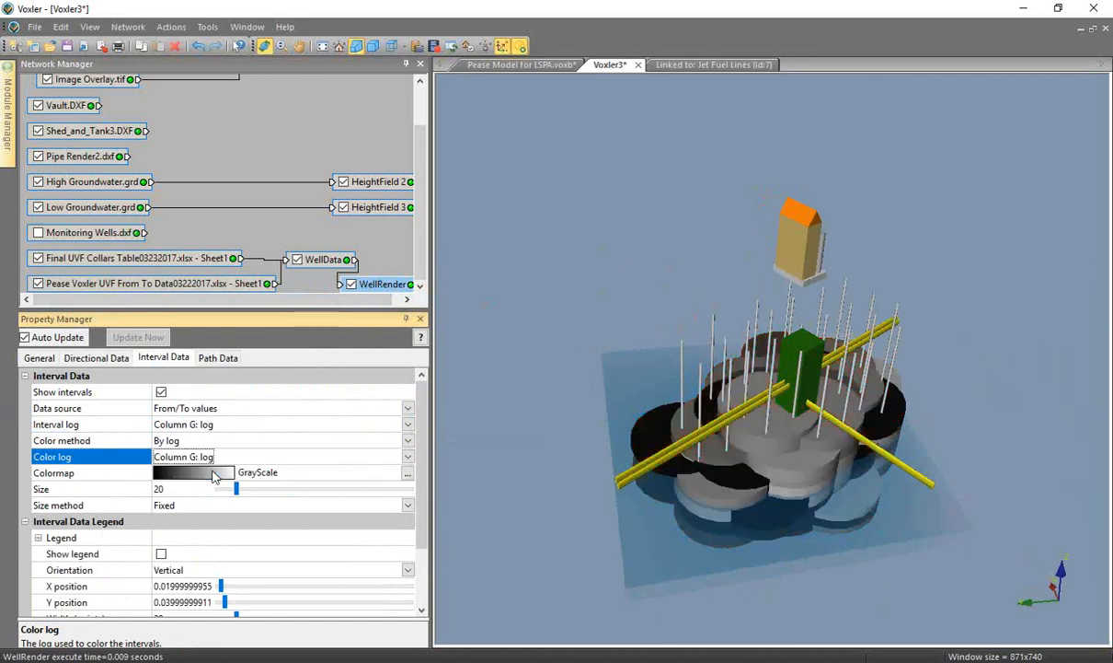
click(133, 473)
click(203, 466)
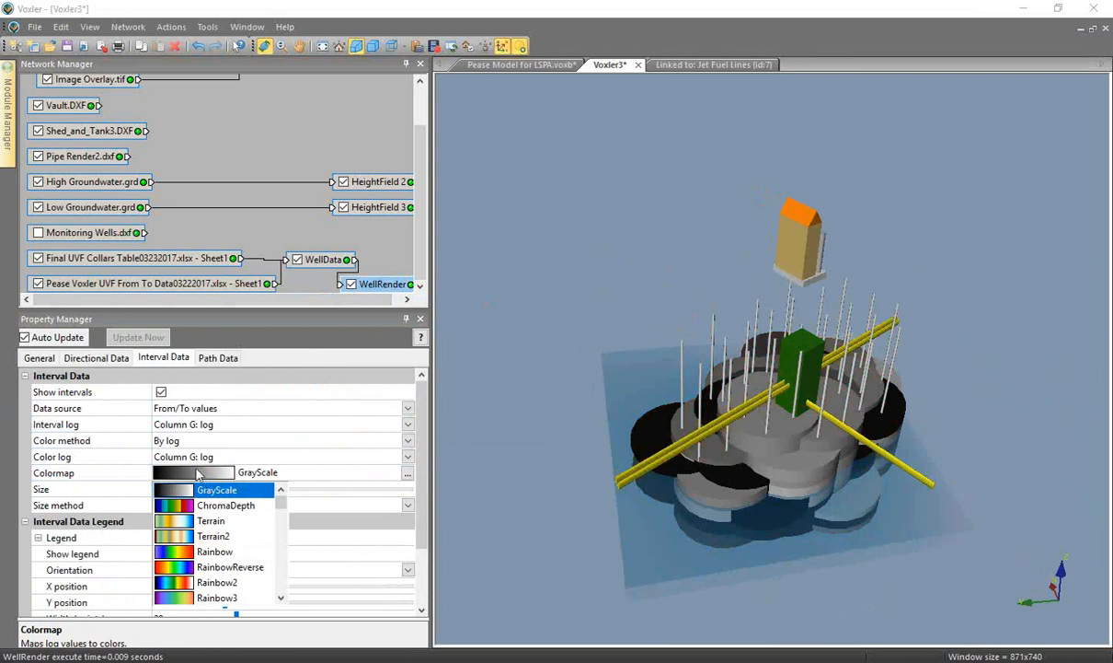
click(177, 558)
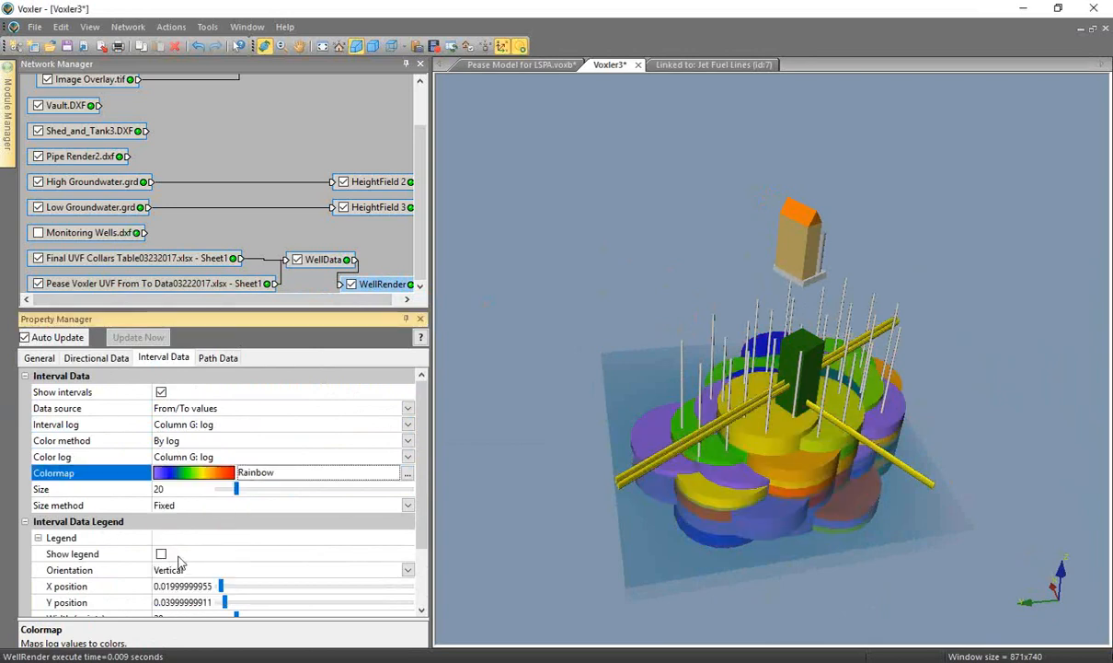
Change the interval size method to By log and scale the intervals with Column G: log
click(85, 509)
click(193, 505)
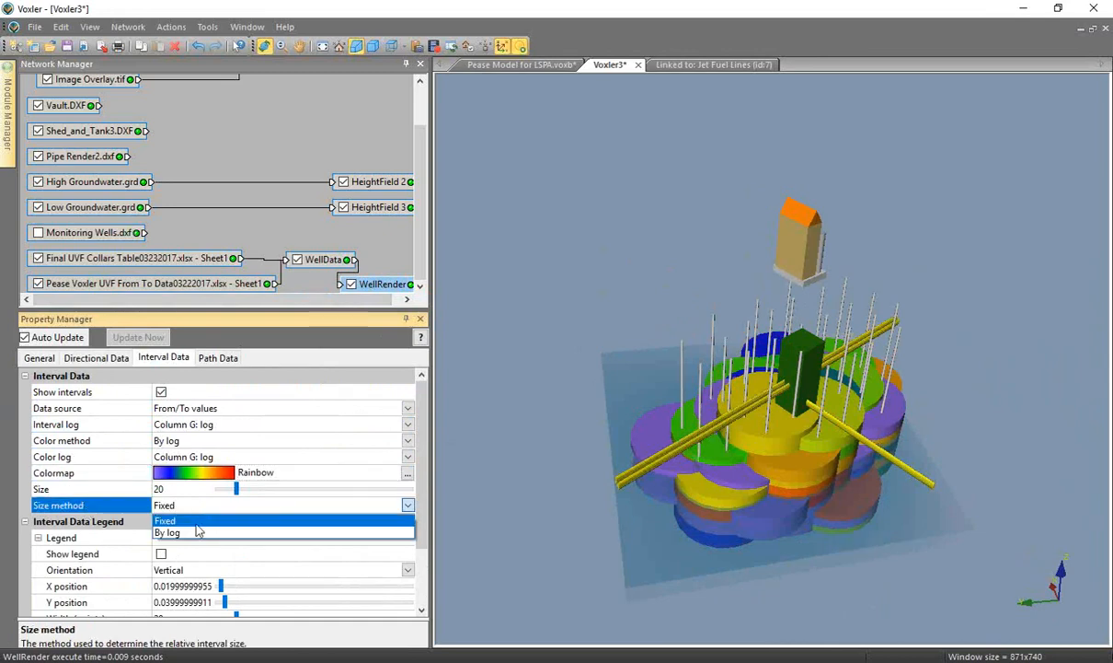
click(186, 531)
click(187, 523)
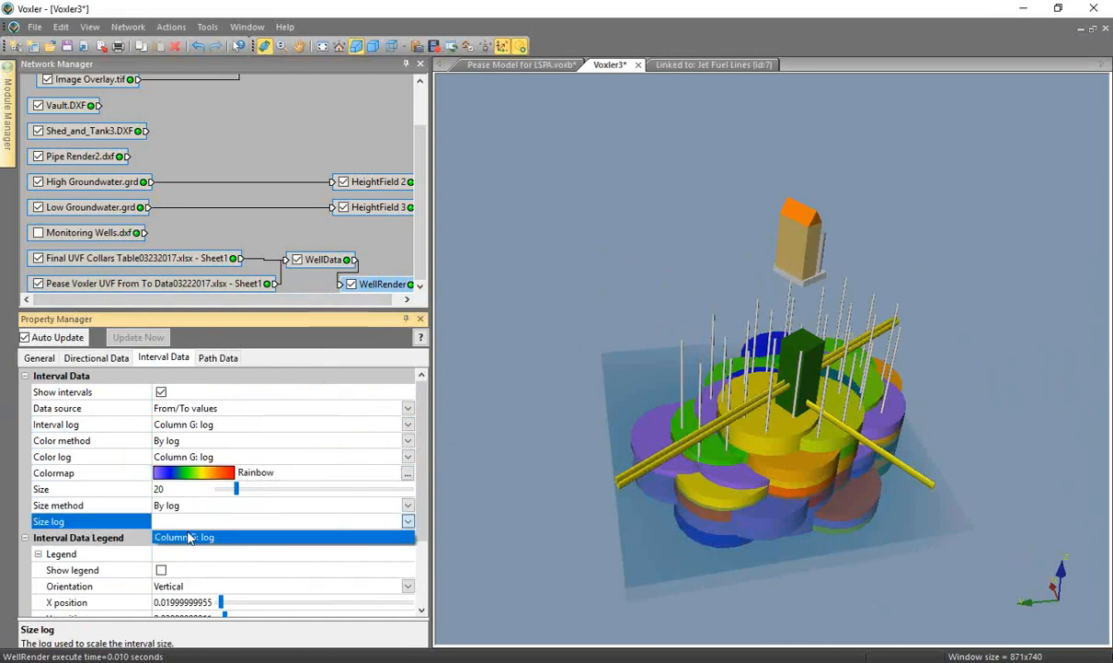
click(192, 538)
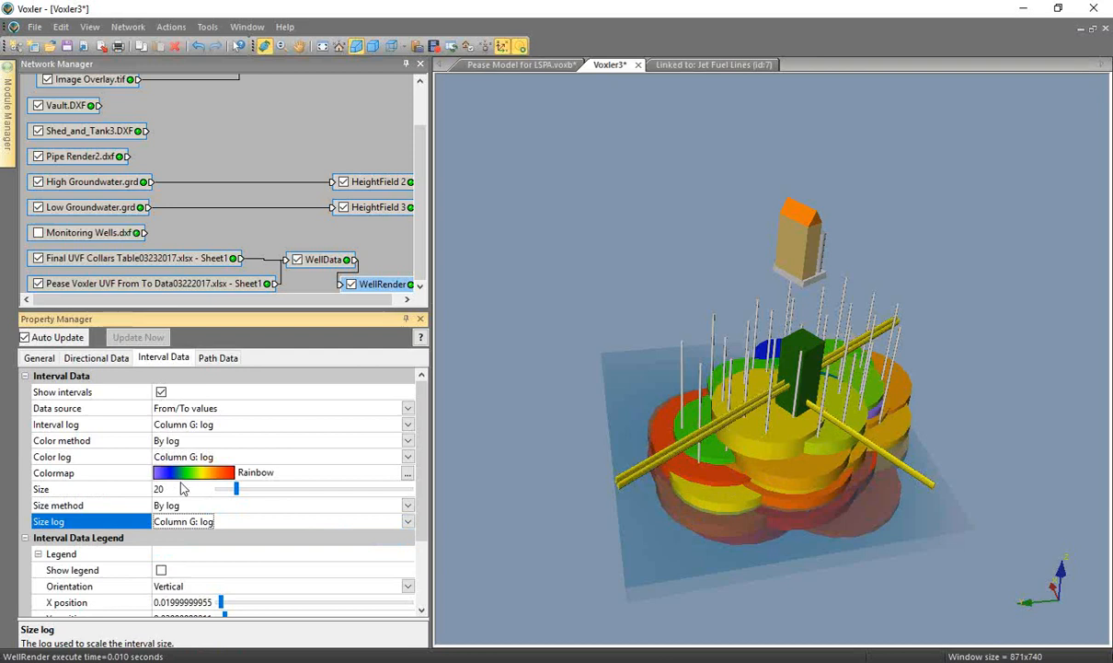
Set the WellRender interval size to 1
click(108, 495)
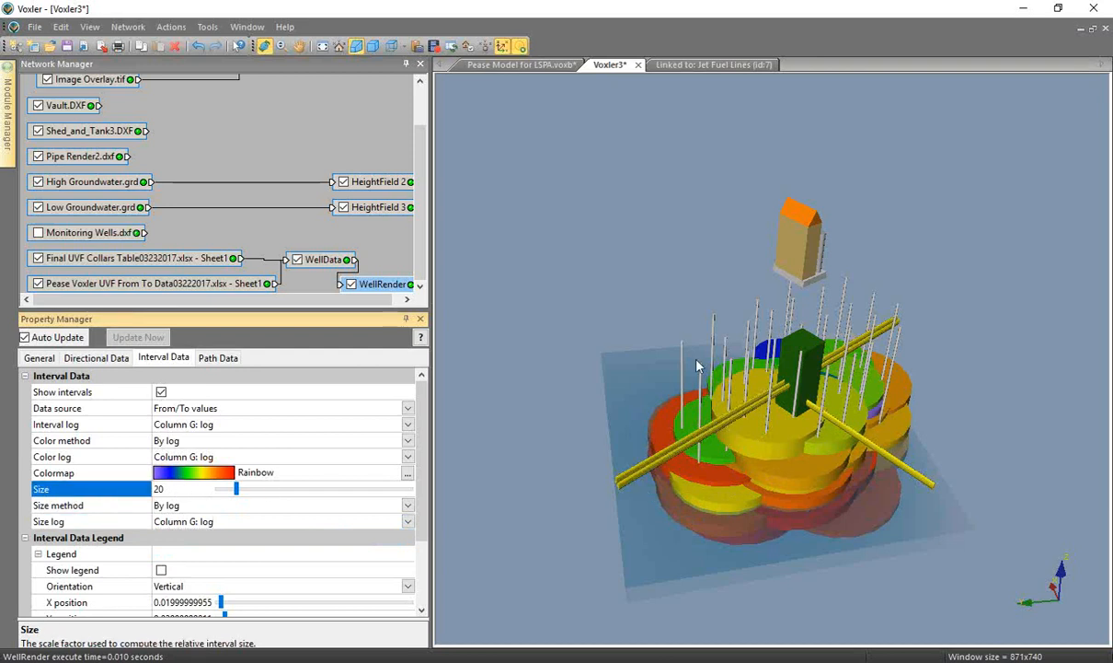
click(91, 493)
text(1)
key(Return)
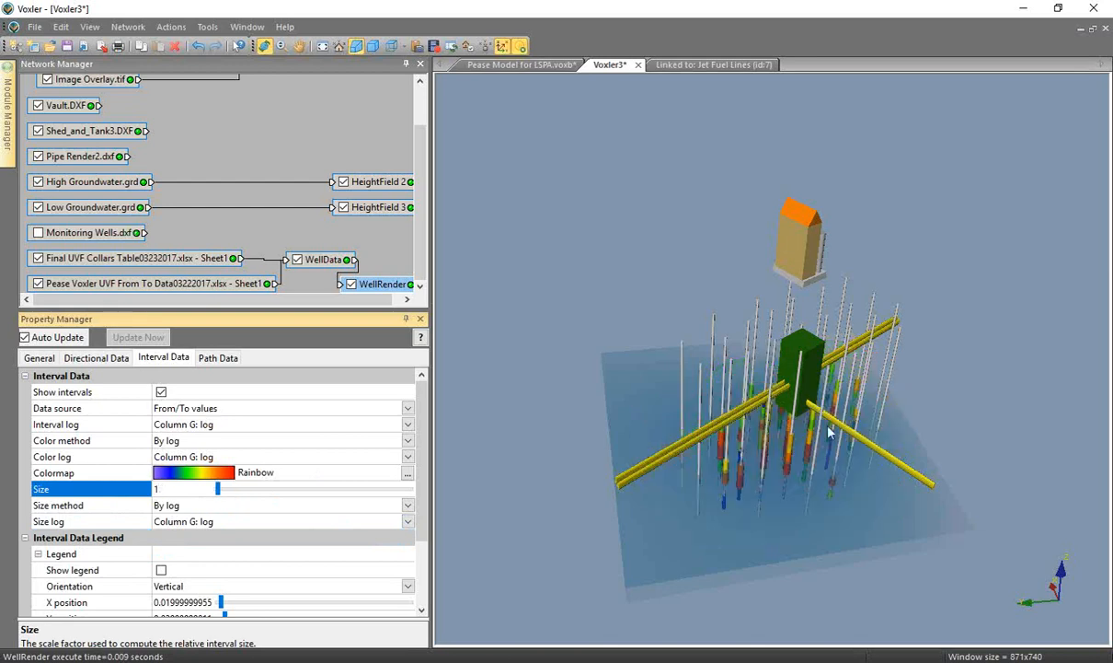
Examine the colored borehole intervals relative to the groundwater surfaces up close and from several sides
drag(755, 496, 805, 432)
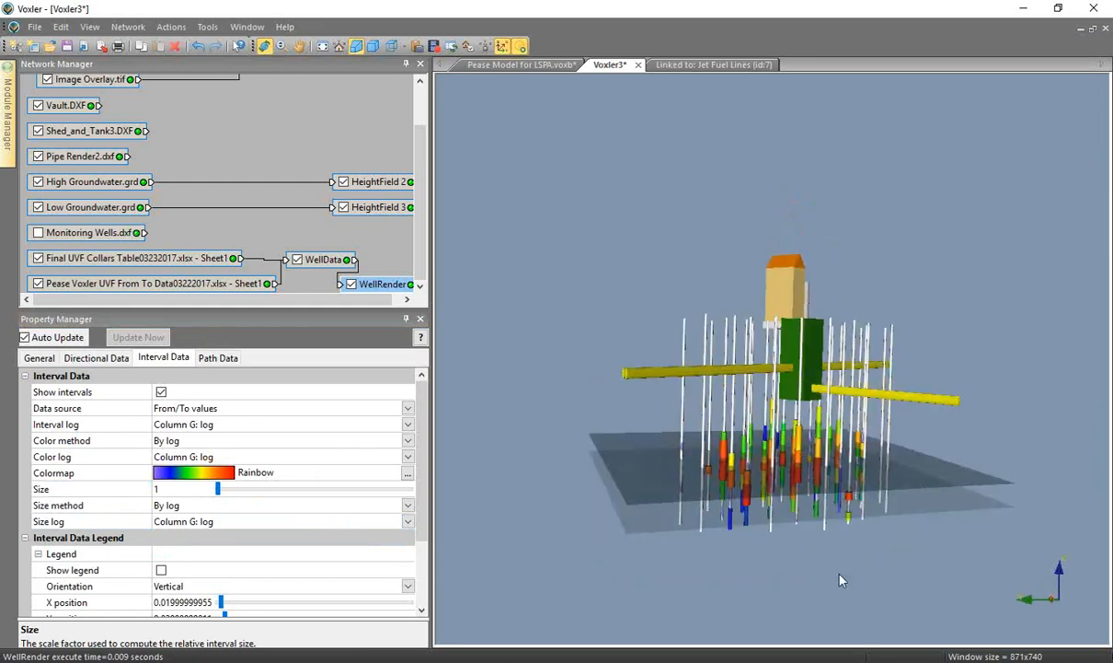
scroll(793, 543, up, 3)
click(299, 46)
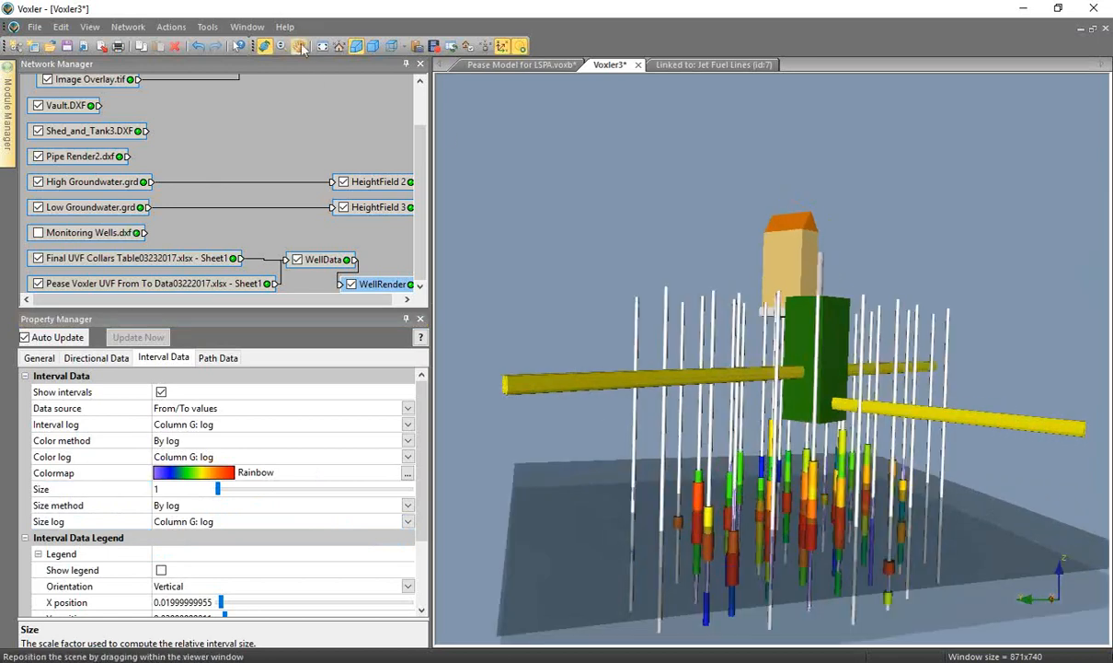
drag(744, 451, 734, 361)
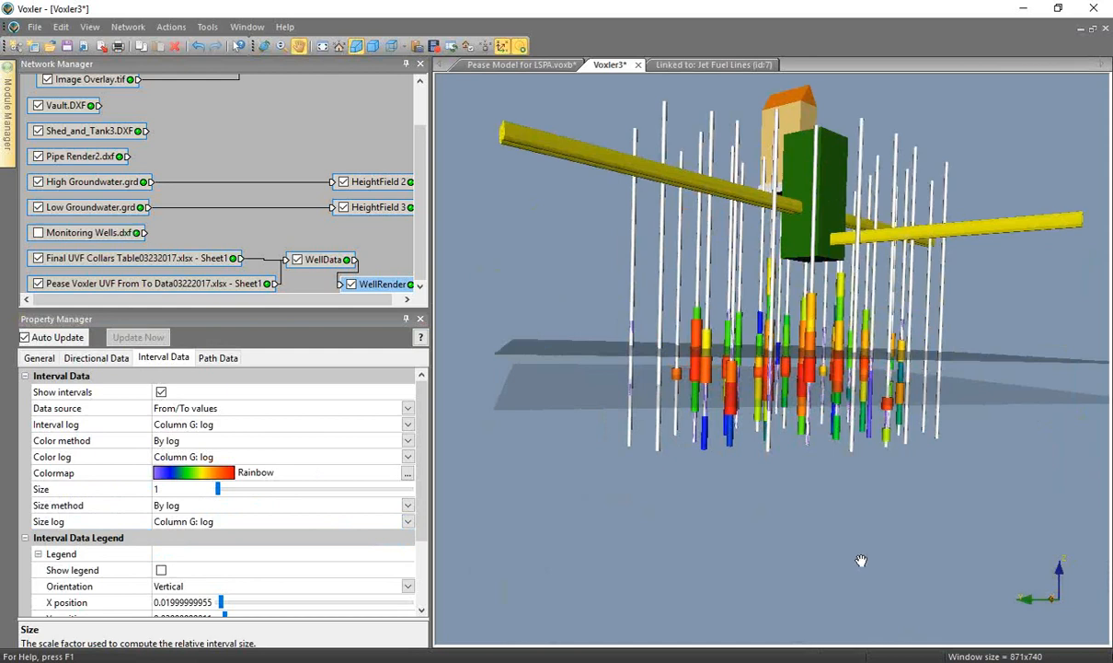
scroll(783, 517, up, 3)
click(264, 46)
drag(789, 379, 907, 425)
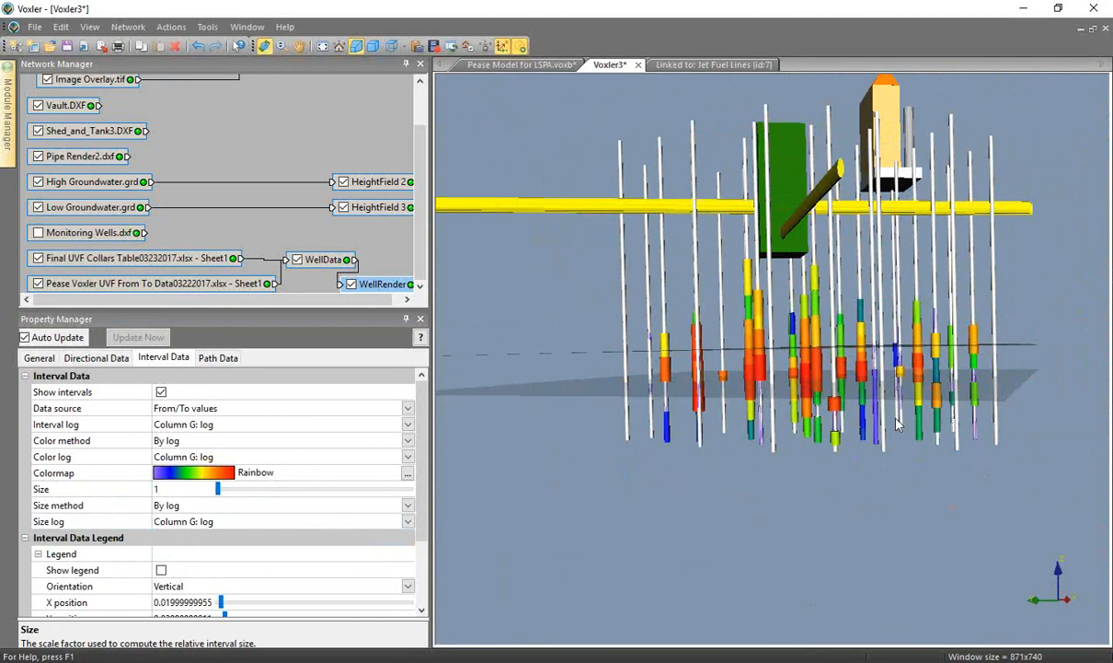
Import the worksheet Voxler Point Data.xlsx from the Other Data folder of LNAPL Webinar
click(34, 26)
click(70, 154)
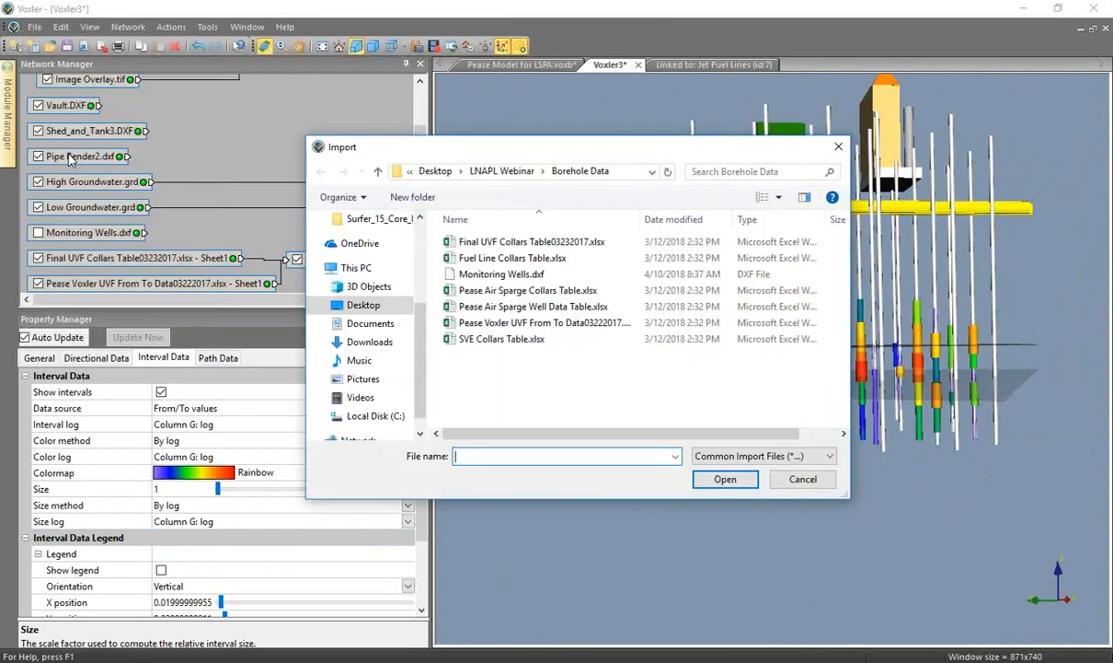
click(518, 175)
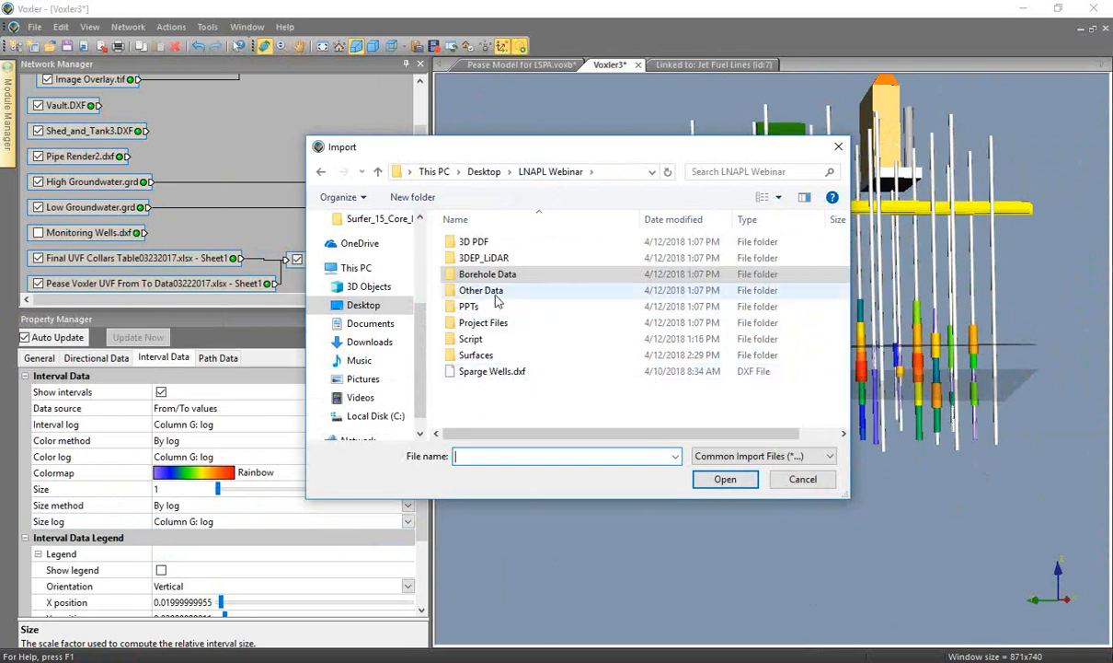
double_click(476, 291)
click(522, 325)
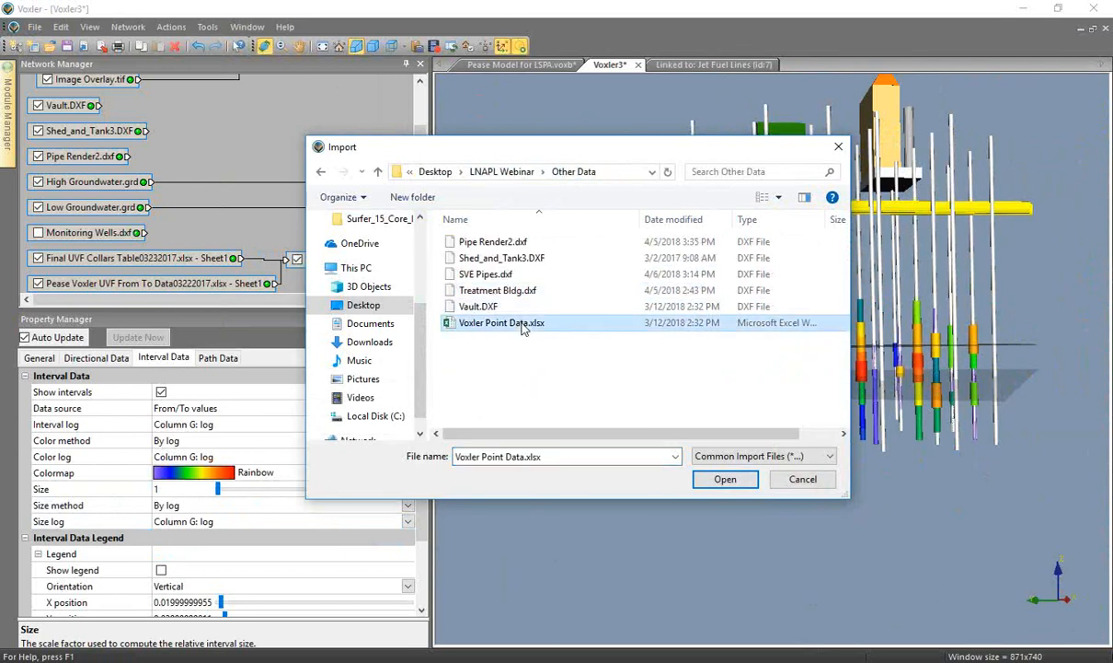
click(725, 479)
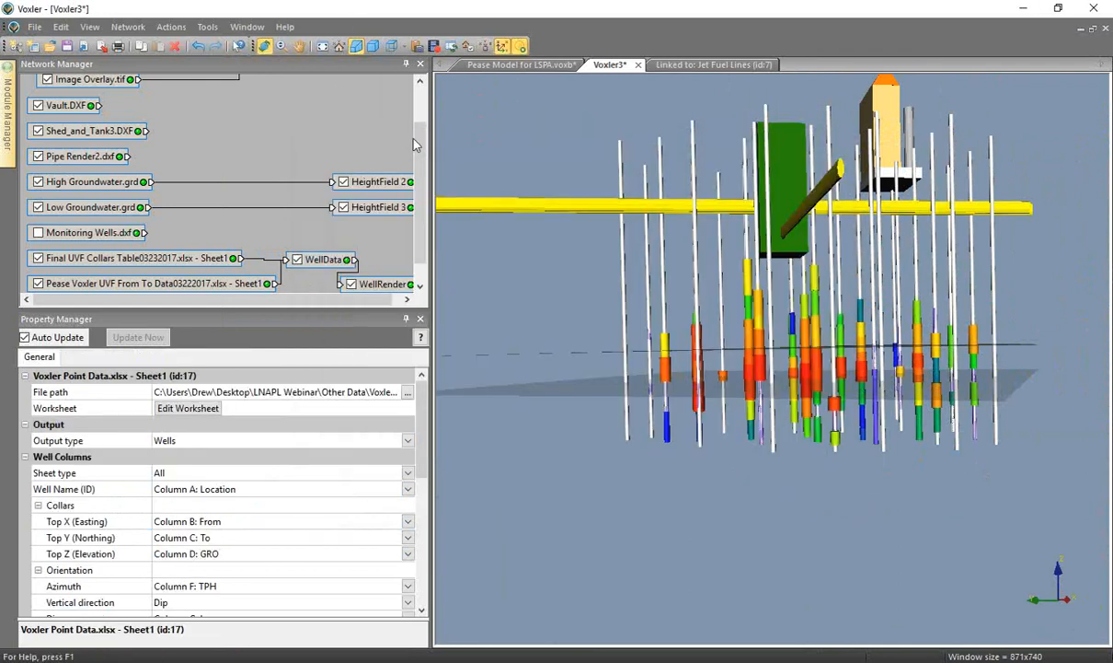
Set the output type of the Voxler Point Data worksheet to Points
scroll(421, 150, down, 2)
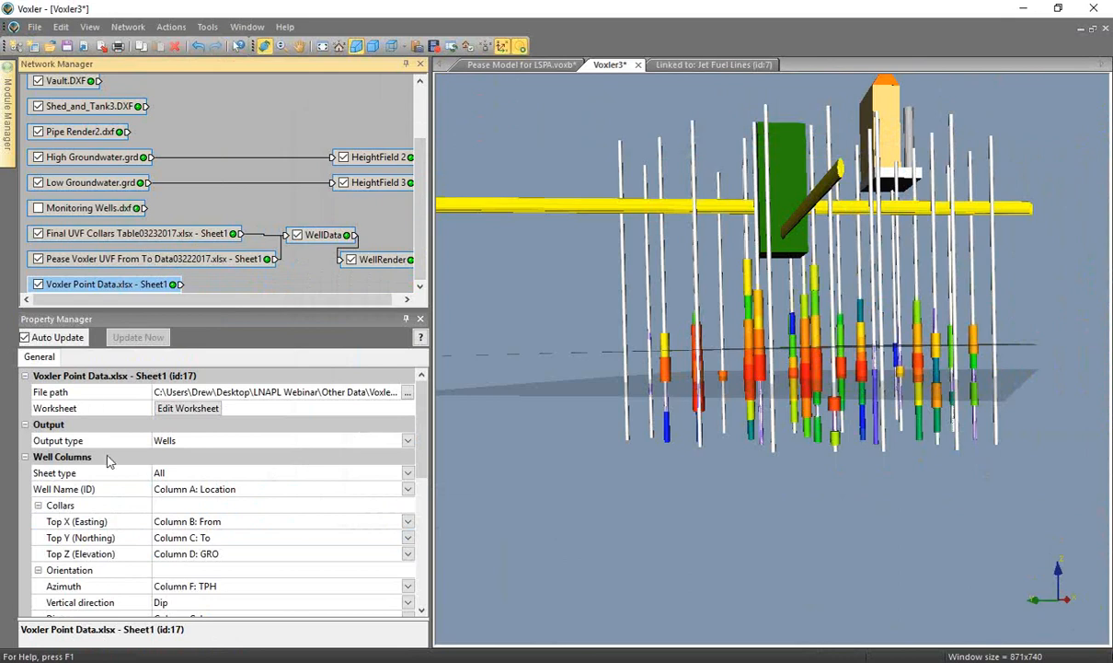
click(77, 444)
click(184, 440)
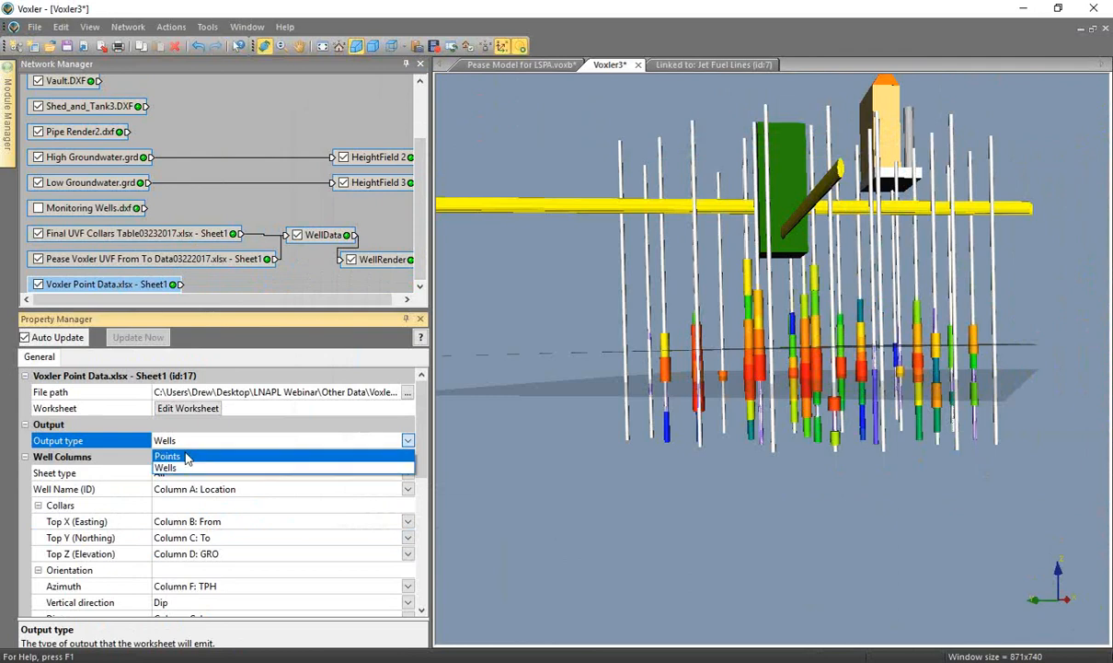
click(169, 457)
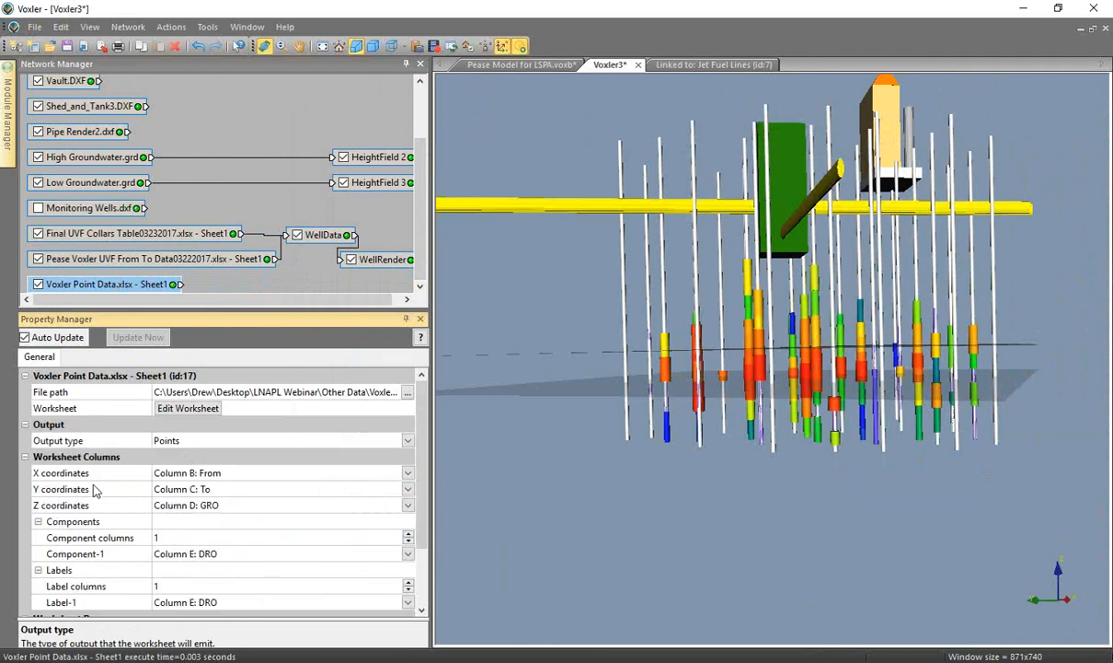
Map the worksheet's X, Y and Z coordinates to Easting, Northing and Midpoint Elevation, and set Component-1 to TPH
click(237, 473)
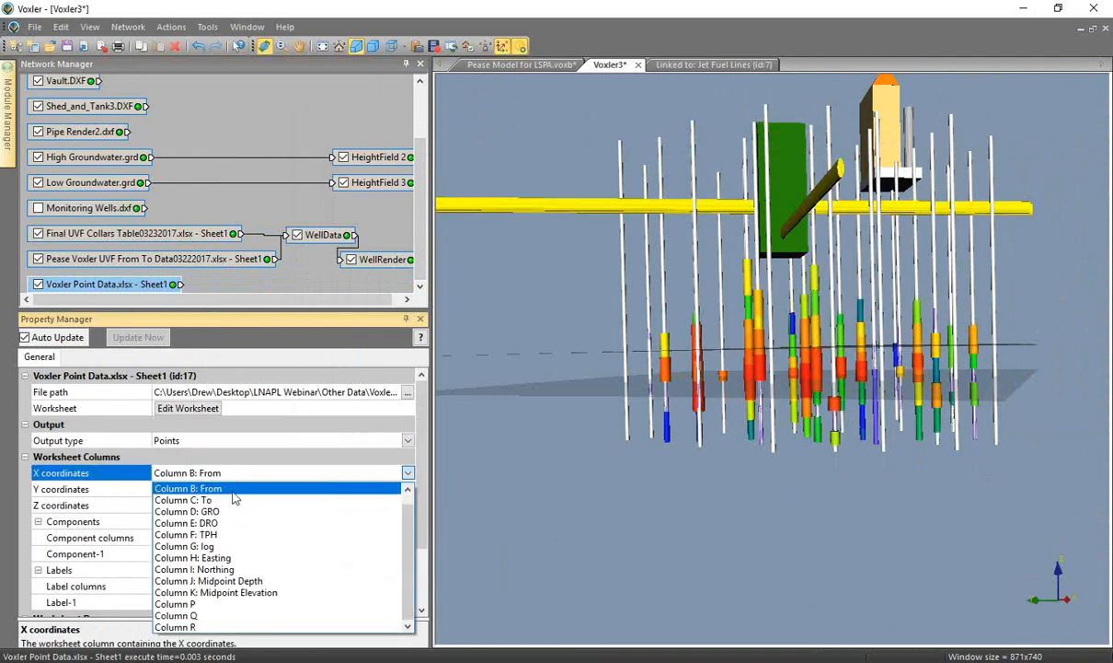
click(247, 557)
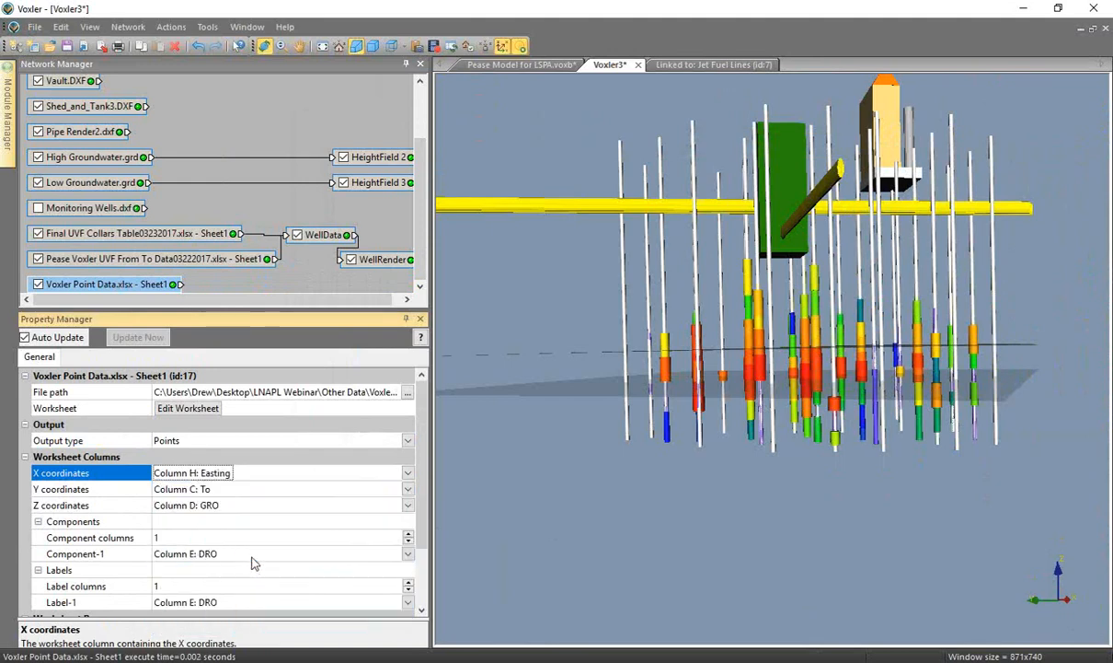
click(231, 489)
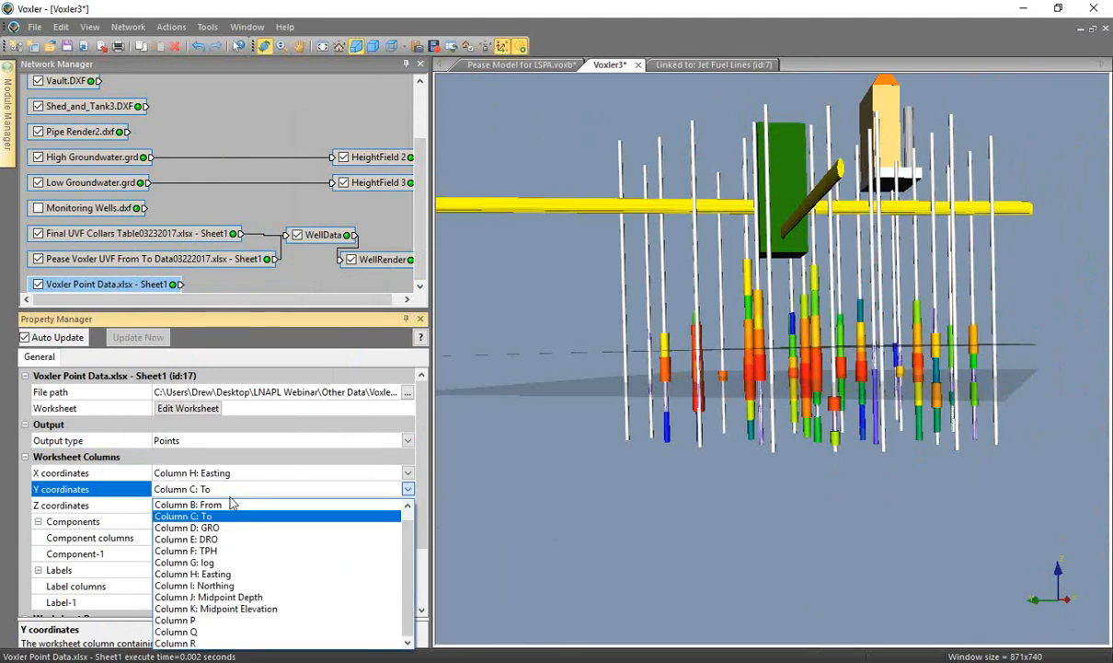
click(259, 587)
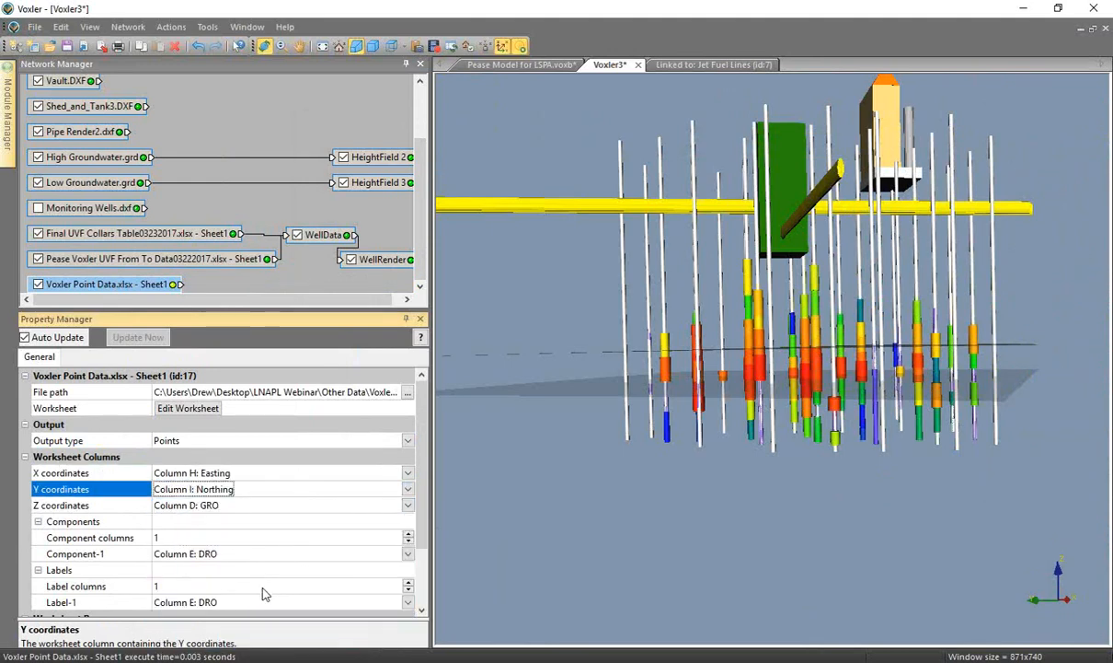
click(239, 505)
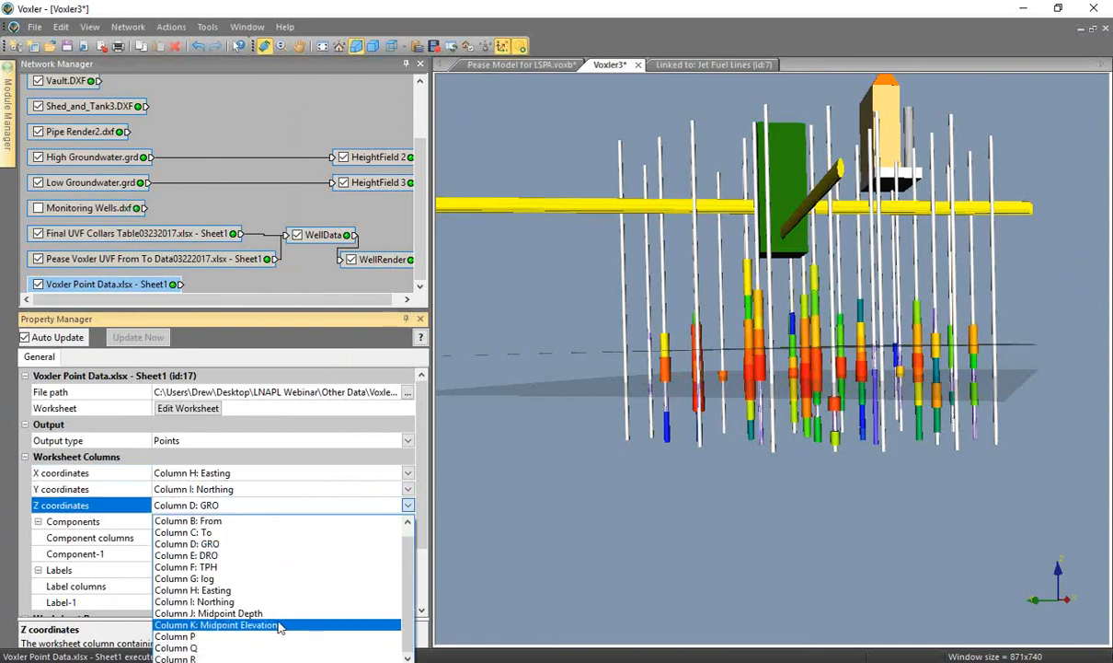
key(Up)
click(278, 626)
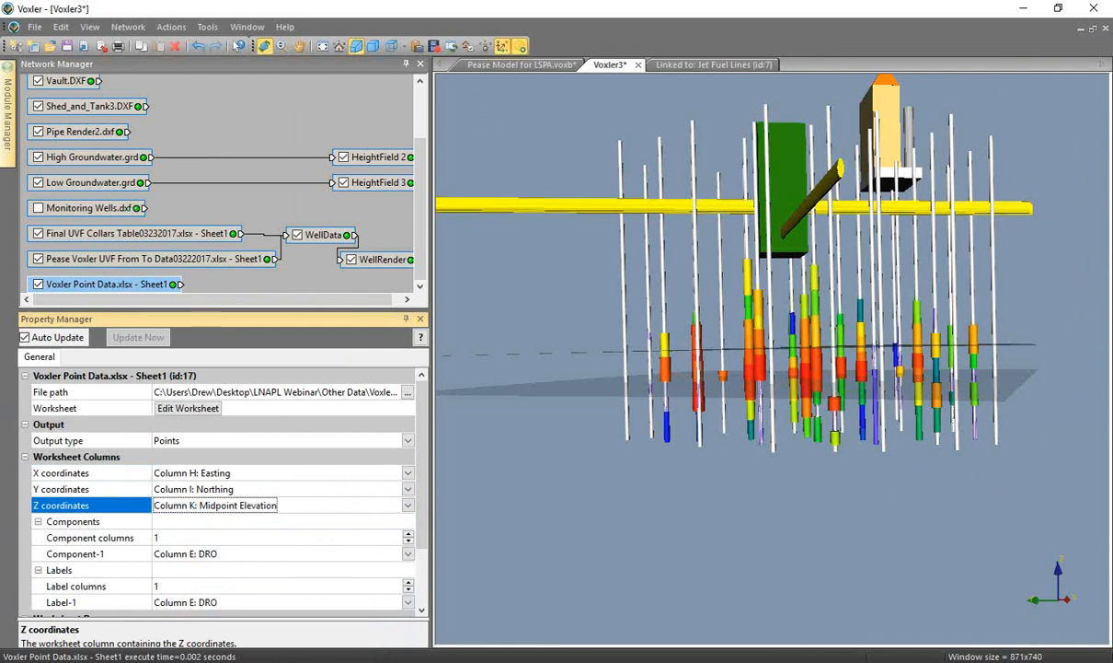
click(216, 554)
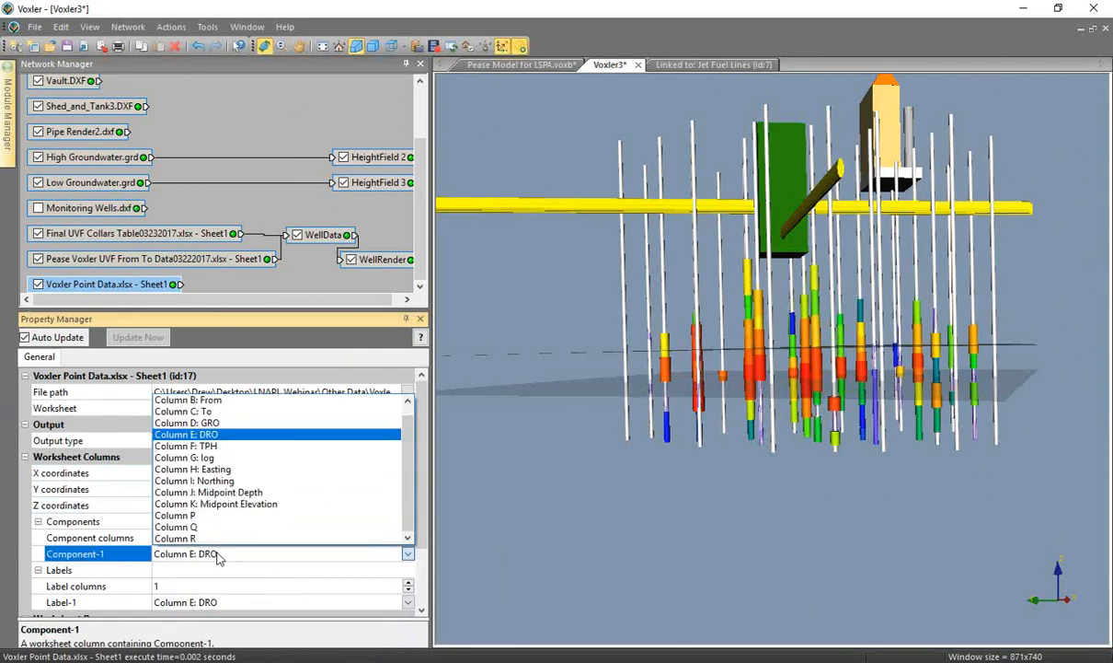
click(240, 448)
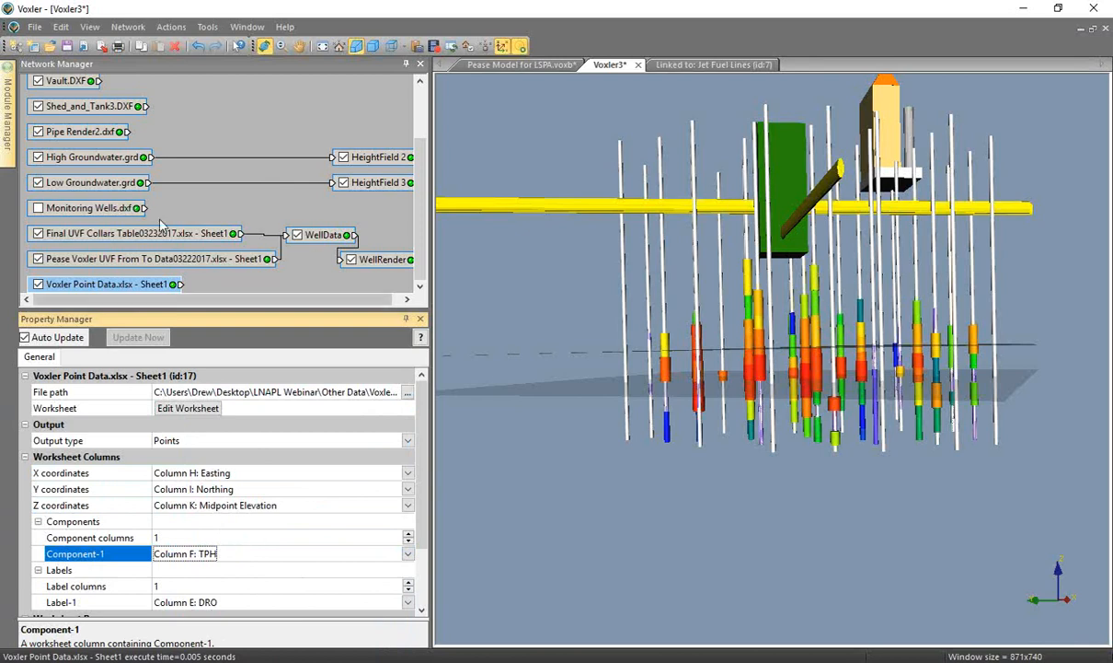
Attach a Gridder module to the Voxler Point Data worksheet and place it beside the worksheet in the network
right_click(79, 287)
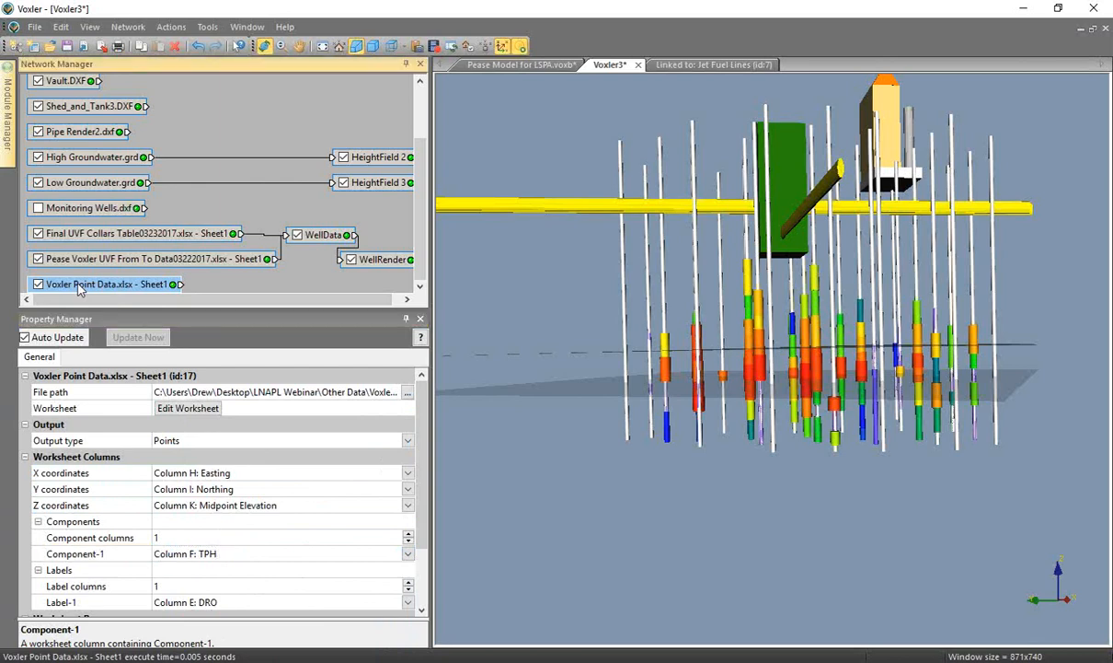
mouse_move(129, 293)
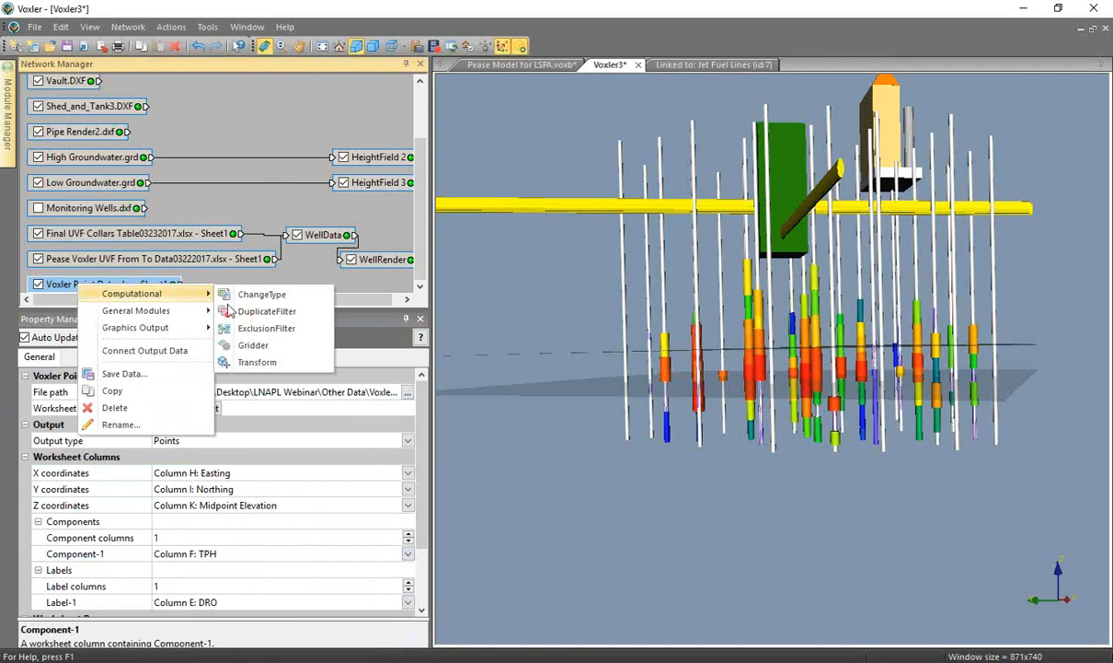
click(276, 345)
drag(384, 293, 256, 292)
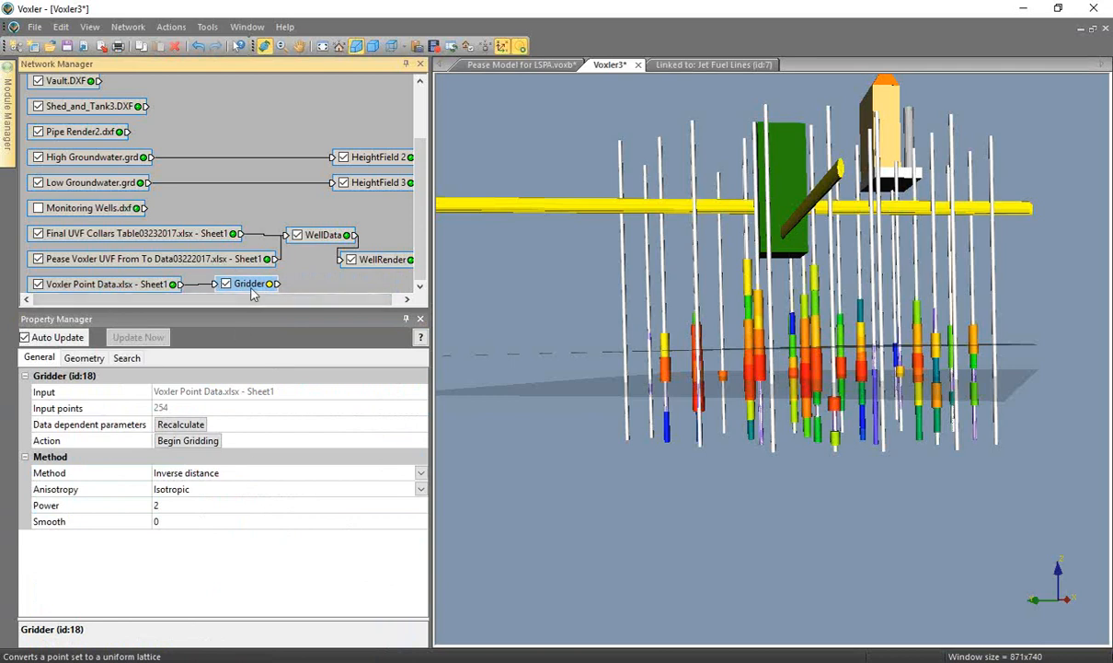
Set the Gridder's anisotropy to Anisotropic with ellipse lengths of X 55, Y 55 and Z 3
click(55, 474)
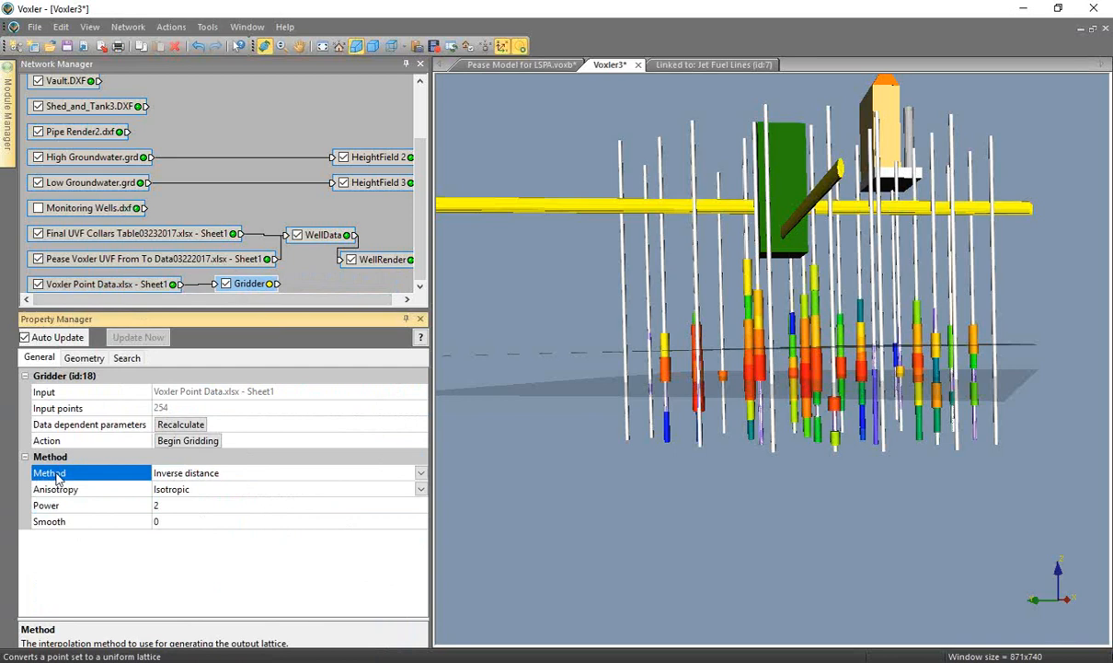
click(87, 490)
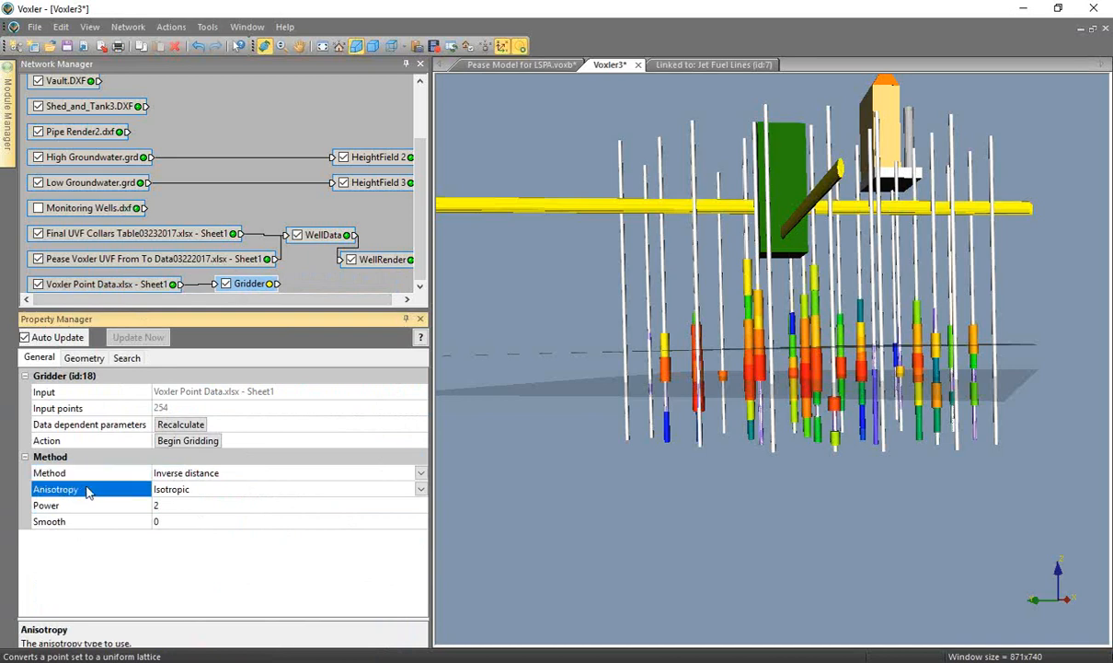
click(189, 489)
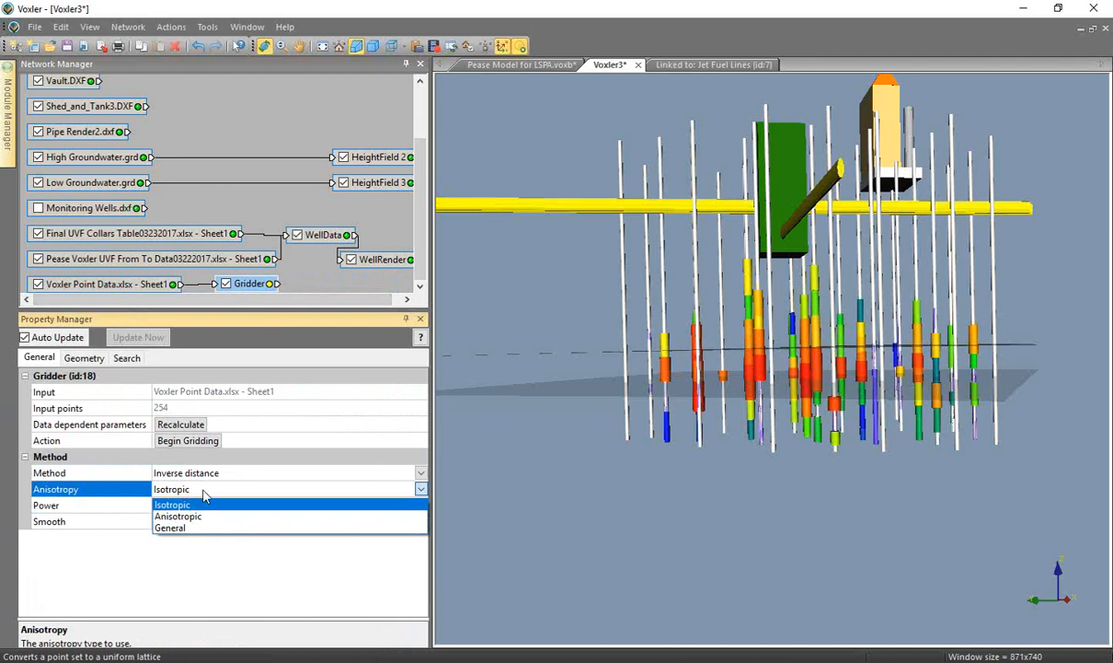
click(205, 517)
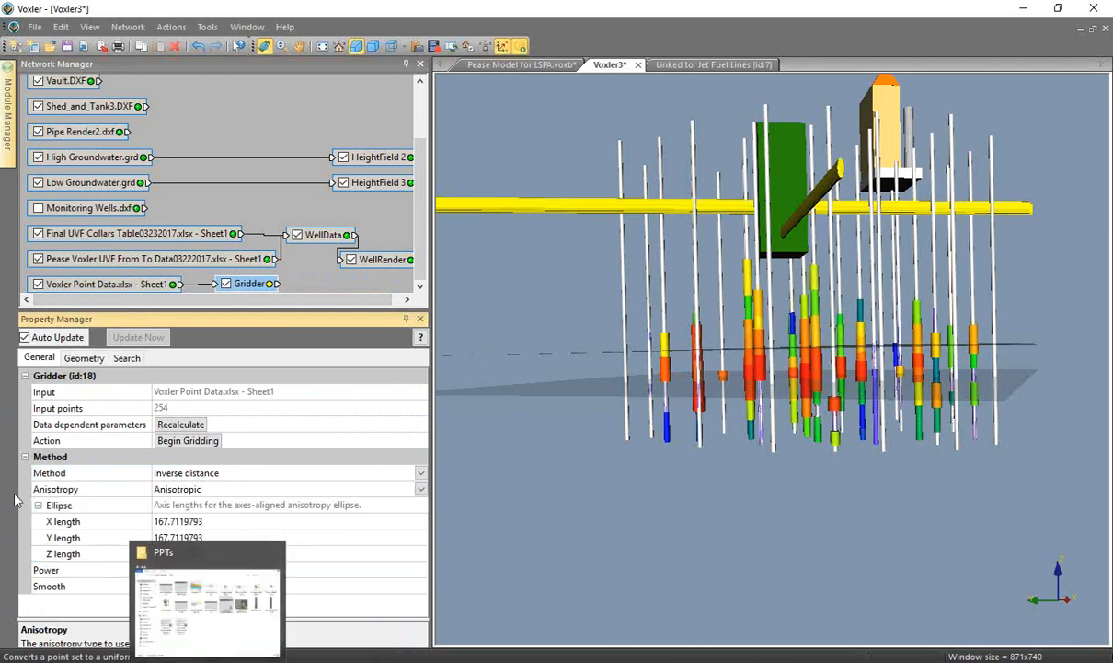
click(64, 521)
click(212, 521)
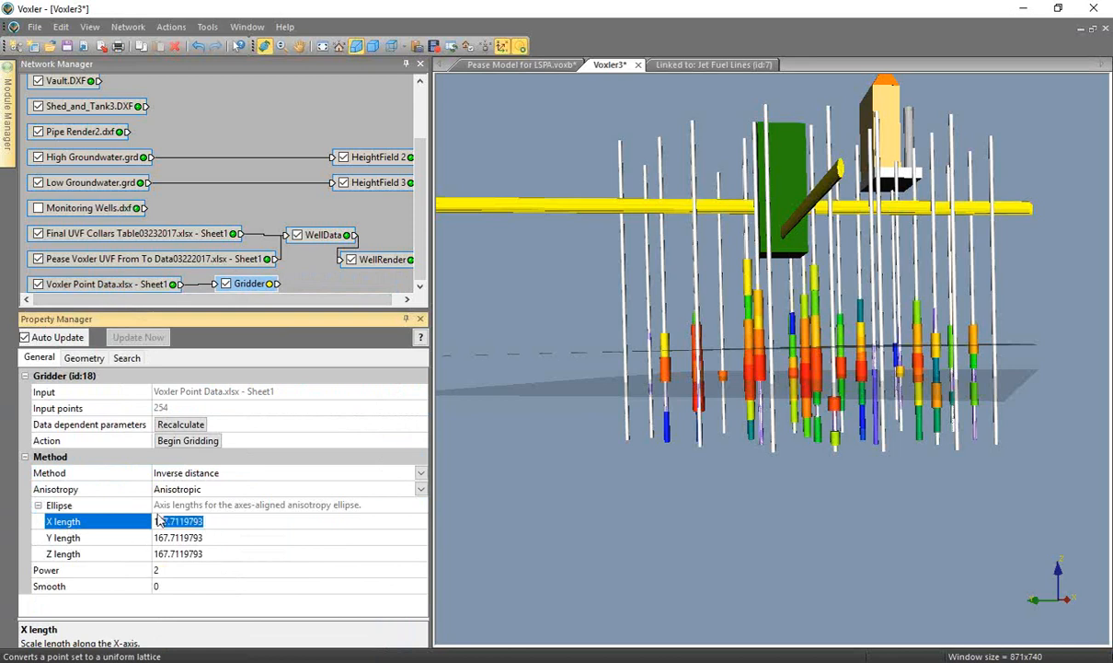
text(55)
click(244, 542)
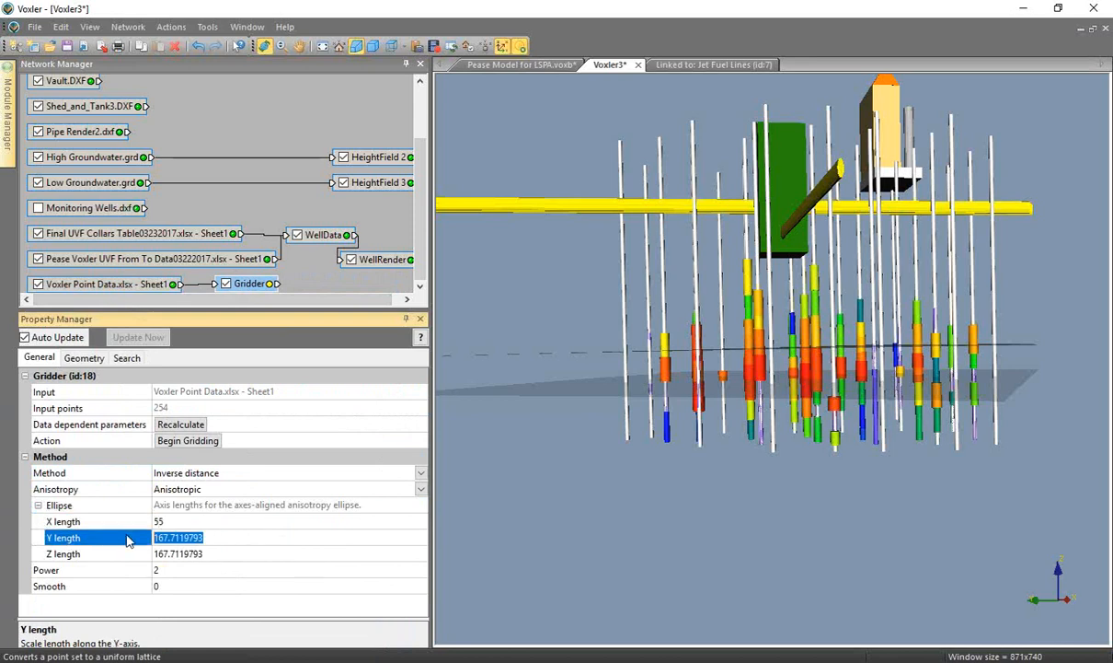
text(55)
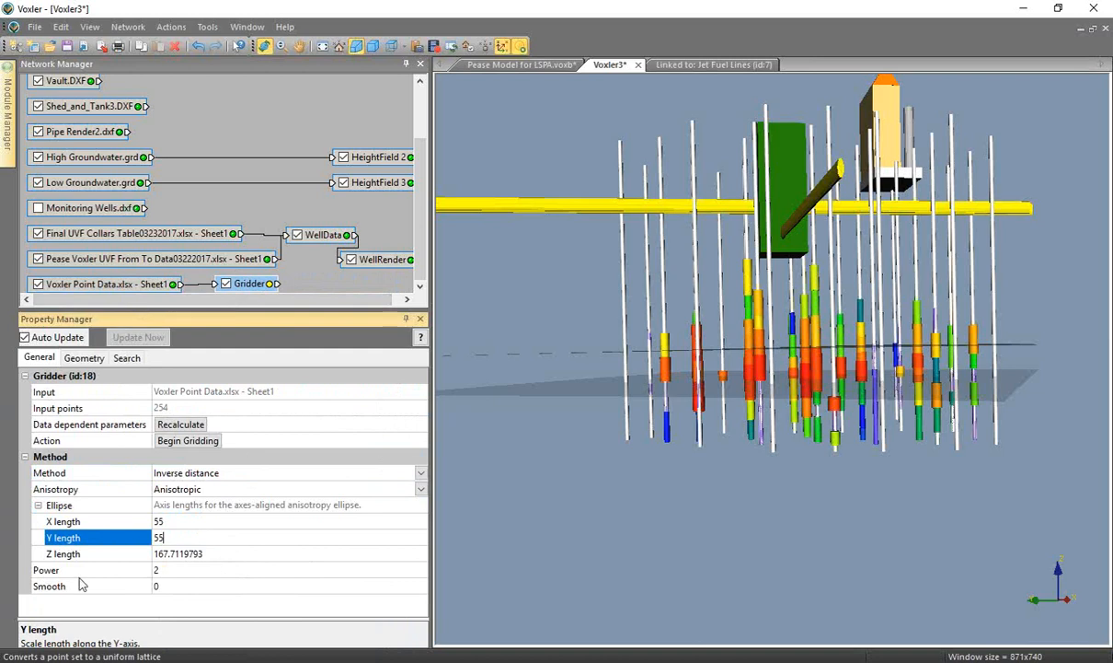
click(130, 552)
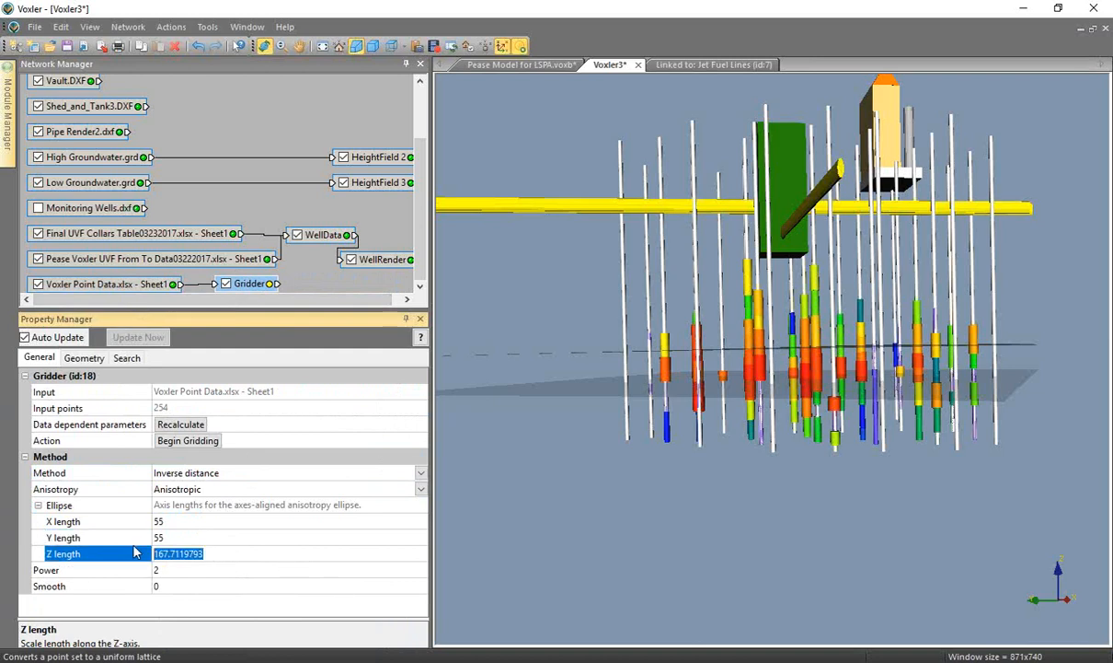
text(3)
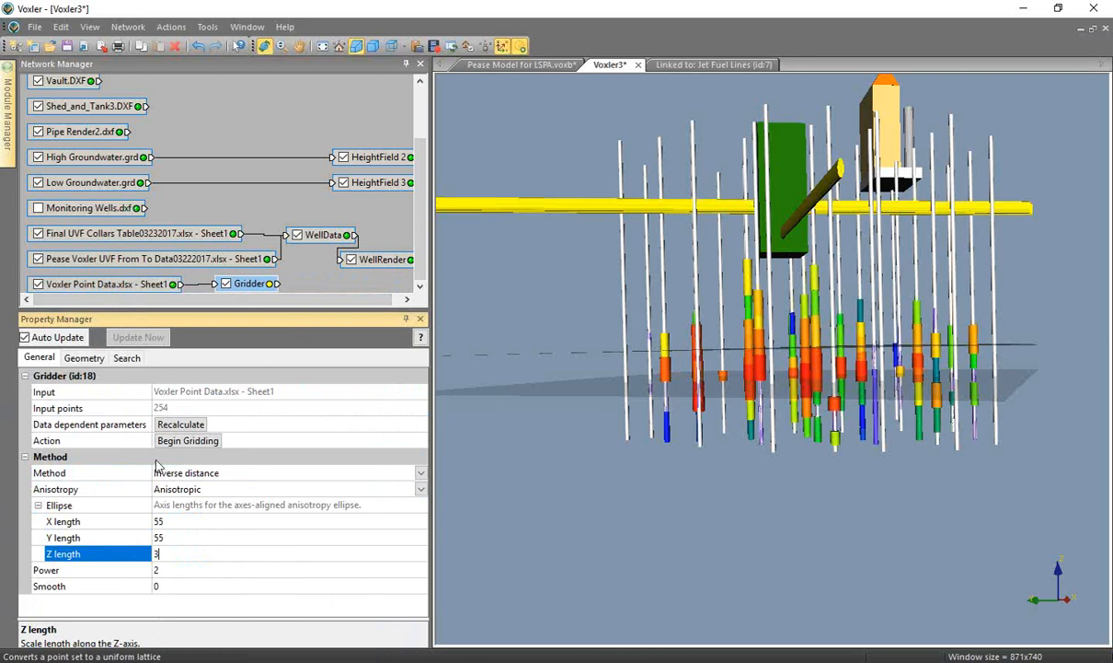
Set the Gridder's search type to Anisotropic with search ellipse lengths of X 55, Y 55 and Z 3
click(127, 358)
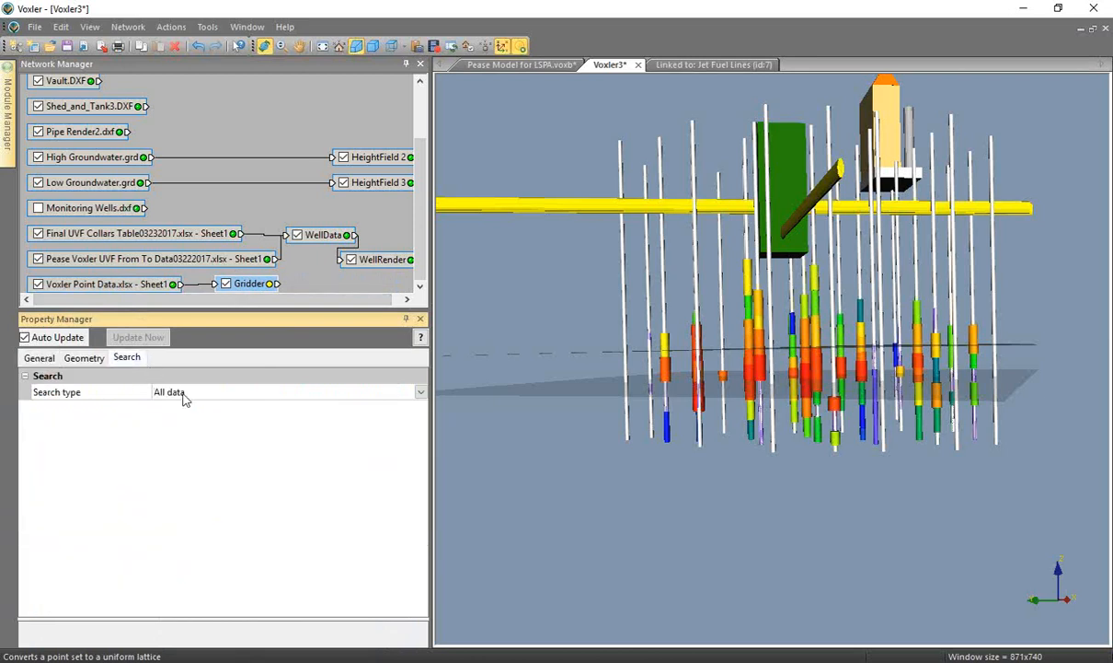
click(89, 395)
click(174, 392)
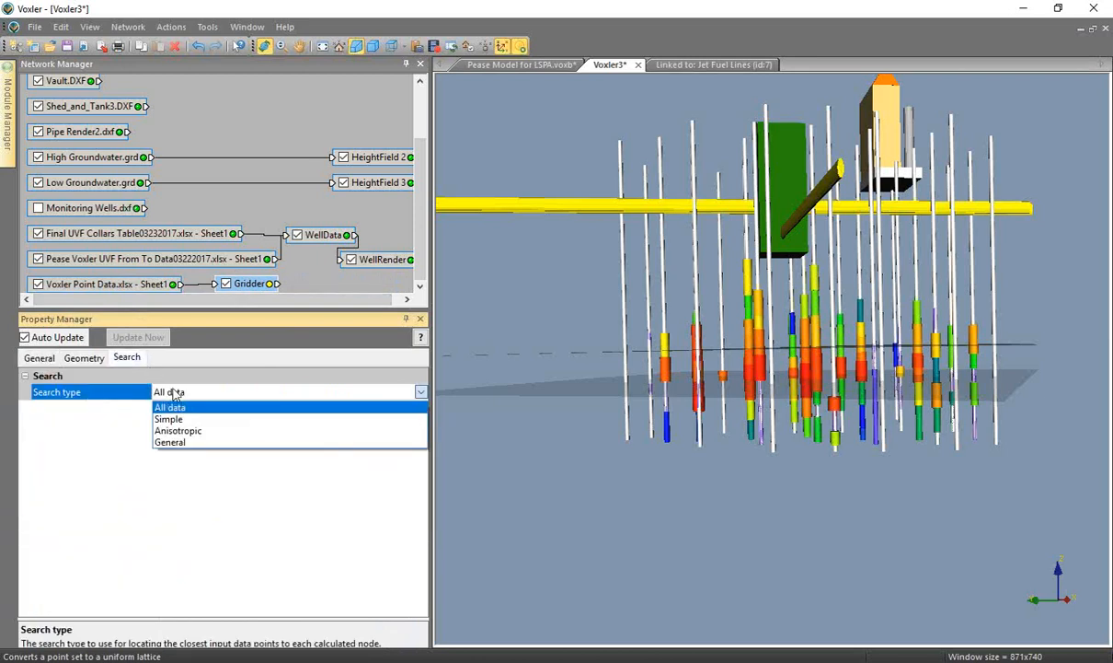
click(217, 432)
click(109, 419)
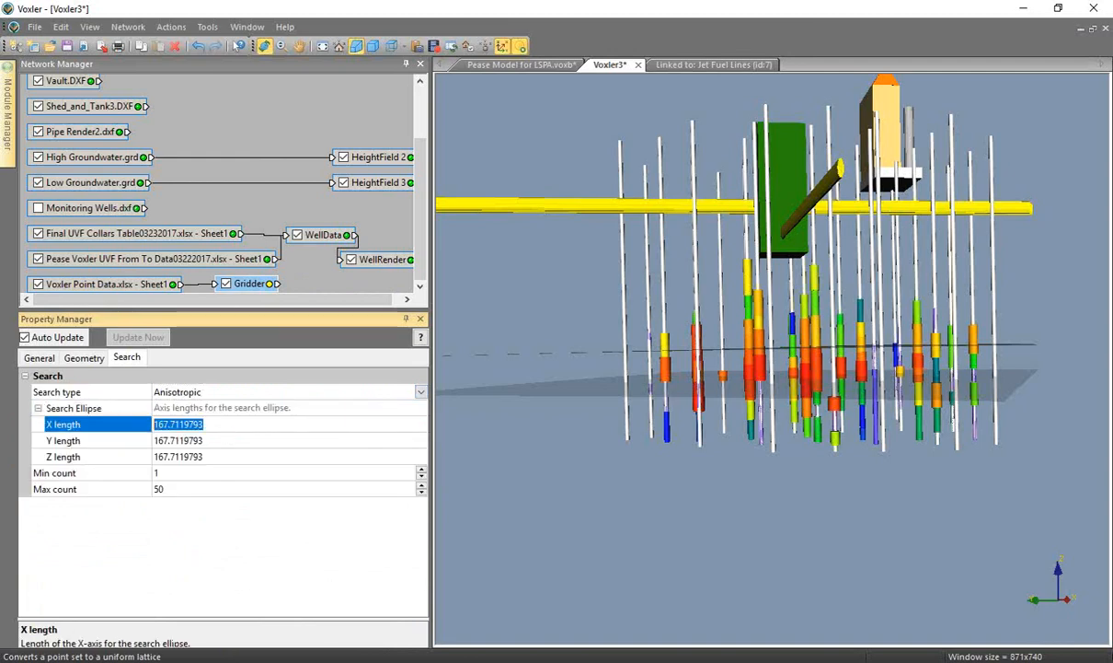
text(55)
click(101, 445)
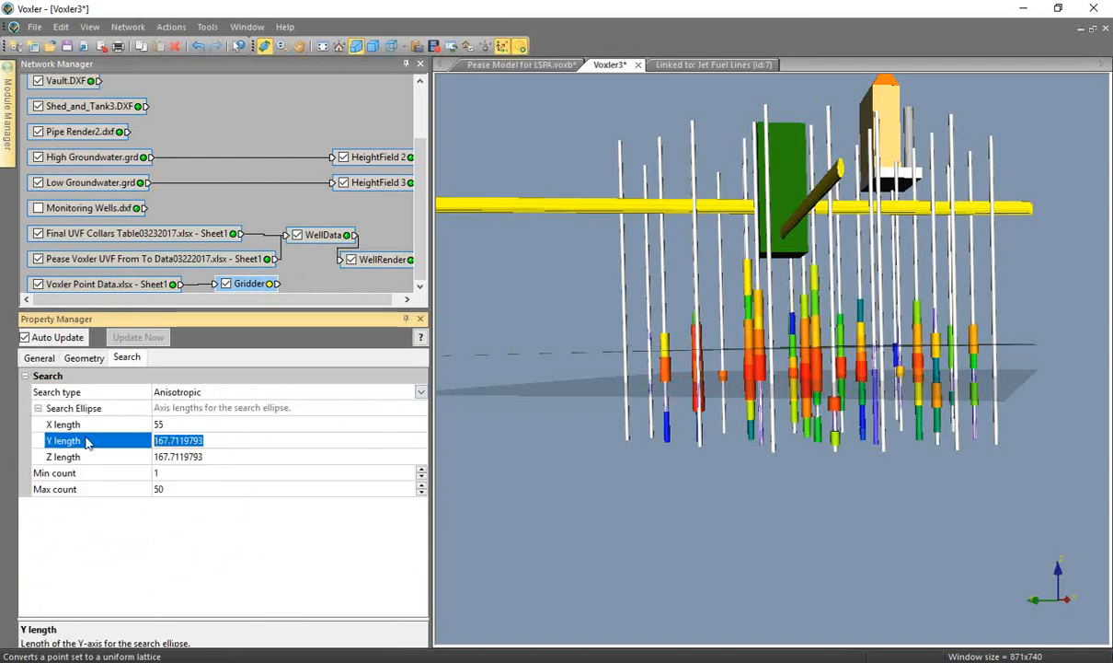
text(55)
click(133, 458)
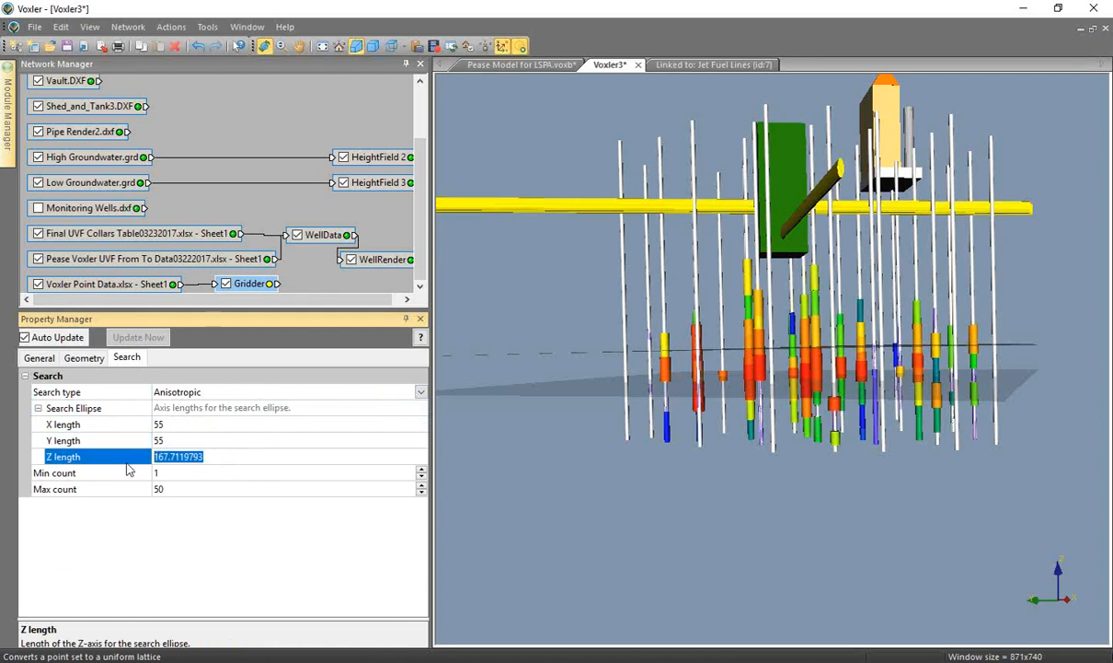
text(3)
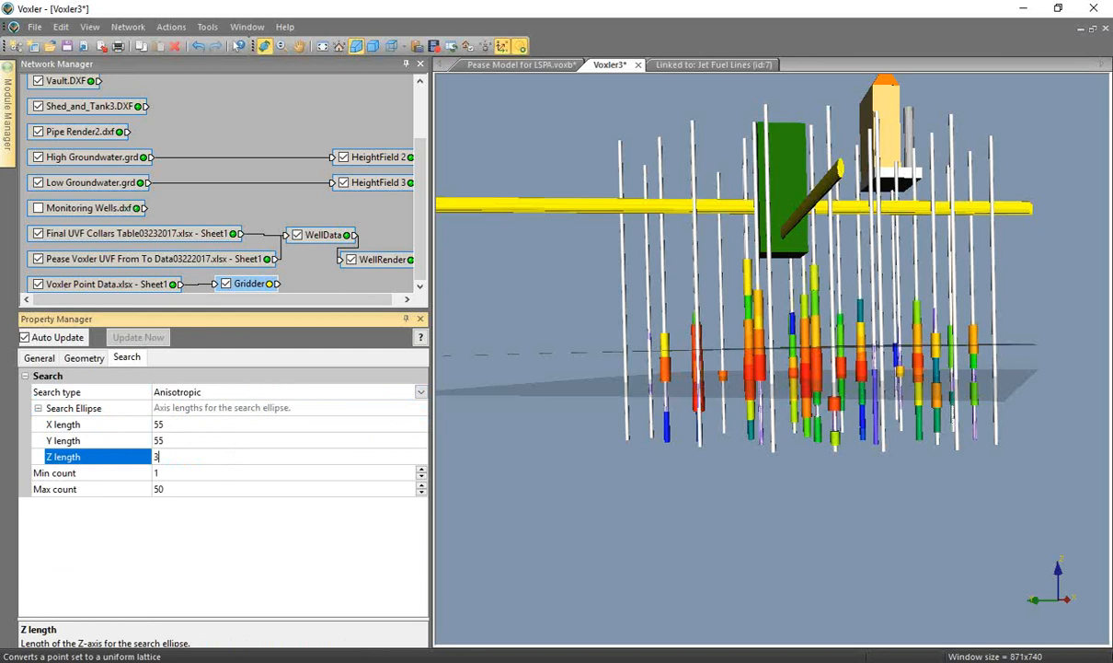
Run the gridding of the point data using the inverse distance method
click(40, 359)
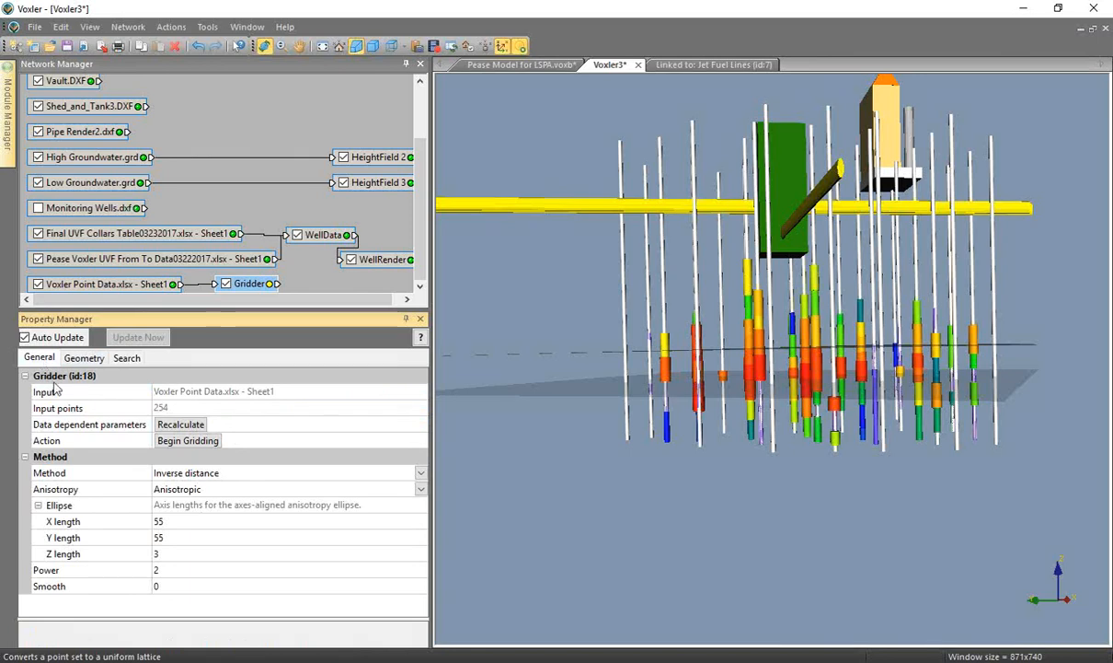
click(80, 443)
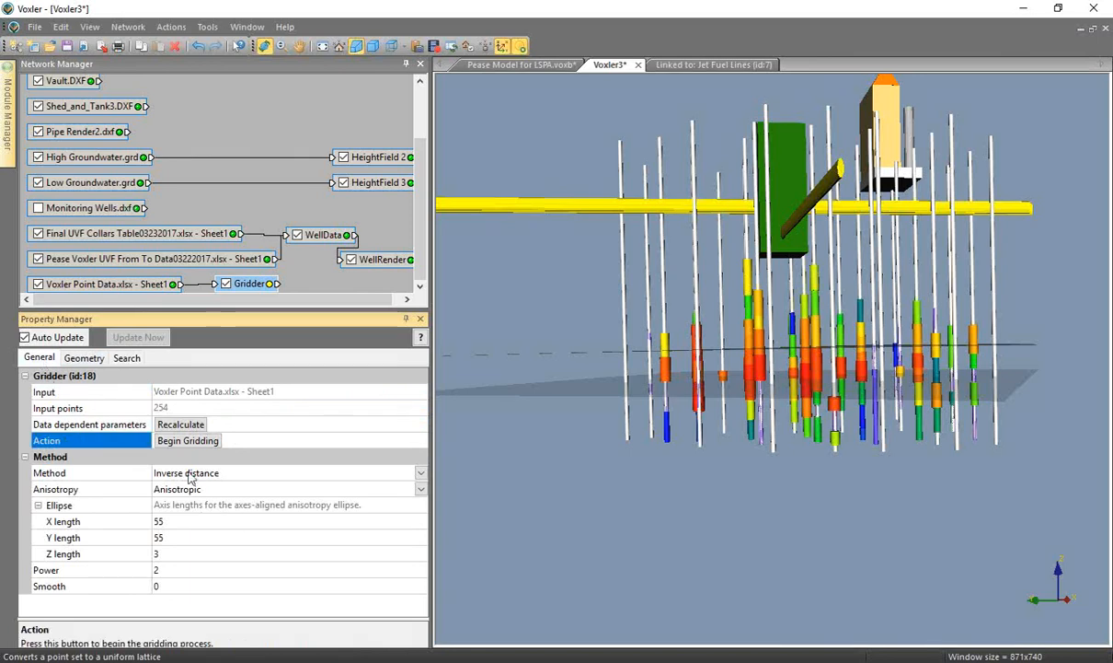
click(192, 442)
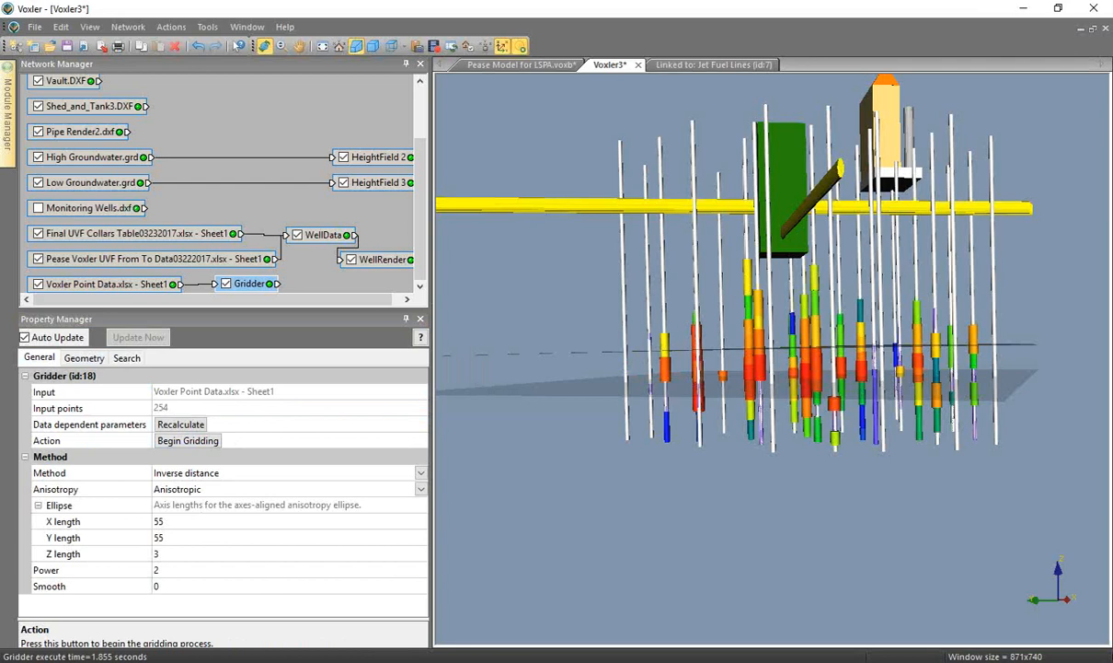
Attach an Isosurface to the Gridder and view it among the boreholes from an oblique angle
right_click(230, 286)
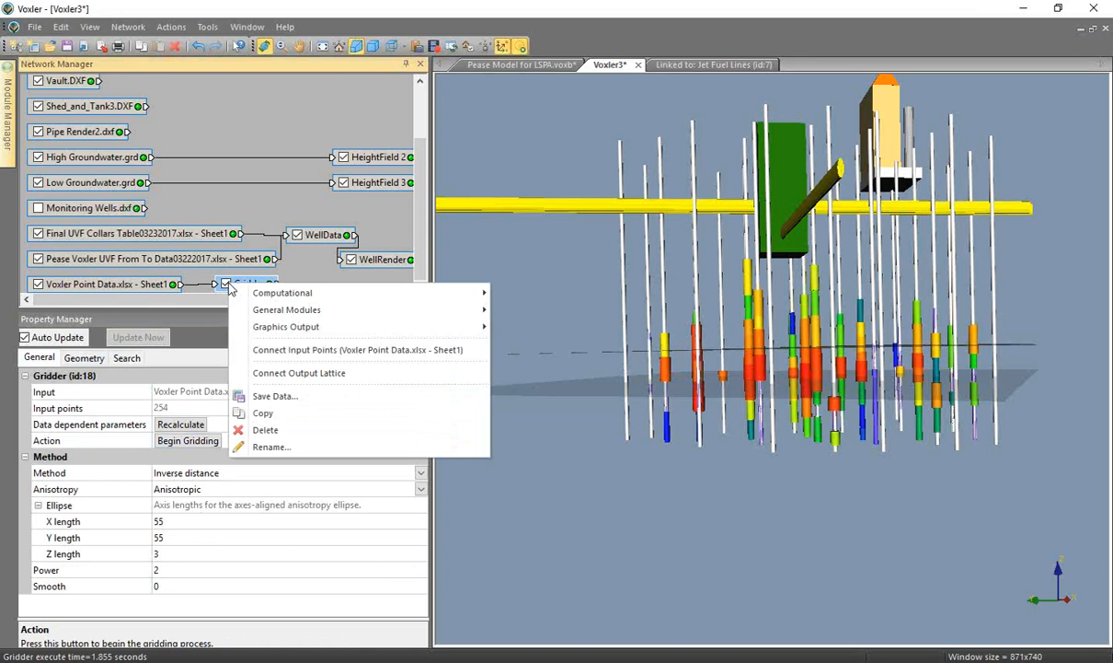
mouse_move(309, 330)
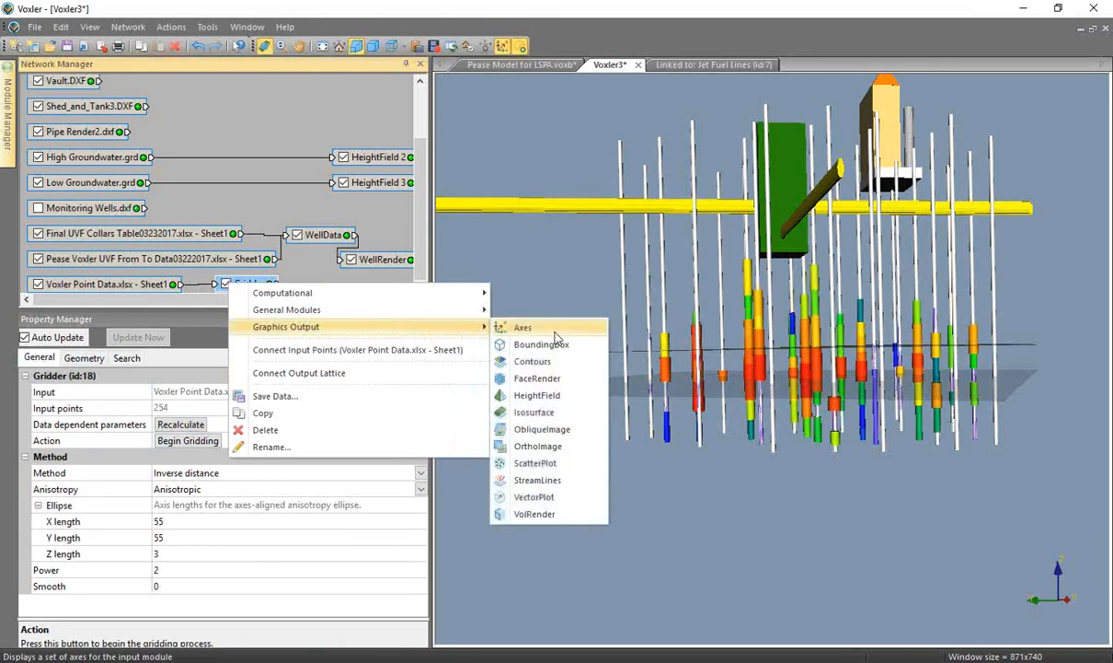
click(533, 412)
drag(787, 402, 773, 432)
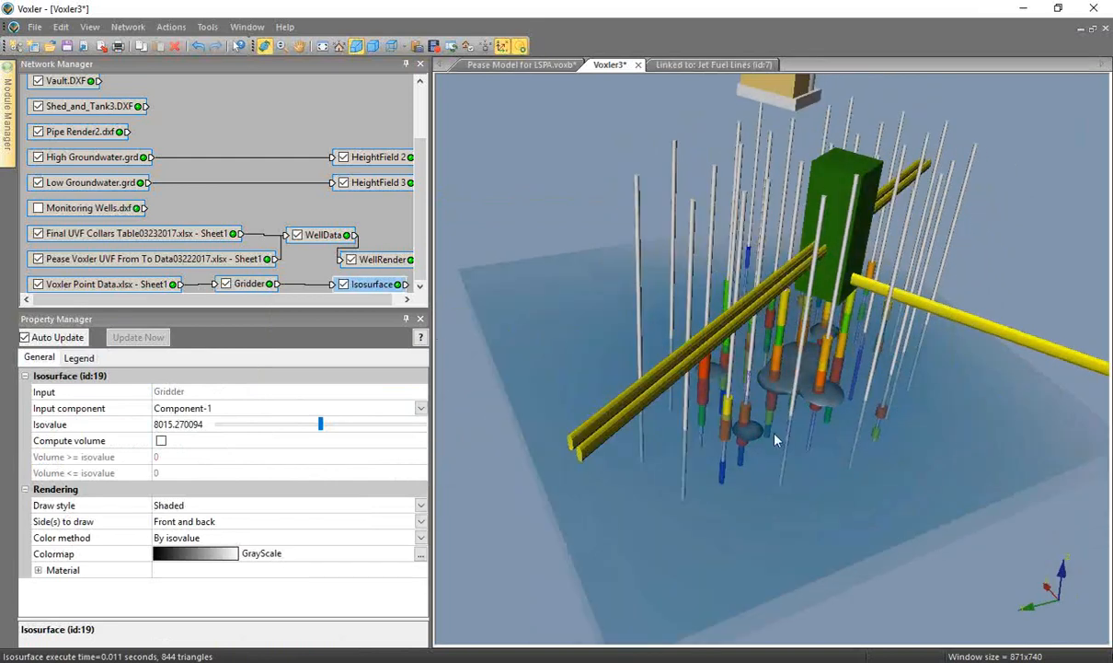
Set the isosurface's colormap to Rainbow
click(208, 557)
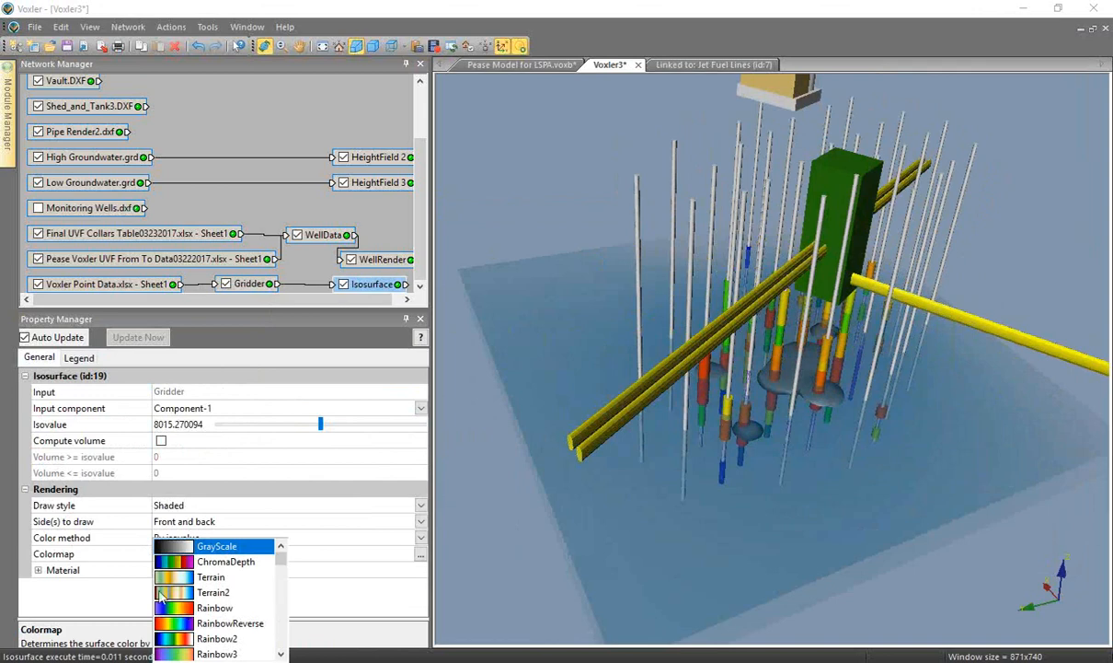
click(89, 550)
click(212, 553)
click(180, 607)
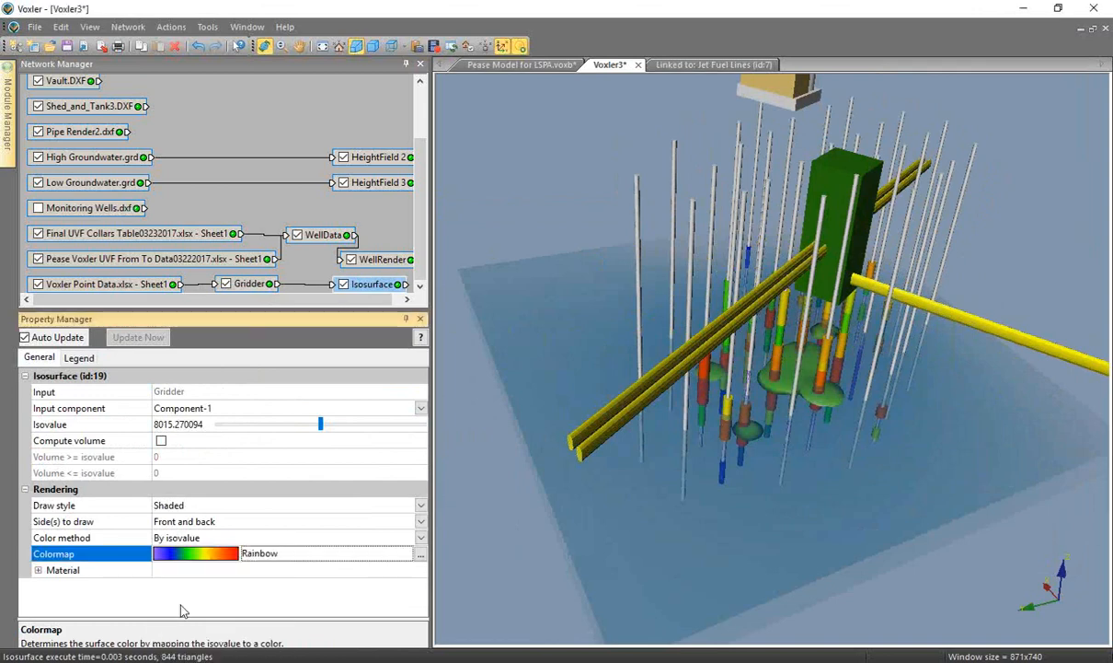
Set the isosurface's isovalue to 2000 and view it from a lower angle among the boreholes
click(208, 426)
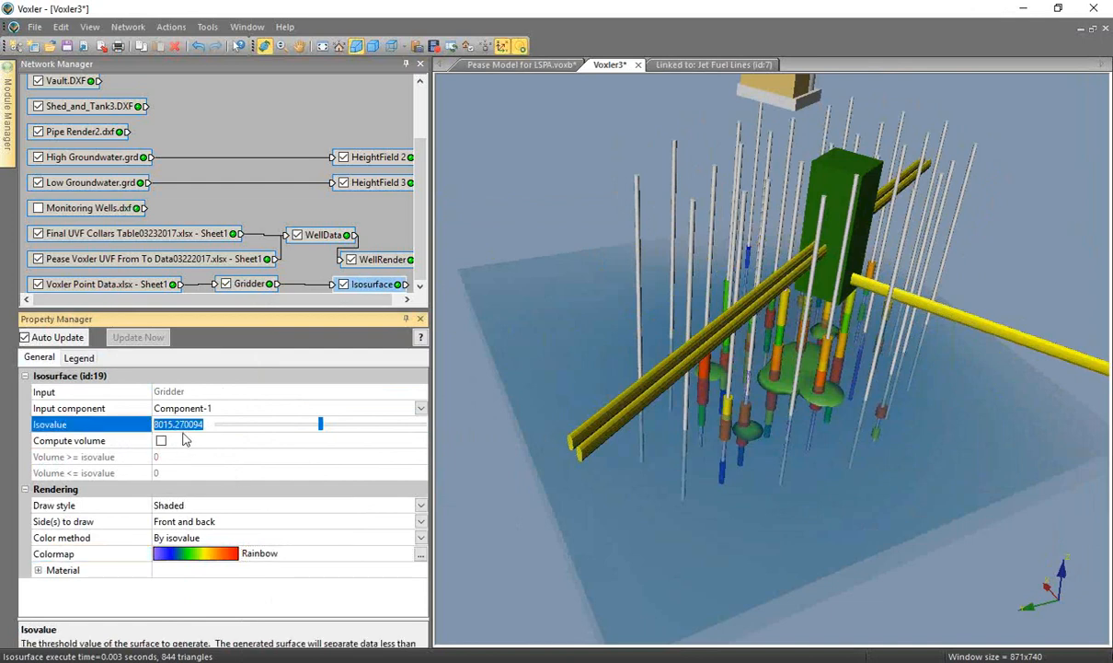
text(2000)
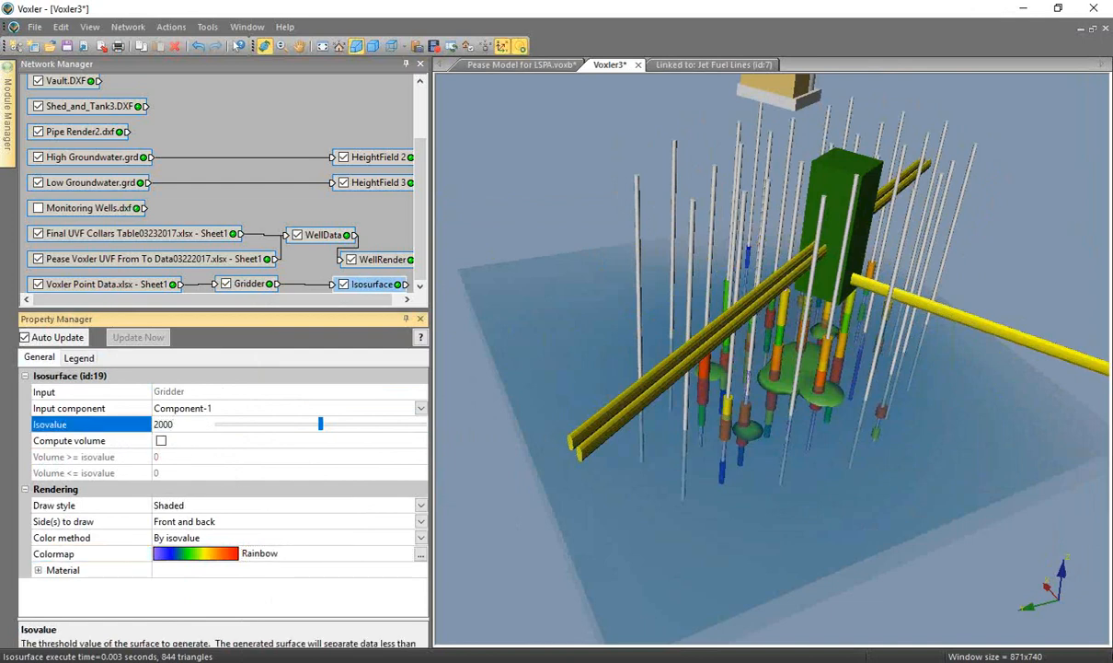
key(Return)
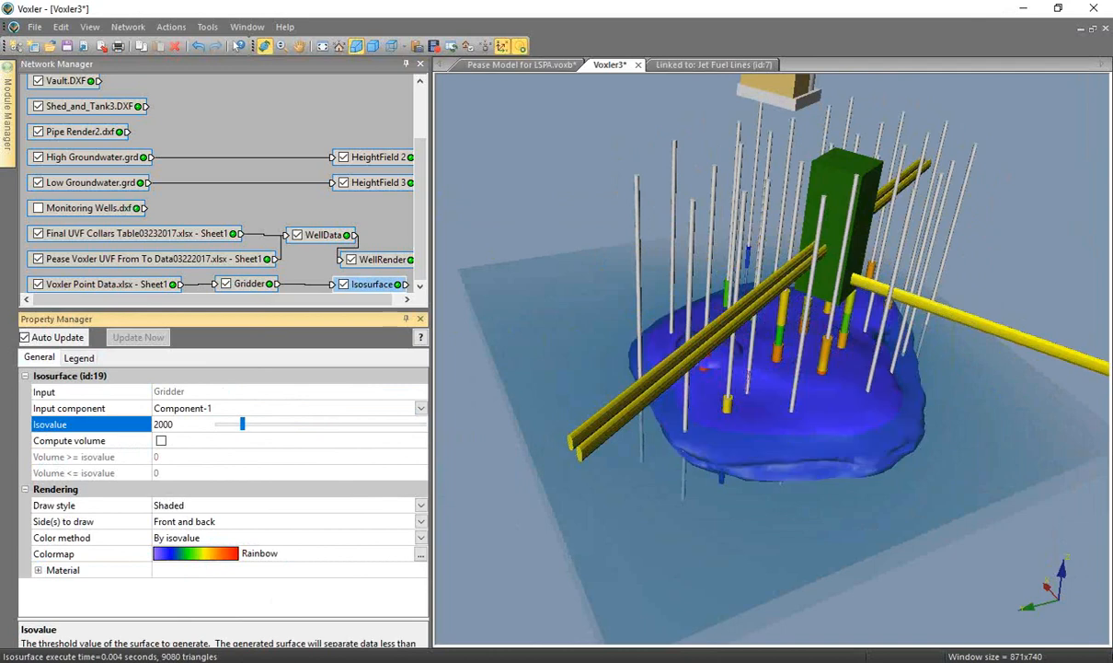
drag(817, 390, 806, 336)
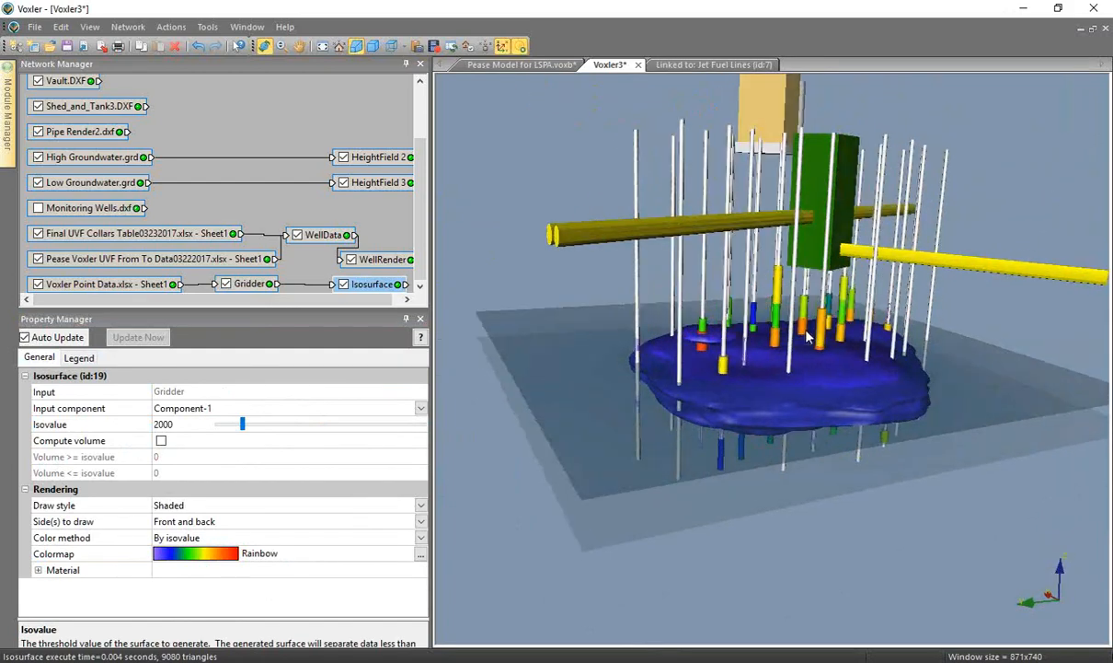
Set the isosurface's isovalue to 6000 and view the whole site model from another side
click(39, 423)
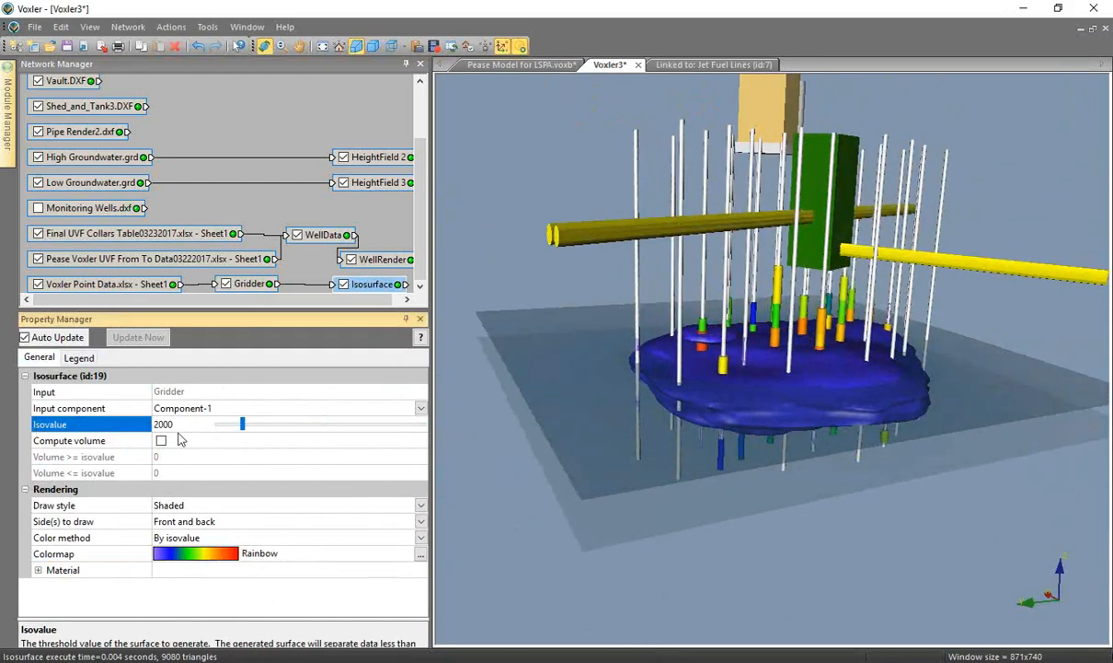
drag(244, 426, 322, 438)
text(6000)
key(Return)
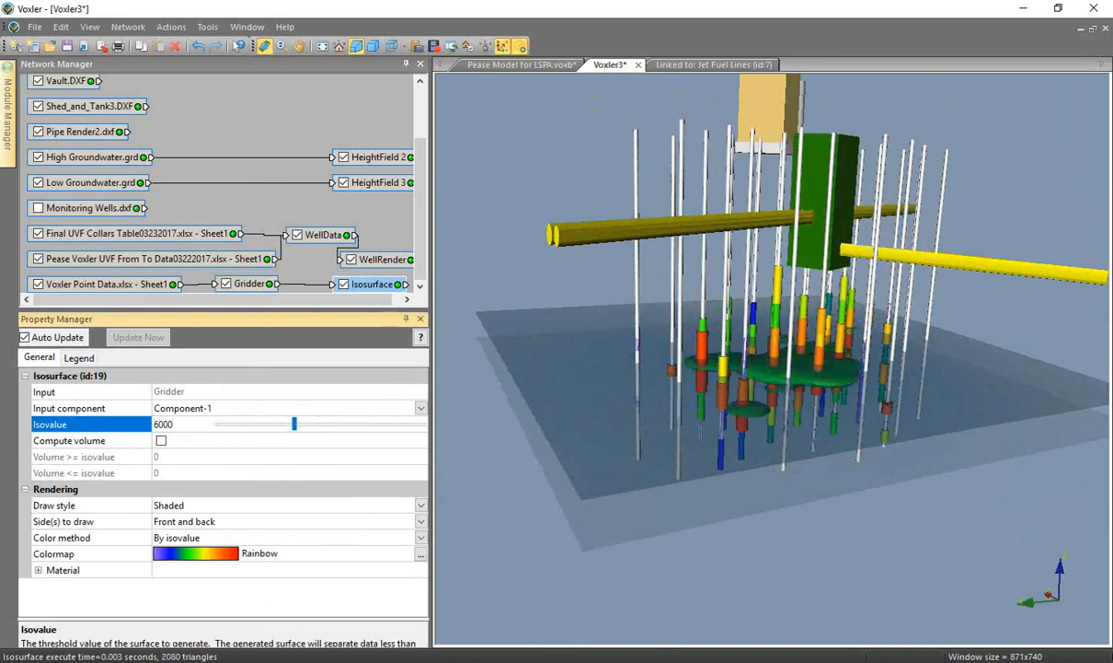
drag(737, 511, 747, 475)
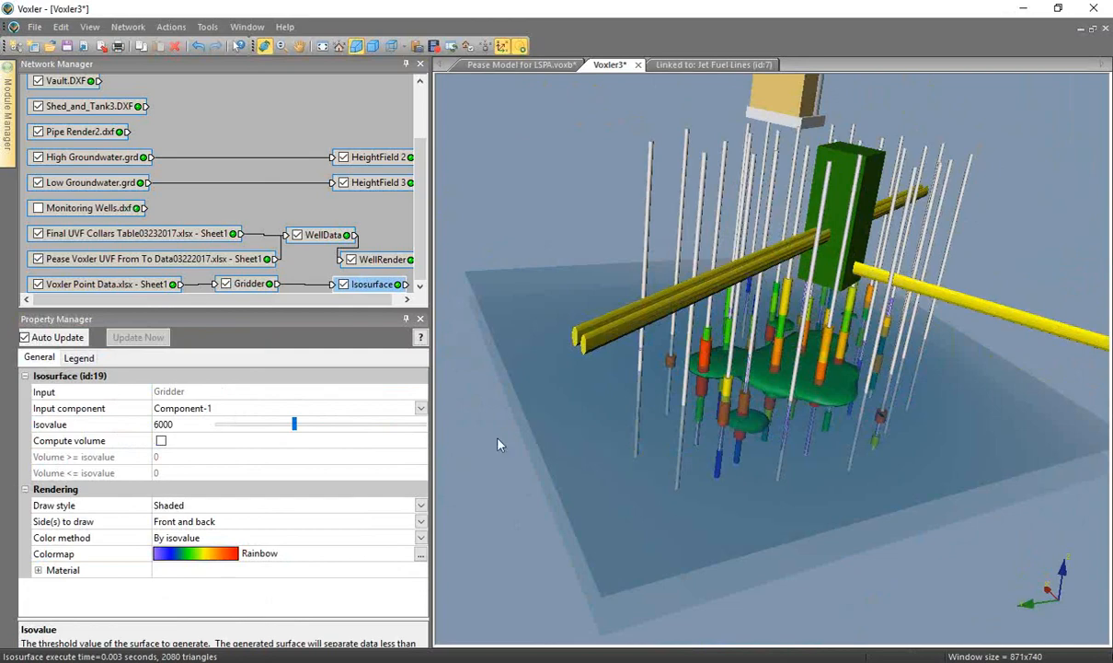
scroll(549, 392, down, 3)
drag(719, 457, 747, 456)
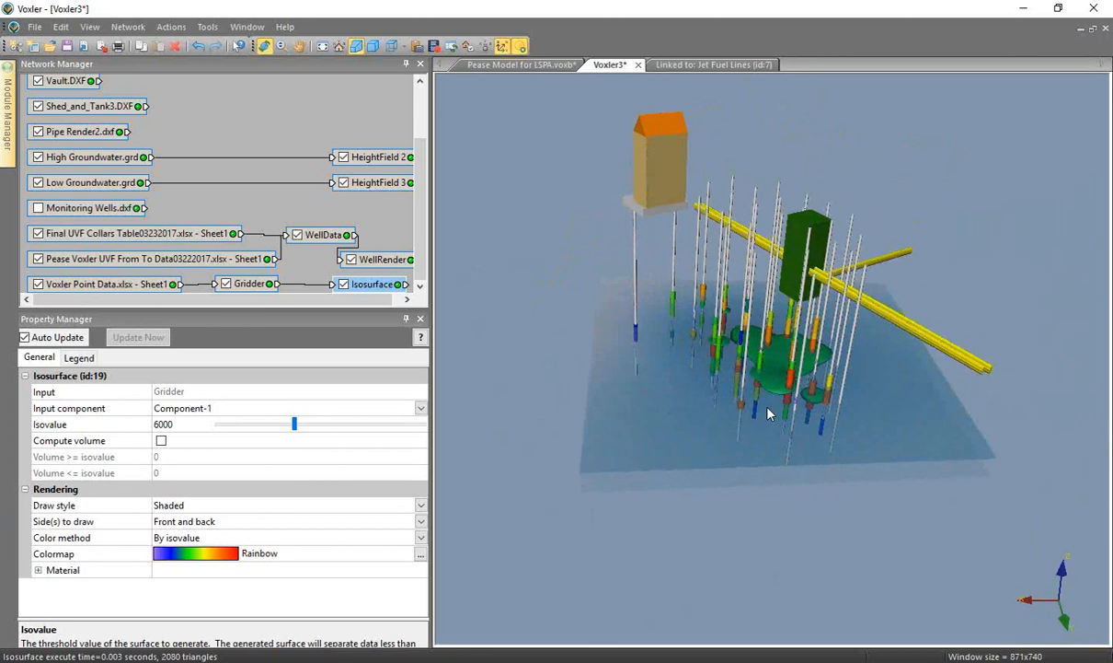
Start an export of the model in the IV SGI OpenInventor (*.iv) format and dismiss it without saving
click(34, 26)
click(74, 170)
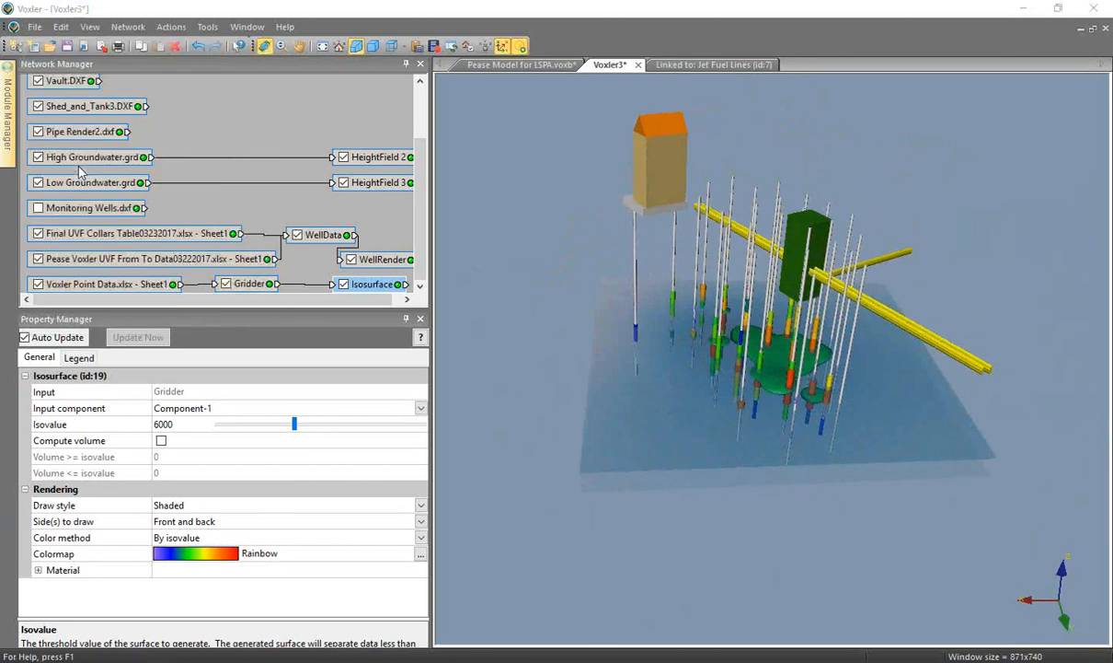
click(543, 445)
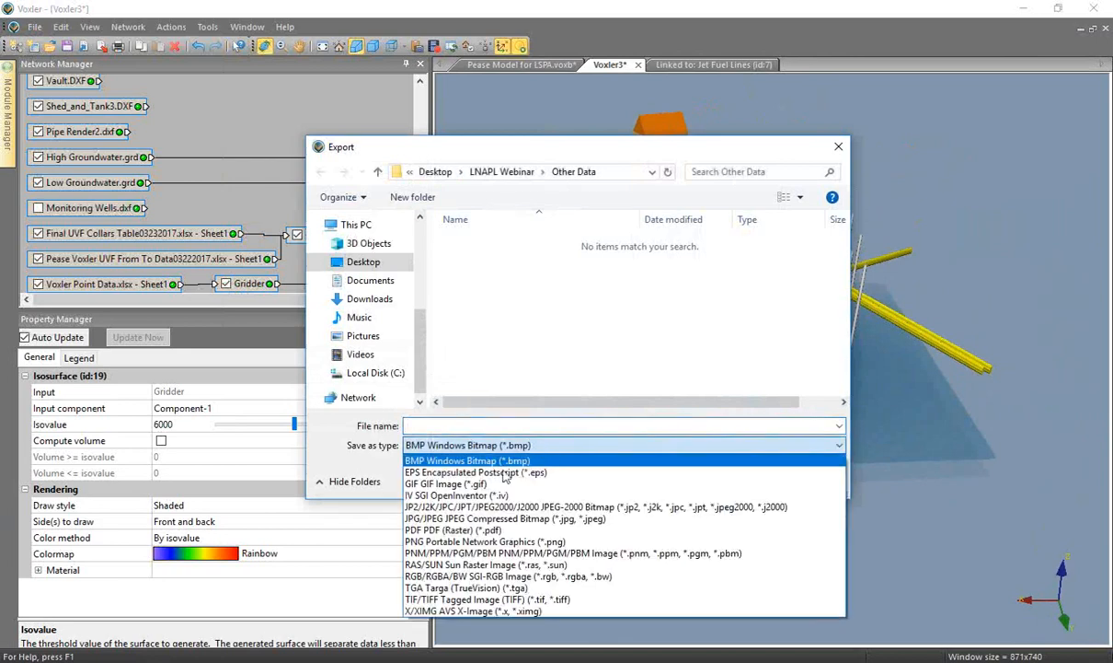
click(451, 494)
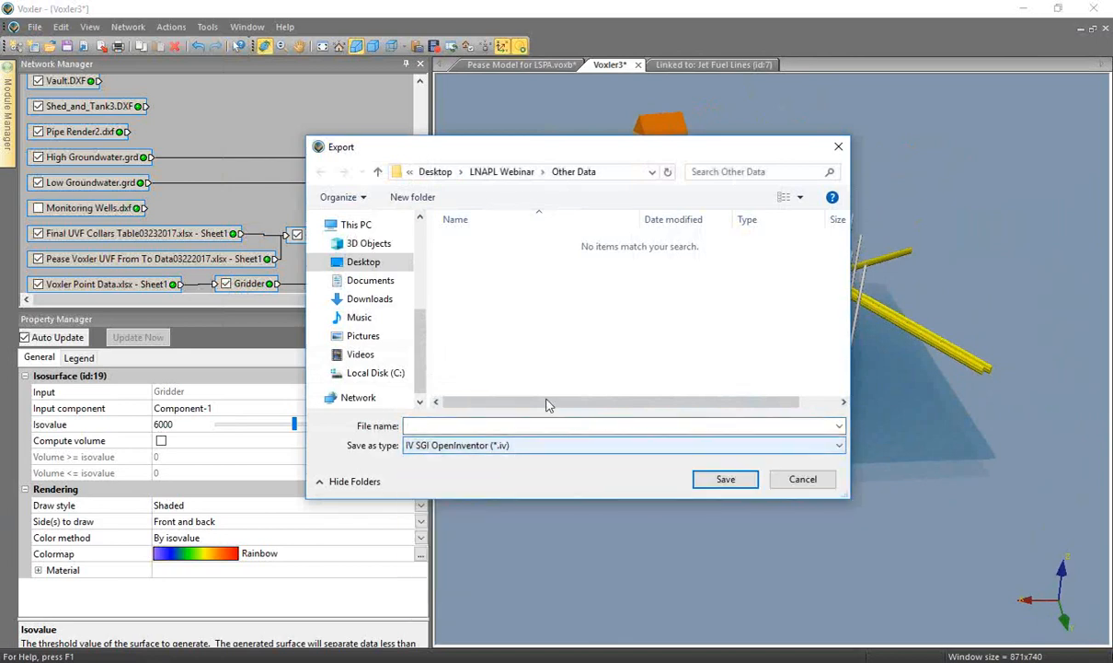
click(845, 146)
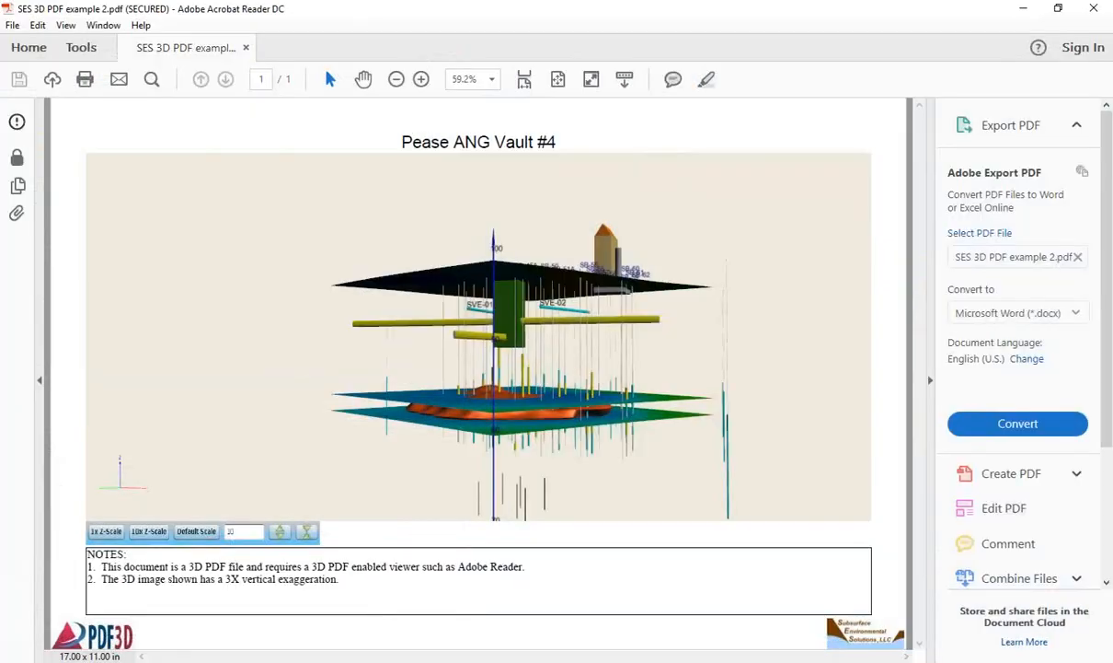
Examine the Pease ANG Vault #4 3D PDF in Adobe Acrobat Reader by spinning the model and panning it
drag(518, 361, 586, 411)
drag(527, 433, 569, 460)
click(114, 138)
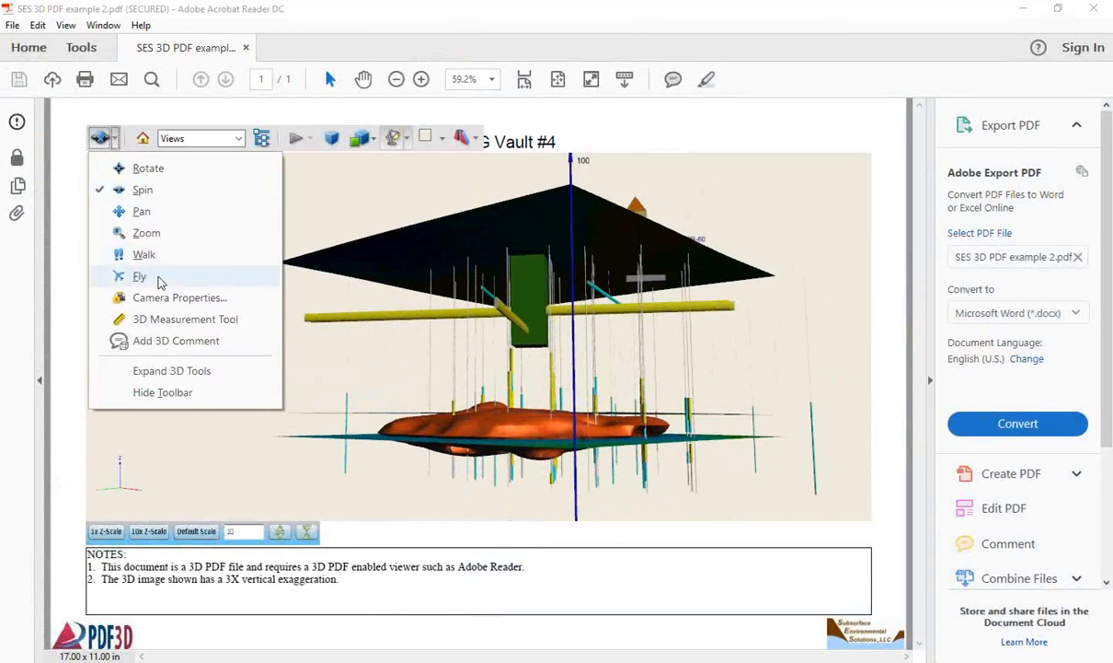
click(141, 212)
drag(564, 350, 494, 307)
Return the 3D PDF to Spin mode and inspect the orange plume and subsurface features from several sides
click(108, 138)
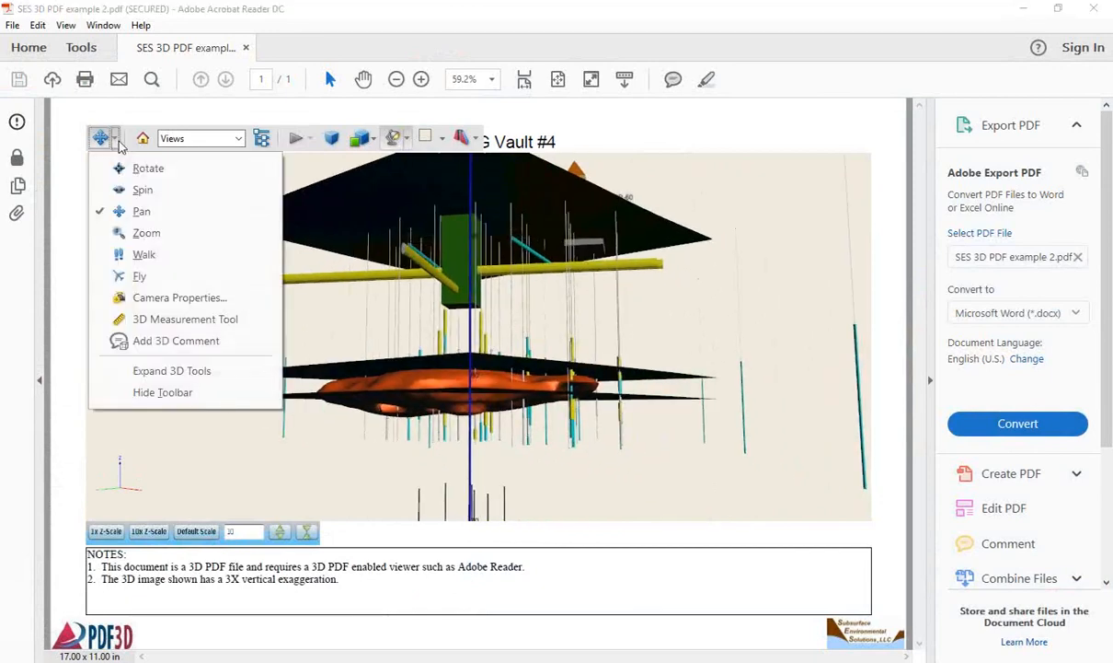
click(143, 191)
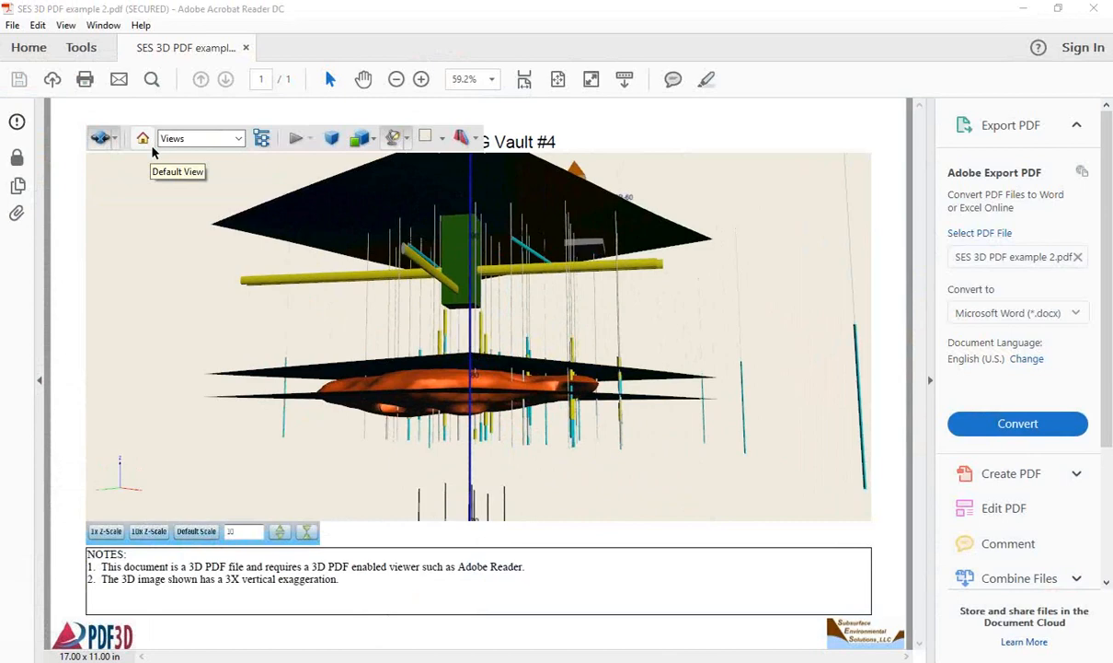
drag(385, 240, 512, 443)
drag(458, 411, 423, 178)
drag(481, 418, 568, 415)
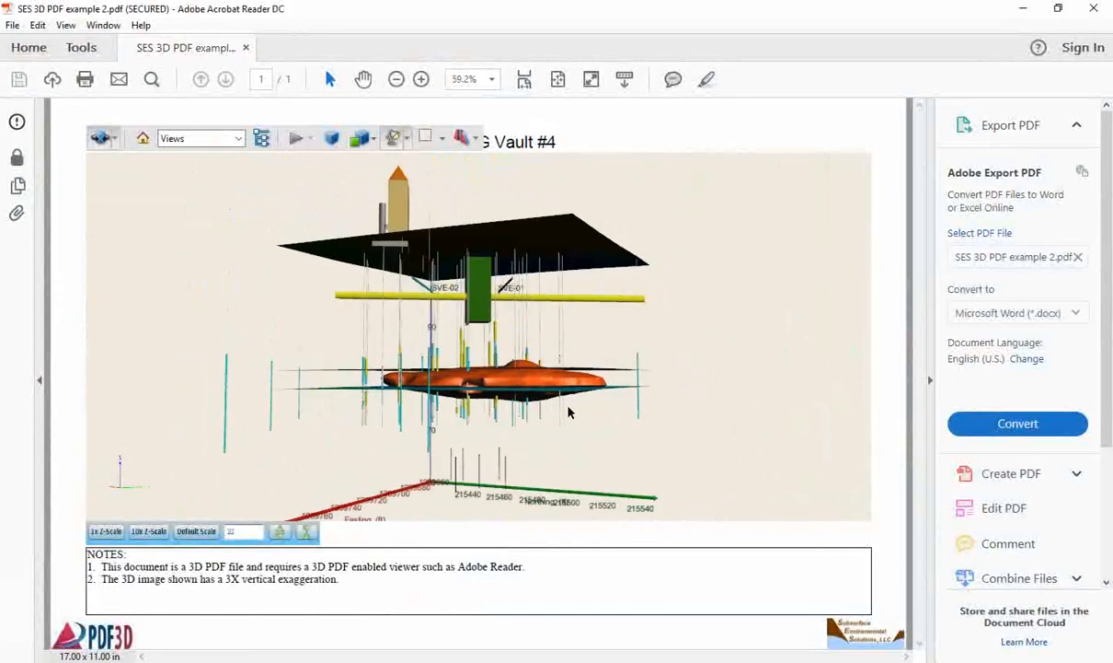